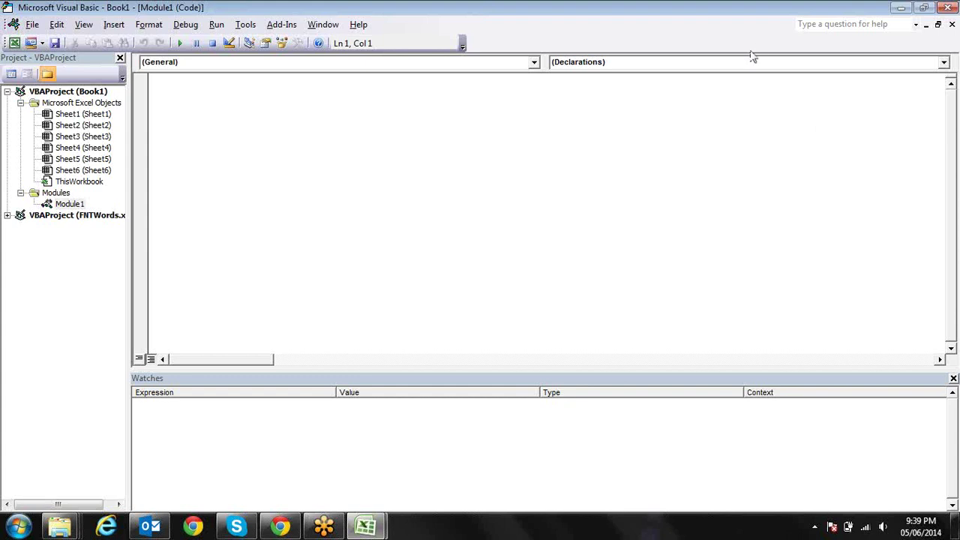
Leave the empty Module1 code window and bring the Book1 workbook to the front.
click(520, 156)
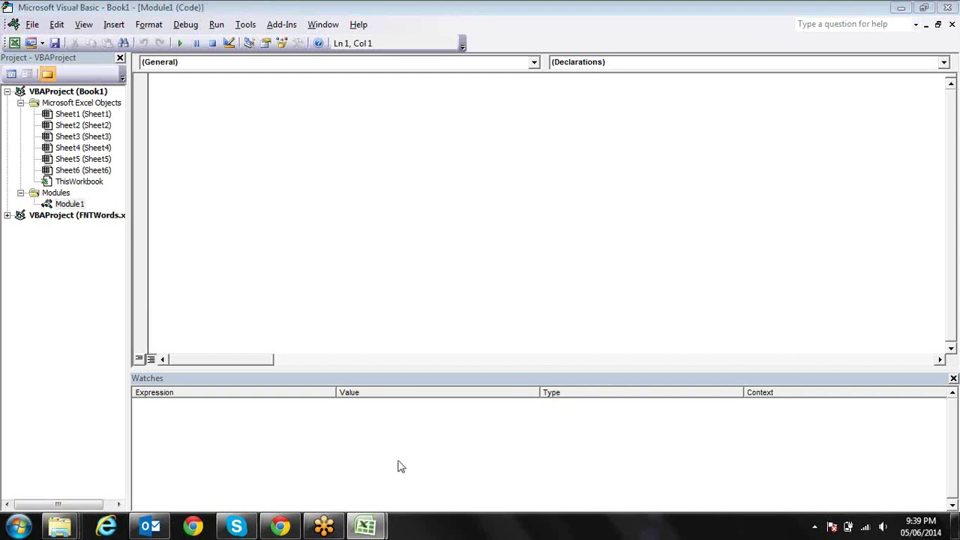
mouse_move(389, 525)
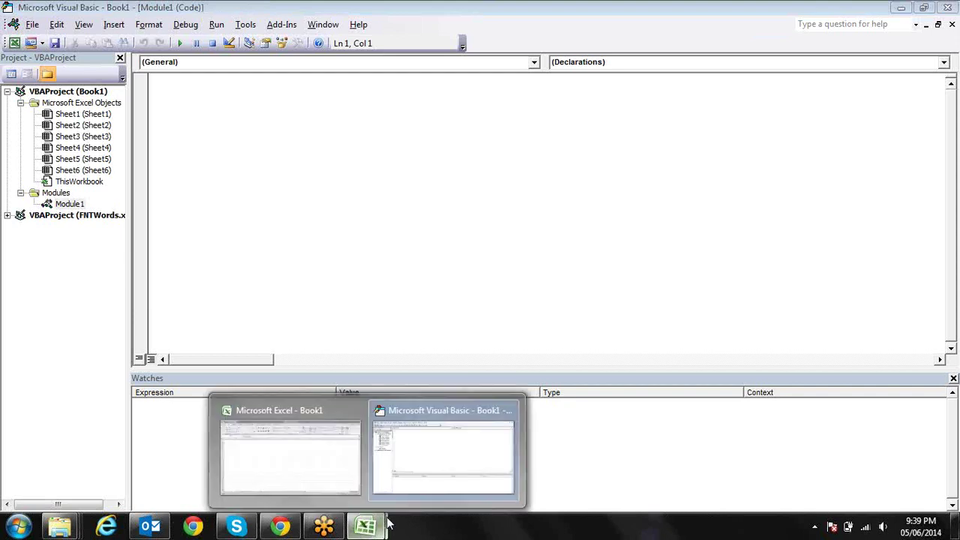
click(323, 455)
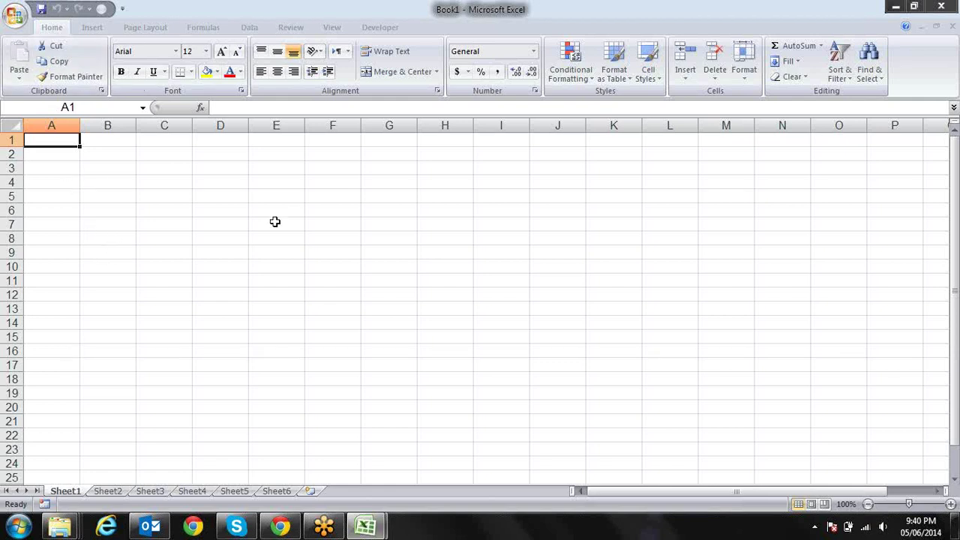
Select C6, return to A1, cancel a trial entry so the sheet stays empty, then bring up Skype.
click(179, 213)
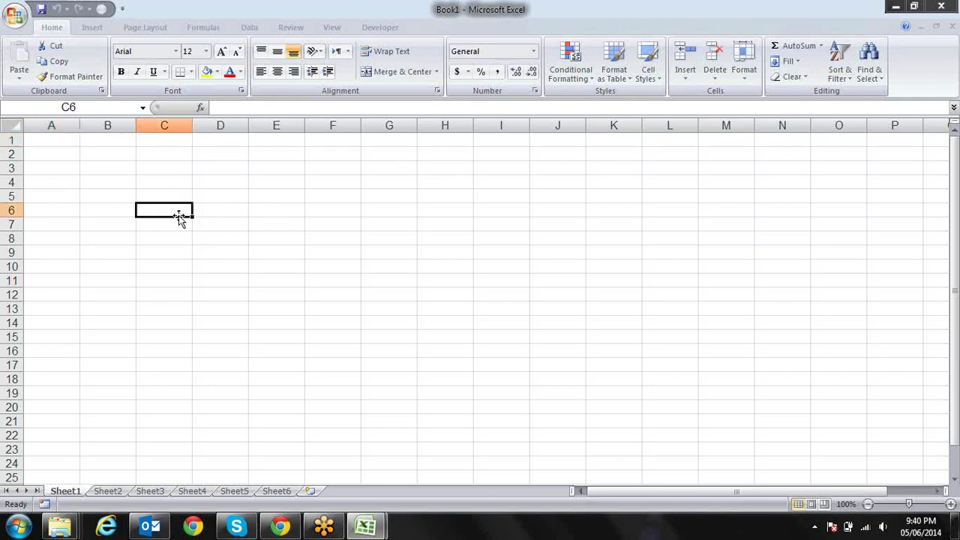
key(Left)
key(Left)
key(Up)
key(Up)
key(Up)
key(Up)
key(Up)
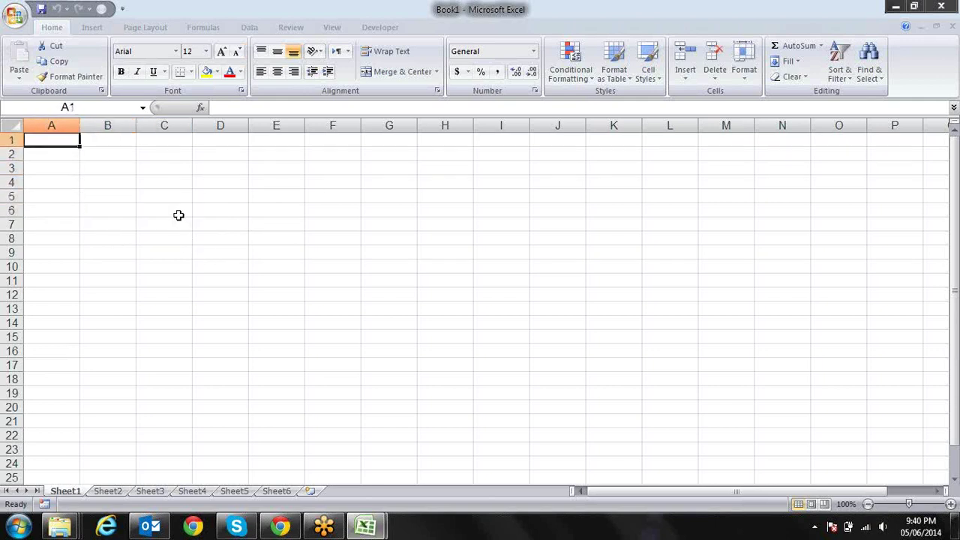
text(Nu)
key(BackSpace)
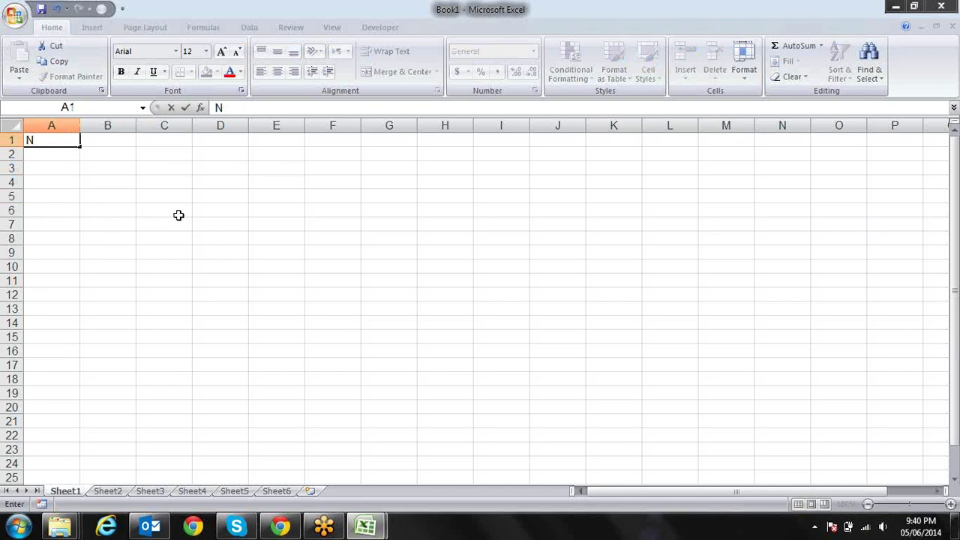
key(Escape)
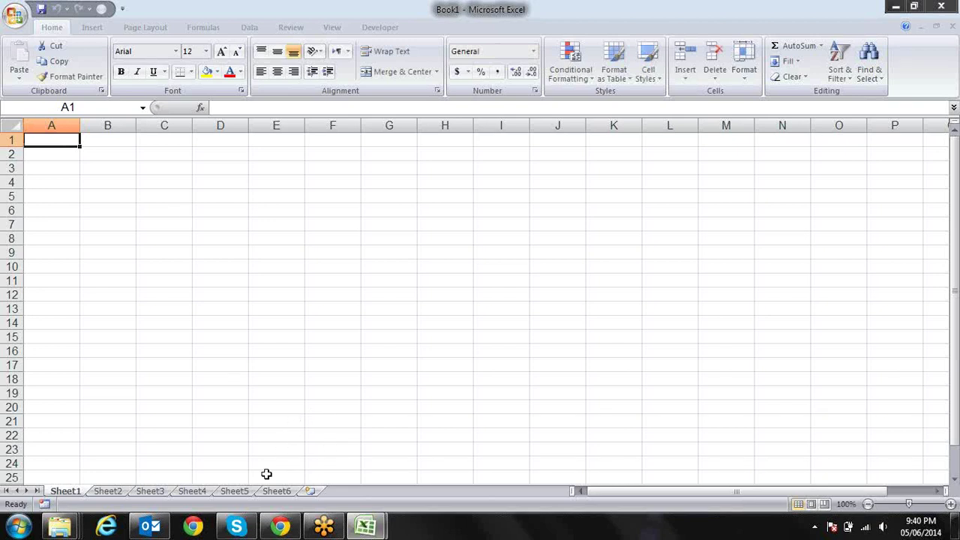
click(237, 527)
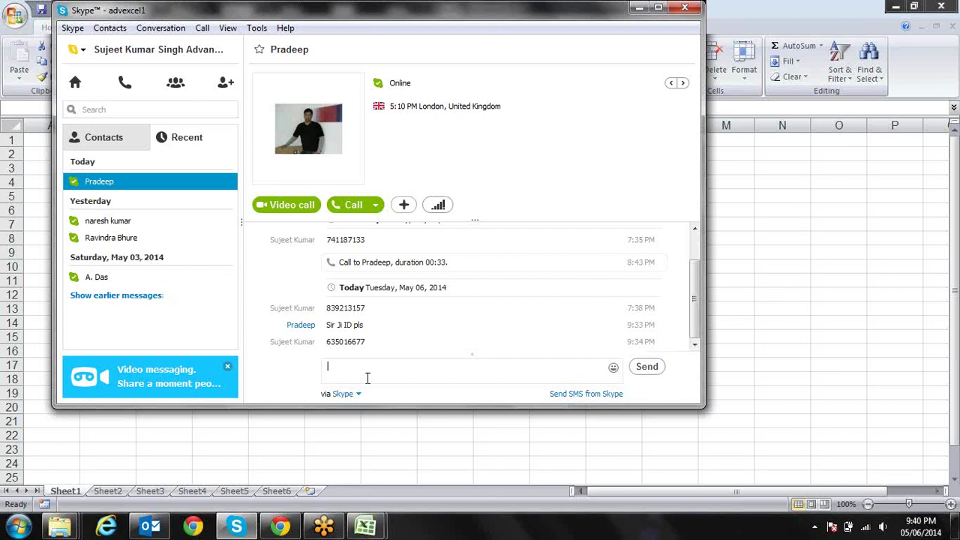
click(637, 9)
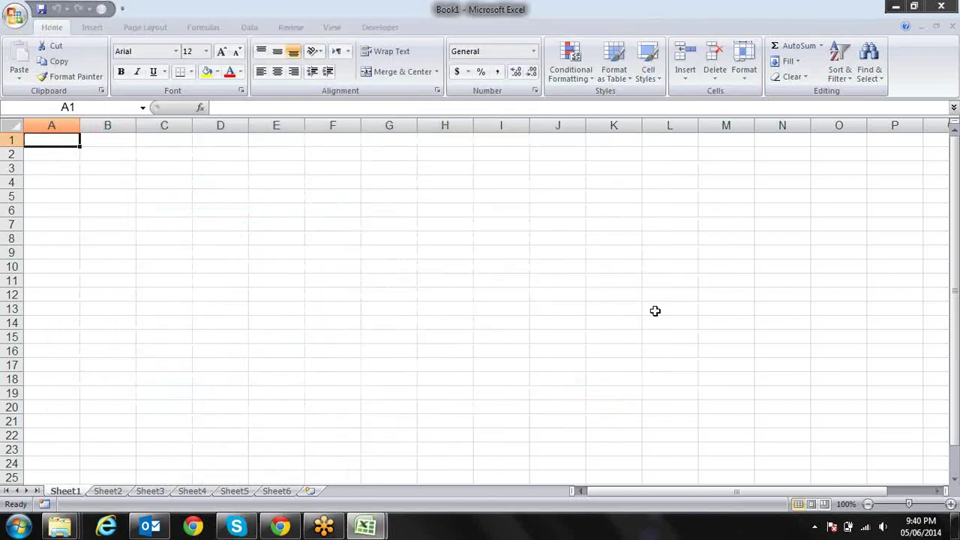
click(493, 254)
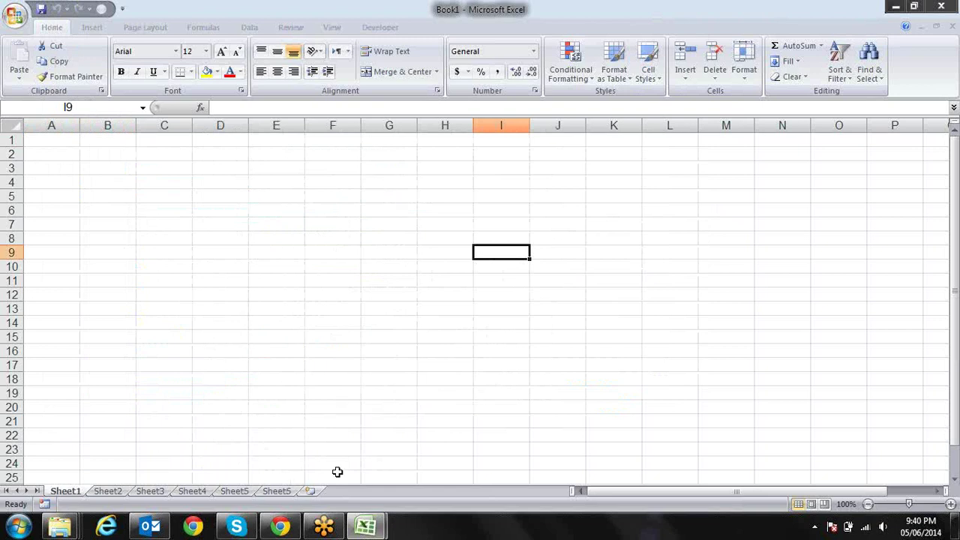
key(Left)
key(Home)
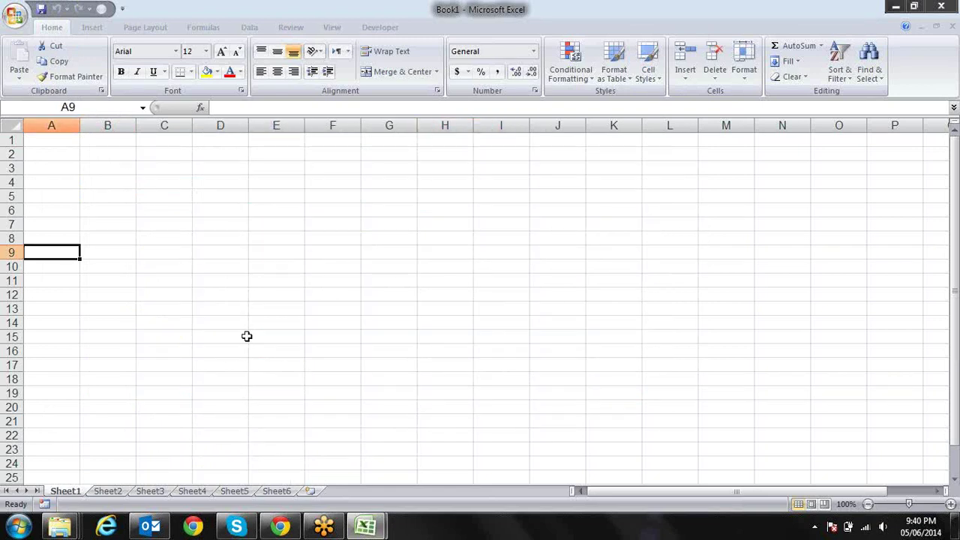
key(ctrl+Home)
text(Num wer)
key(BackSpace)
key(BackSpace)
key(BackSpace)
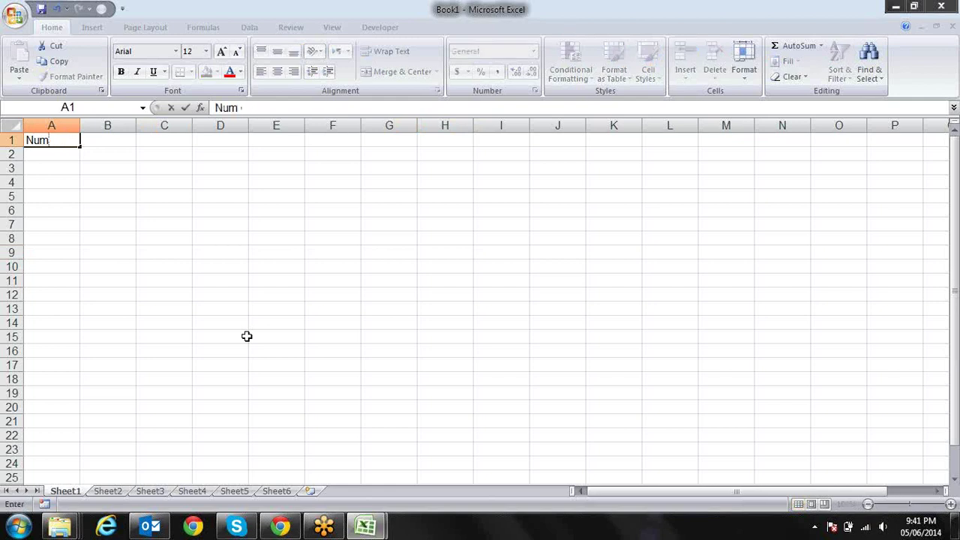
key(Escape)
key(Down)
key(Down)
key(Down)
key(Down)
key(Down)
key(Up)
key(Up)
key(Up)
key(Up)
key(Up)
Fill A1:D11 with the formula =RANDBETWEEN(10,90).
key(shift+Right)
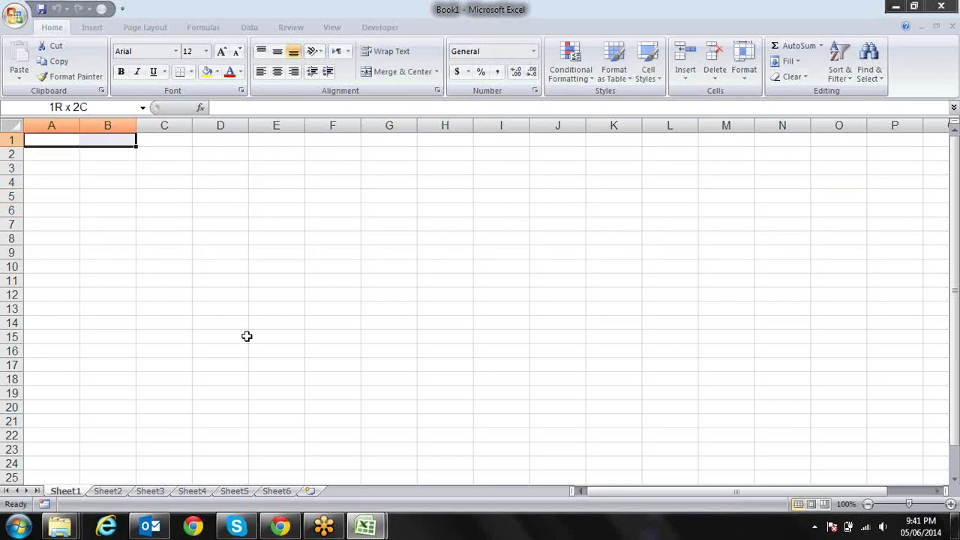
key(shift+Right)
key(shift+Right)
key(shift+Down)
key(shift+Down)
key(shift+Down)
key(shift+Down)
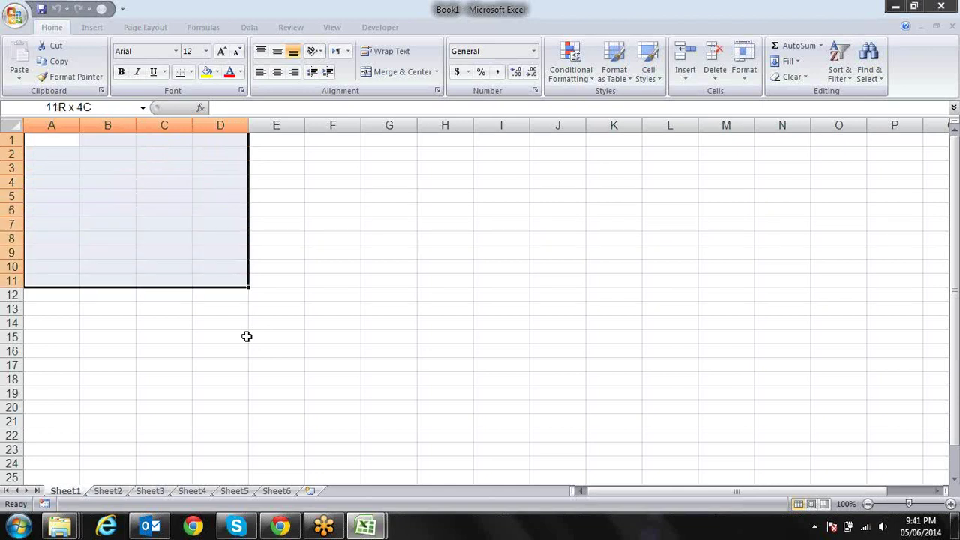
text(=ran)
key(Down)
key(Tab)
text(1)
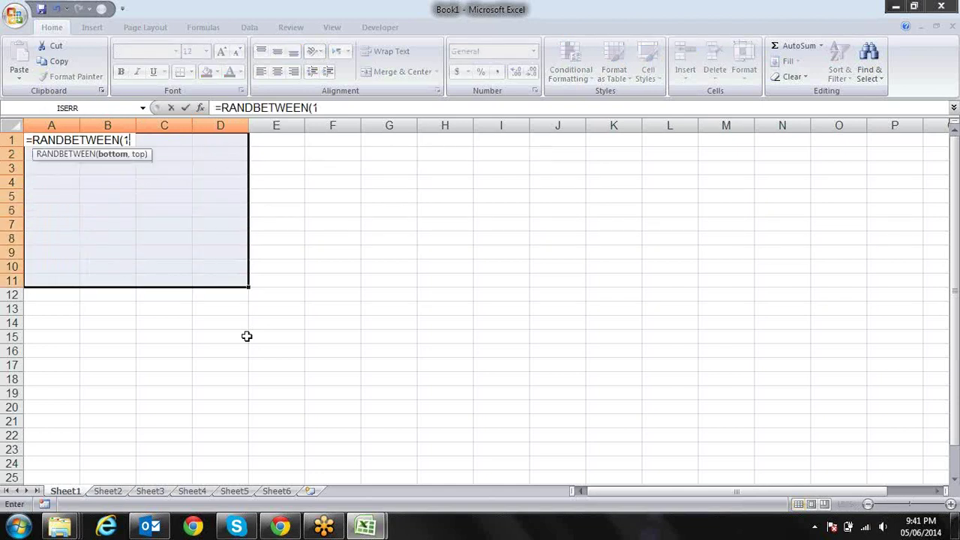
text(0,90)
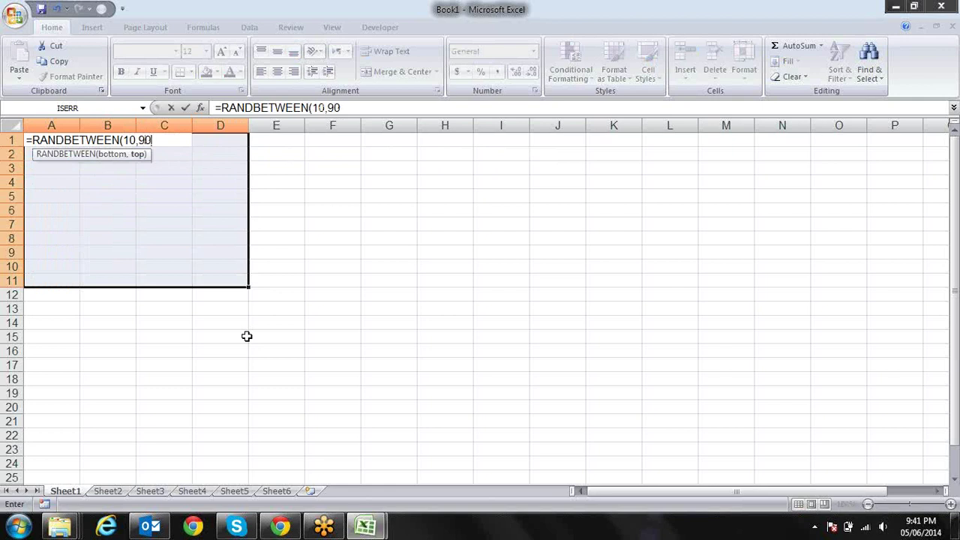
text())
key(ctrl+Return)
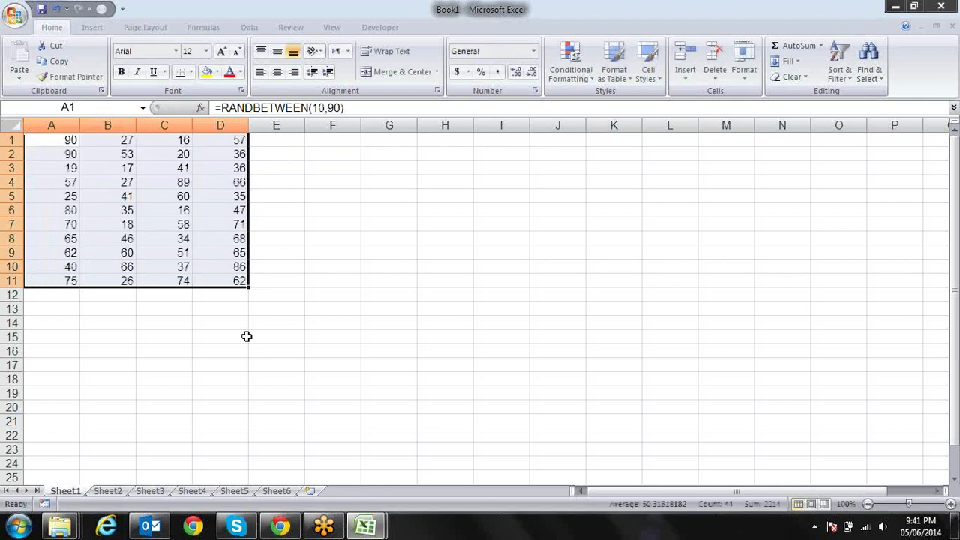
Convert the A1:D11 formulas to fixed values with Paste Special > Values.
key(ctrl+c)
key(alt+e)
key(s)
key(v)
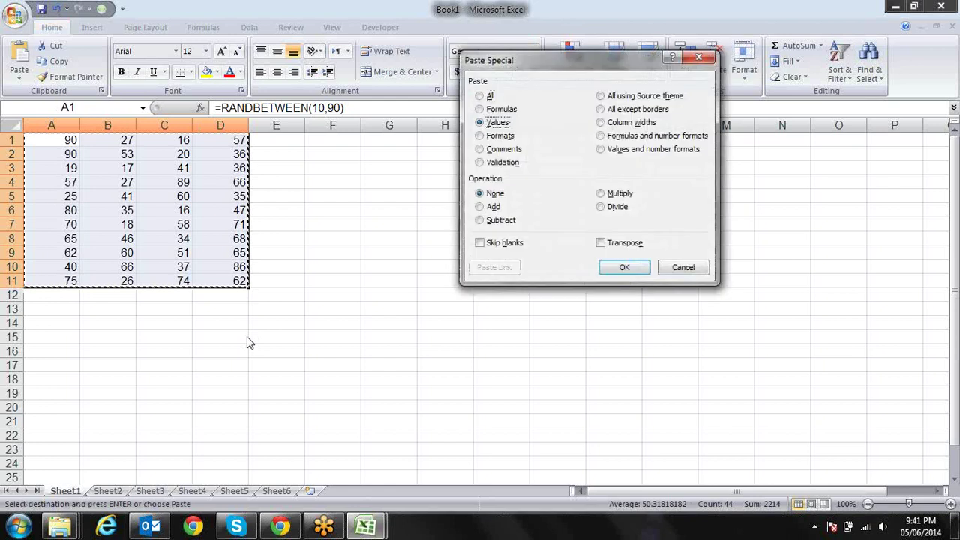
key(Return)
Look over the generated numbers and enter the criterion >50 in G1.
key(Down)
key(Up)
key(Down)
key(Down)
key(Down)
key(Down)
key(Down)
key(Down)
key(Down)
key(Down)
key(Down)
key(Right)
key(Up)
key(ctrl+Up)
key(Right)
key(Right)
key(Right)
key(Right)
key(Right)
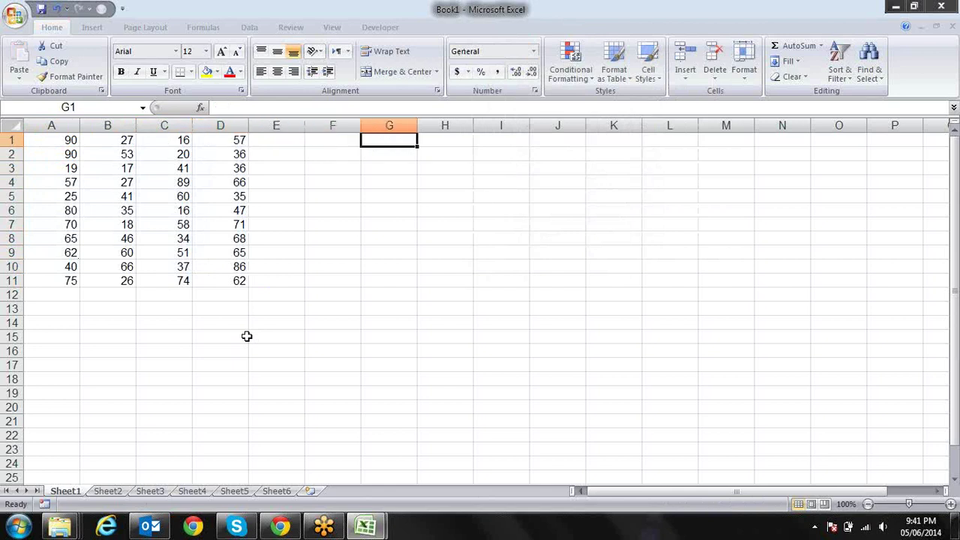
text(>)
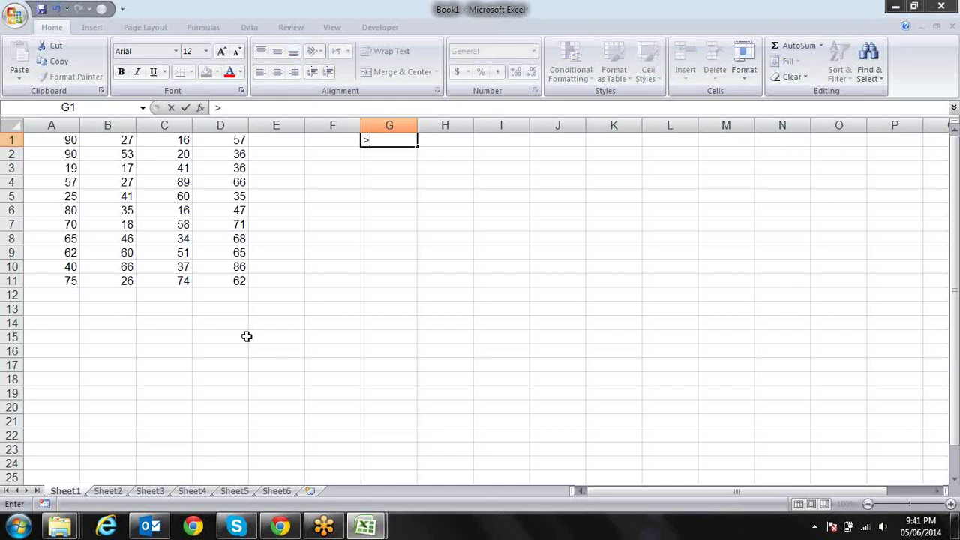
text(50)
key(Return)
Move back into the grid and show the open window previews.
key(Down)
key(Down)
key(Down)
key(Down)
key(Down)
key(Down)
key(Left)
key(Left)
key(Left)
key(Left)
key(Up)
key(Up)
key(Up)
key(Up)
key(Up)
key(Up)
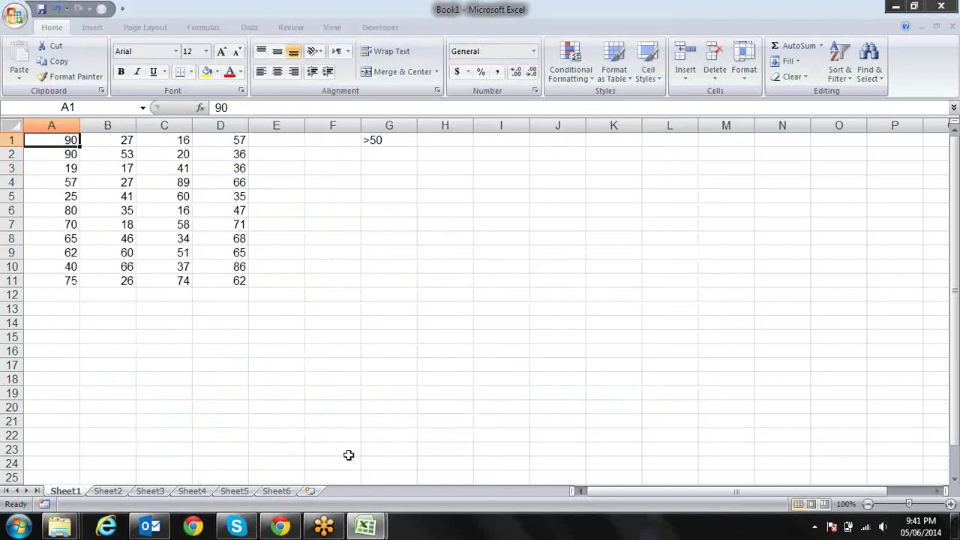
mouse_move(380, 525)
click(379, 524)
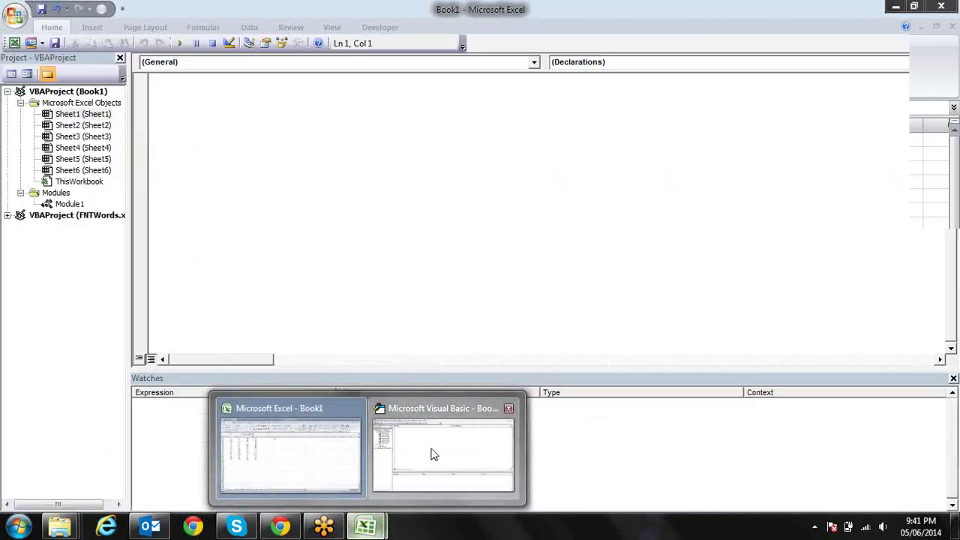
In the VBA editor, write Sub a() with the declaration Dim i, j As Integer.
click(431, 453)
text(sub a())
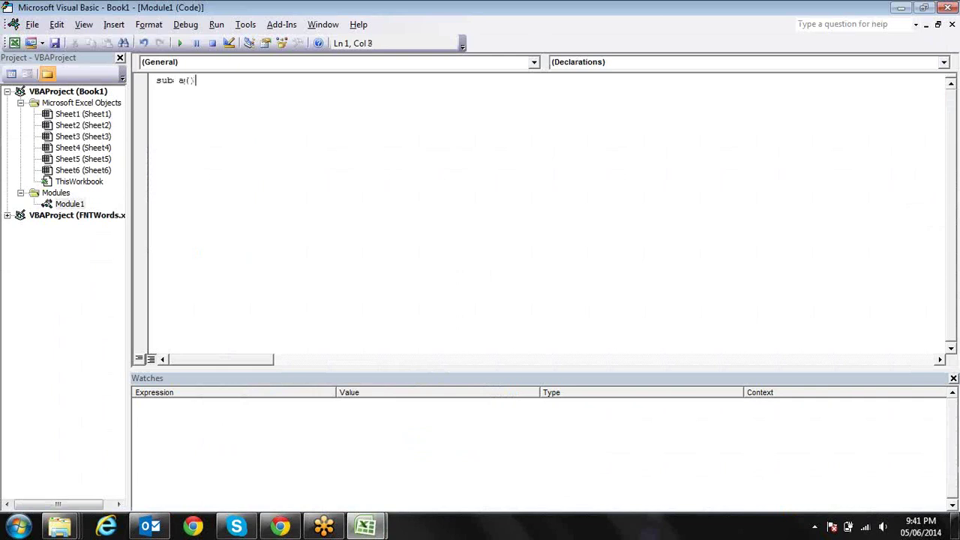
key(Return)
key(Return)
key(Return)
key(Return)
key(Up)
key(Up)
text(dim i,j a)
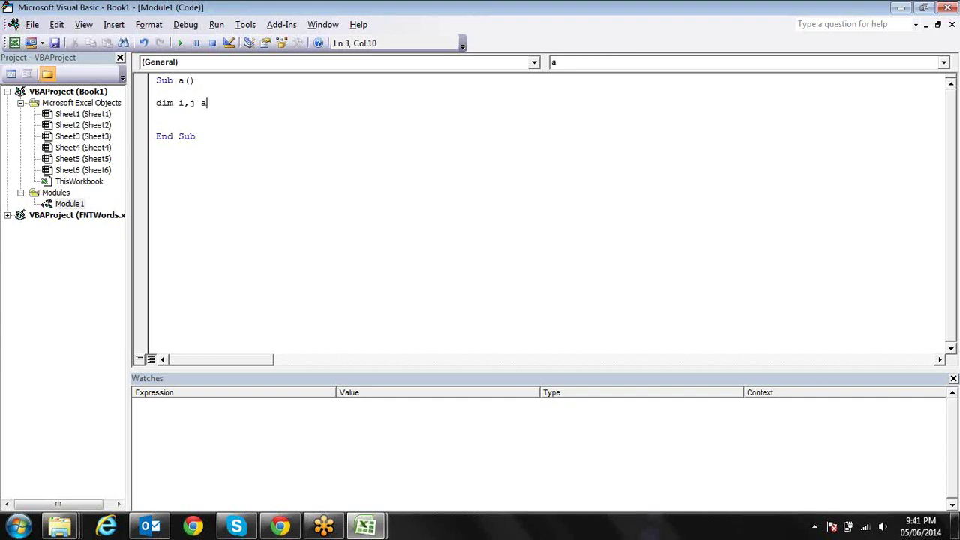
text(s ins)
key(BackSpace)
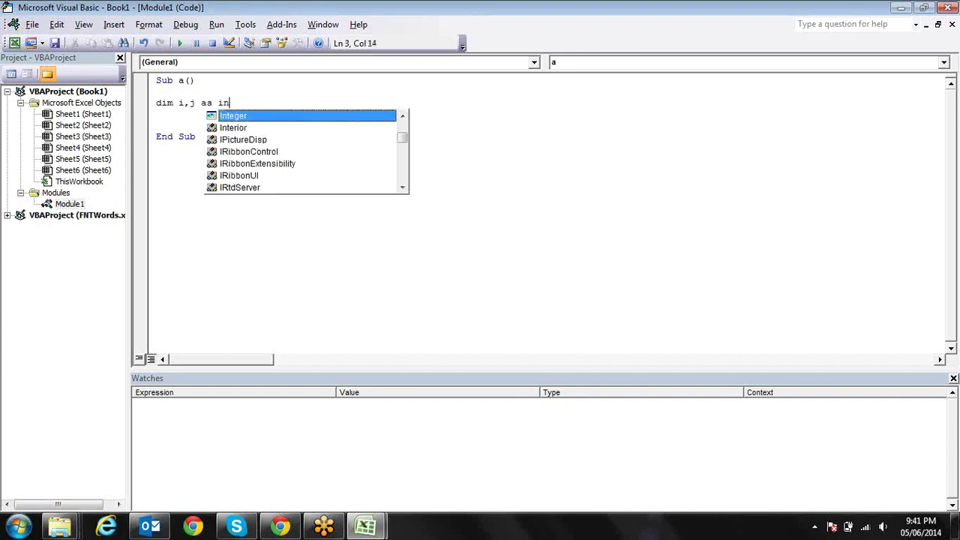
key(Tab)
key(Return)
key(Return)
key(Return)
key(Return)
key(Return)
key(Up)
key(Up)
key(Up)
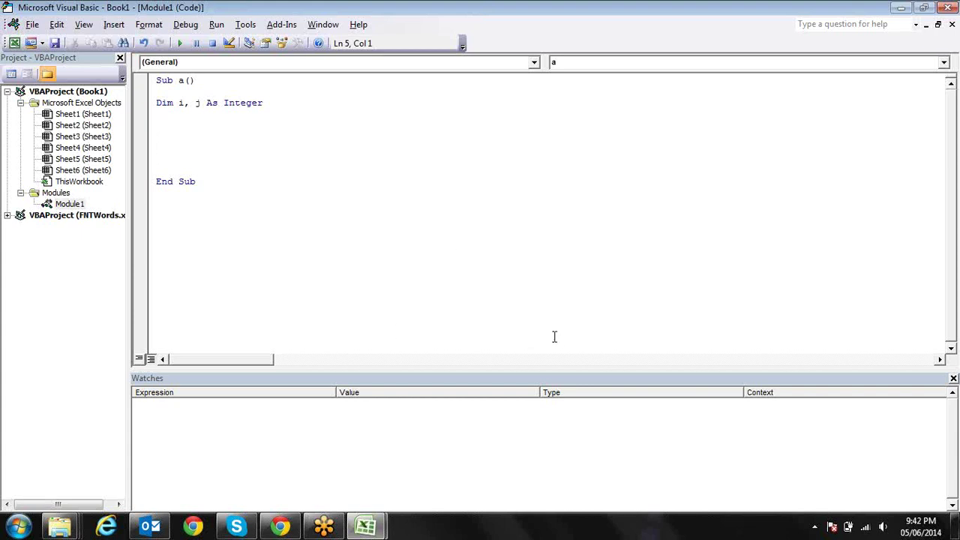
Bring Excel forward and step along row 1 of the grid from A1 to D1.
mouse_move(366, 525)
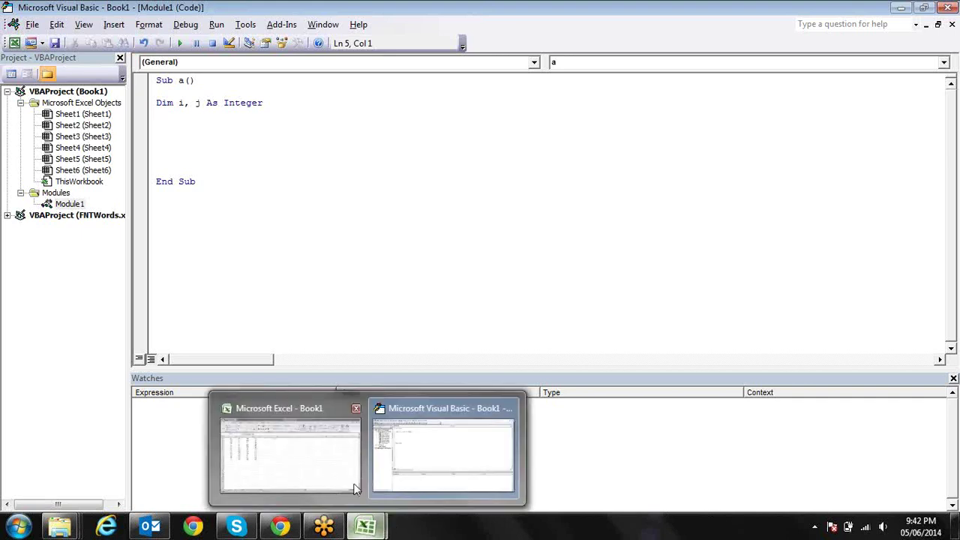
click(315, 447)
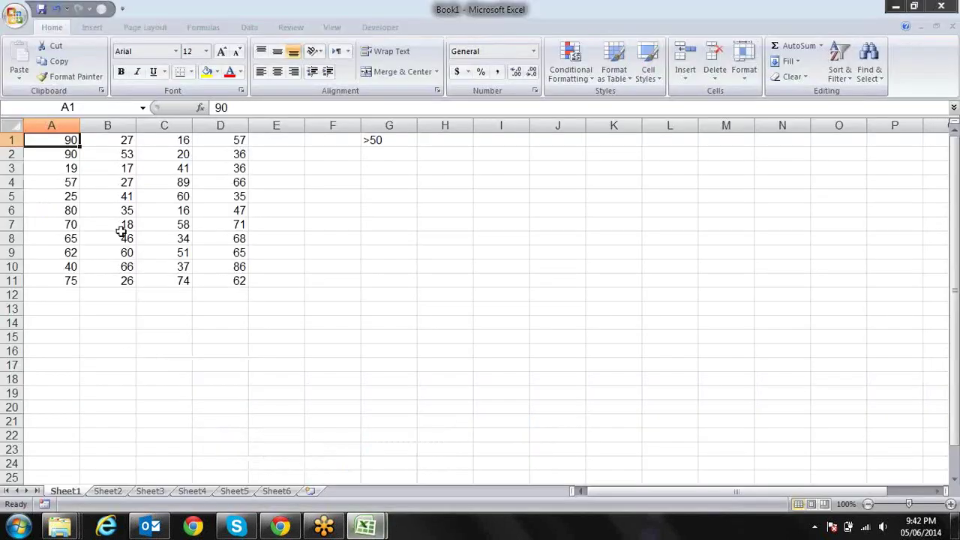
key(Down)
key(Down)
key(Down)
key(Down)
key(Down)
key(Down)
key(Down)
key(Down)
key(Down)
key(Down)
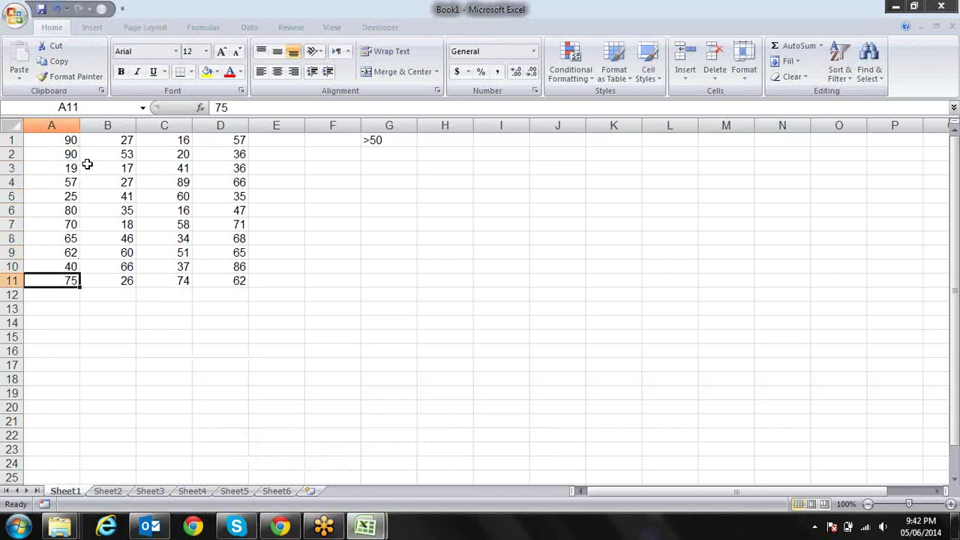
key(Up)
key(Up)
key(Up)
key(Up)
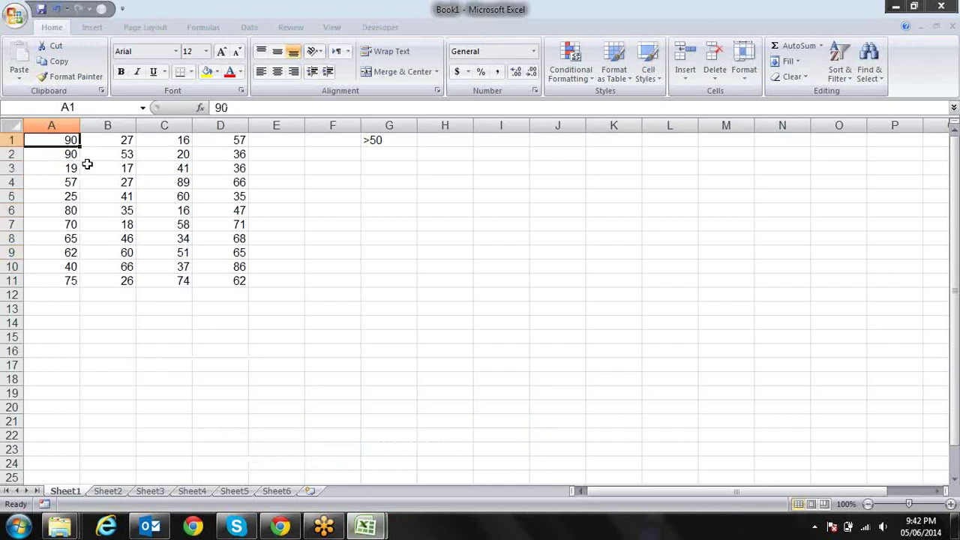
key(Right)
key(Right)
key(Right)
key(Right)
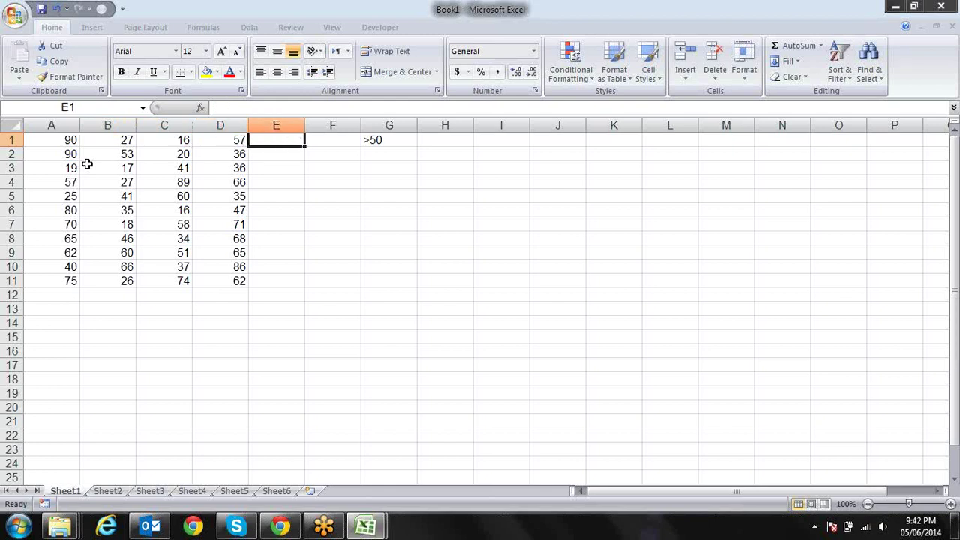
key(Left)
key(Left)
key(Left)
key(Left)
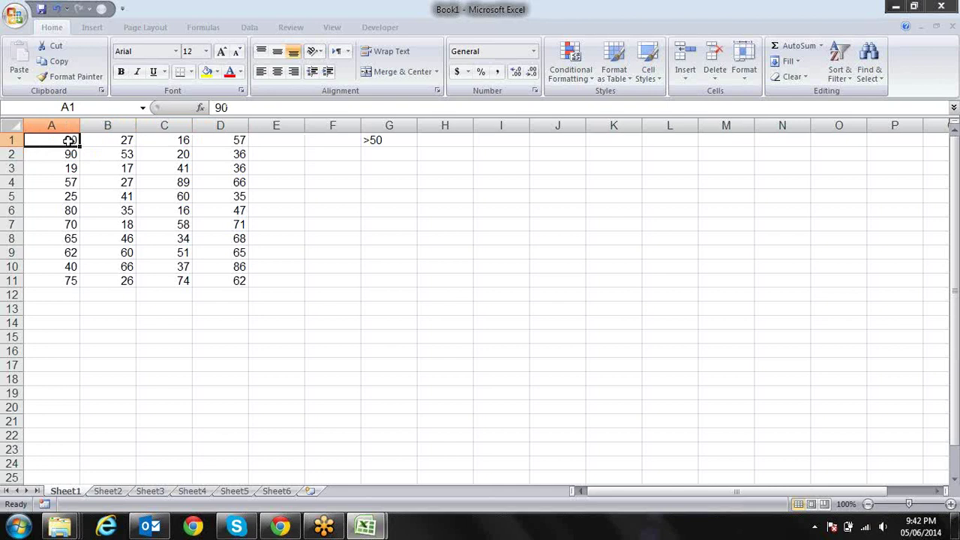
key(Right)
key(Right)
key(Right)
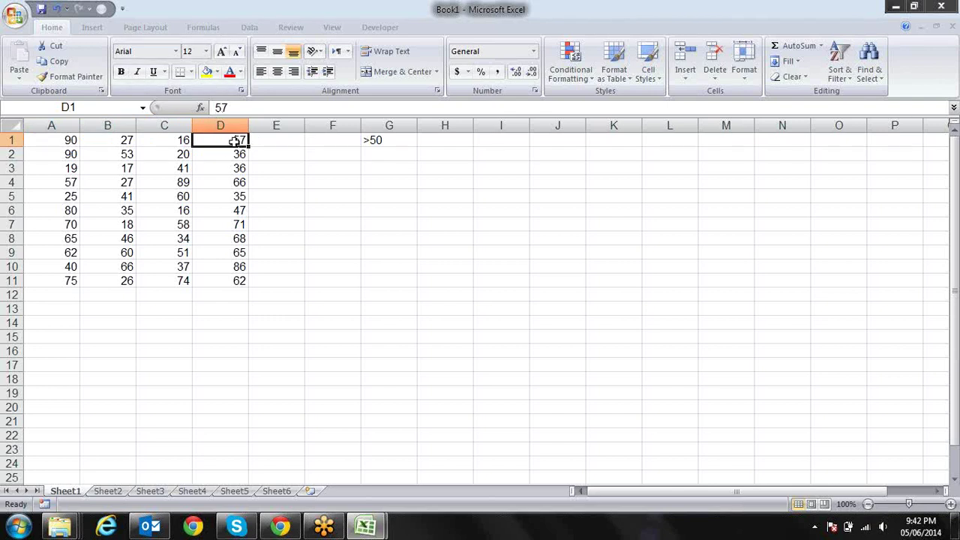
Step across rows 2 to 4 of the grid, then return to the macro code with Alt+F11.
click(73, 154)
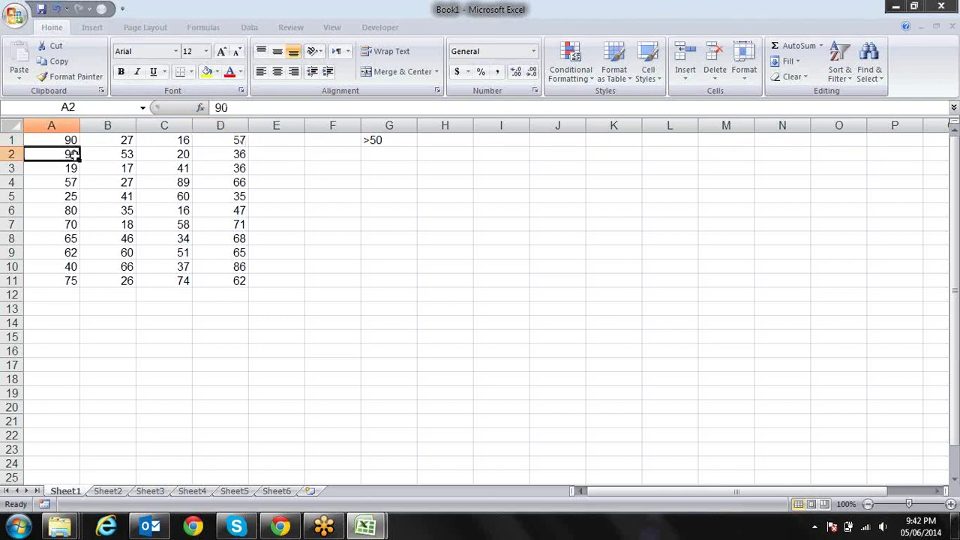
key(Right)
key(Right)
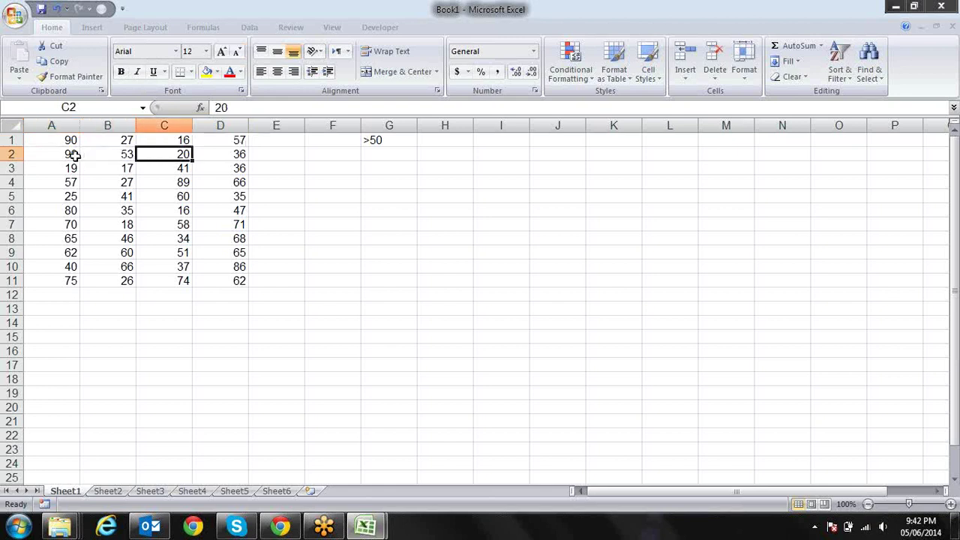
key(Right)
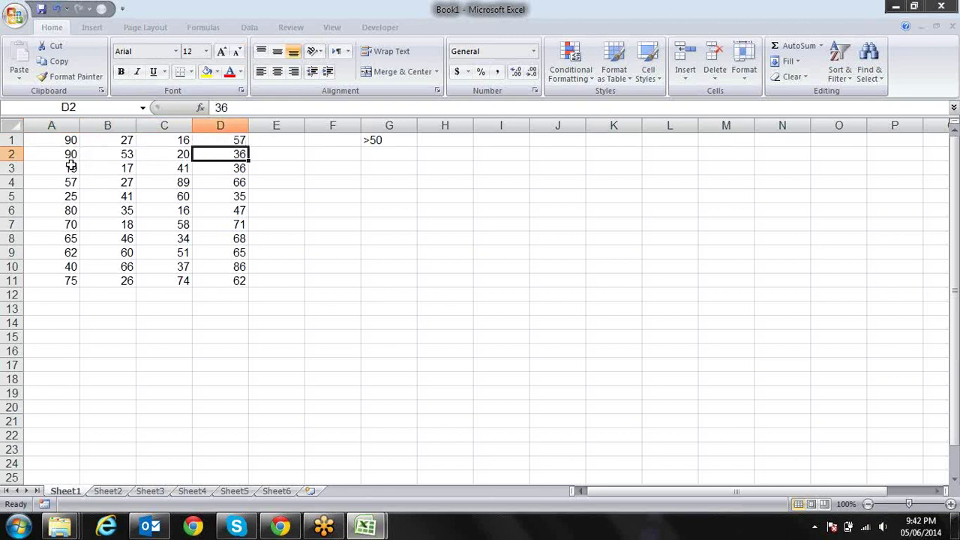
click(71, 169)
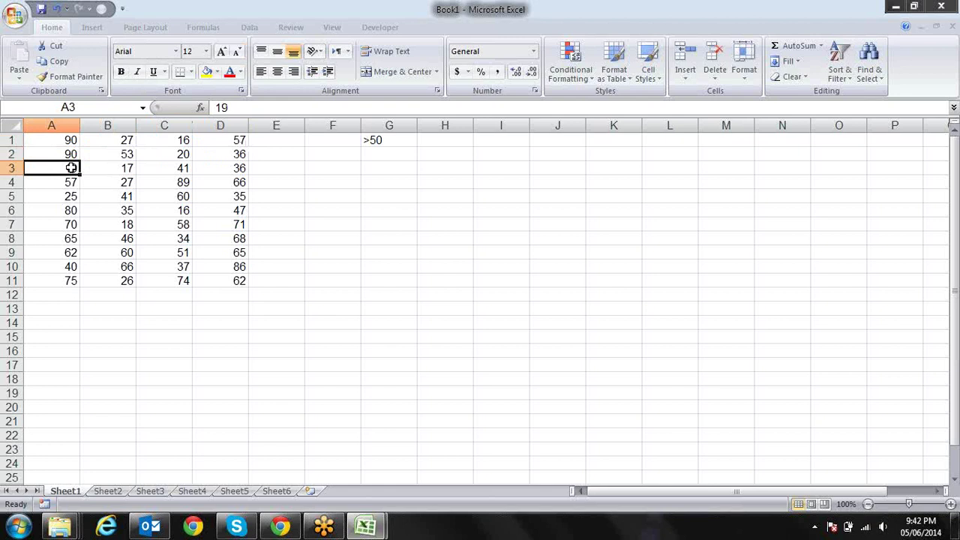
key(Right)
key(Right)
key(Right)
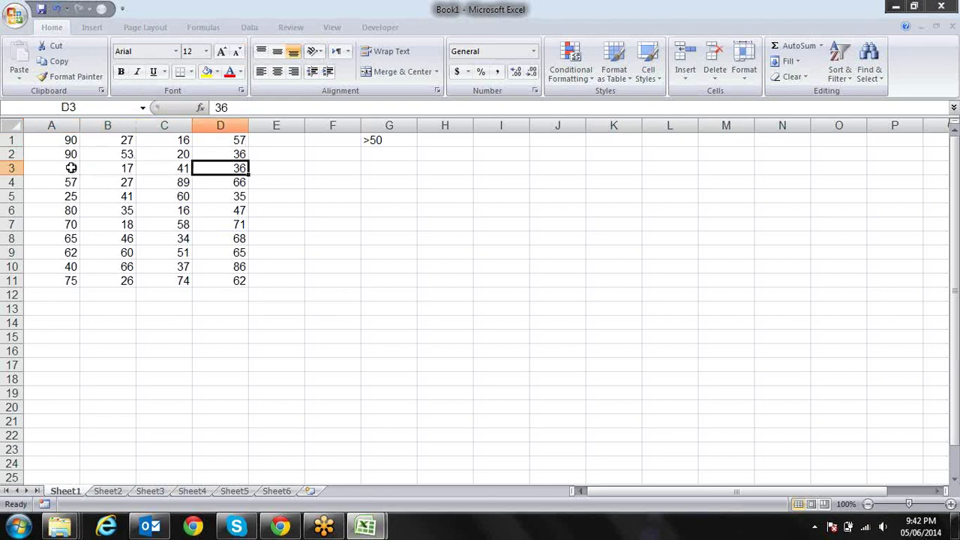
click(73, 182)
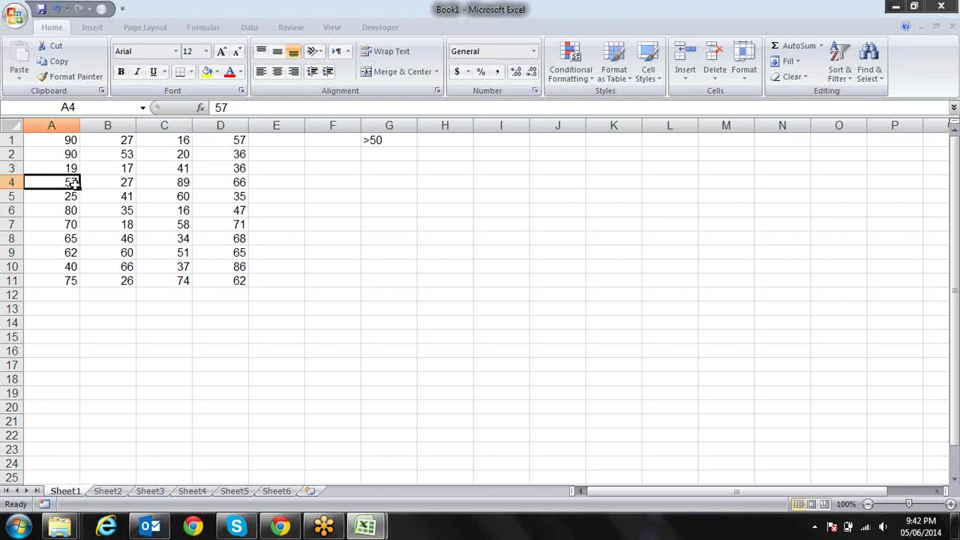
key(alt+F11)
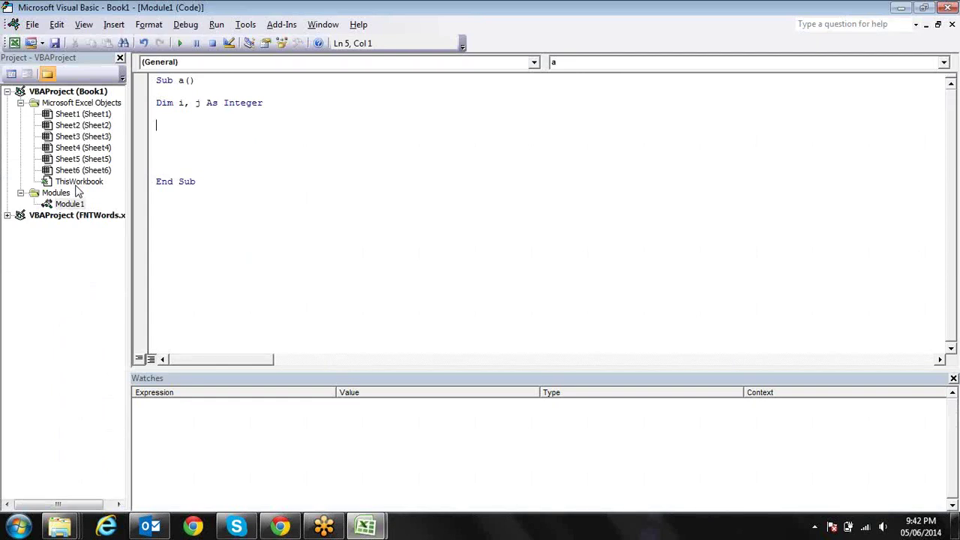
Write the line cell(12, 10).Value = 120, dismissing the compile error along the way.
text(cell)
text(()
text(1,1)
text().valu)
text(=)
key(Left)
key(Left)
key(Left)
key(Left)
key(Left)
key(Left)
key(Left)
text(2)
key(Right)
key(Right)
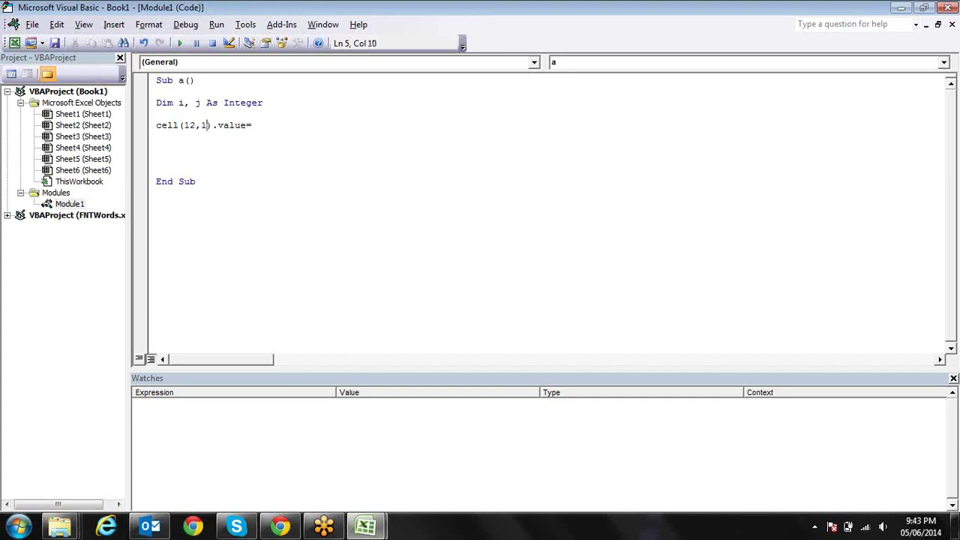
text(0)
key(Right)
key(Right)
key(Right)
key(Right)
key(Right)
key(Right)
key(Right)
key(Down)
key(Tab)
key(Tab)
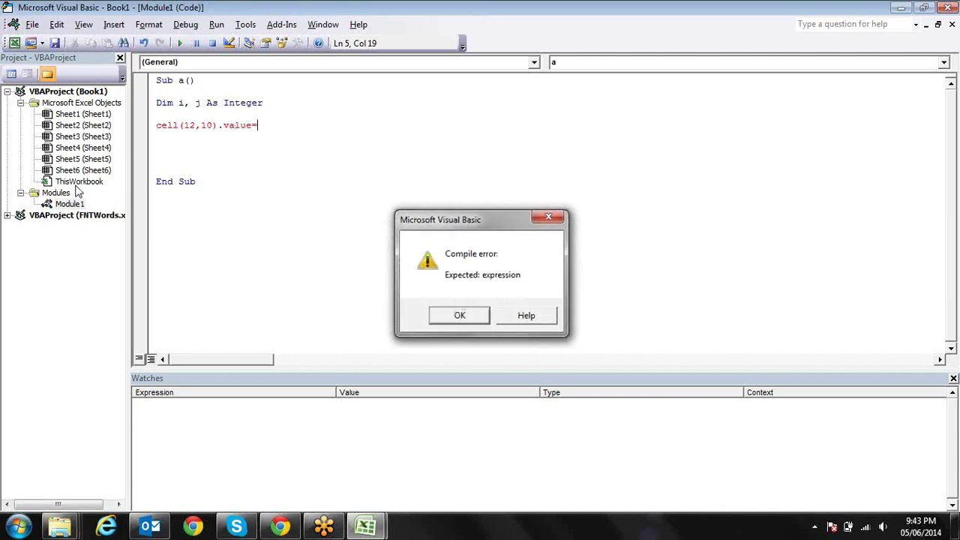
key(Return)
text(120)
key(Return)
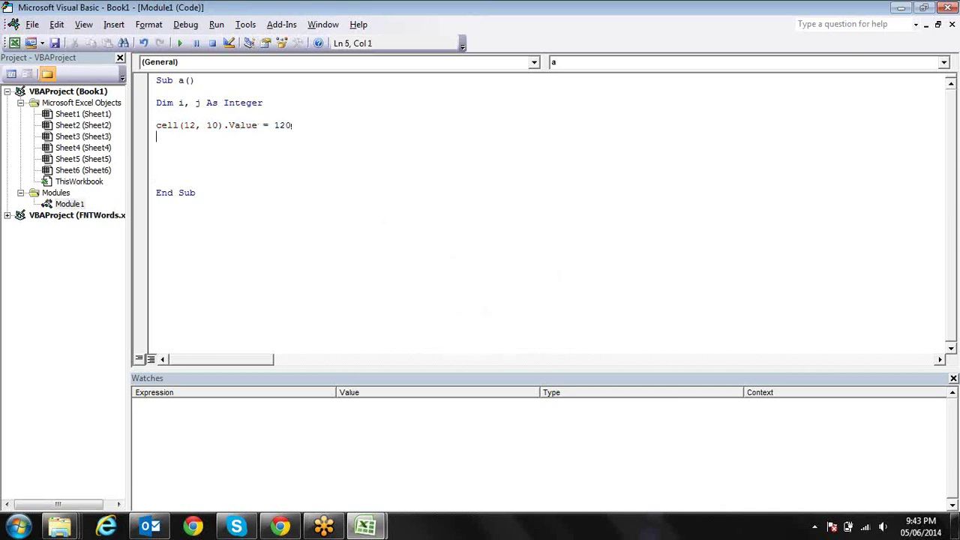
Run the macro, correct cell to Cells after the Sub or Function error, and run again.
click(180, 43)
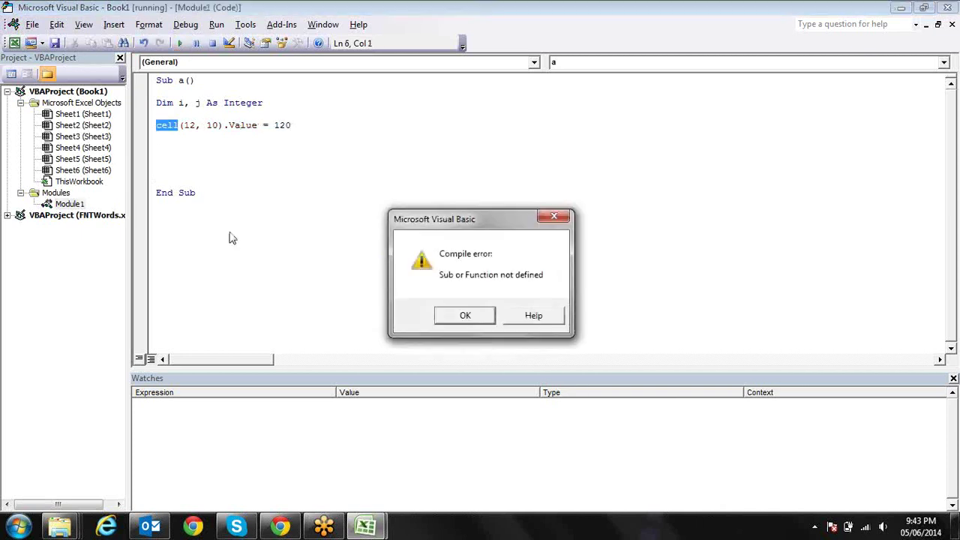
click(463, 317)
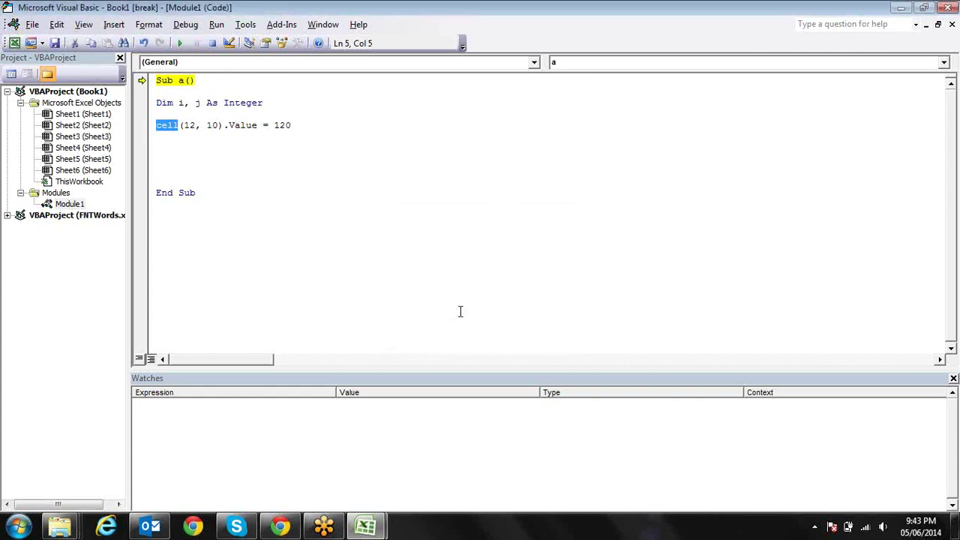
key(Down)
key(Right)
key(Right)
key(Right)
text(s)
key(Down)
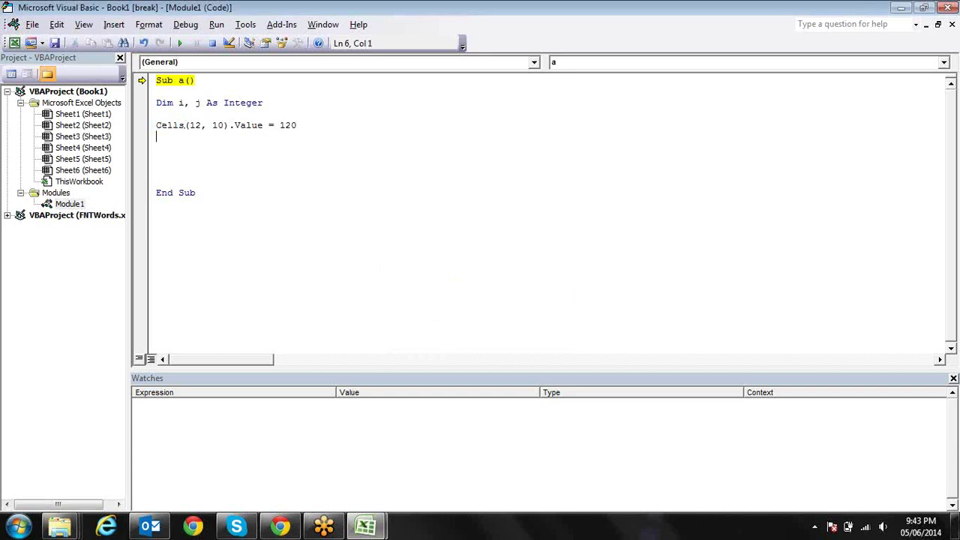
click(179, 44)
Check in the worksheet that cell J12 now shows 120.
key(alt+Tab)
key(Down)
key(Down)
key(Down)
key(Down)
key(Down)
key(Down)
key(Down)
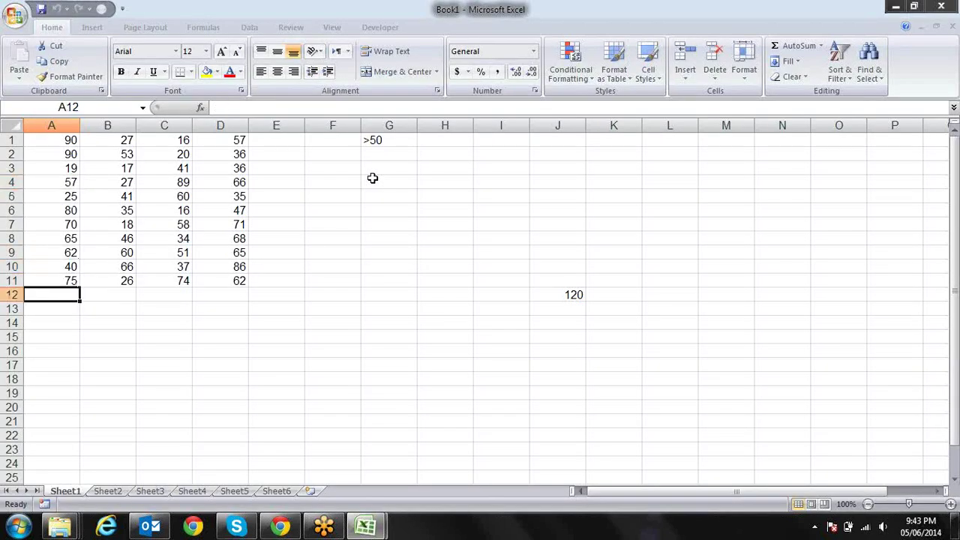
key(Right)
key(Right)
key(Right)
key(Right)
key(Right)
key(Right)
key(Left)
key(Left)
key(Left)
key(Left)
key(Left)
key(Right)
key(Right)
key(Right)
key(Right)
key(Left)
key(Left)
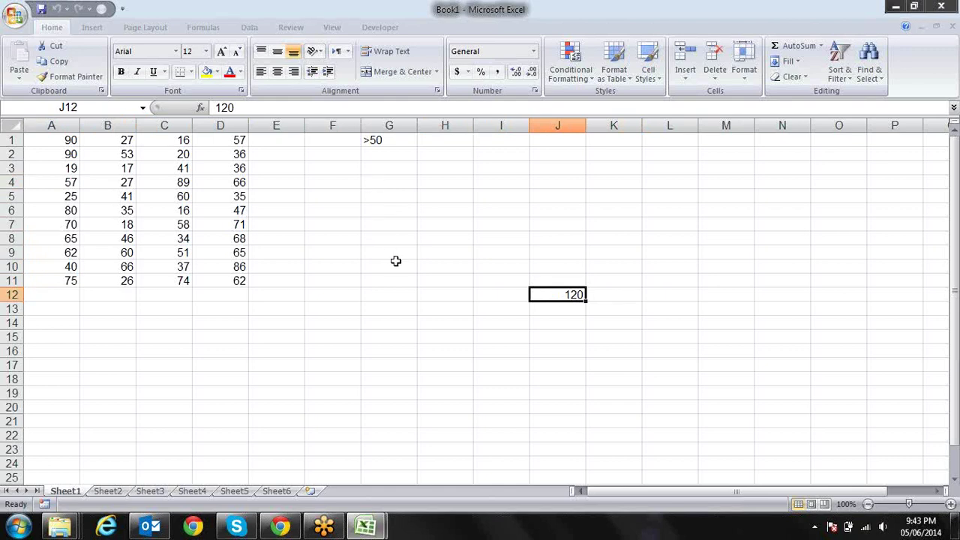
key(alt+F11)
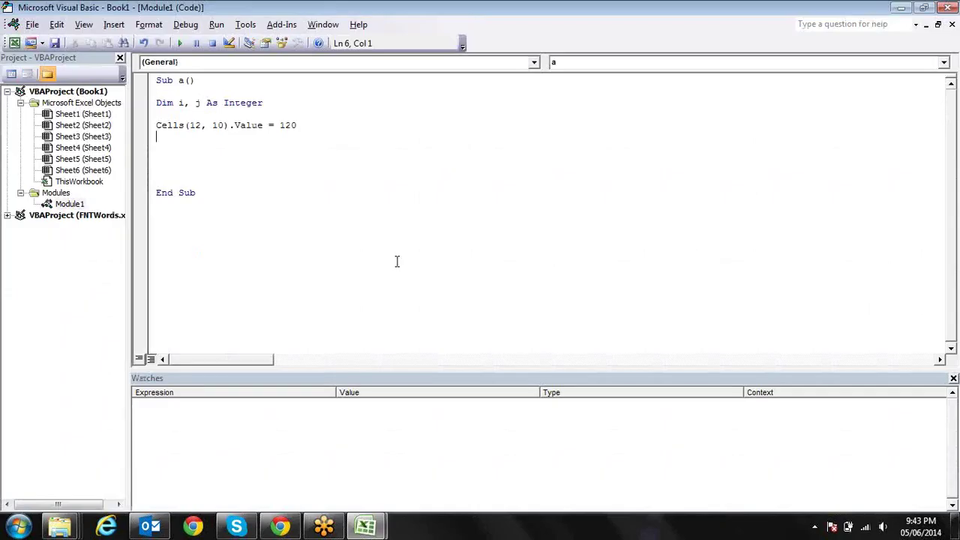
key(alt+F11)
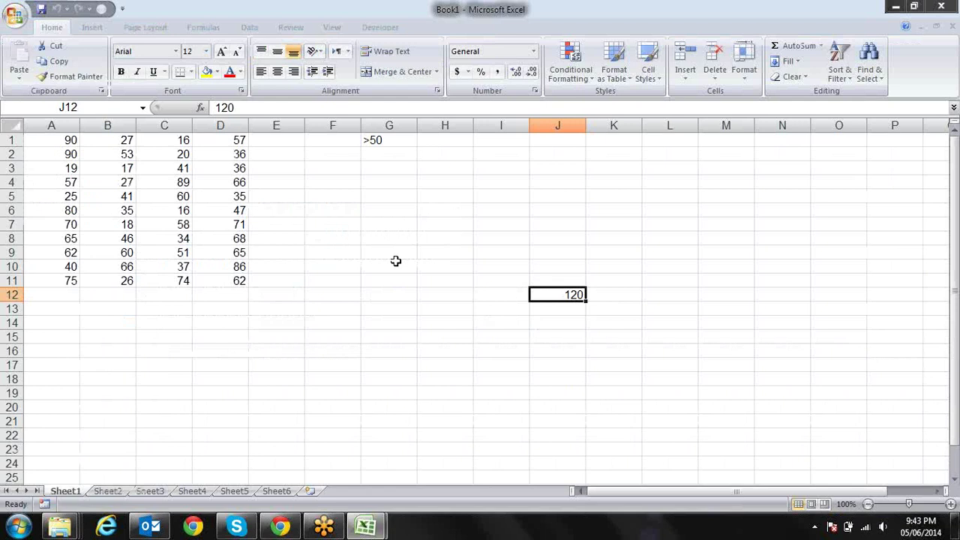
Change Cells(12, 10) to Cells(i, j) in the macro line.
key(alt+F11)
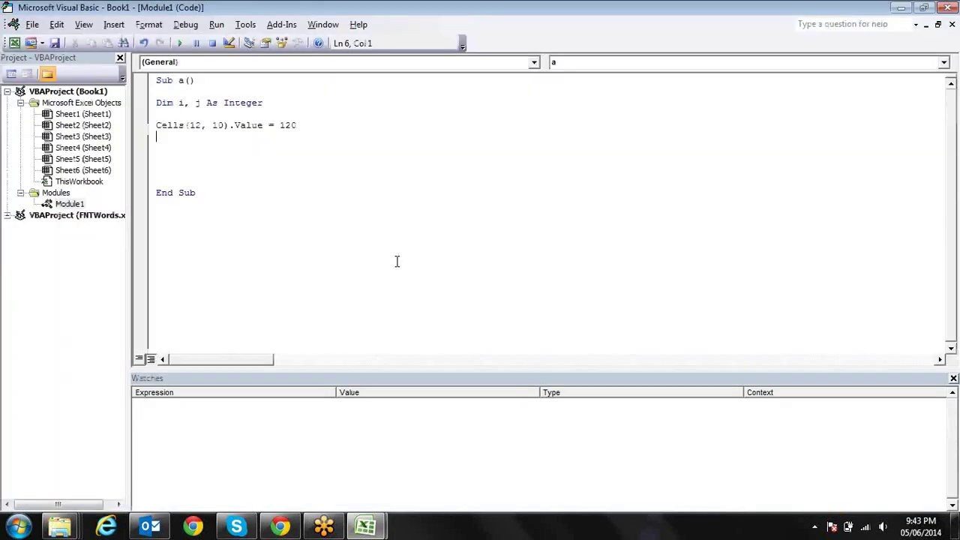
key(Down)
key(Up)
key(Up)
key(Right)
key(Right)
key(Right)
key(Right)
key(Right)
key(Right)
key(Right)
key(BackSpace)
key(BackSpace)
text(i)
key(Right)
key(Right)
key(Right)
key(Right)
key(BackSpace)
Replace .Value = 120 with .Font.Color = vbRed on the Cells(i, j) line.
key(BackSpace)
text(j)
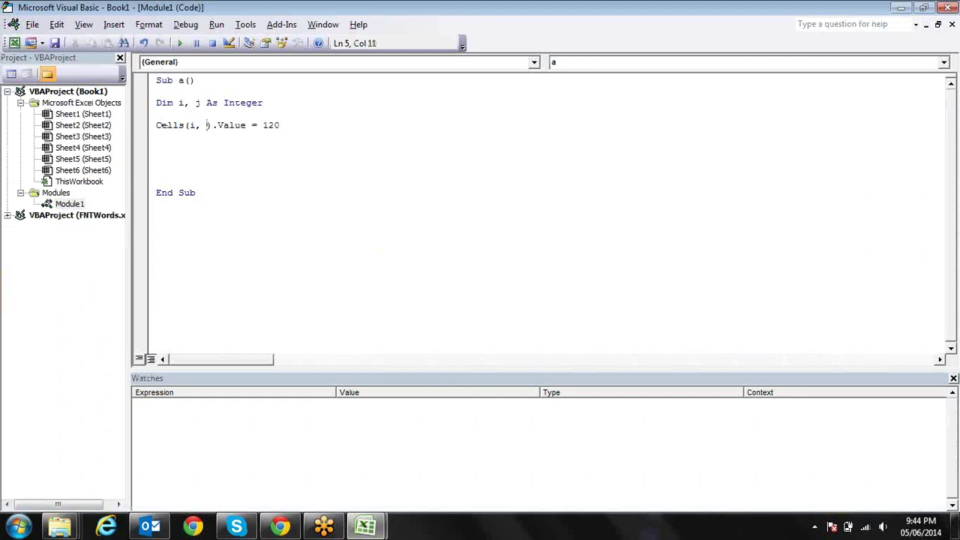
key(Up)
key(Right)
key(Right)
key(Right)
key(Right)
key(Right)
key(Right)
key(Right)
key(Right)
key(BackSpace)
key(BackSpace)
key(BackSpace)
key(BackSpace)
key(BackSpace)
key(BackSpace)
key(BackSpace)
key(BackSpace)
key(BackSpace)
key(BackSpace)
key(BackSpace)
text(font.)
text(co)
key(BackSpace)
key(BackSpace)
text(color=)
text(vbred)
key(Return)
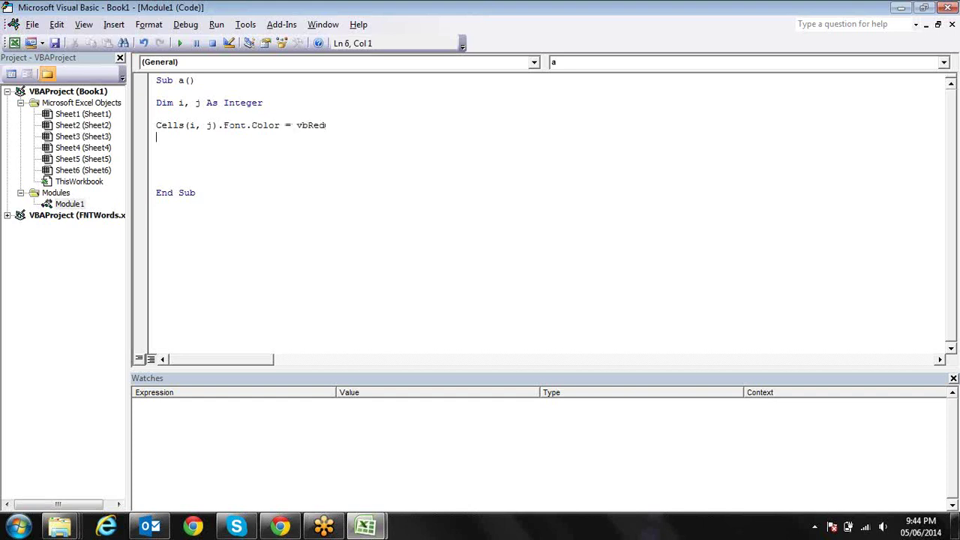
Insert blank lines above the colour line and begin the loop header for i=1 to.
click(313, 125)
click(183, 114)
key(Return)
key(Return)
key(Return)
key(Up)
key(Up)
text(for i=1 )
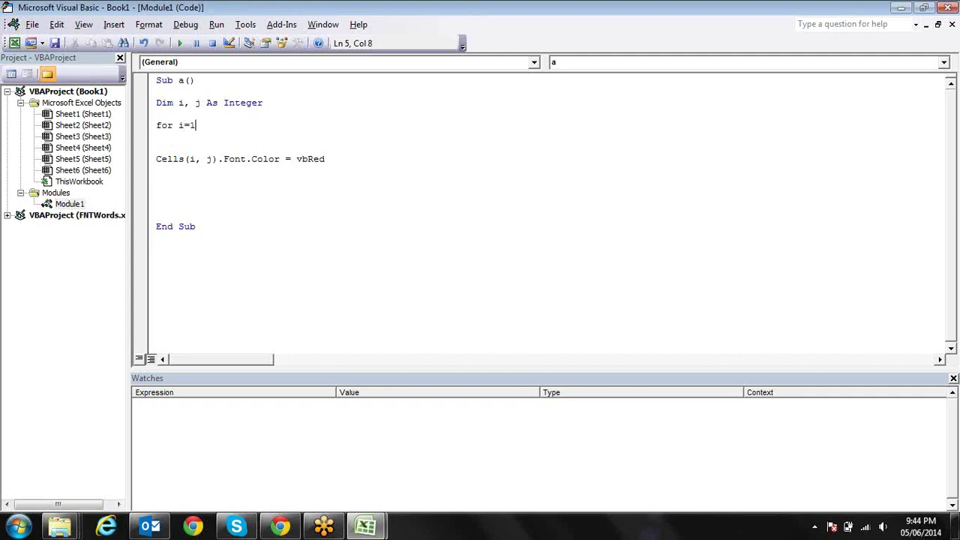
text(to)
Check the row count on the sheet and complete the header For i = 1 To 11.
key(alt+F11)
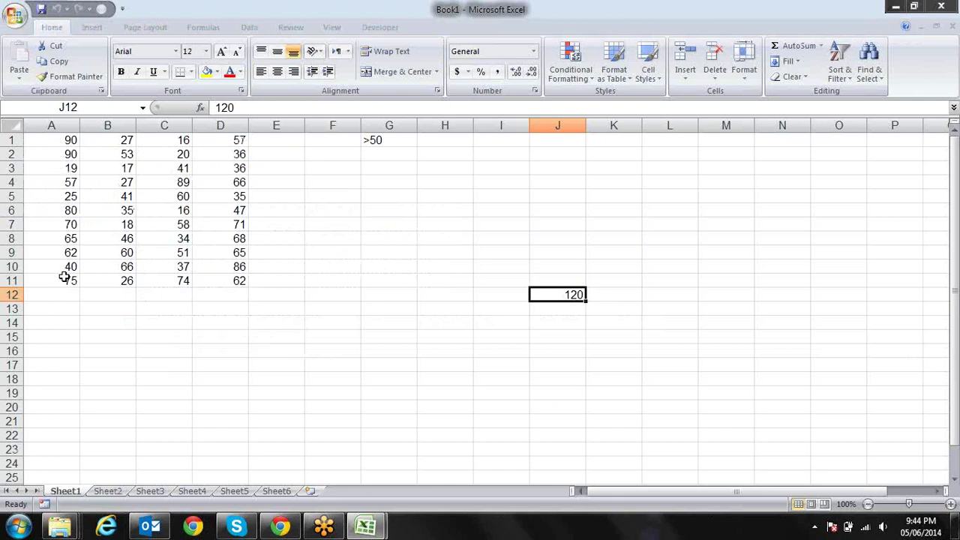
key(alt+F11)
text(11)
click(157, 136)
Add Next i below the colour line to close the loop.
key(Down)
key(Down)
key(Down)
key(Down)
key(Down)
key(Down)
text(next i)
key(Down)
key(Up)
key(Up)
key(Up)
key(Up)
key(Right)
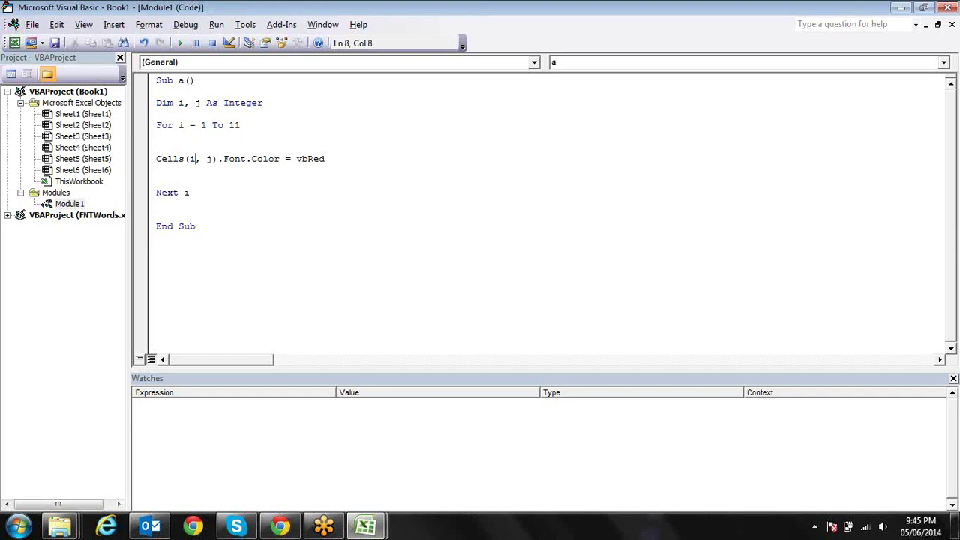
Indent the Cells(i, j).Font.Color = vbRed line inside the loop.
key(Up)
key(Down)
key(Left)
key(Home)
key(Tab)
key(Tab)
key(Up)
key(Up)
key(Down)
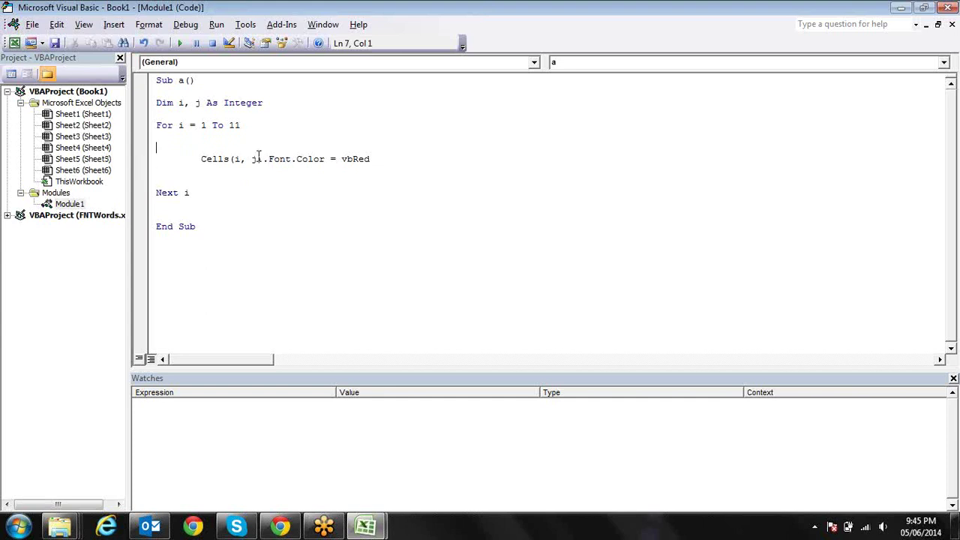
Add j = 1 on a new line under the Dim declaration.
click(290, 103)
key(Return)
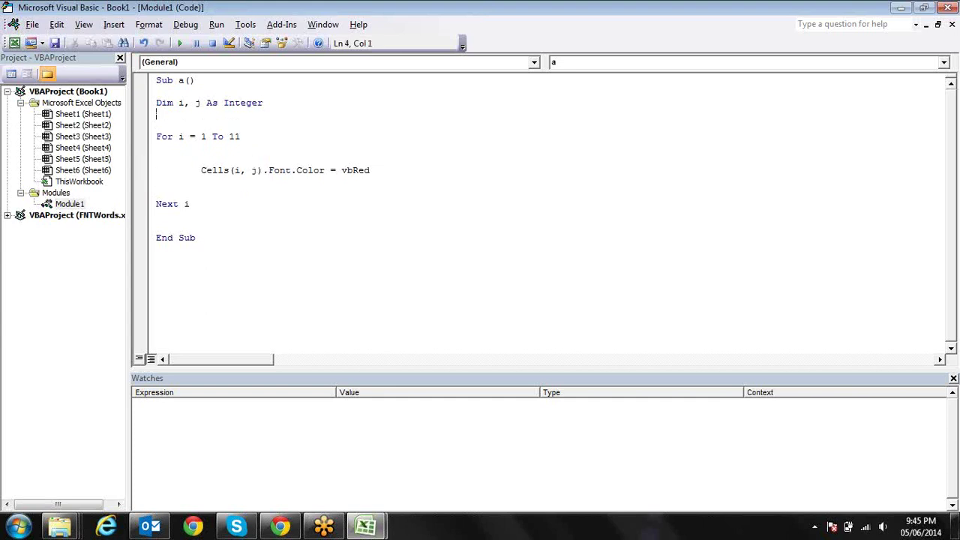
text(j=1)
click(156, 125)
Run macro a to turn the A1:A11 numbers red.
click(173, 114)
click(181, 45)
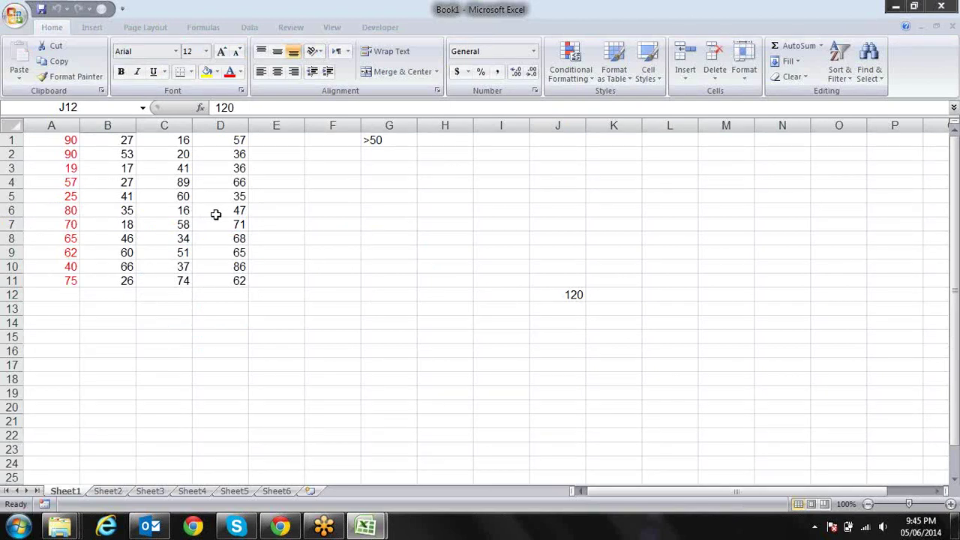
key(alt+F11)
key(alt+F11)
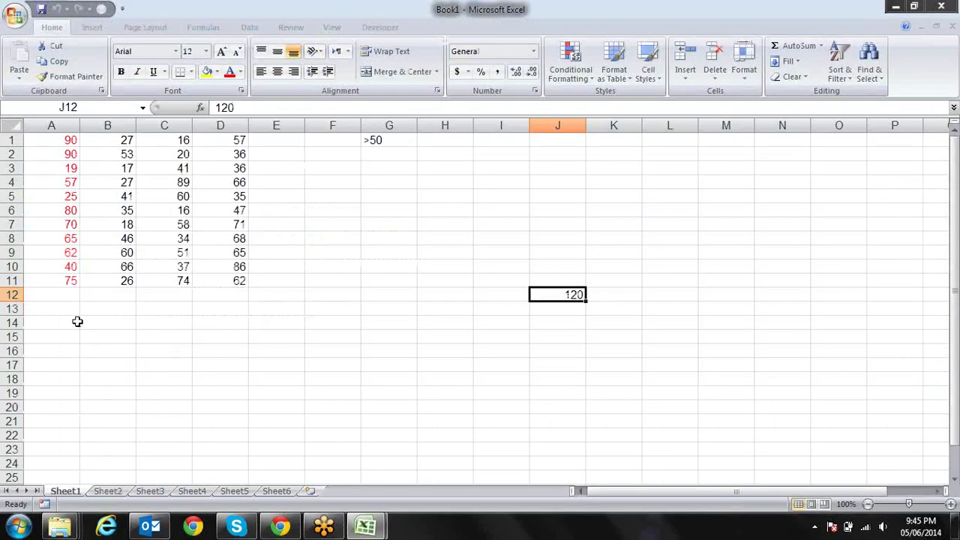
Reset column A's font colour to Automatic black and return to the macro code.
drag(60, 142, 66, 279)
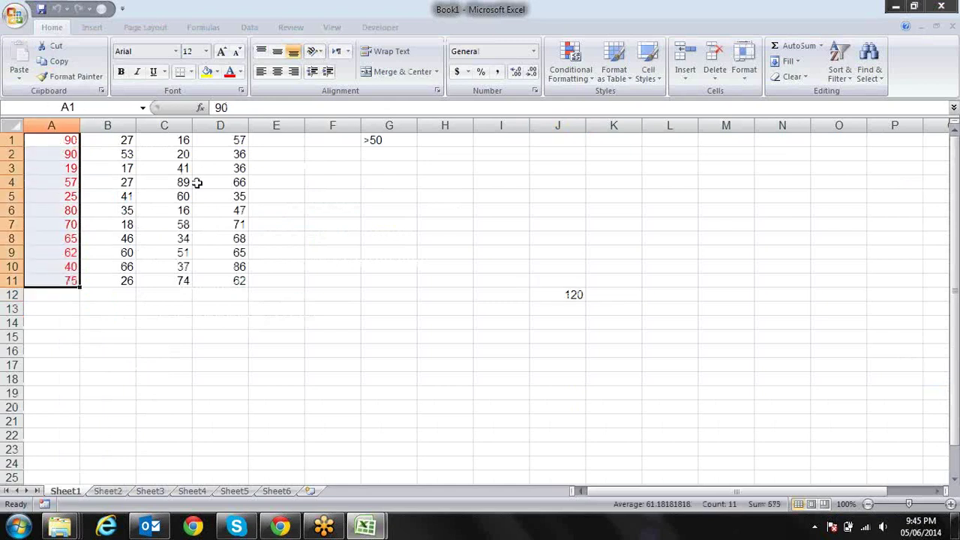
click(240, 72)
click(243, 90)
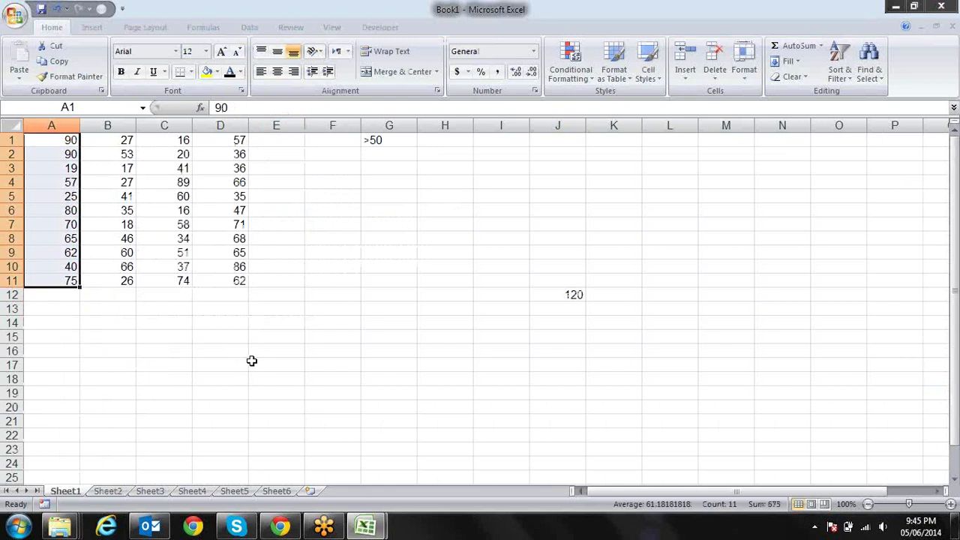
click(225, 321)
key(alt+F11)
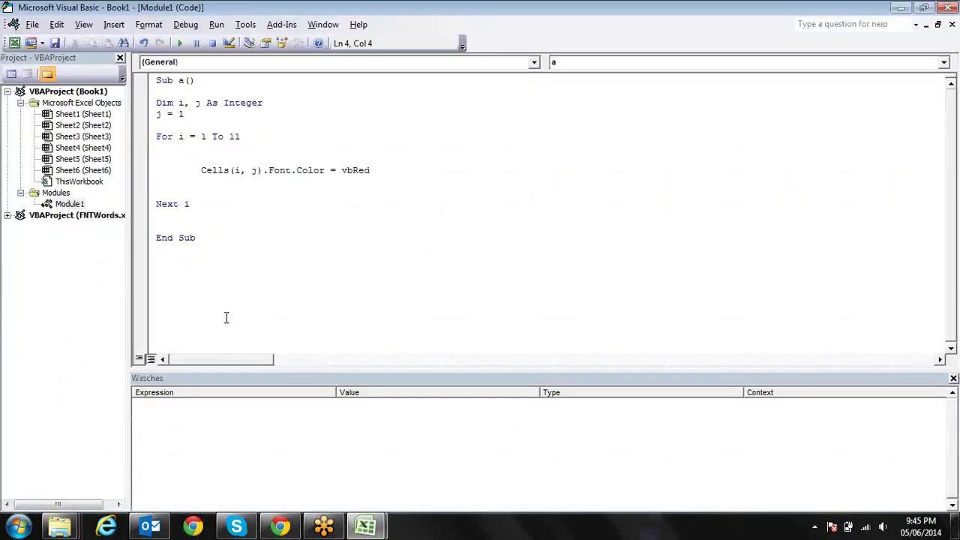
Insert 'If Cells(i, j).Value > 50 Then' on the indented line above the red-font statement.
click(229, 159)
key(Right)
key(Left)
key(Up)
key(Down)
key(Tab)
key(Tab)
text(if)
text( cel)
key(BackSpace)
text(lls.)
key(BackSpace)
text((i,j)
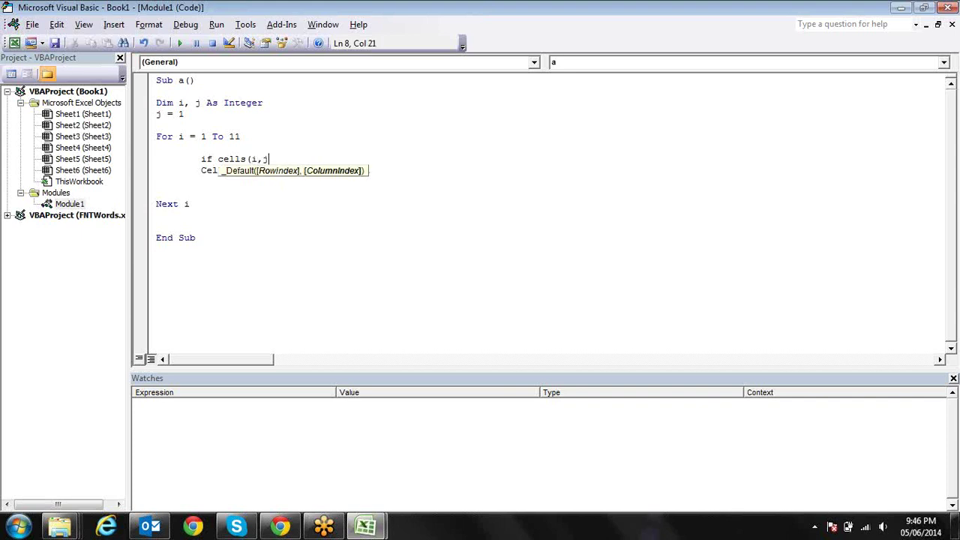
text().value)
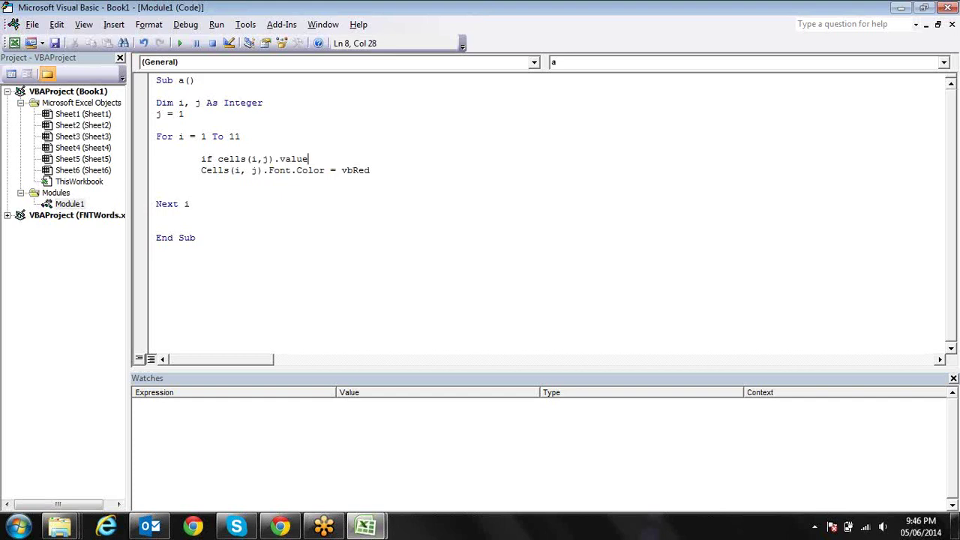
text(>50)
text( then)
click(456, 148)
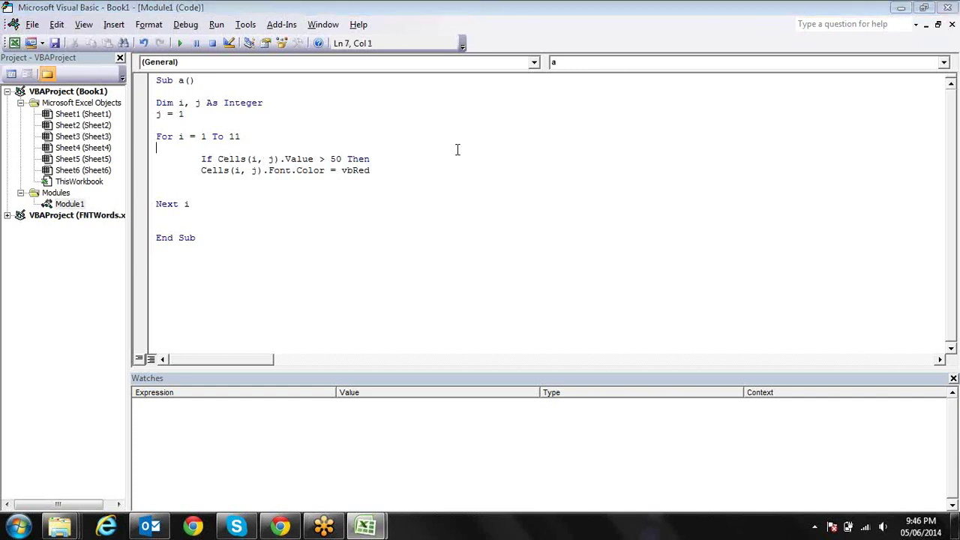
Close the condition with 'End If' on a new line below the vbRed statement.
shift+click(404, 167)
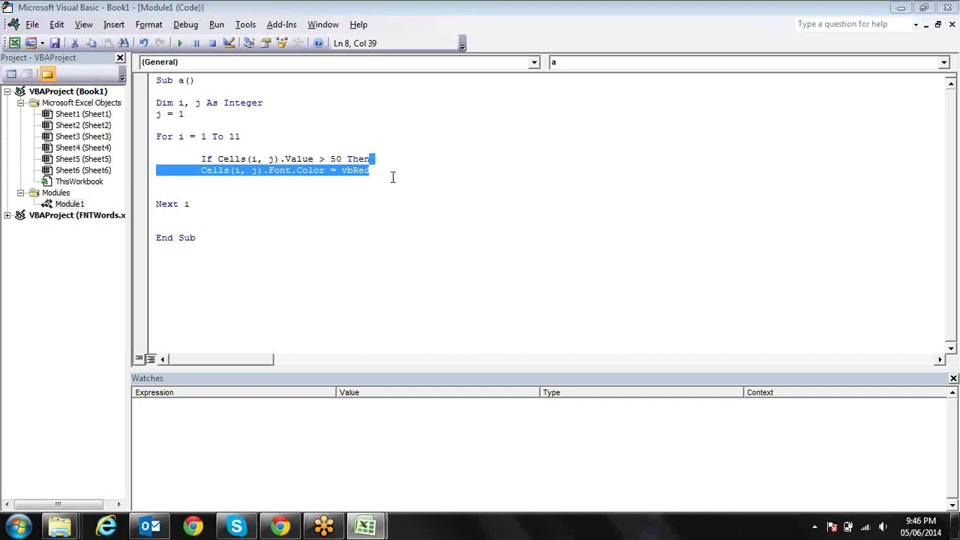
click(394, 180)
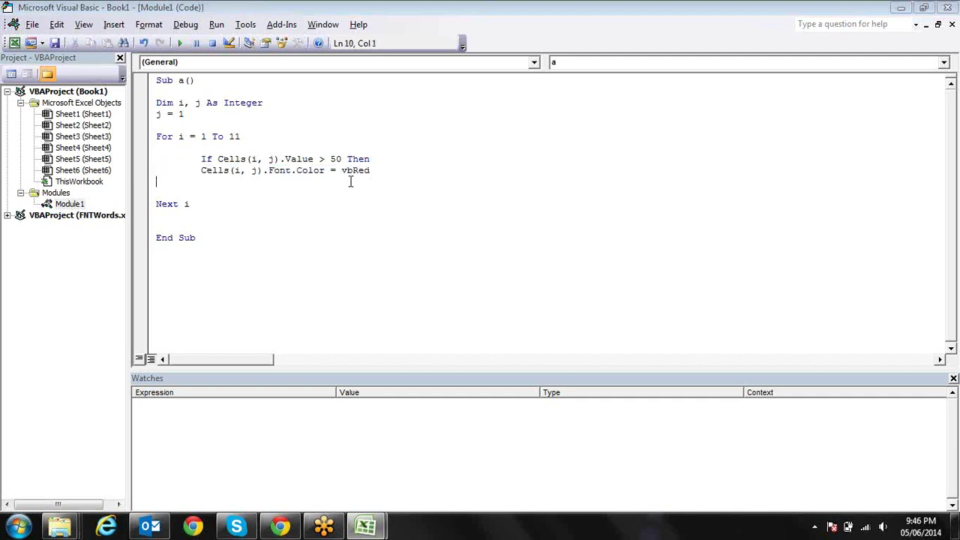
click(387, 171)
key(Return)
click(387, 171)
key(Return)
text(end if)
key(Up)
key(Up)
key(Down)
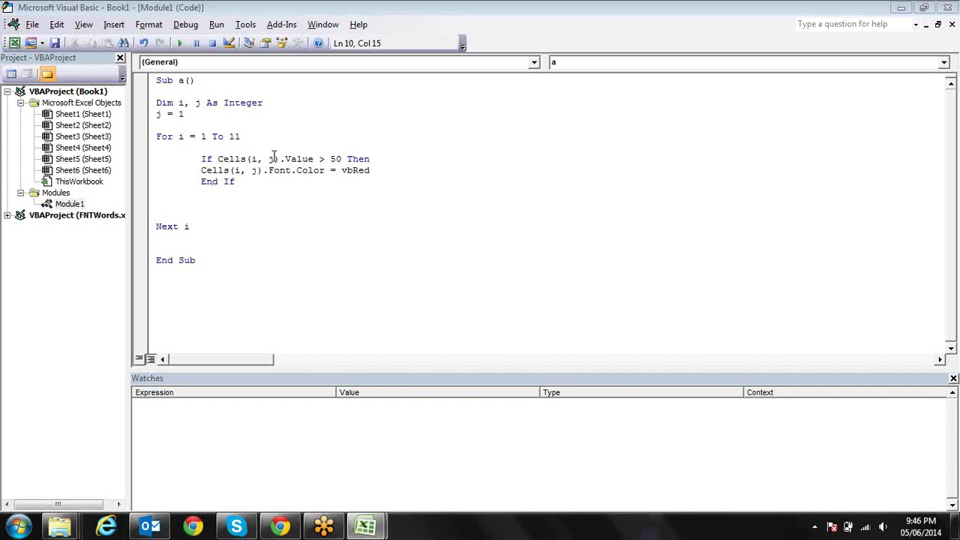
key(alt+Tab)
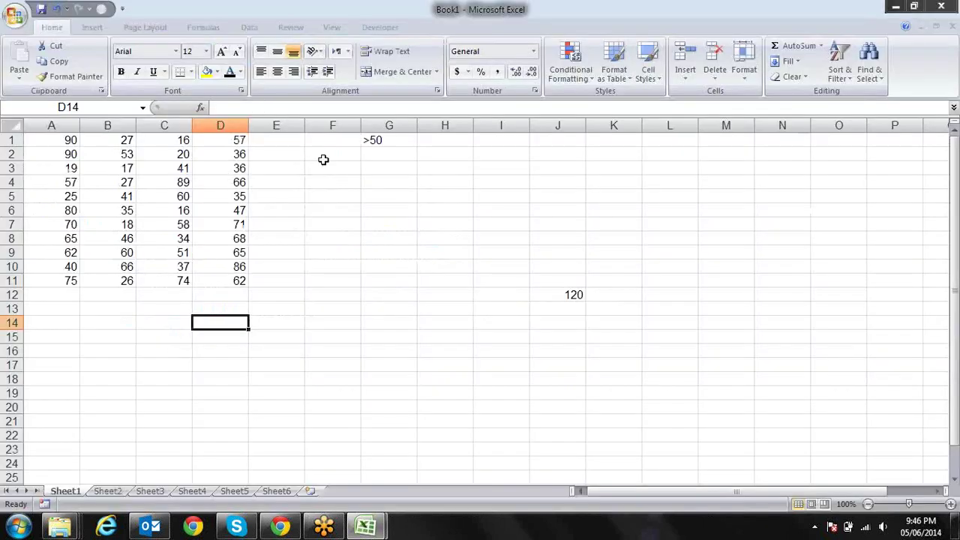
Indent the Cells(i, j).Font.Color = vbRed statement one tab under the If line.
key(alt+Tab)
click(251, 171)
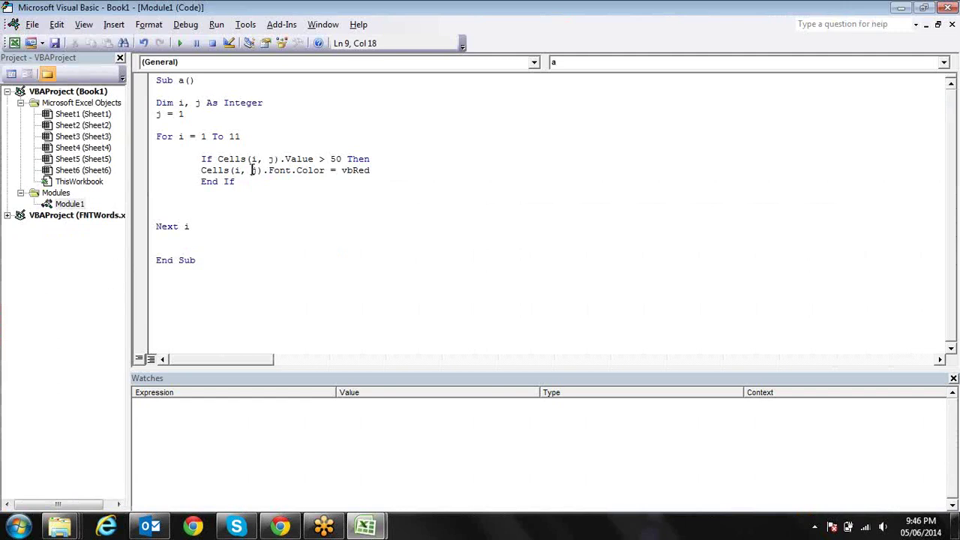
drag(195, 170, 201, 170)
key(Tab)
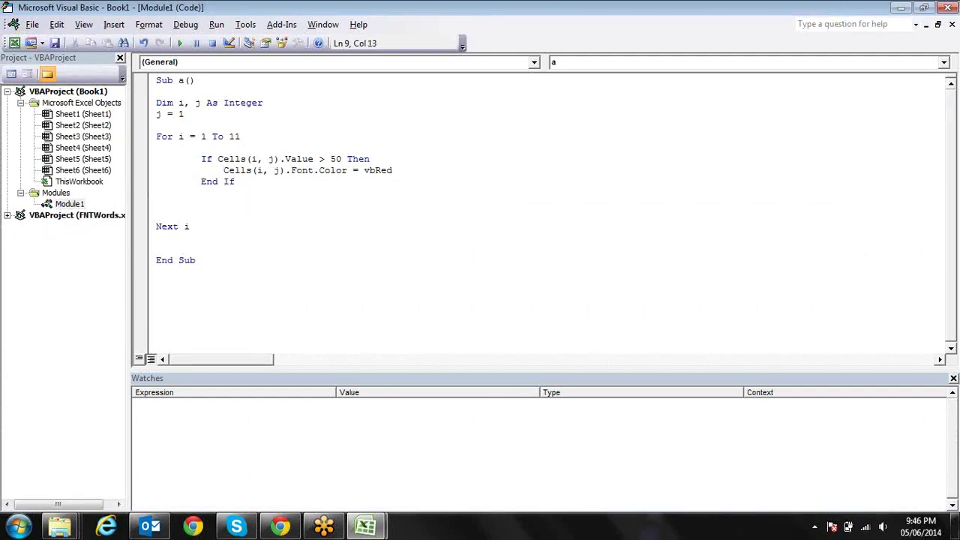
drag(223, 170, 348, 170)
click(347, 159)
click(318, 159)
click(322, 159)
Run the macro and confirm only column A values above 50 turned red.
click(180, 45)
key(alt+F11)
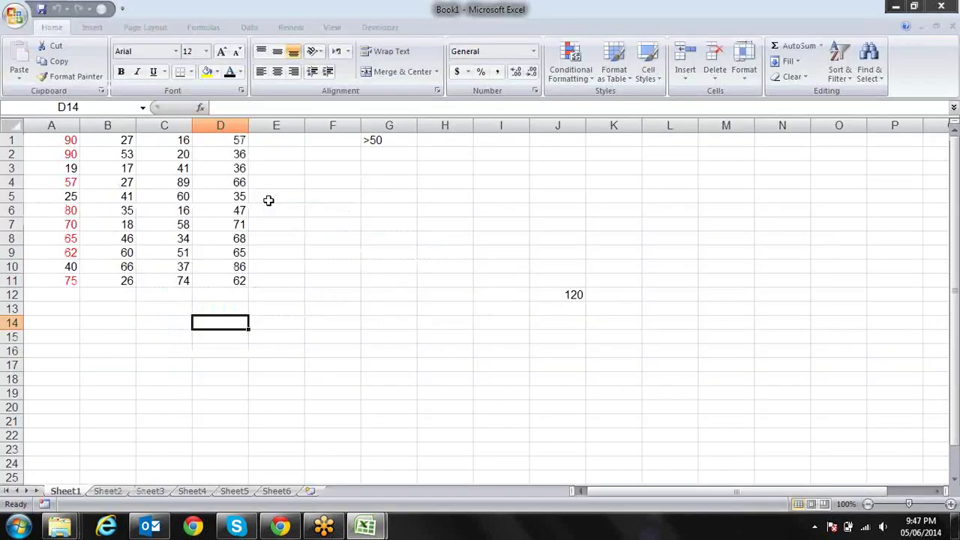
click(75, 140)
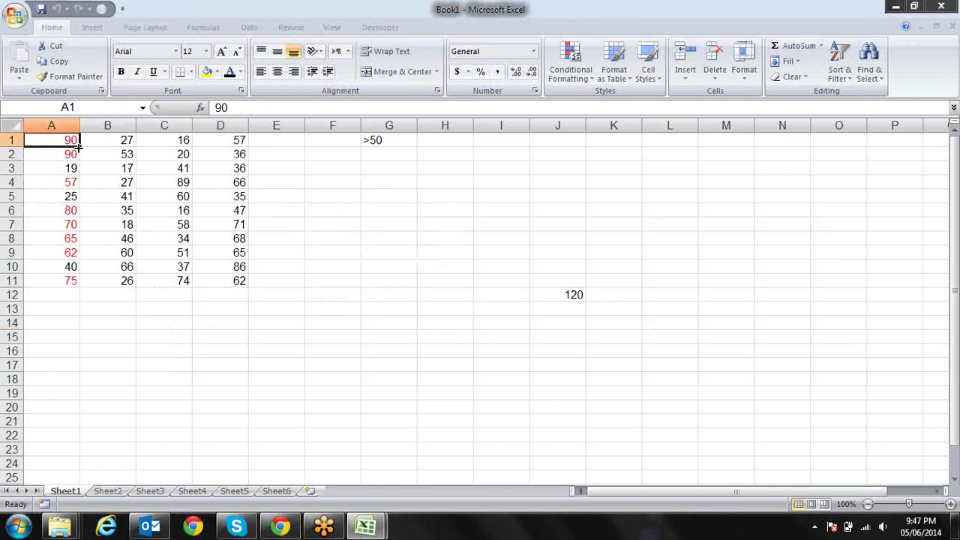
click(75, 153)
click(72, 180)
click(72, 210)
click(72, 227)
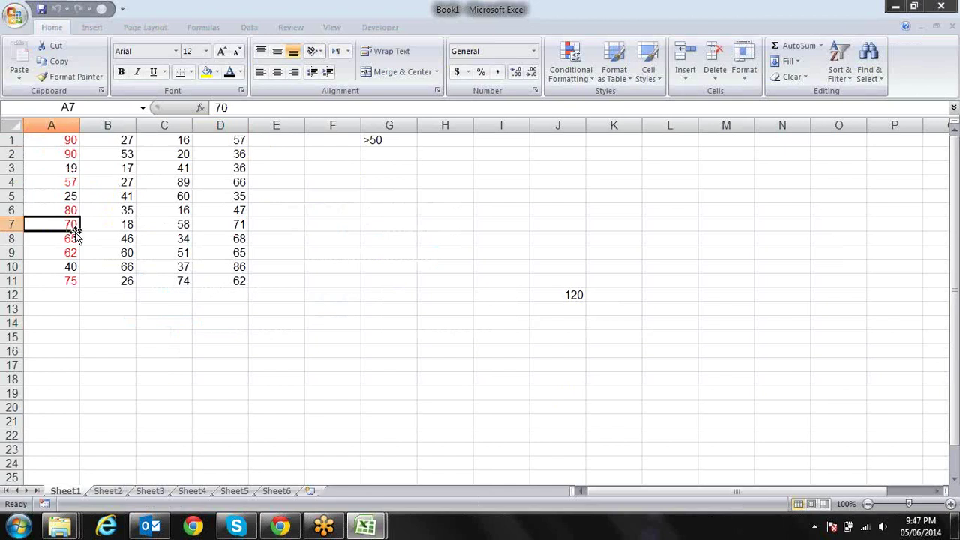
click(73, 238)
click(74, 252)
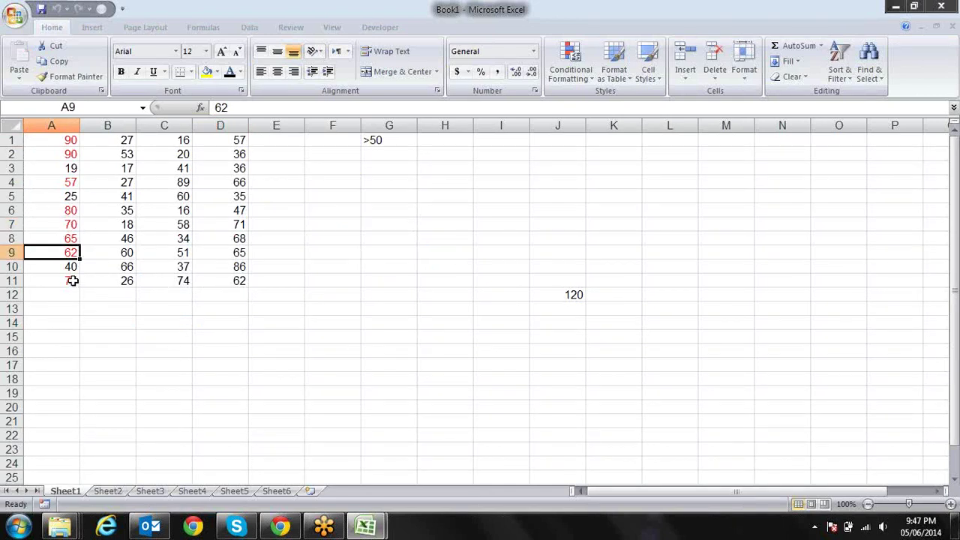
click(72, 281)
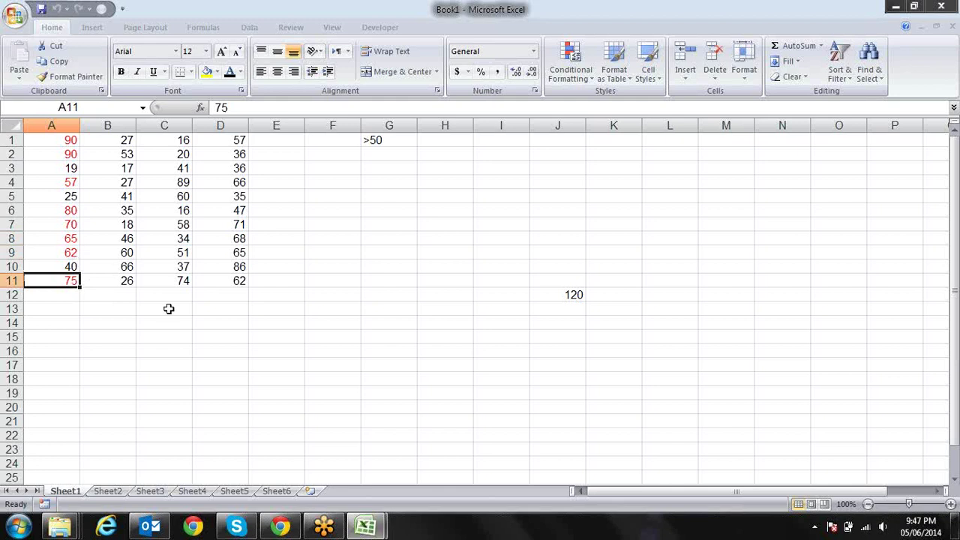
key(alt+F11)
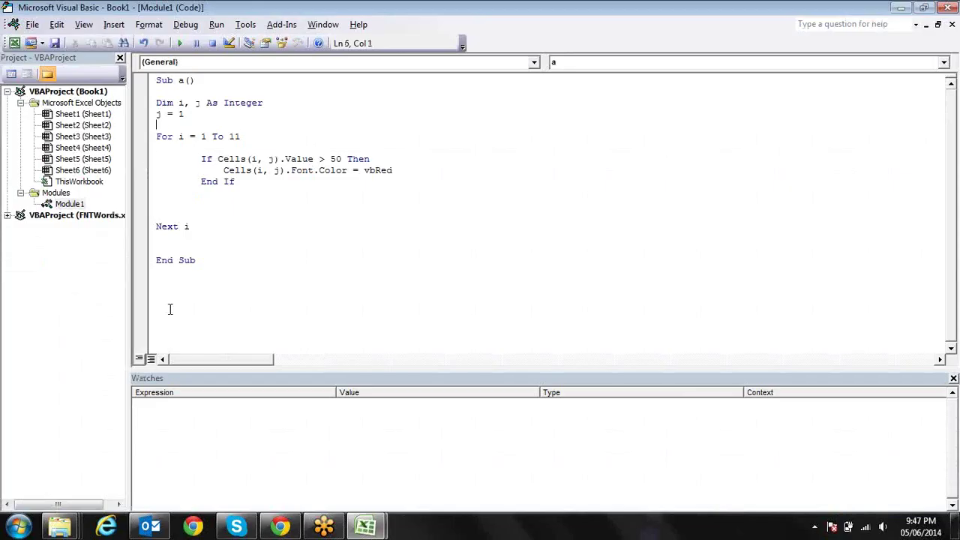
Delete the 'j = 1' line and indent the For i … Next i loop.
key(Down)
key(Up)
click(199, 114)
text(00)
key(BackSpace)
key(BackSpace)
key(BackSpace)
key(BackSpace)
key(BackSpace)
key(BackSpace)
key(BackSpace)
key(Return)
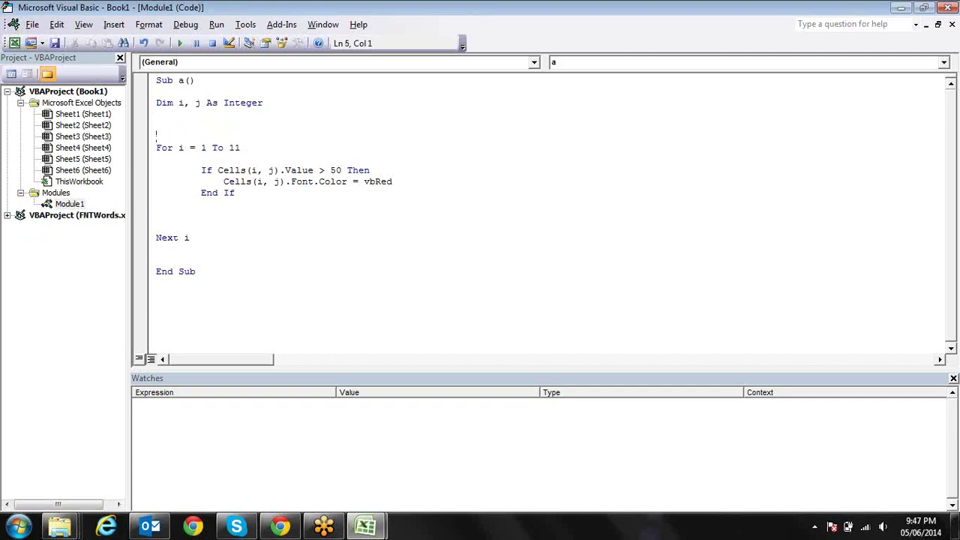
key(Tab)
key(Down)
key(Down)
key(Down)
key(Down)
key(Down)
key(Down)
key(Down)
key(Down)
key(Home)
key(Tab)
key(Up)
key(Up)
key(Up)
key(Up)
key(Up)
key(Up)
key(Up)
key(Up)
key(Up)
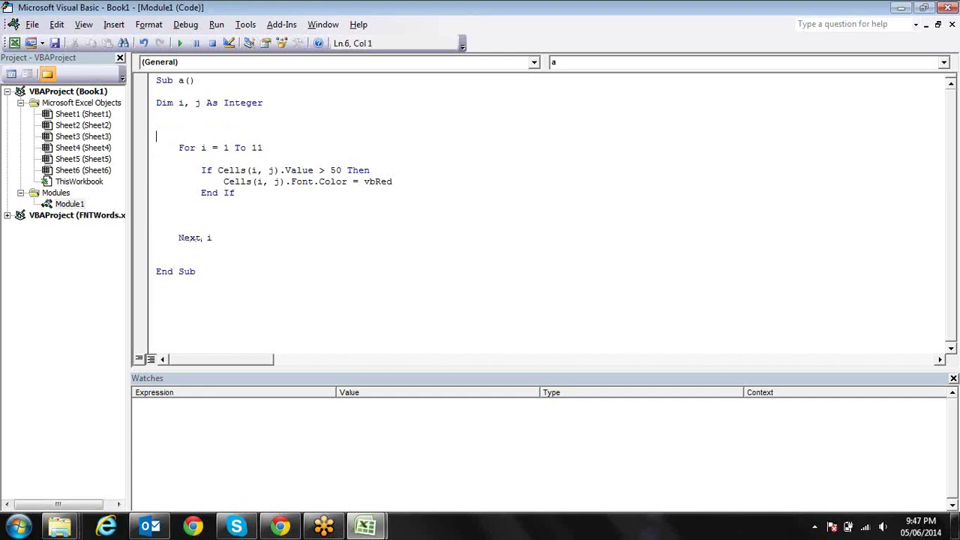
Add the outer 'For j = 1 To 4' line above the row loop.
text(for j=1 )
text(to)
key(alt+F11)
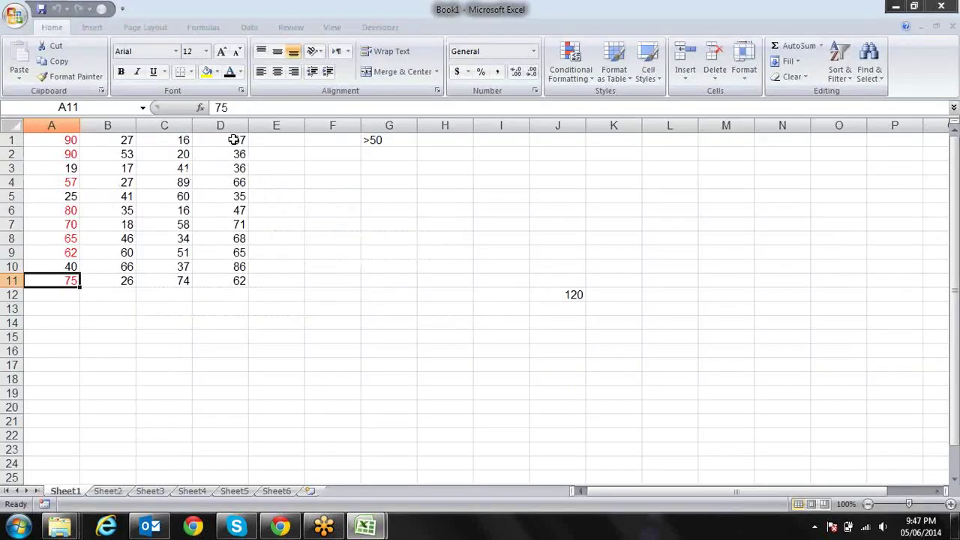
key(alt+F11)
text(4)
click(156, 215)
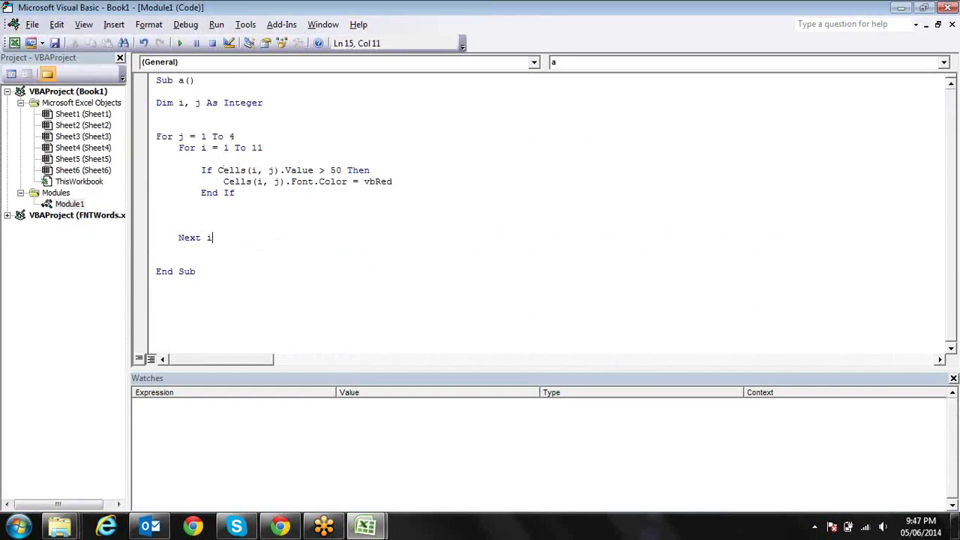
Close the outer loop with 'Next j' before End Sub and run the updated macro.
key(Down)
key(Return)
text(Next)
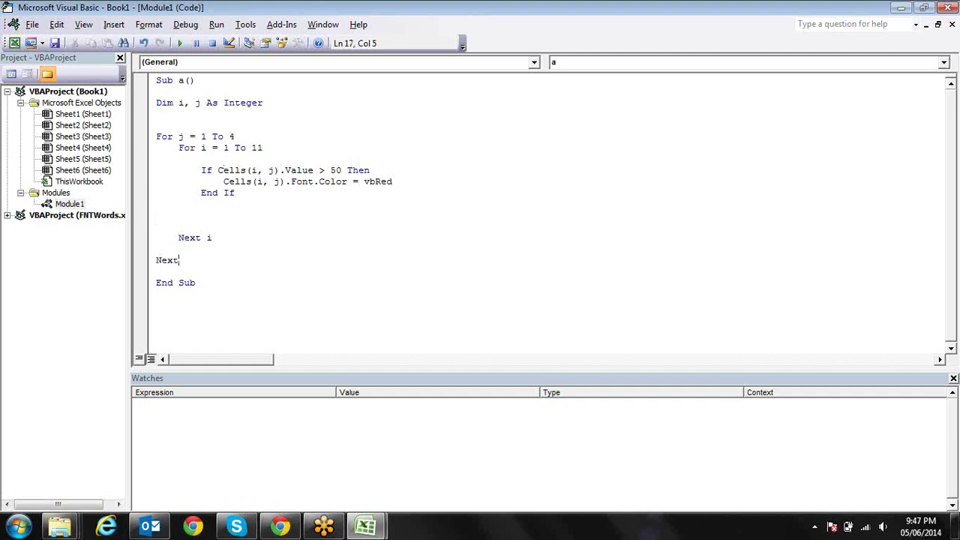
text( j)
key(Down)
mouse_move(213, 238)
mouse_down()
mouse_move(174, 149)
mouse_move(211, 269)
mouse_up()
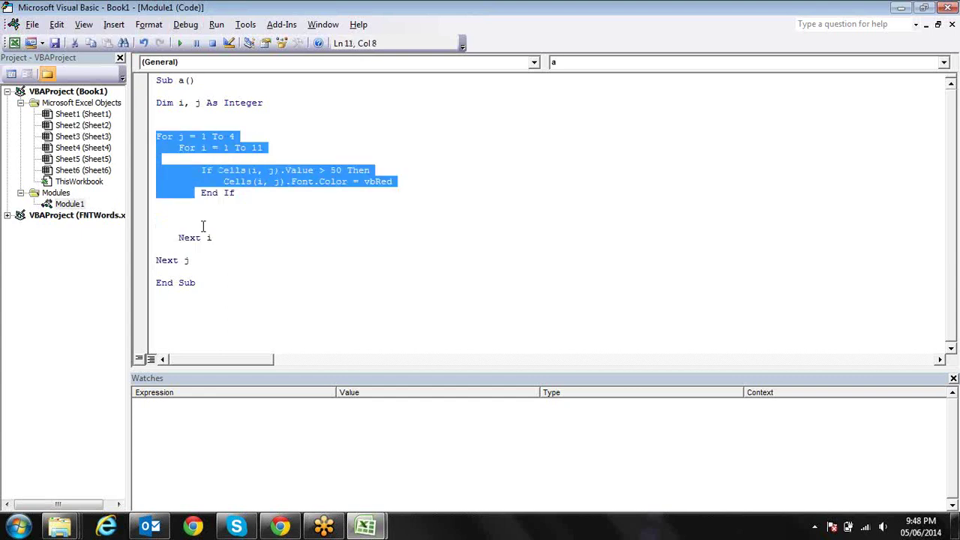
click(281, 193)
click(161, 136)
click(196, 148)
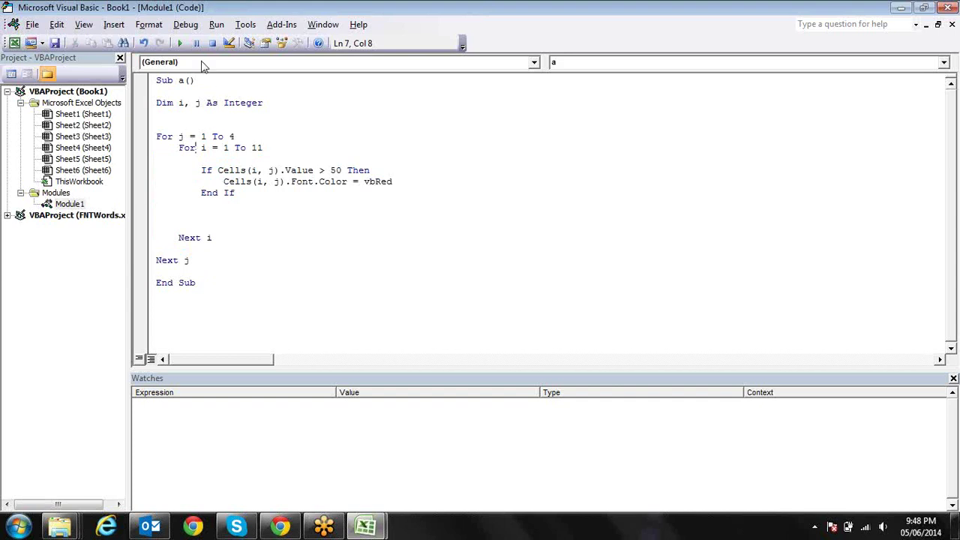
click(184, 44)
Verify in the worksheet that all values above 50 in columns A–D are red.
key(alt+Tab)
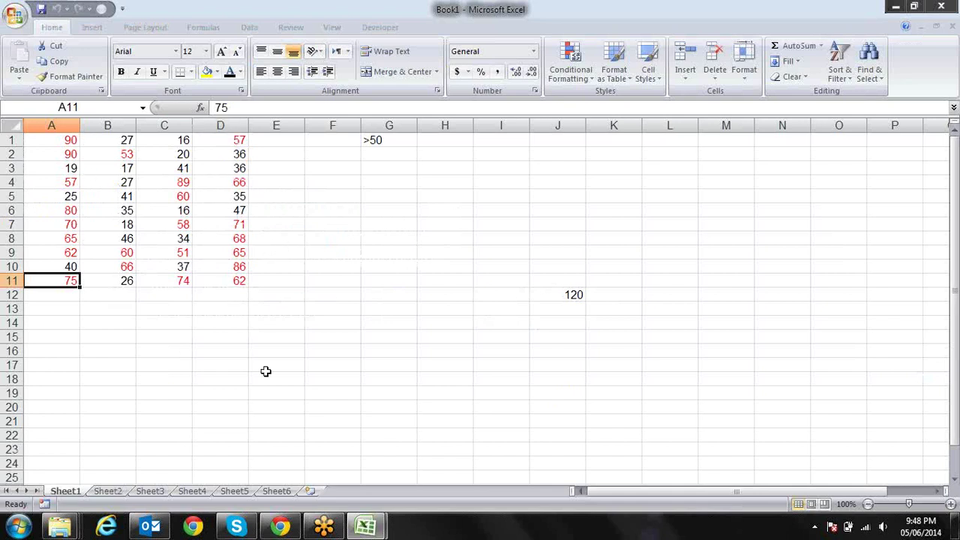
key(Up)
key(Up)
key(Up)
key(Up)
key(Up)
key(Up)
key(Up)
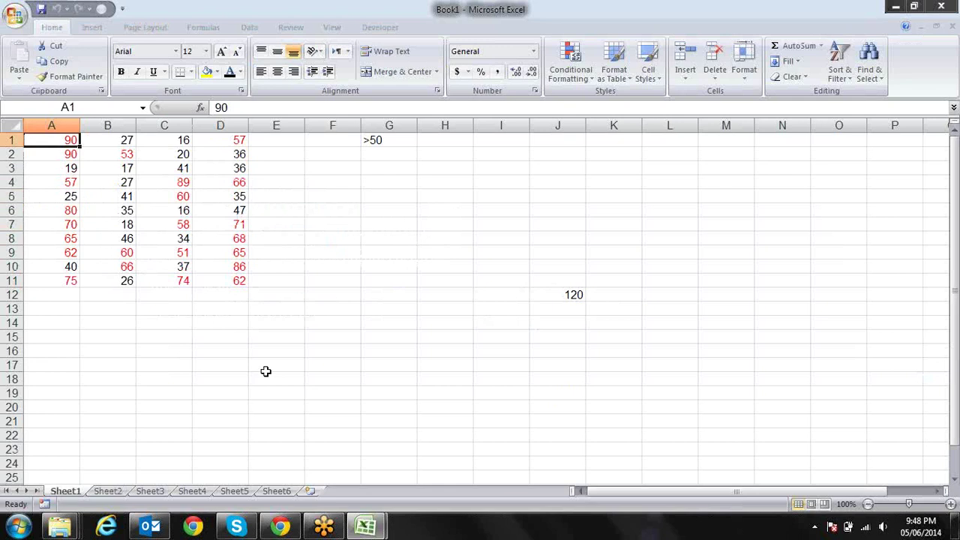
key(Right)
key(Right)
key(Right)
key(Down)
key(Down)
key(Down)
key(Down)
key(Down)
key(Down)
key(Down)
key(Down)
key(alt+F11)
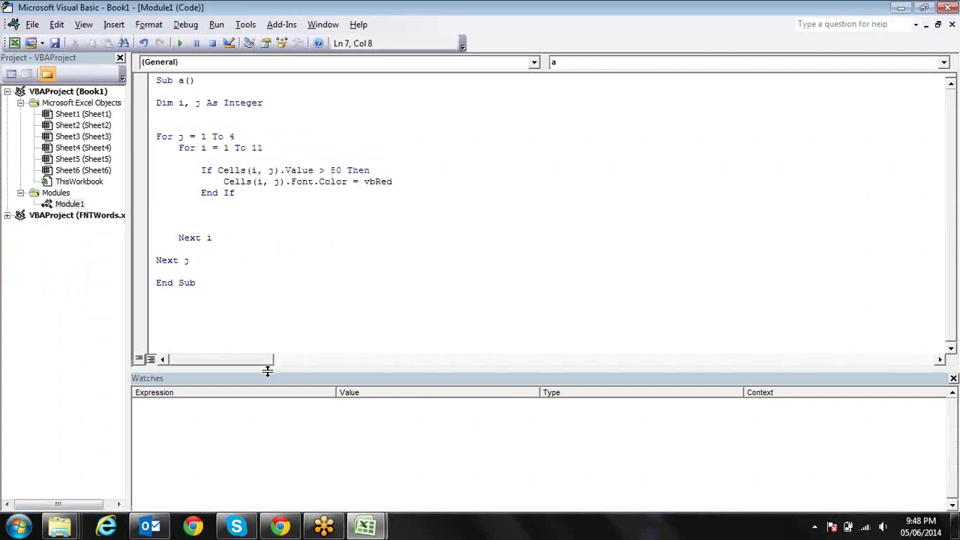
Insert an outdented 'Else' line right after the vbRed statement.
click(410, 182)
drag(342, 170, 219, 171)
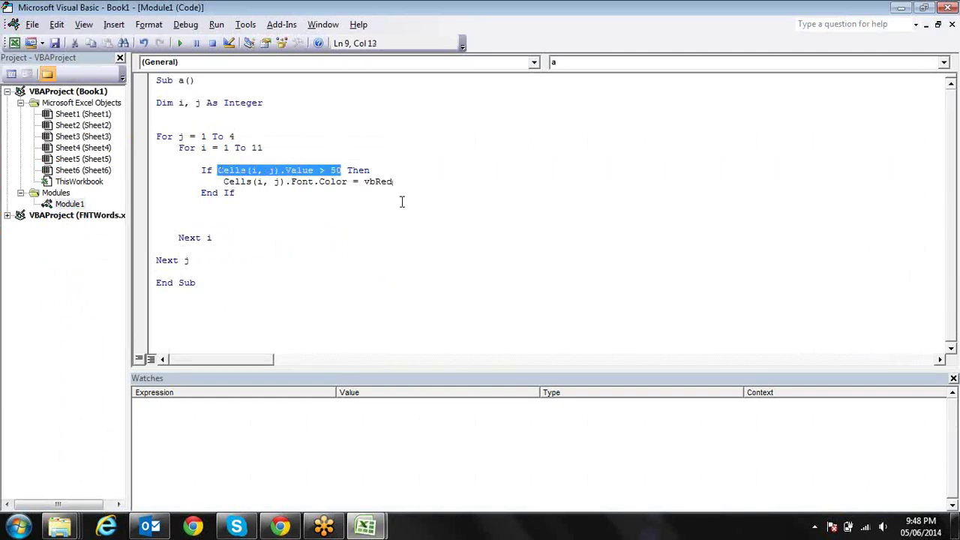
drag(399, 182, 224, 182)
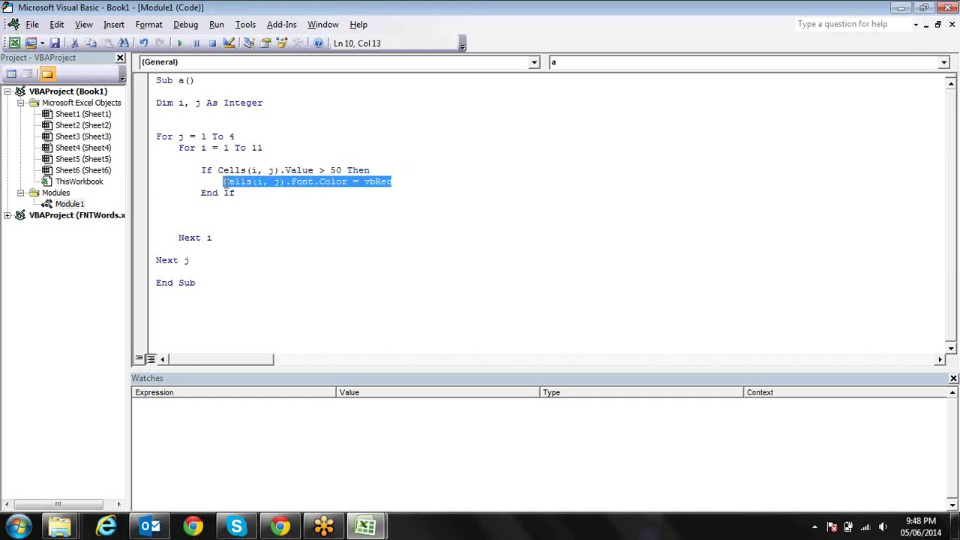
click(418, 185)
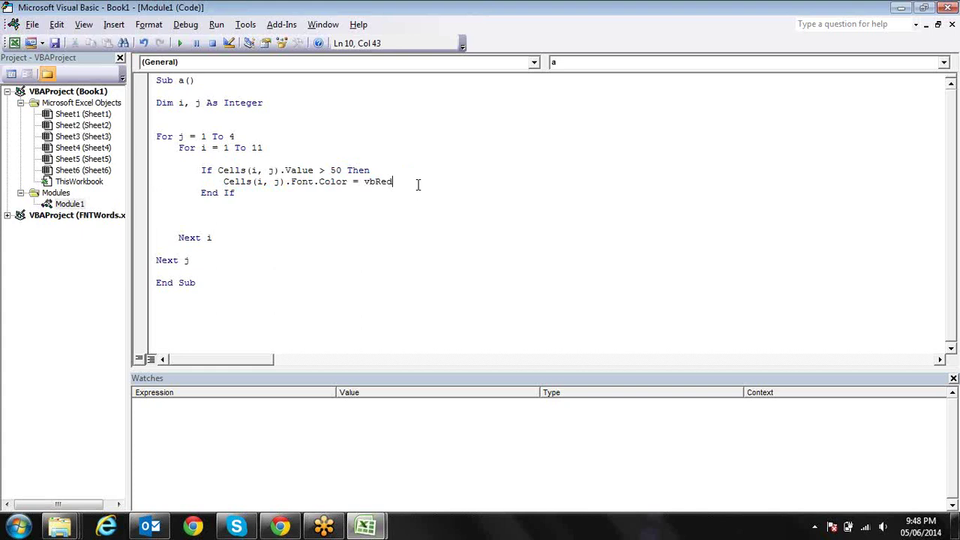
key(Return)
key(Return)
key(BackSpace)
text(Else)
Copy the vbRed line under Else and change it to Cells(i, j).Font.Color = vbGreen.
key(Down)
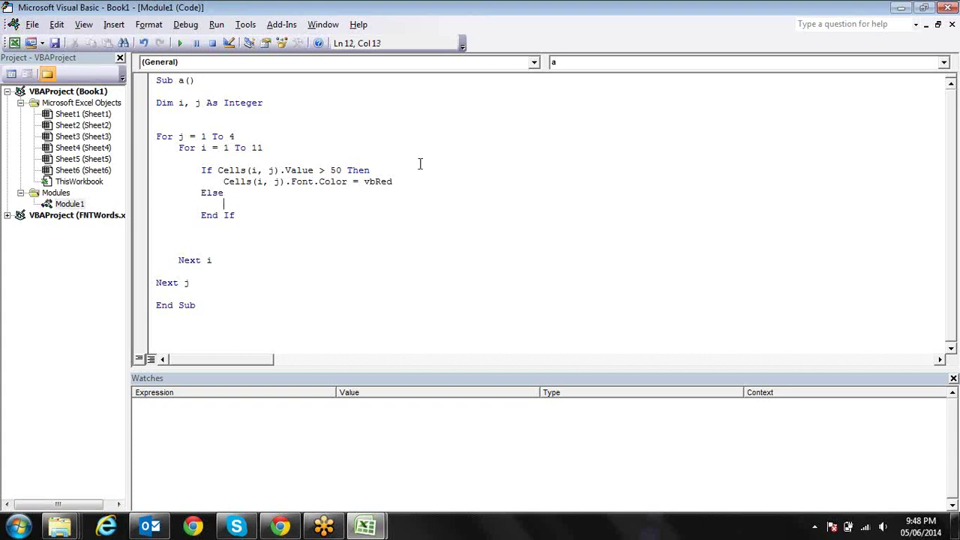
drag(403, 181, 224, 183)
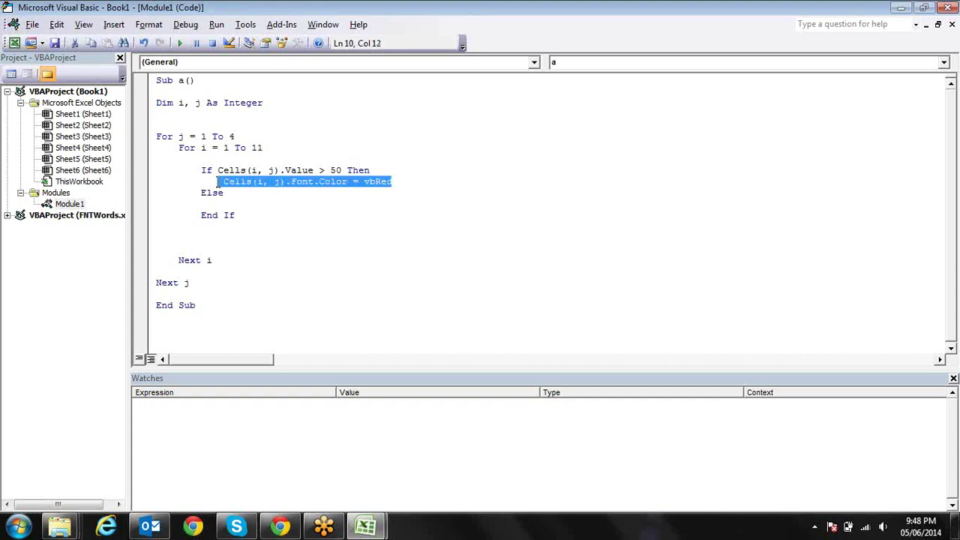
key(ctrl+c)
key(Down)
key(Down)
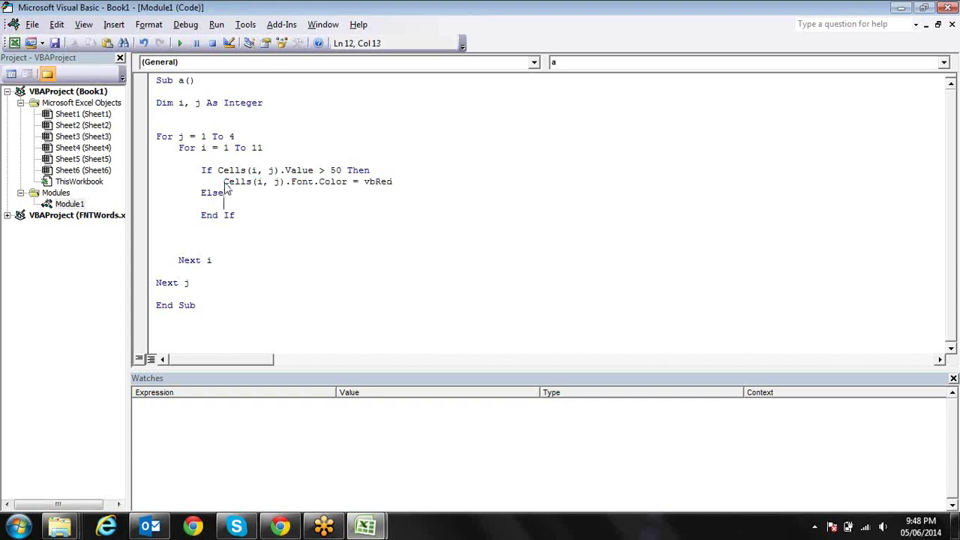
key(ctrl+v)
key(BackSpace)
key(BackSpace)
key(BackSpace)
text(Green)
key(Down)
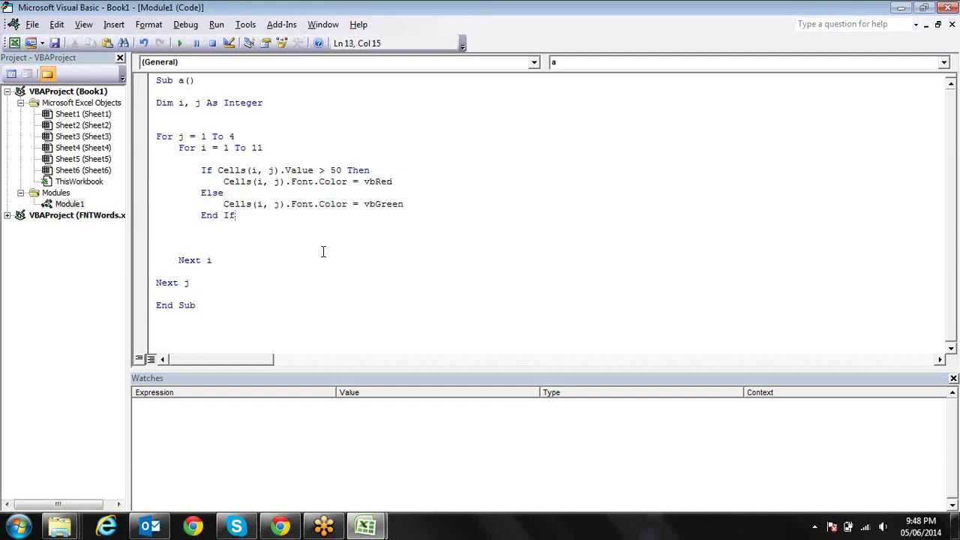
click(318, 171)
click(325, 209)
Run macro 'a' from Developer > Macros on the A1:D11 grid.
key(alt+F11)
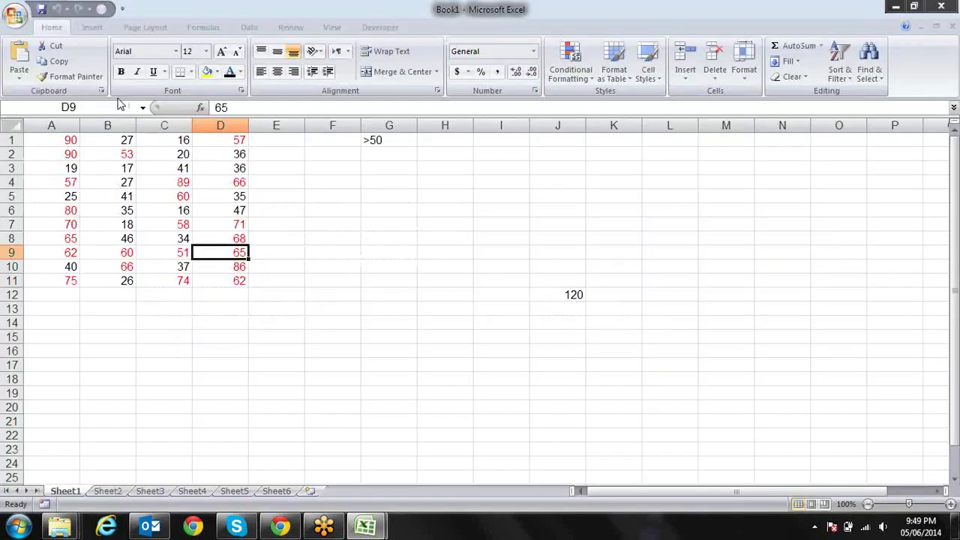
drag(60, 140, 233, 277)
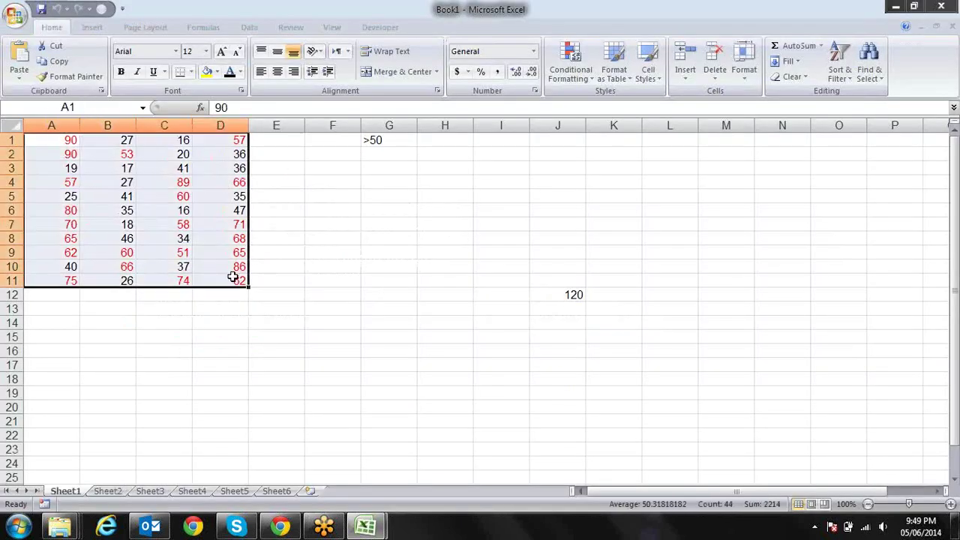
click(333, 210)
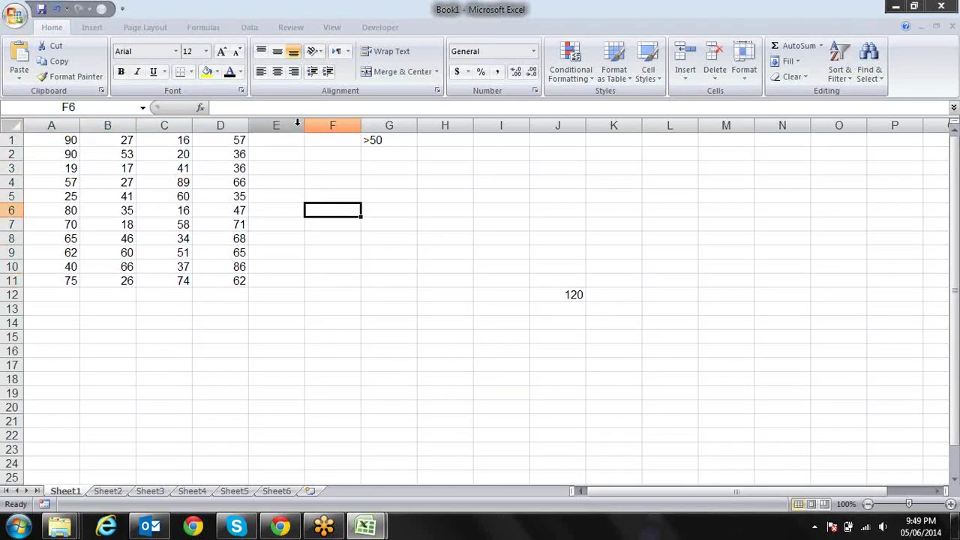
click(379, 28)
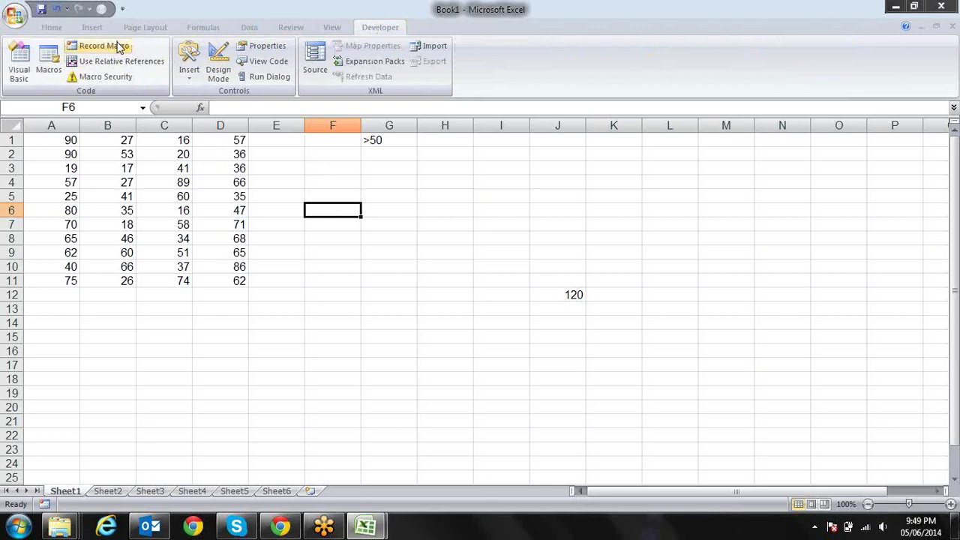
click(48, 60)
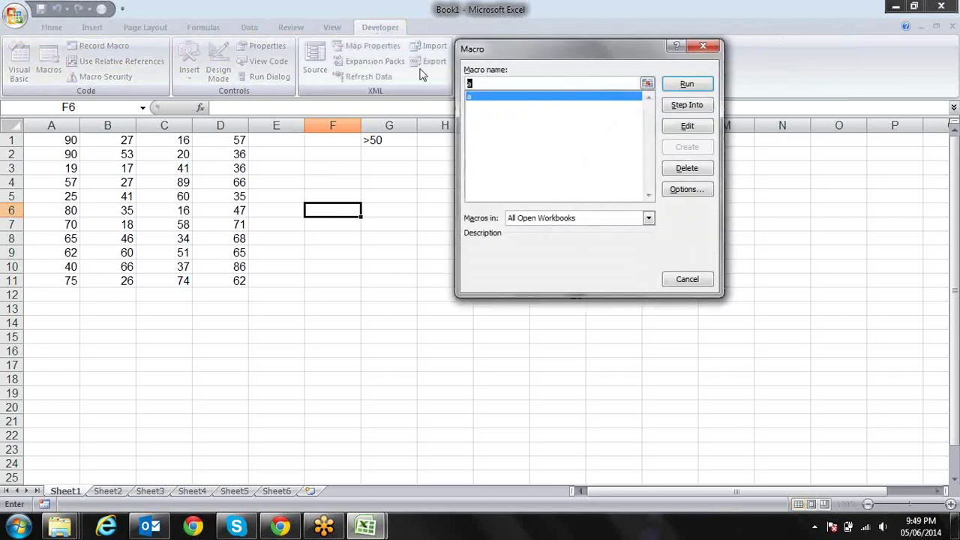
drag(500, 53, 499, 90)
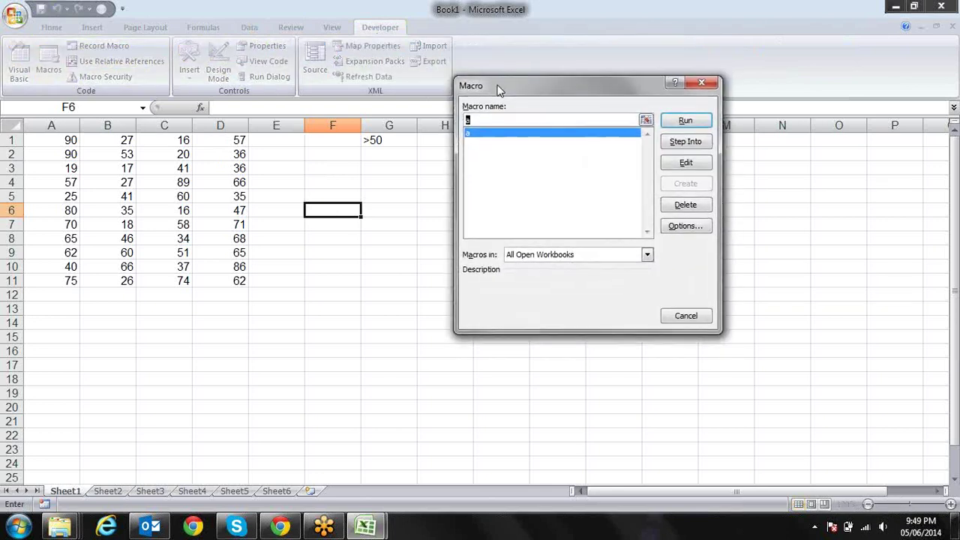
click(473, 136)
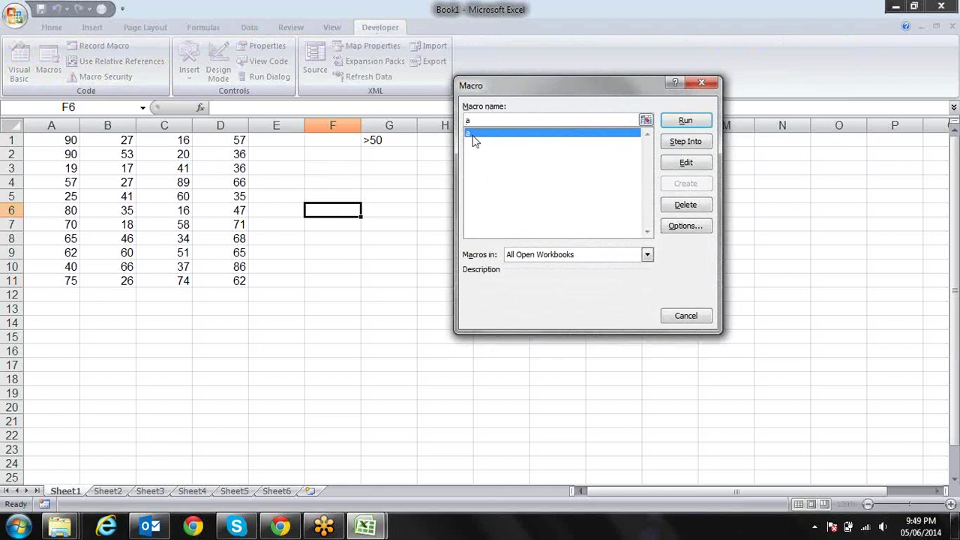
click(685, 121)
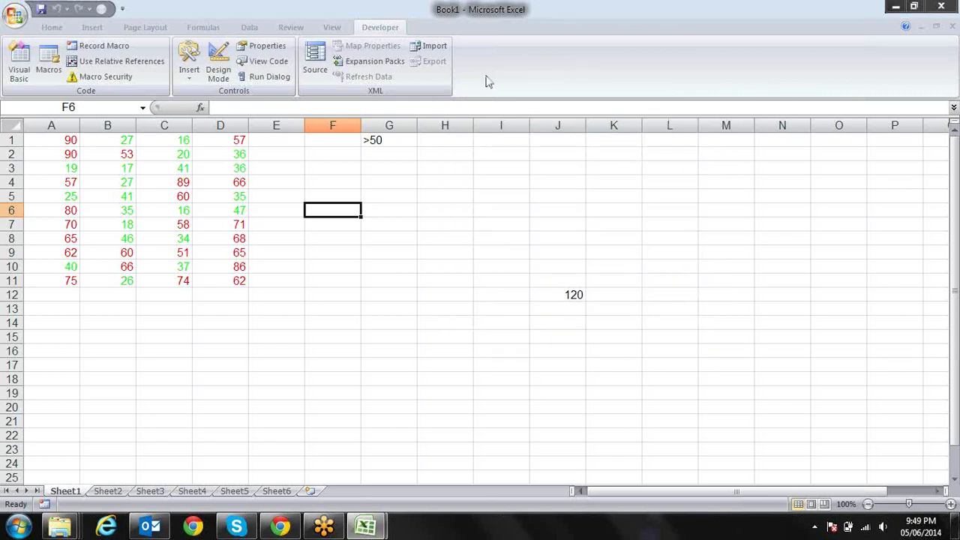
Check a green value such as D3, then review the Else branch in the code.
click(241, 172)
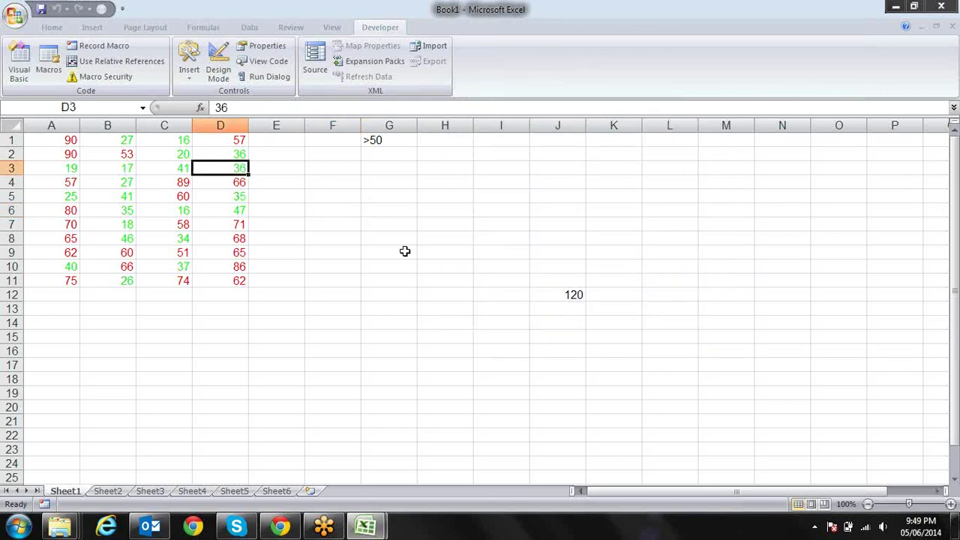
key(alt+F11)
click(404, 190)
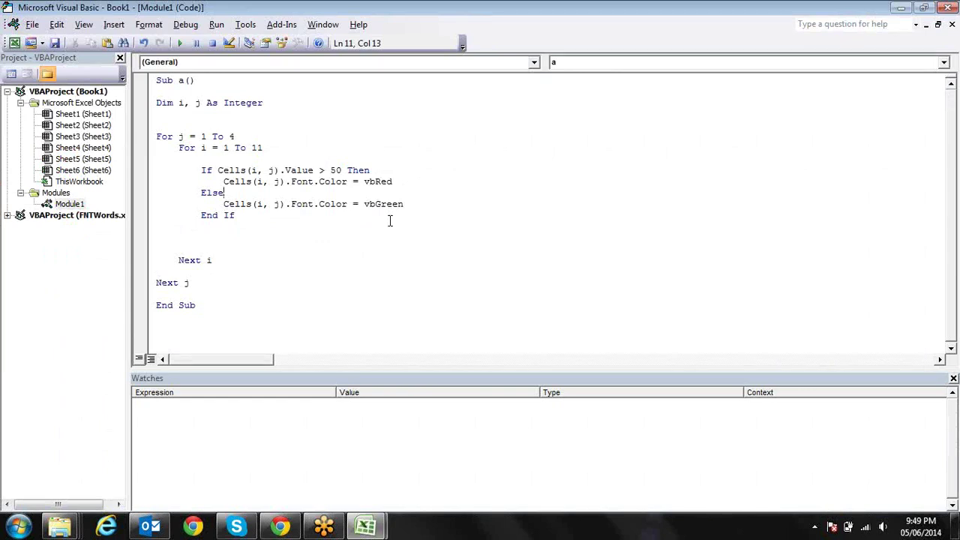
key(alt+F11)
Make the heading cell G1 bold.
drag(54, 135, 73, 280)
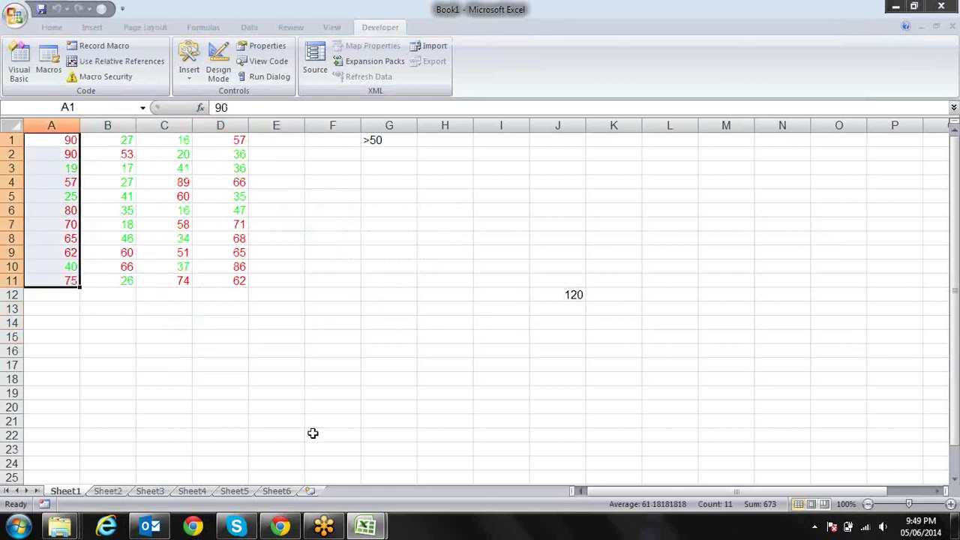
key(Down)
key(Down)
key(Down)
key(Down)
key(Down)
key(Down)
key(Up)
key(Up)
key(Up)
key(Up)
key(ctrl+Up)
key(Down)
key(Down)
key(Down)
key(Down)
key(Down)
key(Down)
key(Down)
key(Down)
key(Down)
key(Right)
key(Right)
key(Right)
key(Right)
key(Right)
key(Right)
key(Up)
key(Up)
key(Up)
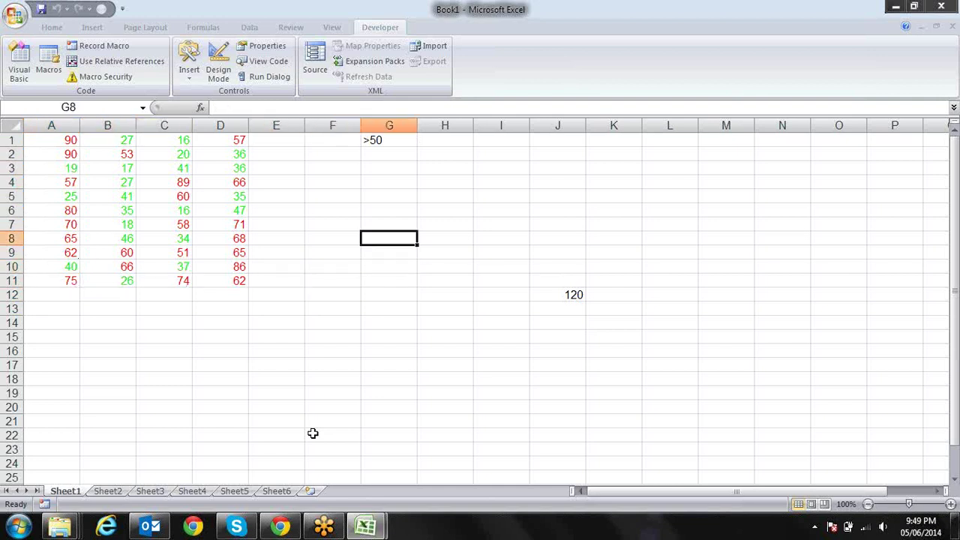
key(ctrl+Up)
key(ctrl+b)
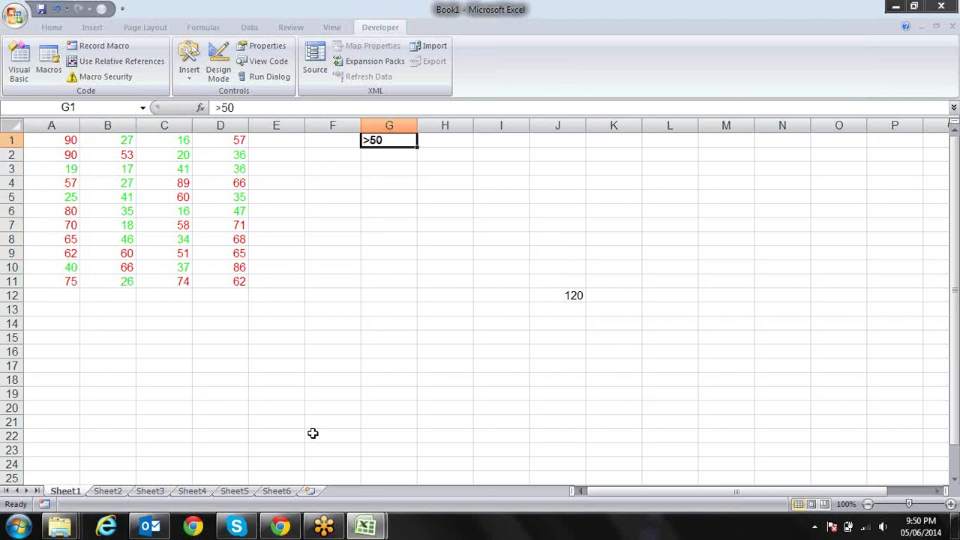
Enter the headings 'Red' in G1 and 'Green' in H1.
key(Down)
key(Up)
key(Down)
key(Down)
key(Up)
key(Up)
key(Down)
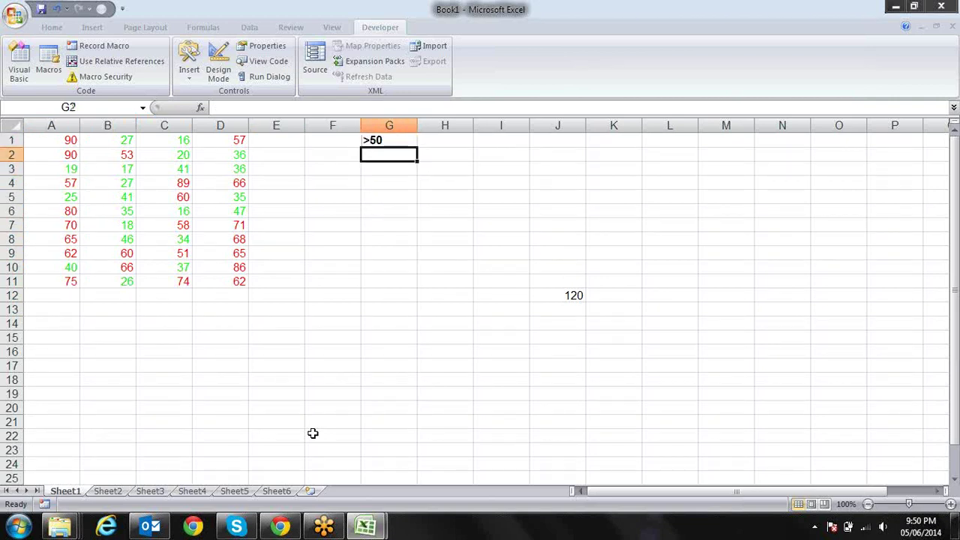
key(Down)
key(Down)
key(Down)
key(Down)
key(Down)
key(Down)
key(Up)
key(Up)
key(Up)
key(Up)
key(Up)
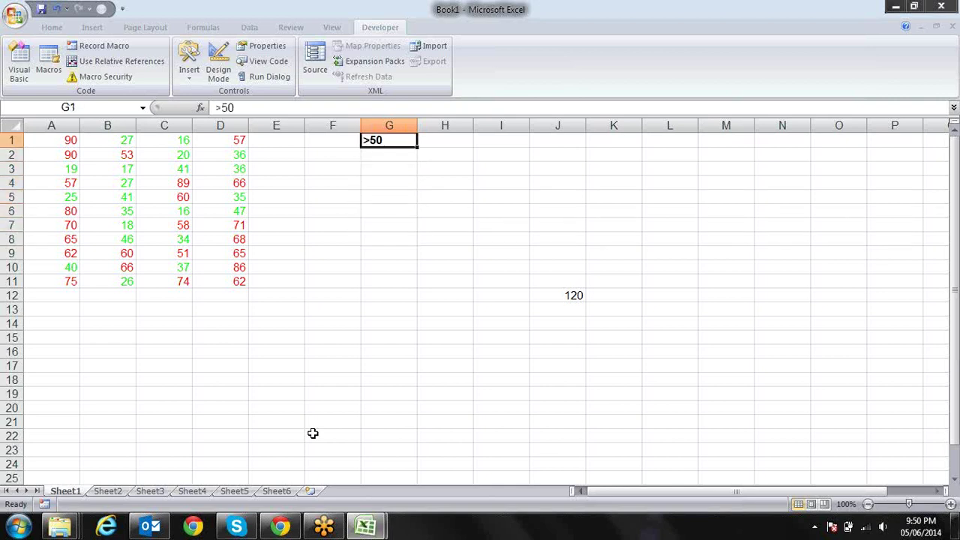
text(REd)
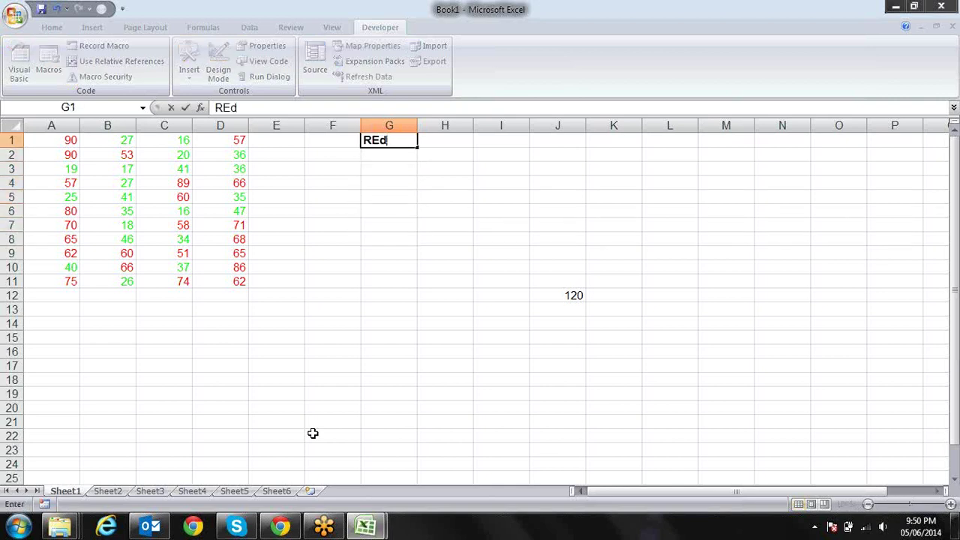
key(Tab)
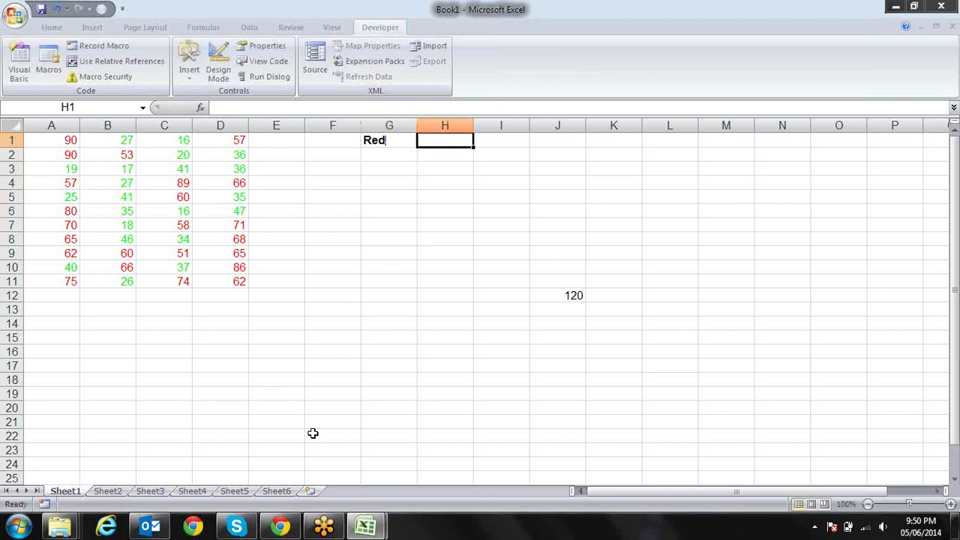
text(Green)
key(Return)
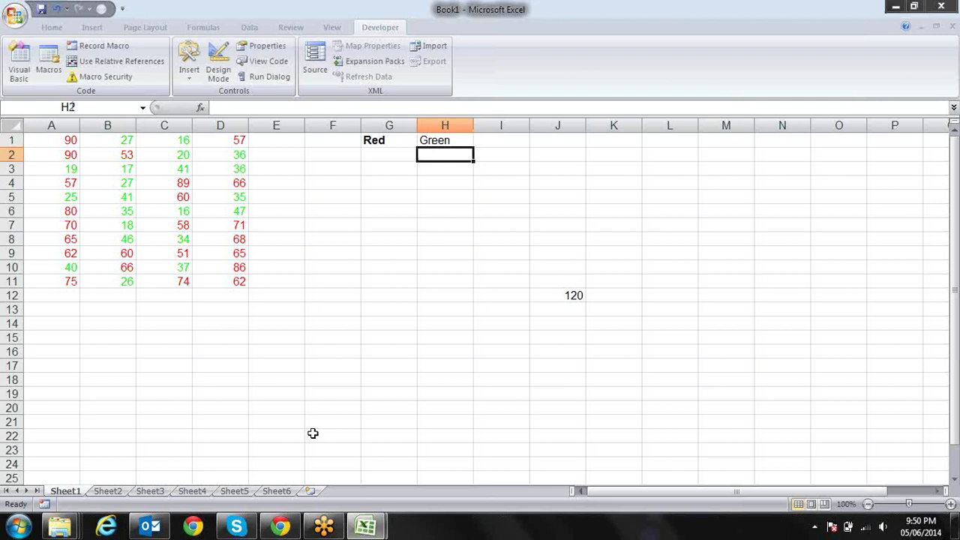
Clear the stray 120 from cell J12.
key(Right)
key(Right)
key(Down)
key(Down)
key(Down)
key(Down)
key(Down)
key(Down)
key(Down)
key(Down)
key(Delete)
key(Left)
key(Left)
key(Left)
key(Up)
key(Up)
key(Up)
key(Up)
key(Up)
key(Up)
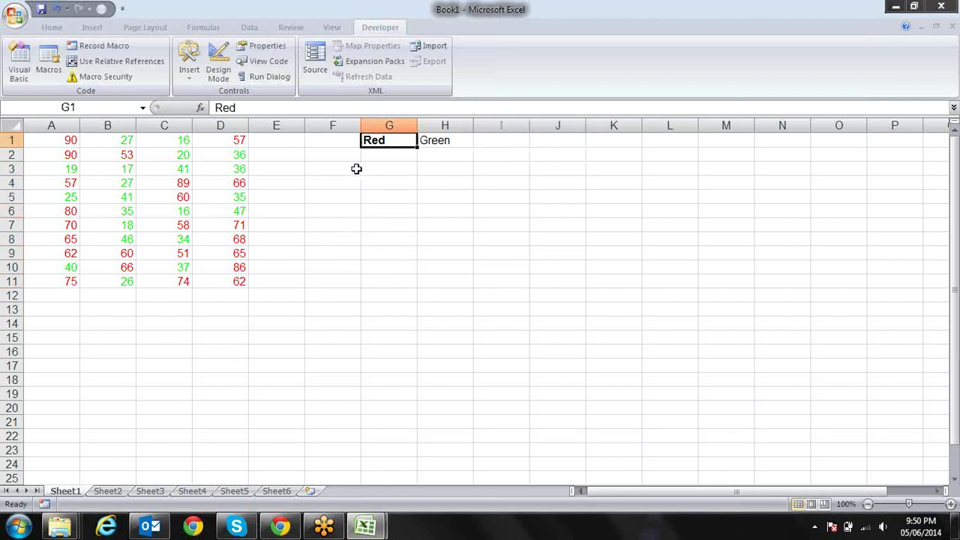
Move through column G under the Red heading, jumping to its last row and back with Ctrl+arrows.
click(387, 208)
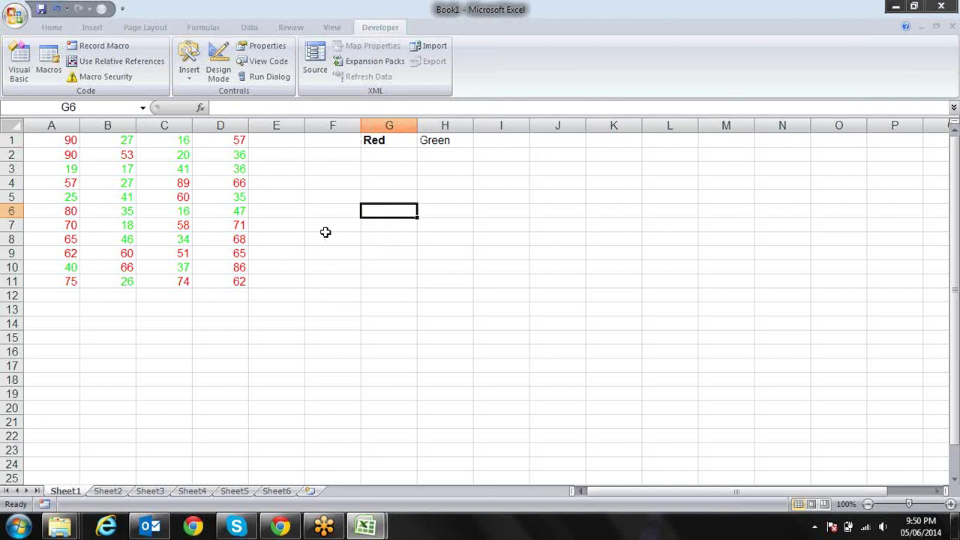
click(385, 267)
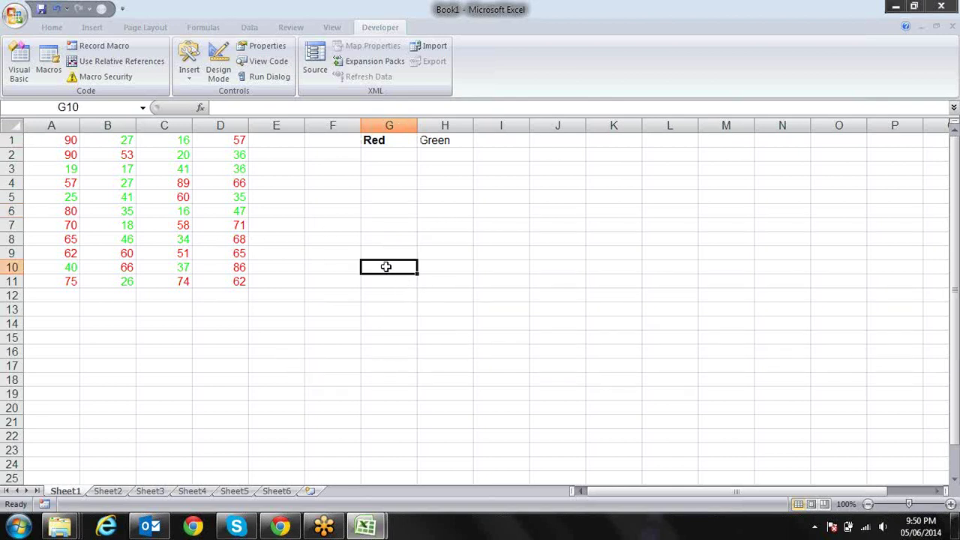
drag(387, 225, 389, 240)
click(390, 307)
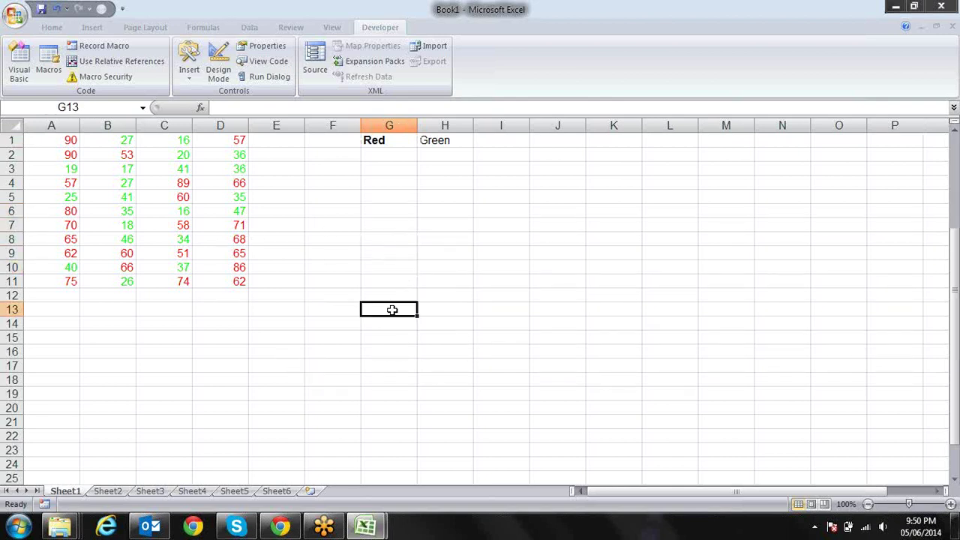
key(ctrl+Down)
key(Up)
key(Up)
key(Up)
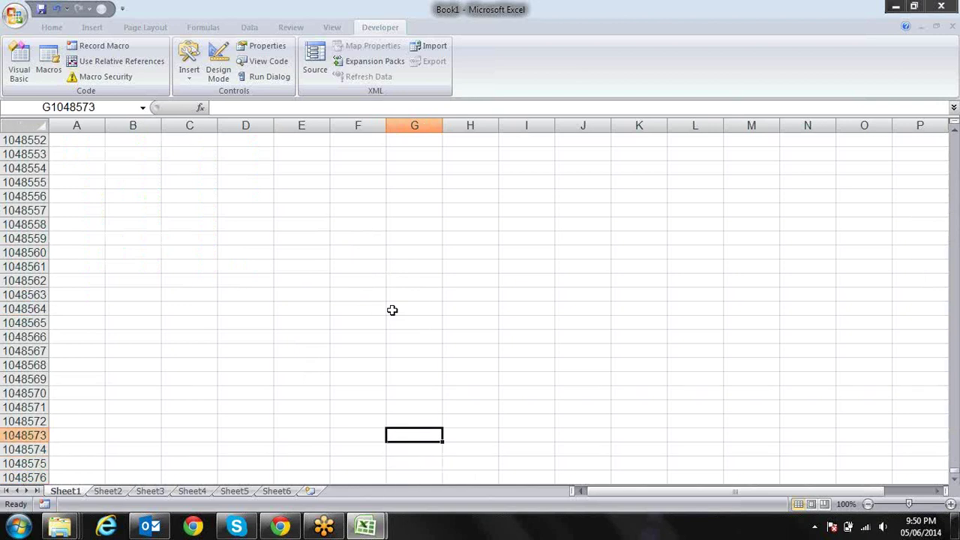
key(ctrl+Up)
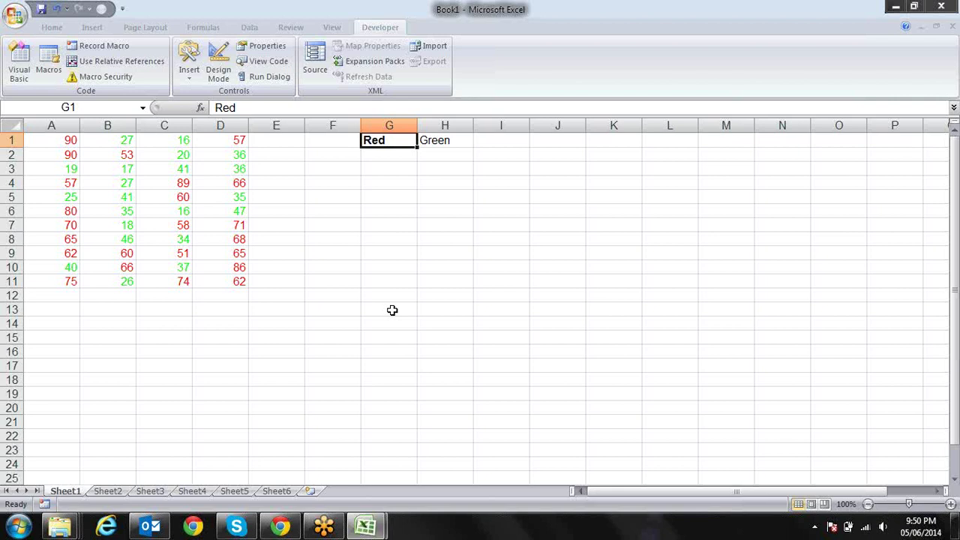
Fill the cells under Red with sdf placeholders and jump to the last filled cell.
key(Return)
text(sdf sdf sdf)
key(Return)
key(ctrl+Down)
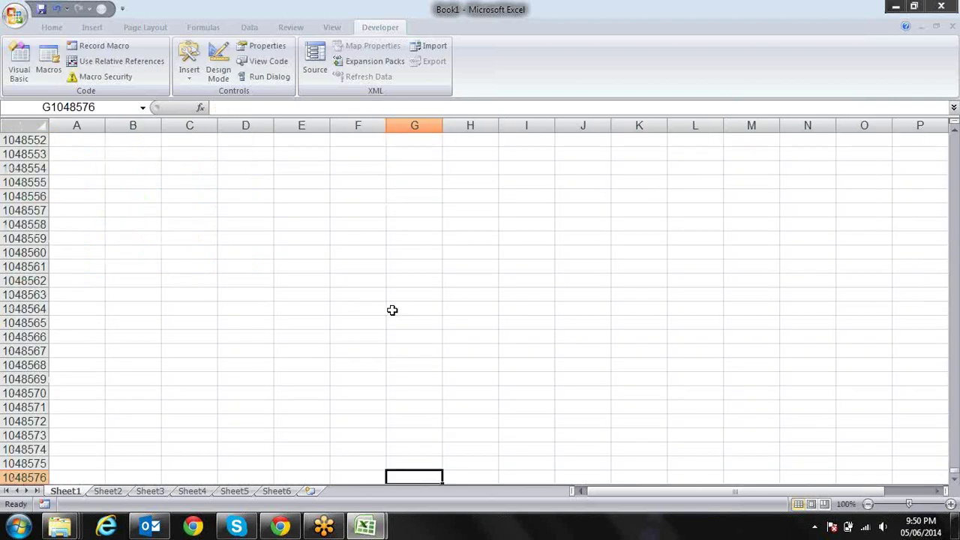
key(ctrl+Up)
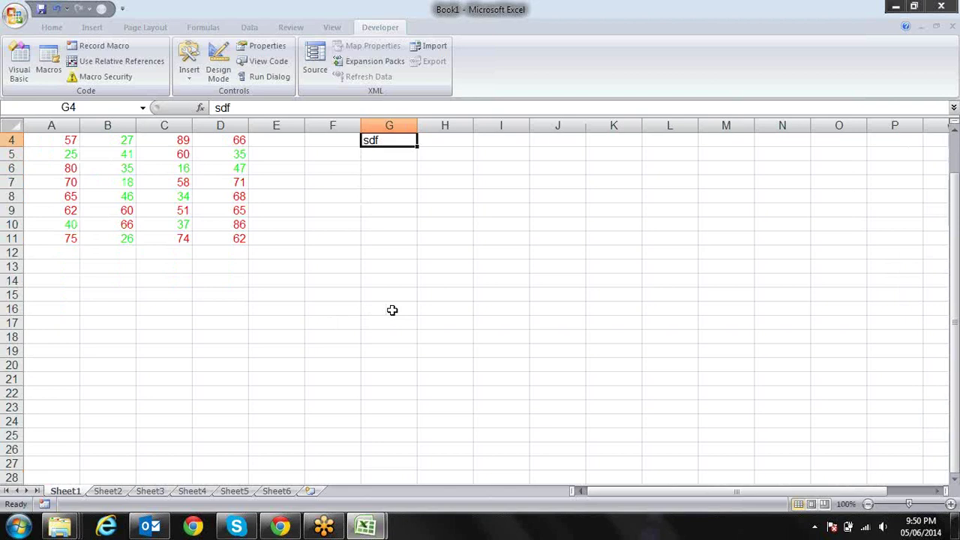
Move to the first empty cell G5 below the entries and cancel the stray entry typed there.
key(Down)
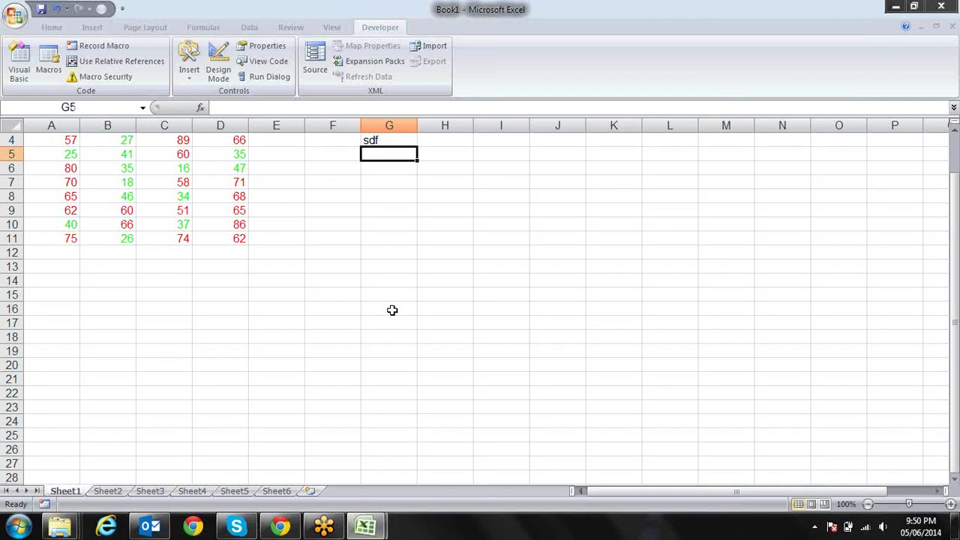
key(Up)
key(ctrl+Up)
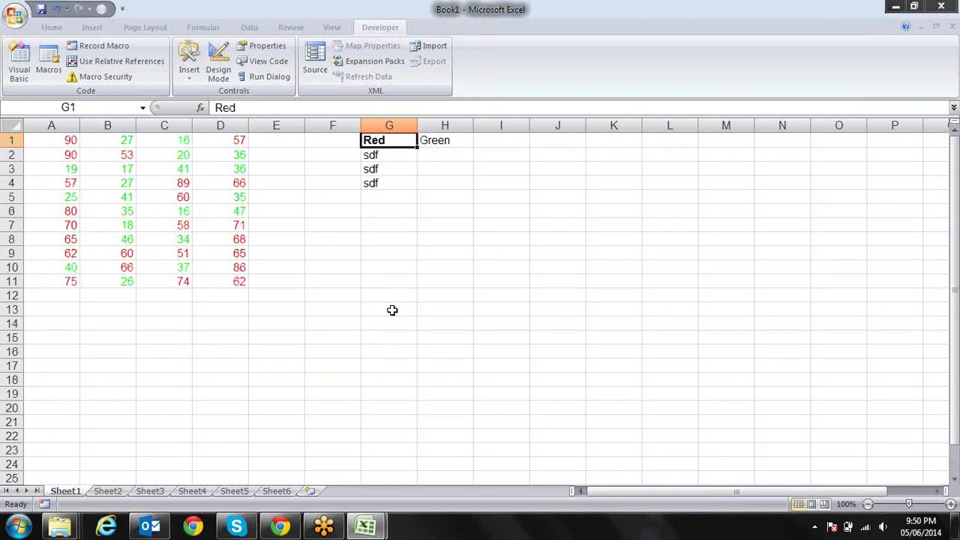
key(Down)
key(Down)
key(Down)
key(Down)
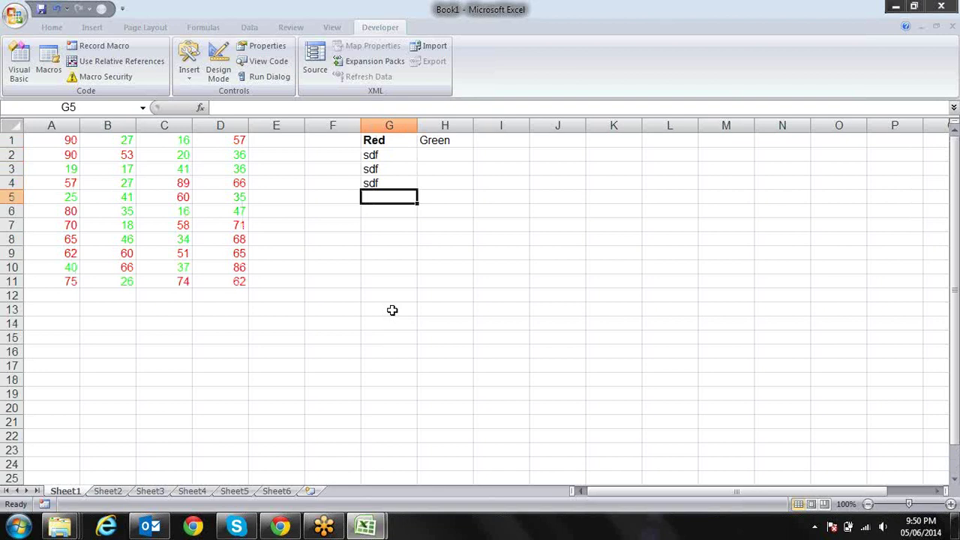
text(s)
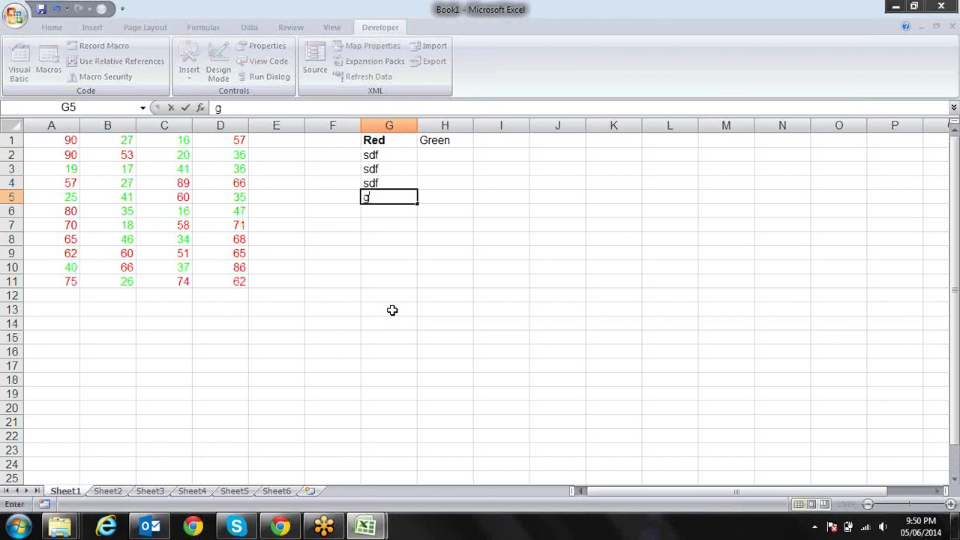
key(Escape)
Go To G65000, then use End+Up to reach the last column G entry and step to the empty cell below.
key(F5)
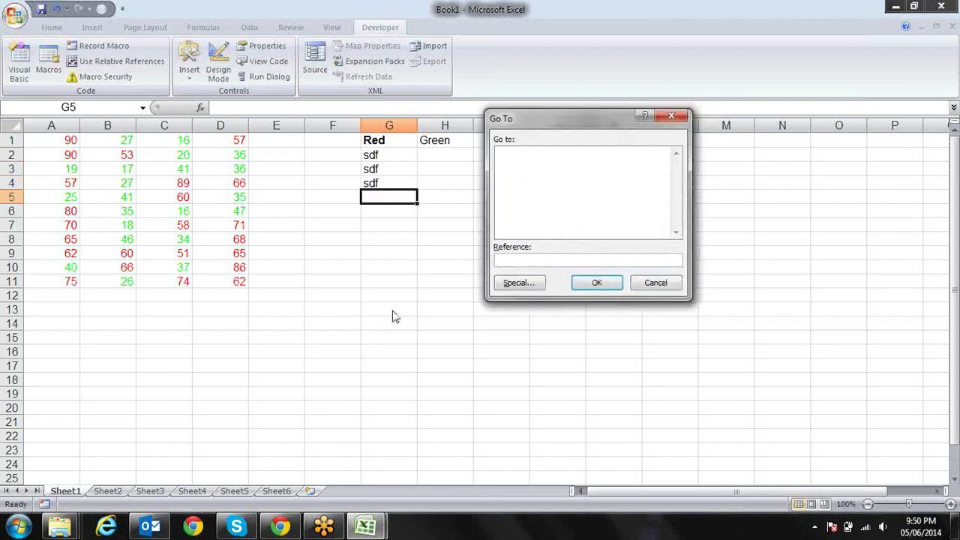
text(s)
text(65)
text(000)
key(Return)
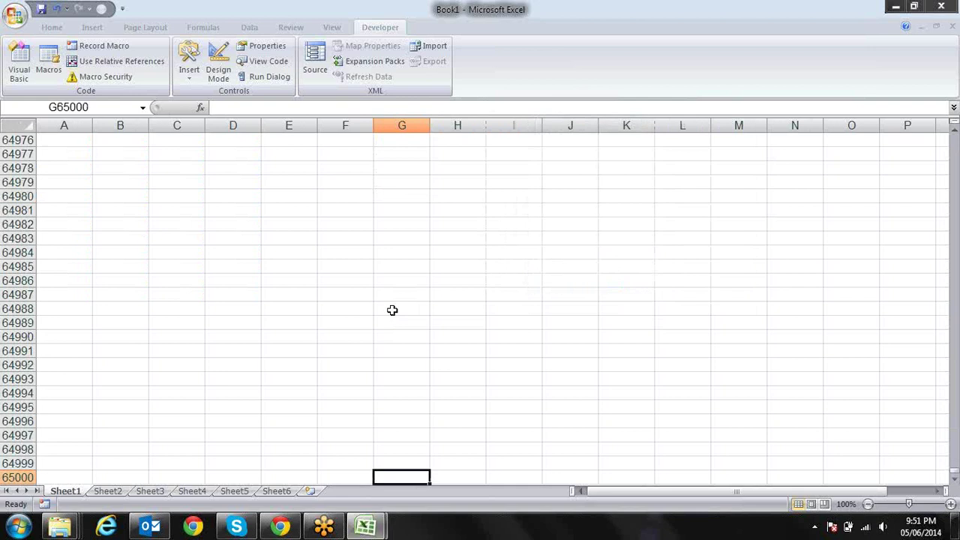
key(End)
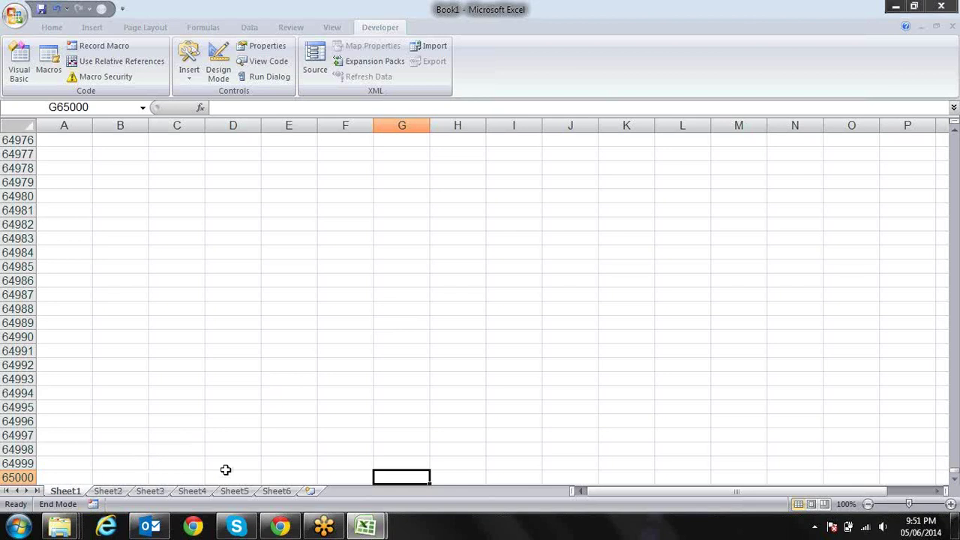
key(Up)
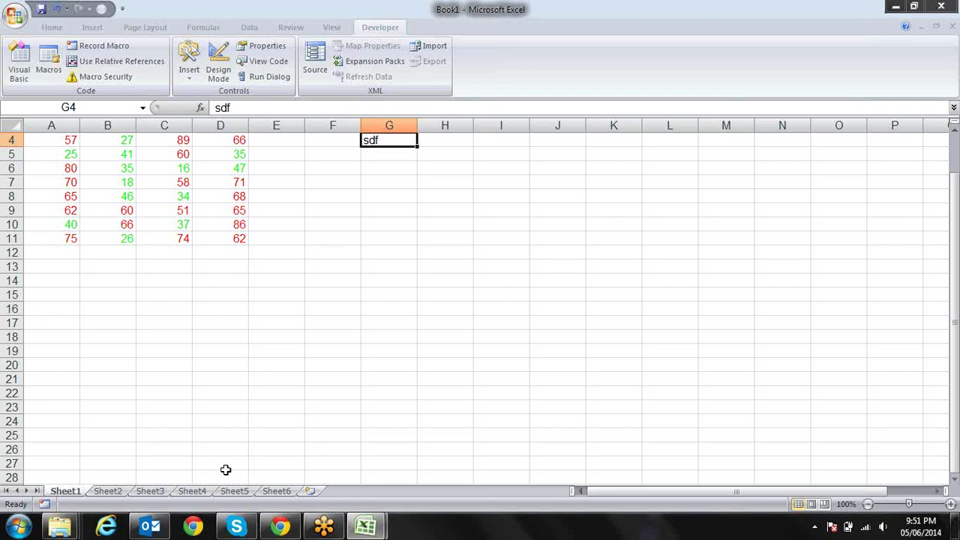
key(Return)
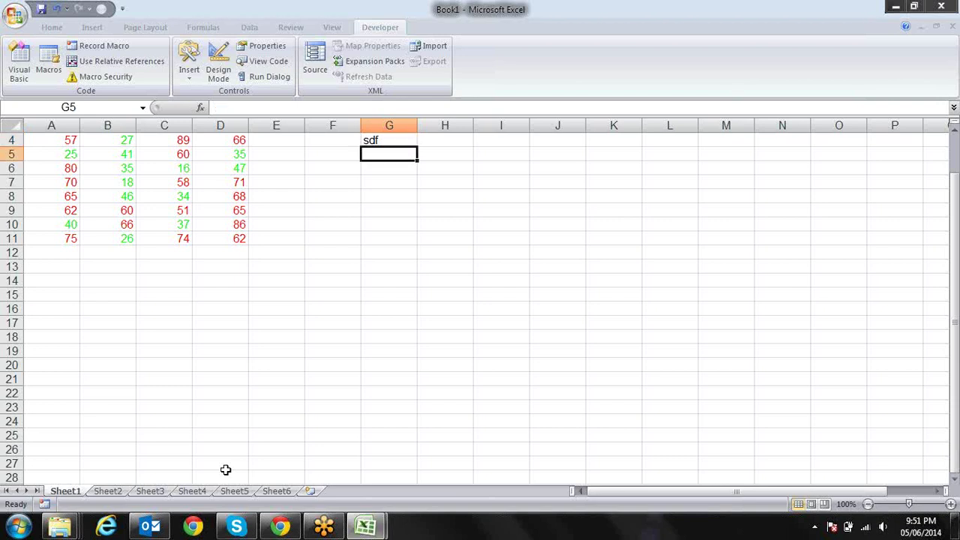
key(alt+Tab)
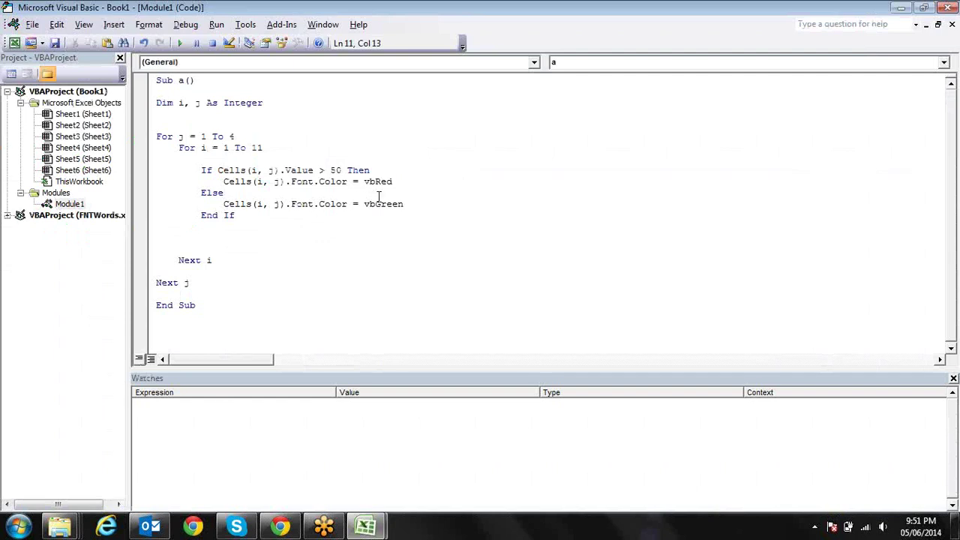
Try End and Ctrl+arrow jumps from cell G5 to the nearby filled cells on the worksheet.
key(alt+Tab)
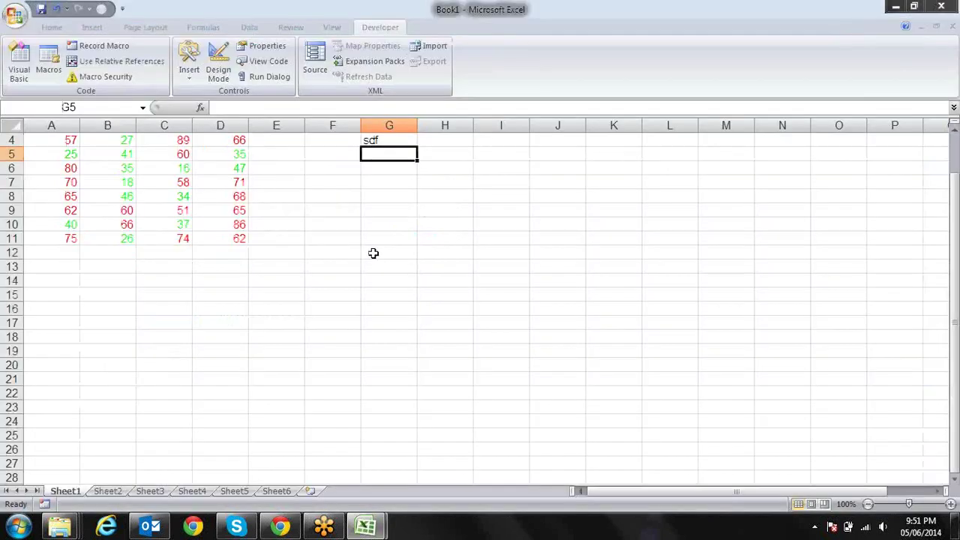
key(Up)
key(Down)
key(End)
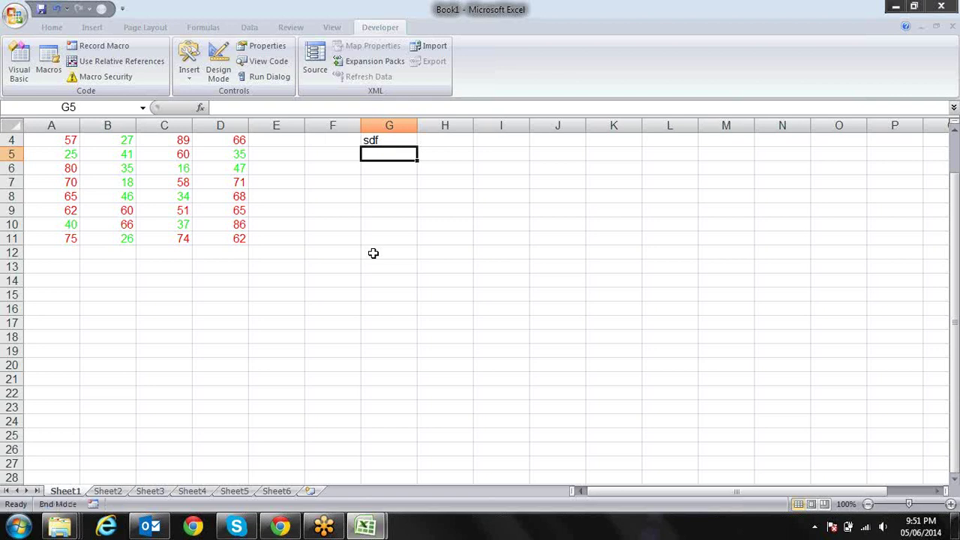
key(Left)
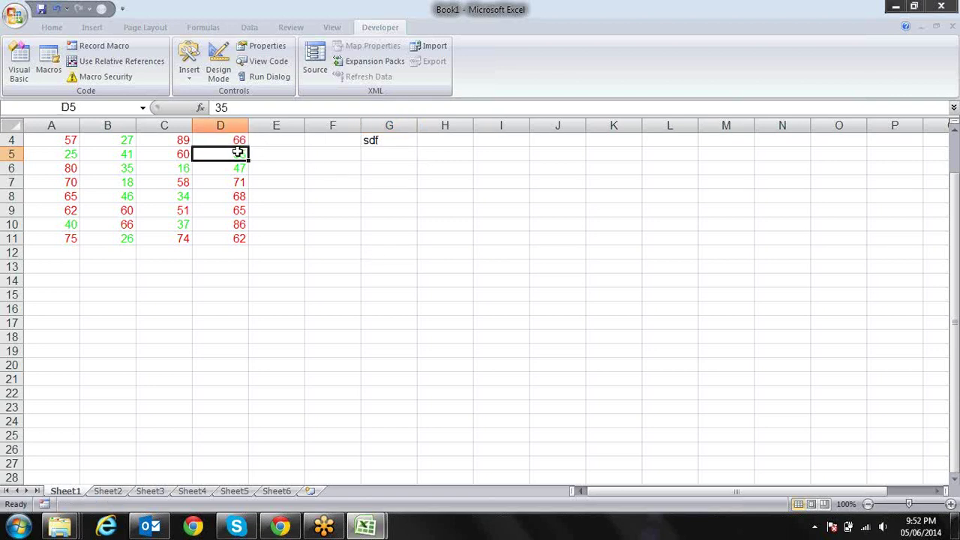
click(375, 154)
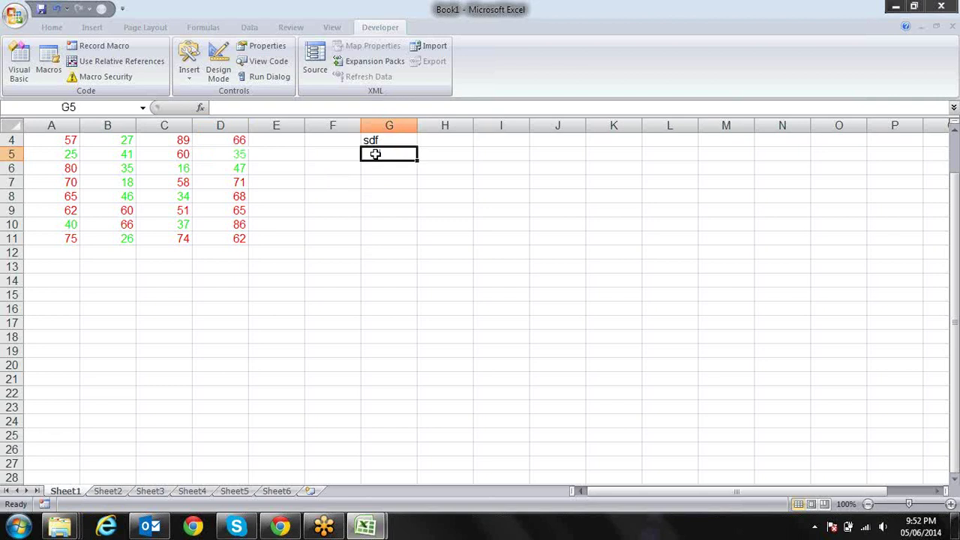
key(ctrl+Left)
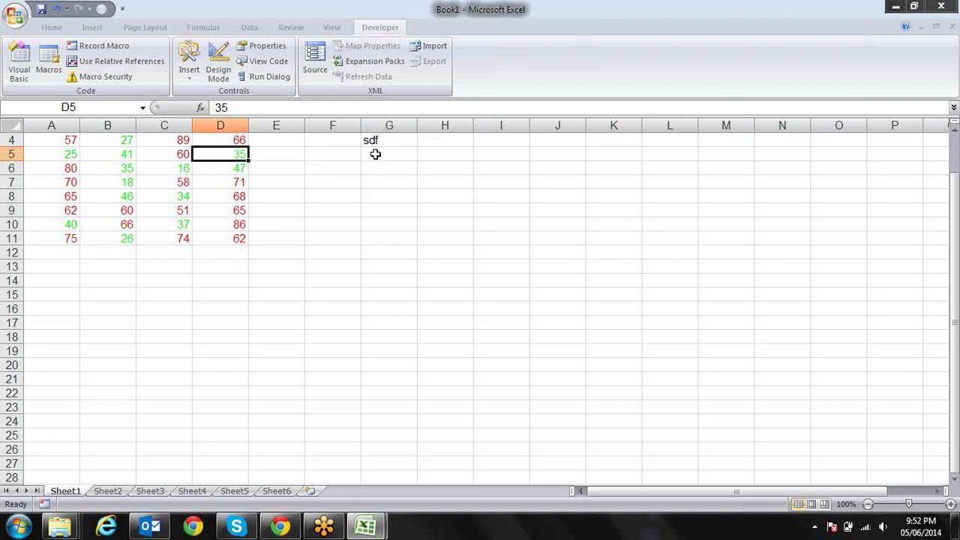
key(Right)
key(Right)
key(Right)
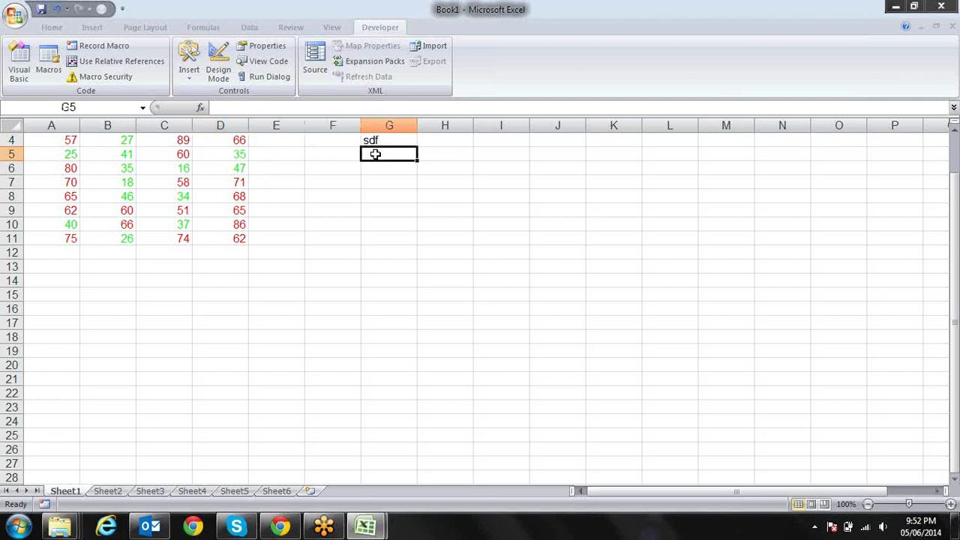
key(End)
In macro a, insert blank lines beneath the vbRed statement, before Else.
key(alt+F11)
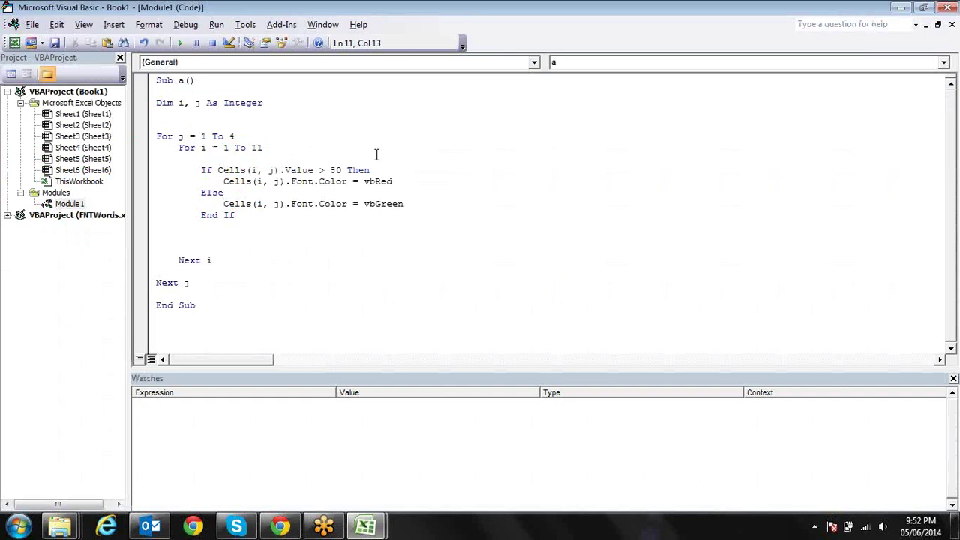
click(395, 181)
key(Return)
key(Return)
key(Return)
key(Up)
key(Up)
click(223, 203)
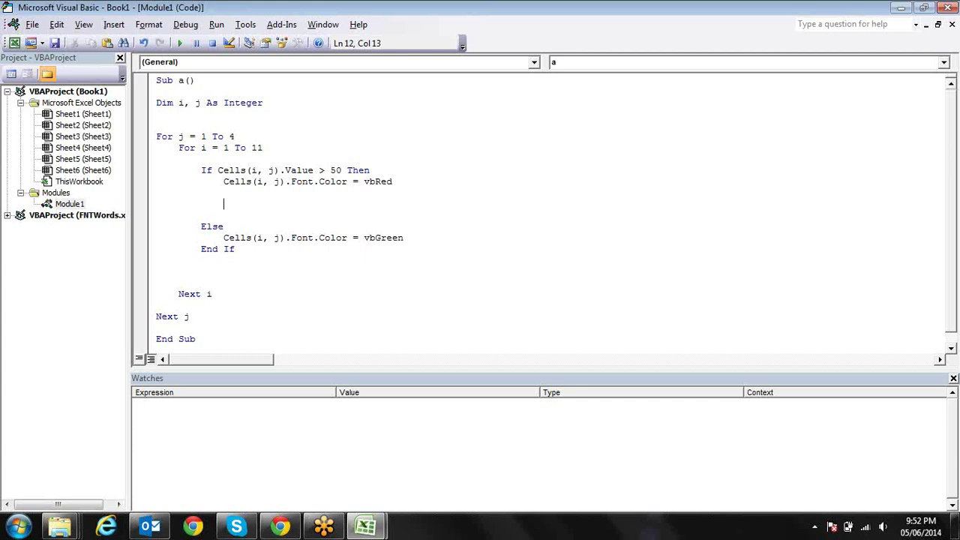
Write range("G65000").End(xlUp) under the vbRed line, using IntelliSense for End and xlUp.
text(range)
text(()
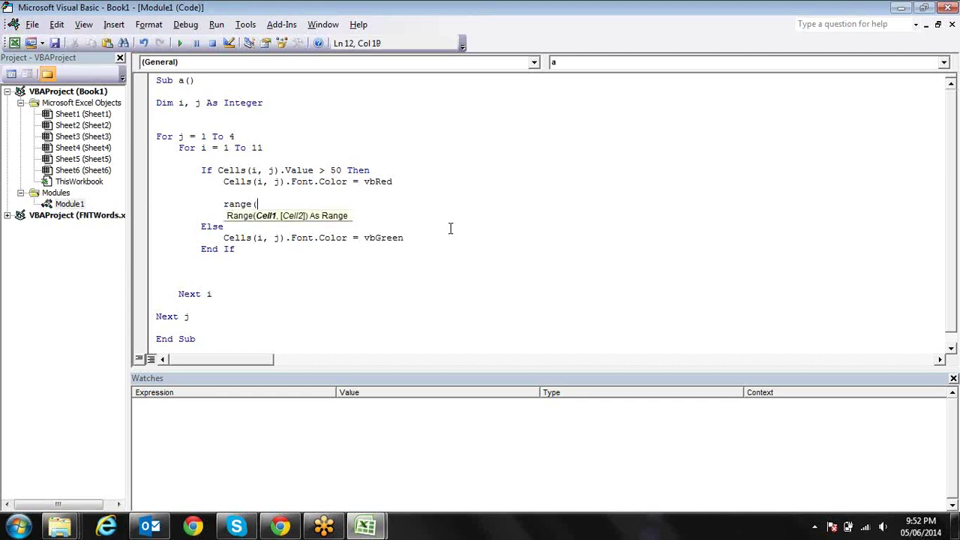
text("a)
key(BackSpace)
key(BackSpace)
key(alt+F11)
key(alt+F11)
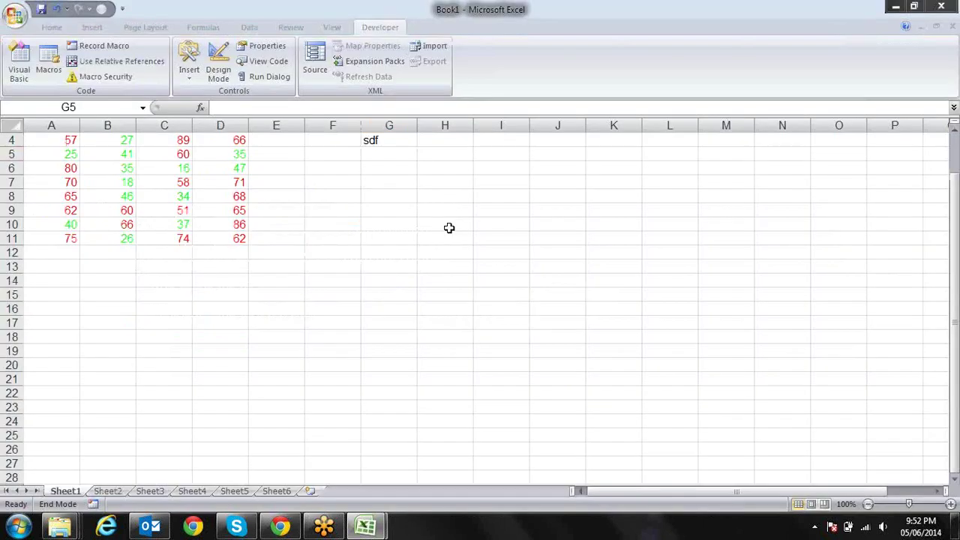
text(G)
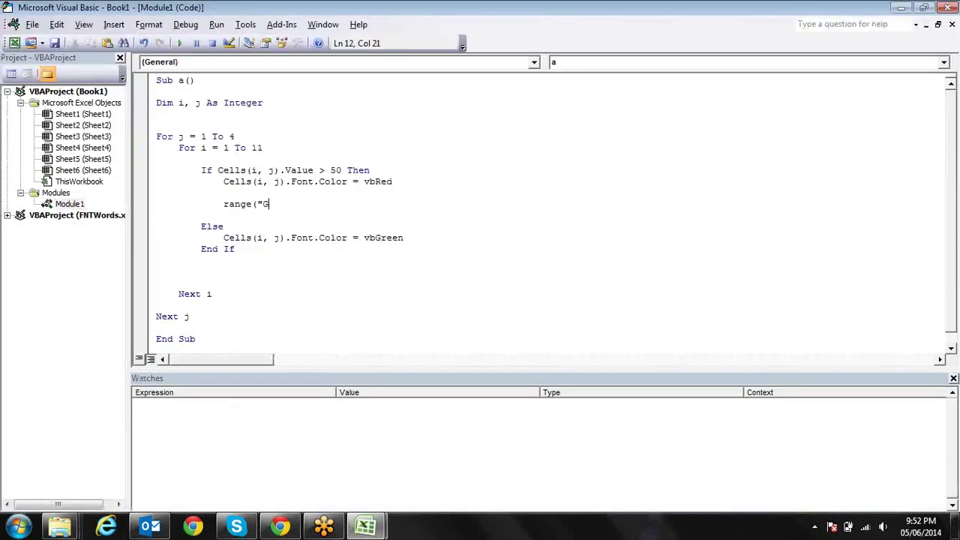
text(65000"))
text(.)
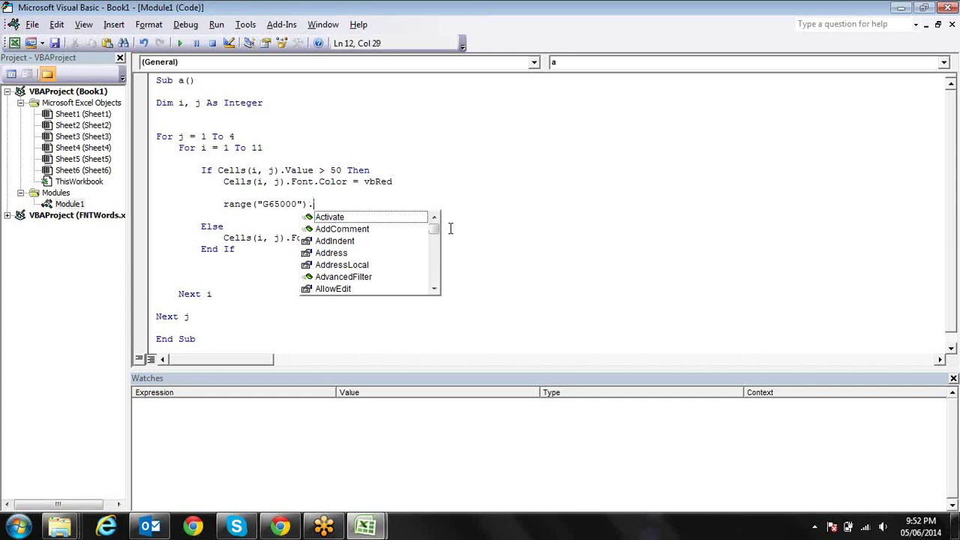
text(en)
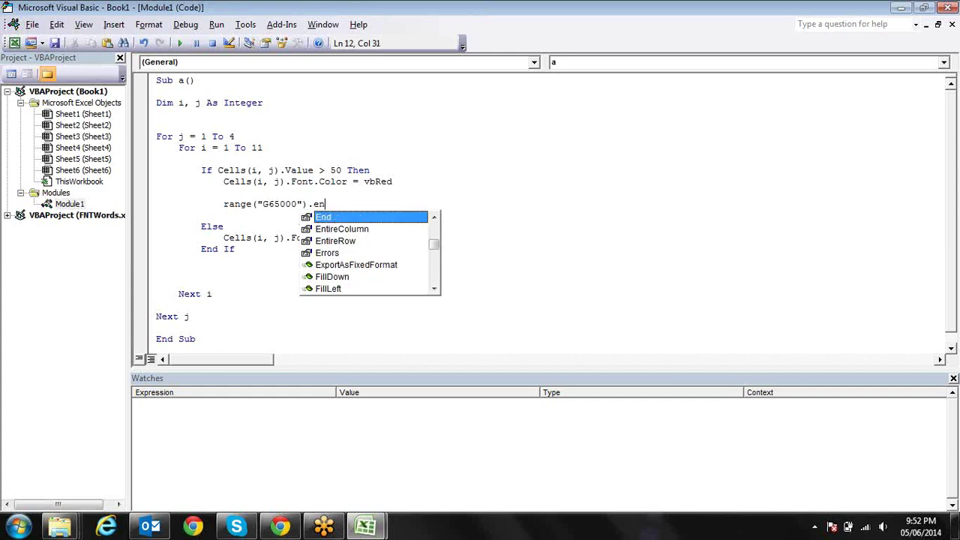
key(Tab)
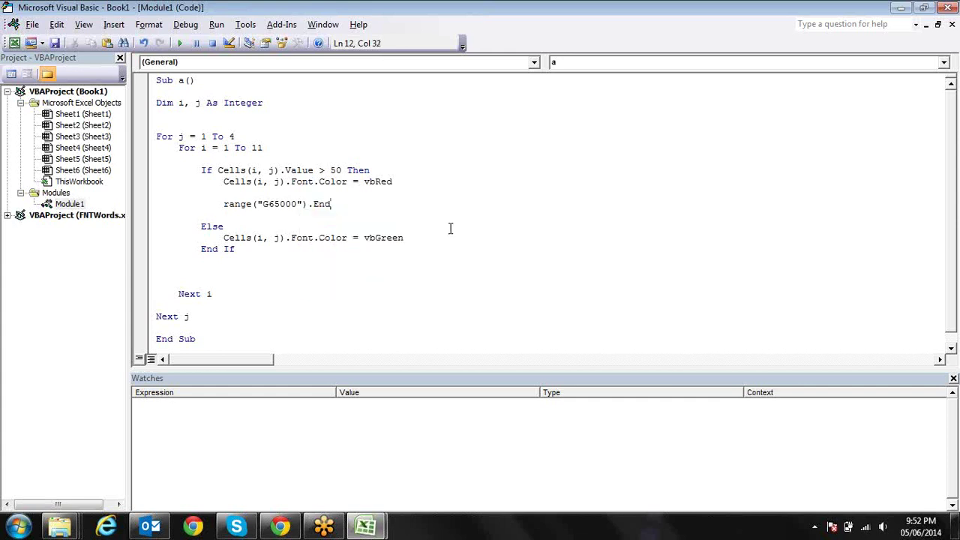
text(()
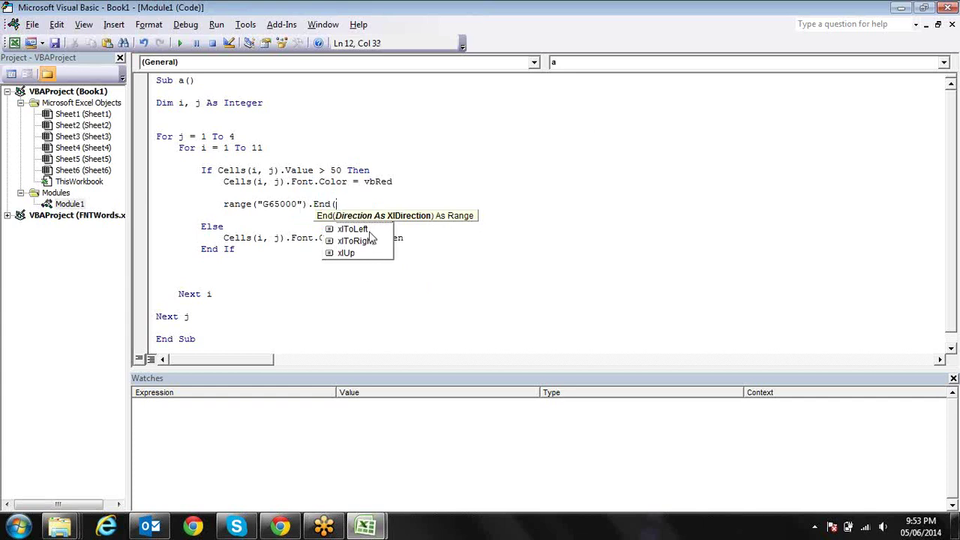
key(Down)
key(Down)
key(Down)
key(Down)
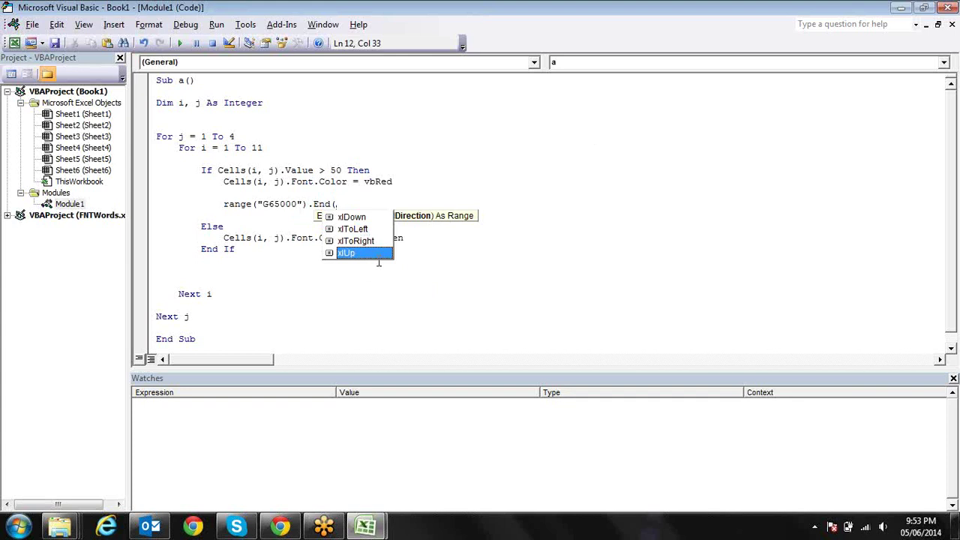
key(Tab)
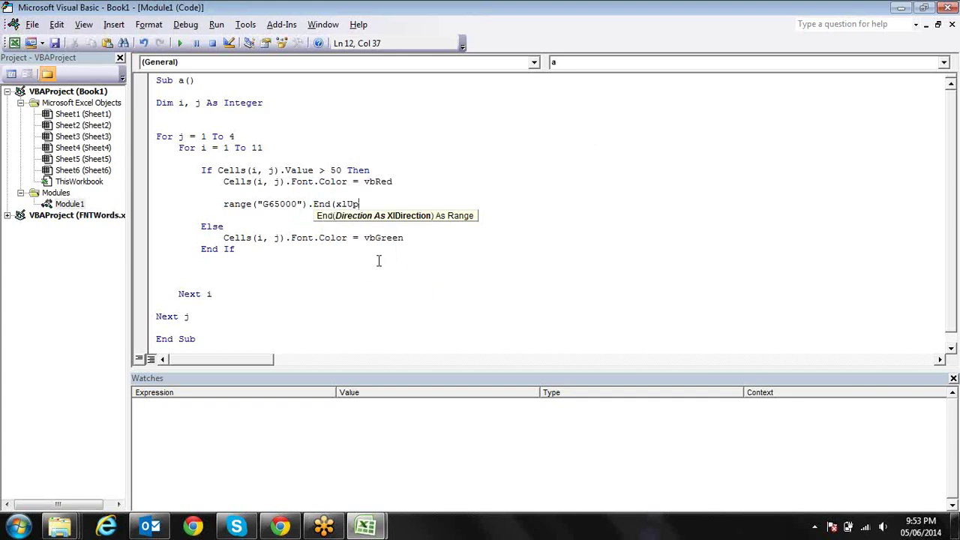
text())
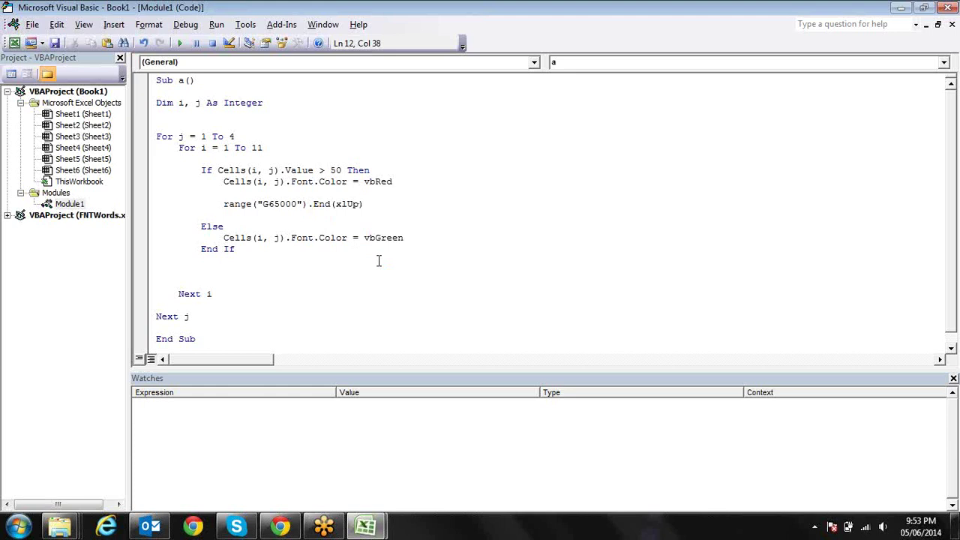
key(alt+F11)
key(Down)
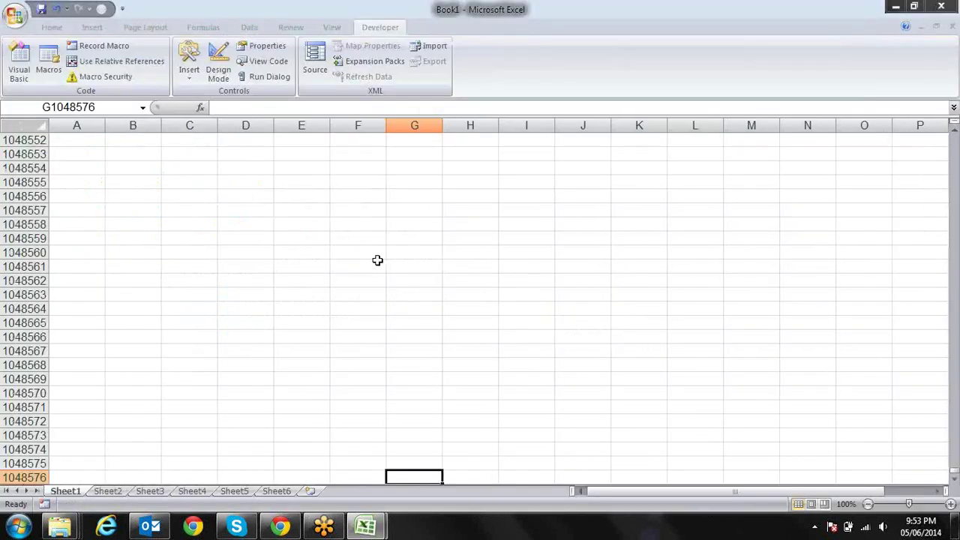
On the worksheet, jump up to the last column G entry and the empty cell below it.
key(End)
key(Up)
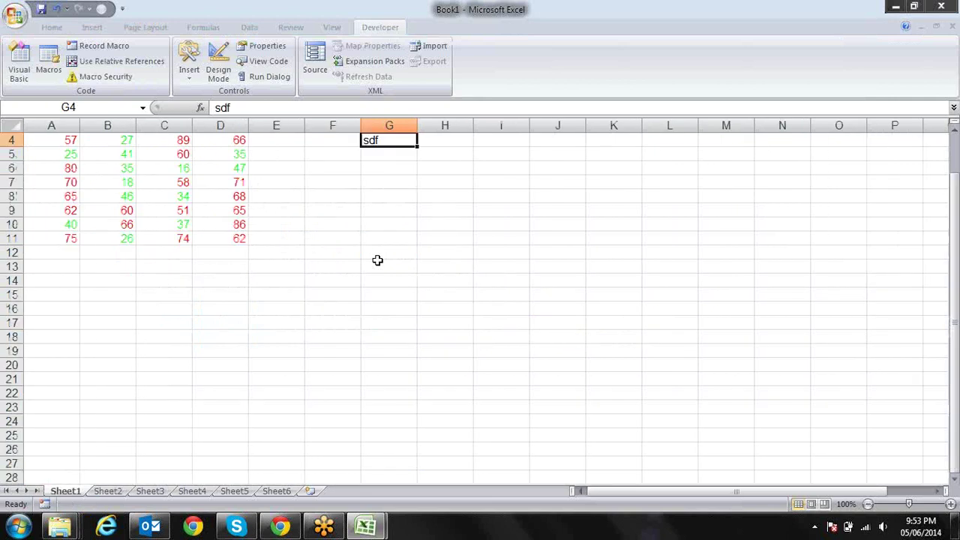
key(Down)
Append .Offset( to the End(xlUp) line, trying 1, -1 and 0 before settling on 1 for rows.
key(alt+F11)
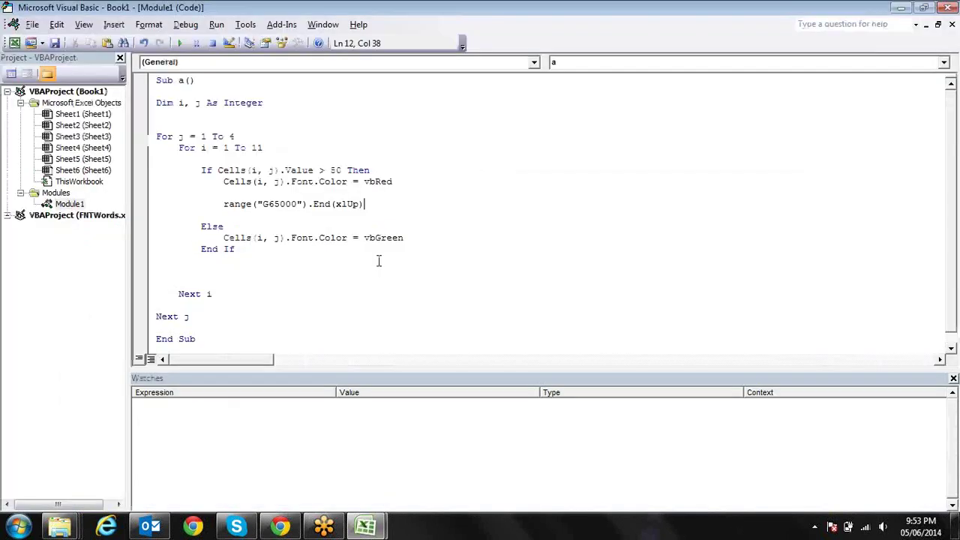
text(.)
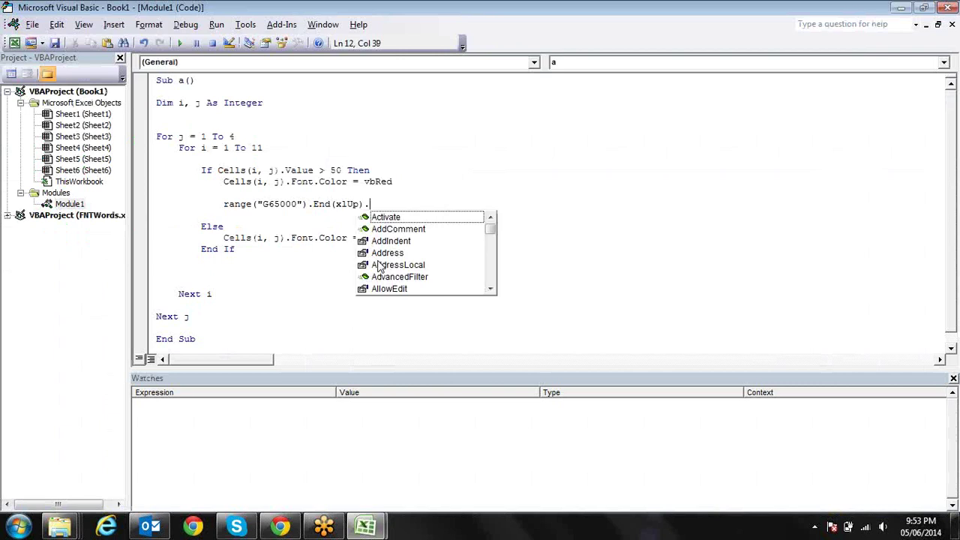
text(of)
key(Tab)
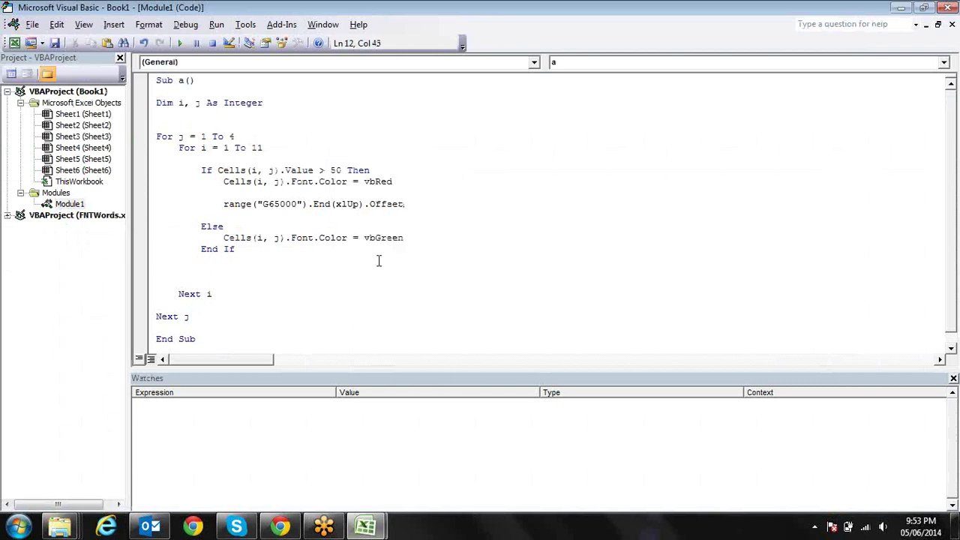
text(()
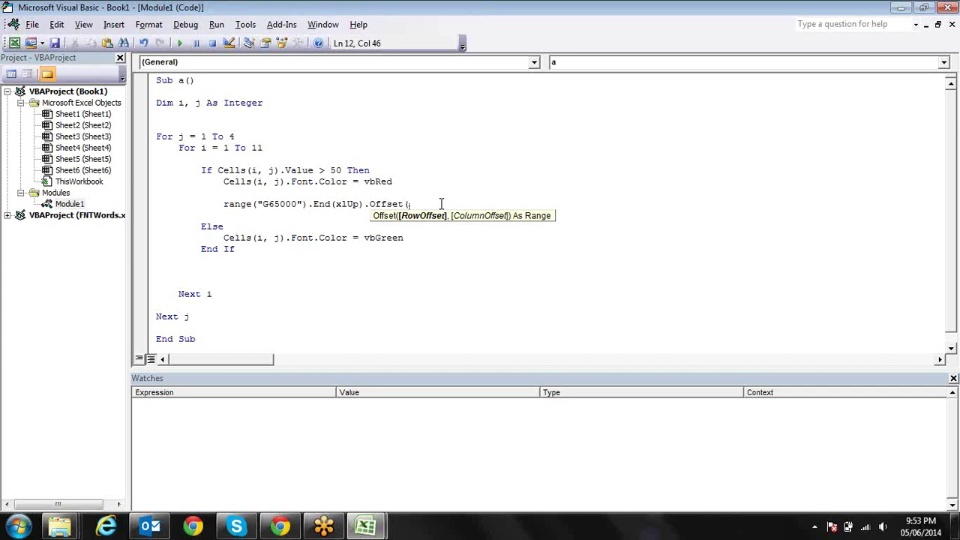
text(1)
key(BackSpace)
text(-1)
key(BackSpace)
key(BackSpace)
text(0)
key(BackSpace)
text(1,)
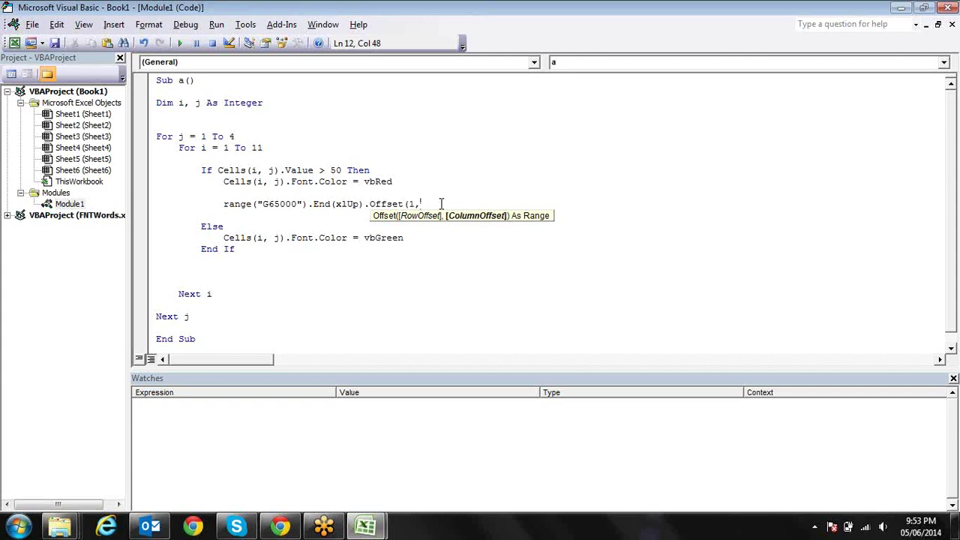
Finish the offset as Offset(1,0).Value= and leave the assignment awaiting its value.
key(Escape)
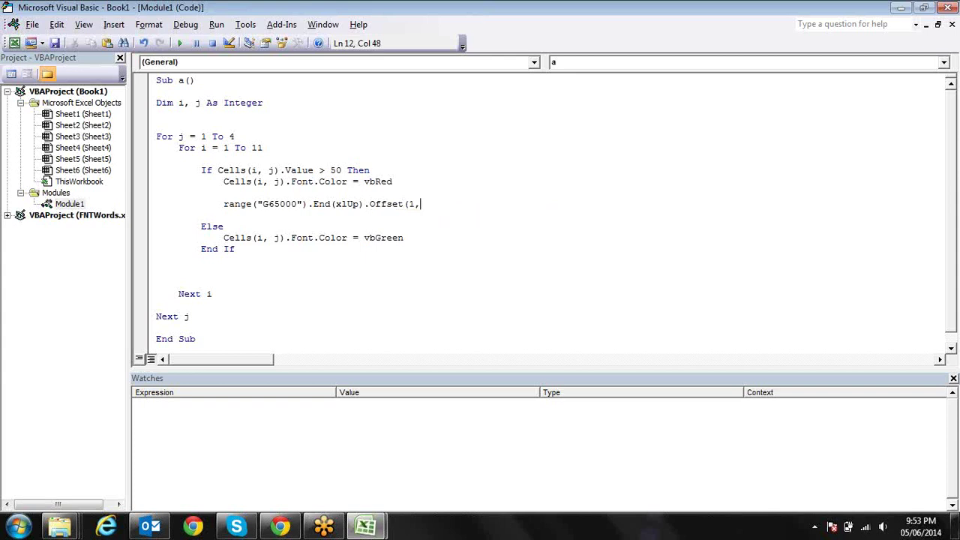
text(0))
text(.valu)
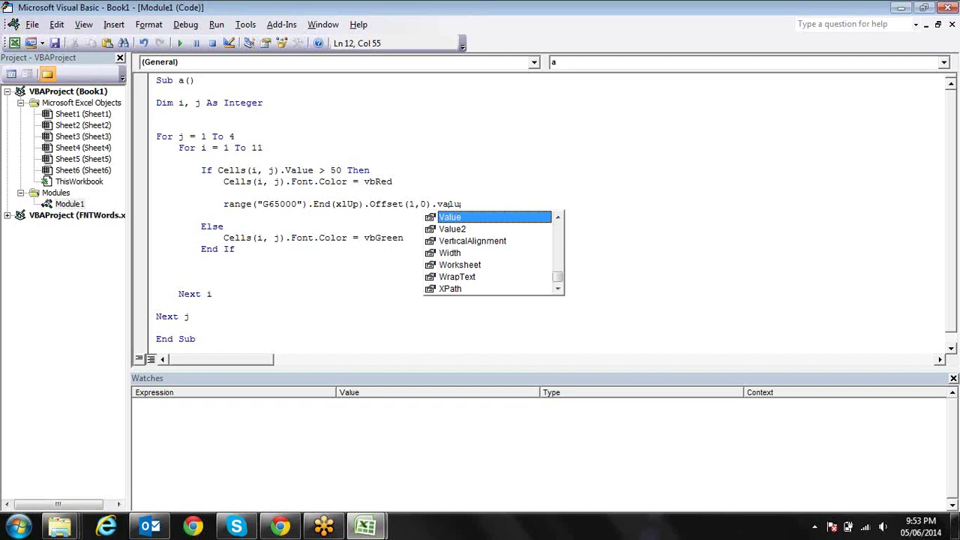
key(Tab)
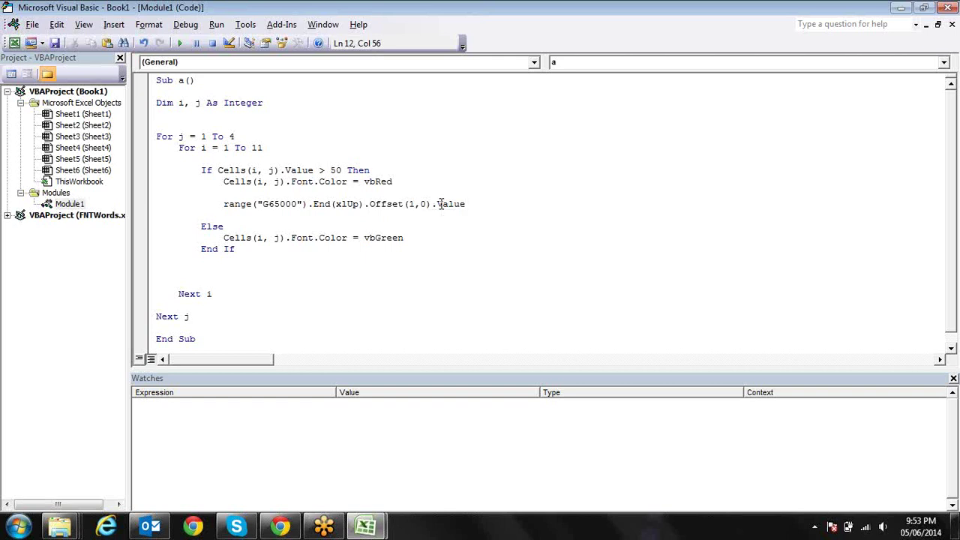
text(=)
Dismiss the compile error and complete the assignment with Cells(i, j).Value copied from above.
click(314, 170)
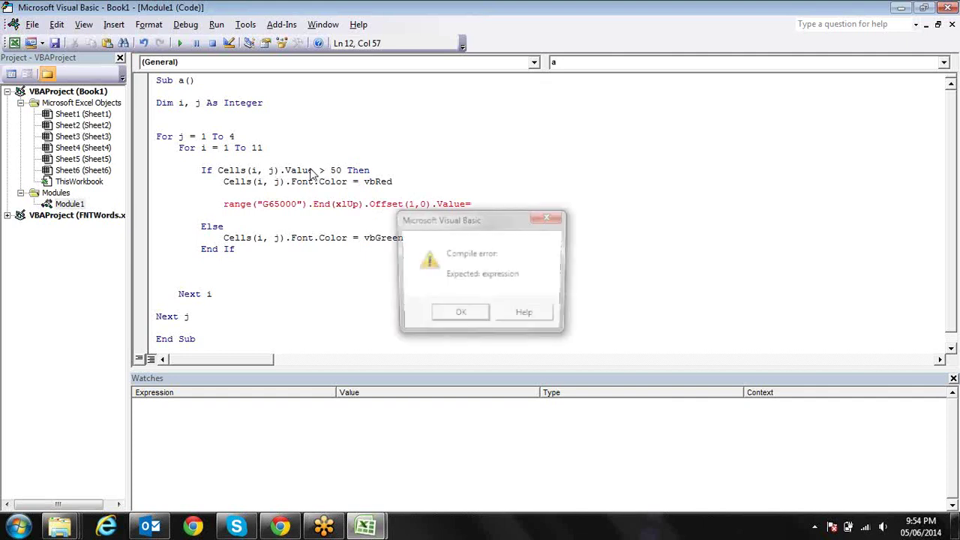
key(Return)
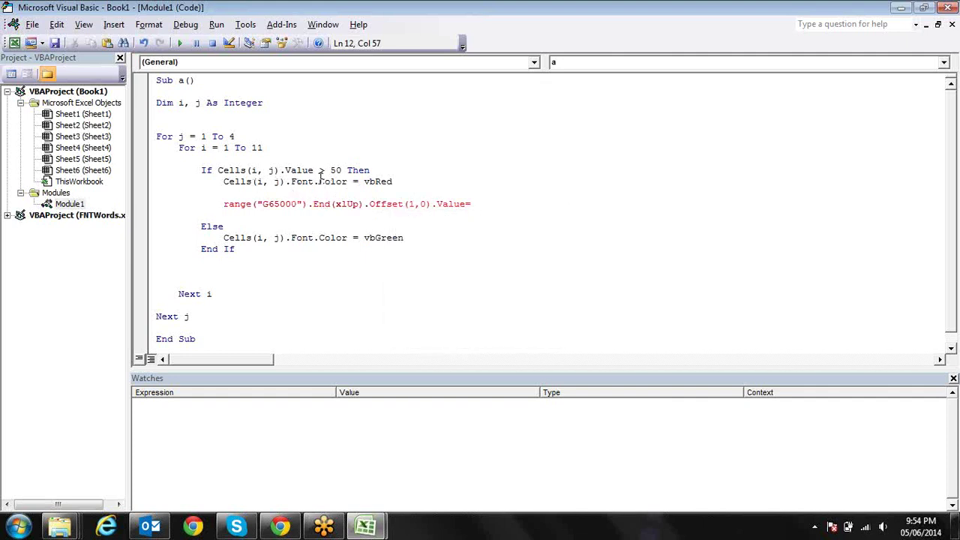
drag(319, 172, 219, 172)
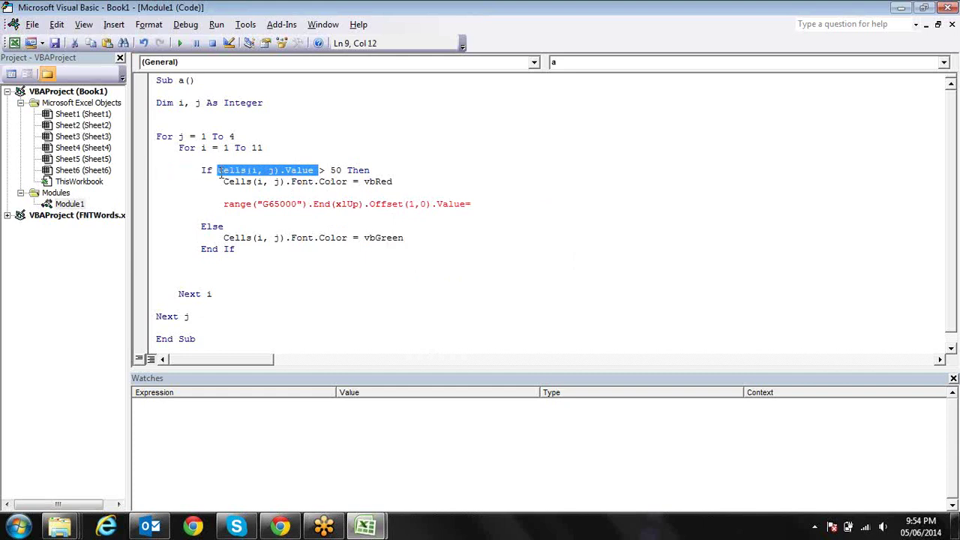
key(ctrl+c)
click(516, 204)
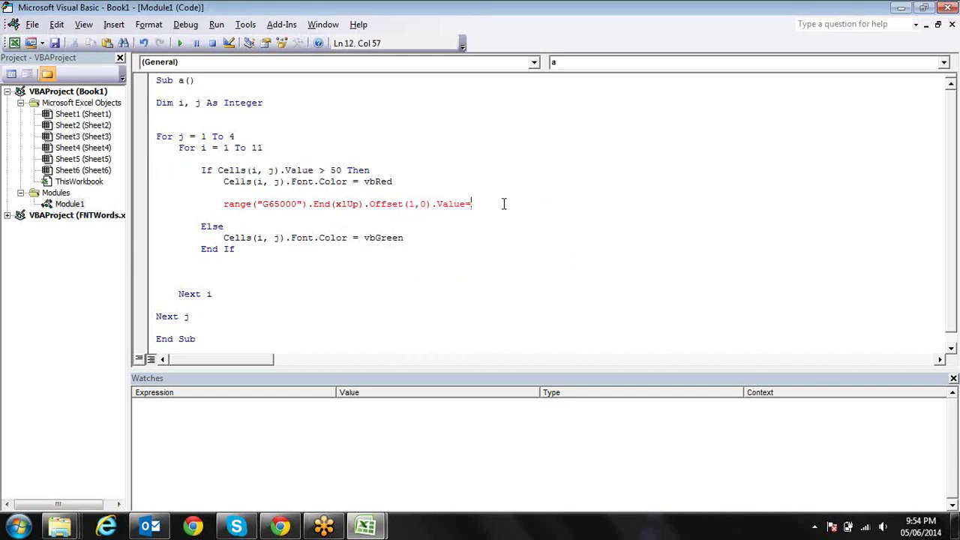
key(ctrl+v)
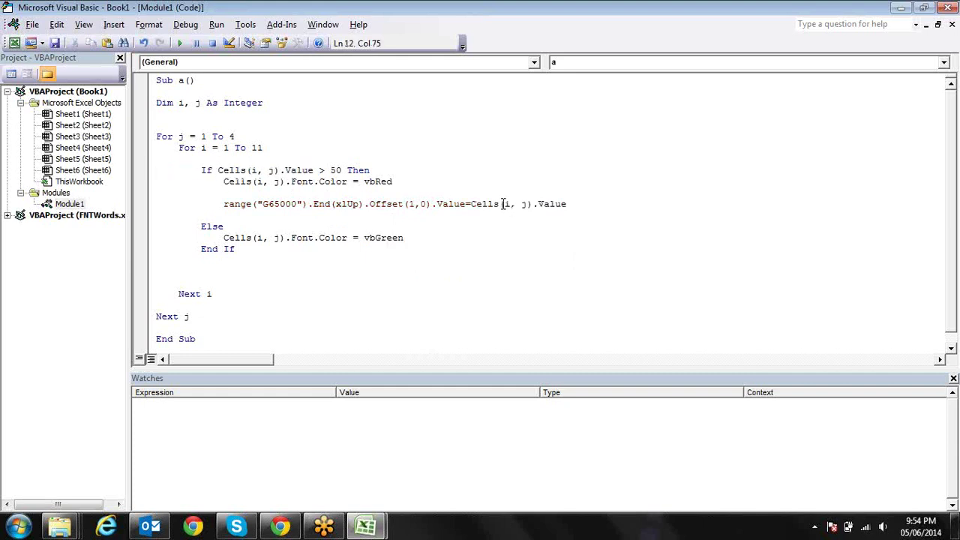
key(BackSpace)
key(Return)
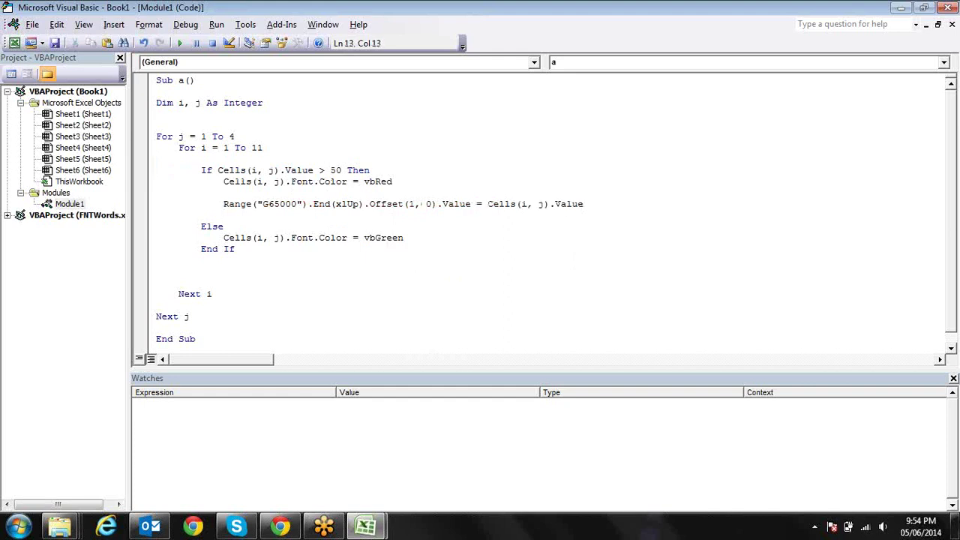
Duplicate the column G output line into the green branch beneath vbGreen.
click(549, 203)
click(405, 204)
mouse_move(587, 204)
mouse_down()
mouse_move(219, 197)
mouse_move(225, 214)
mouse_up()
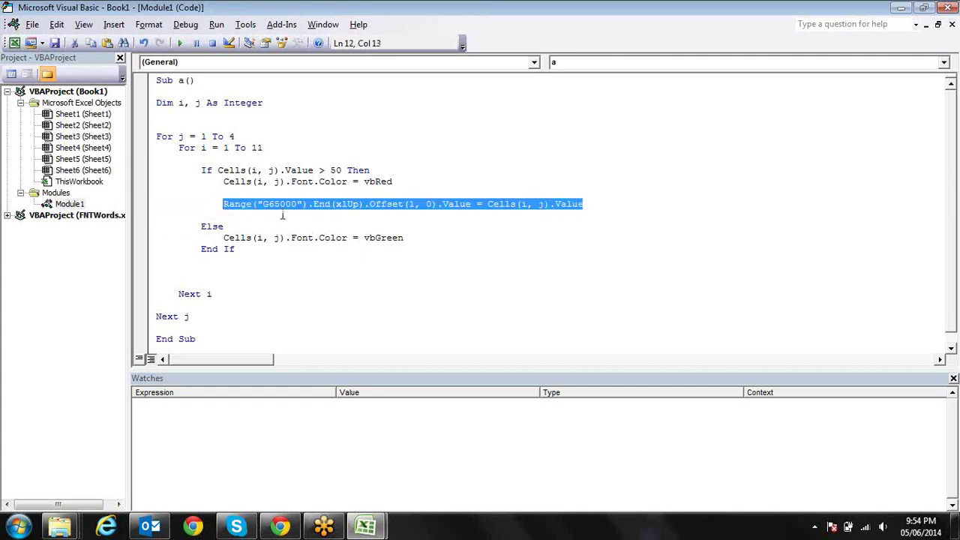
click(419, 237)
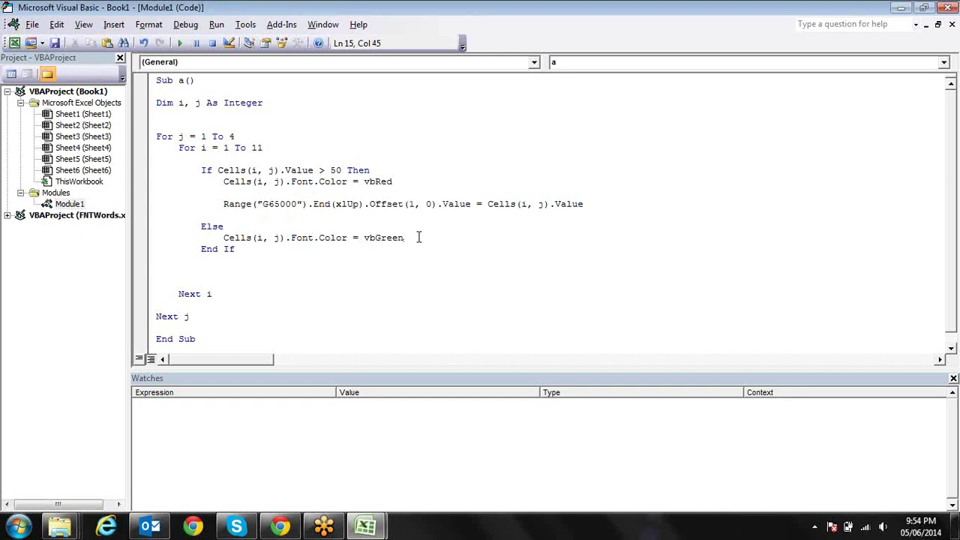
key(Return)
key(Return)
key(ctrl+v)
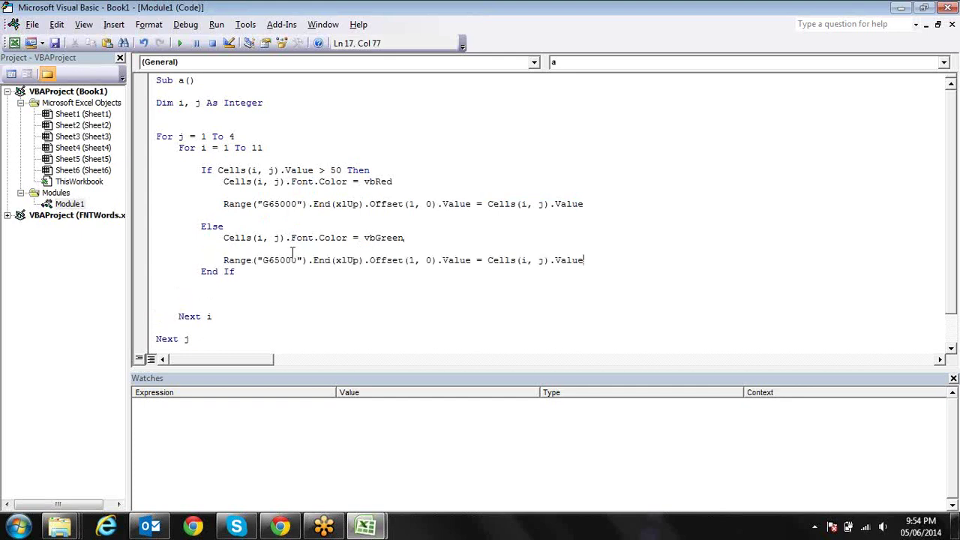
Change G65000 to H65000 in the pasted green-branch line so green values go to column H.
click(270, 260)
key(BackSpace)
text(H)
key(Down)
key(Up)
key(alt+F11)
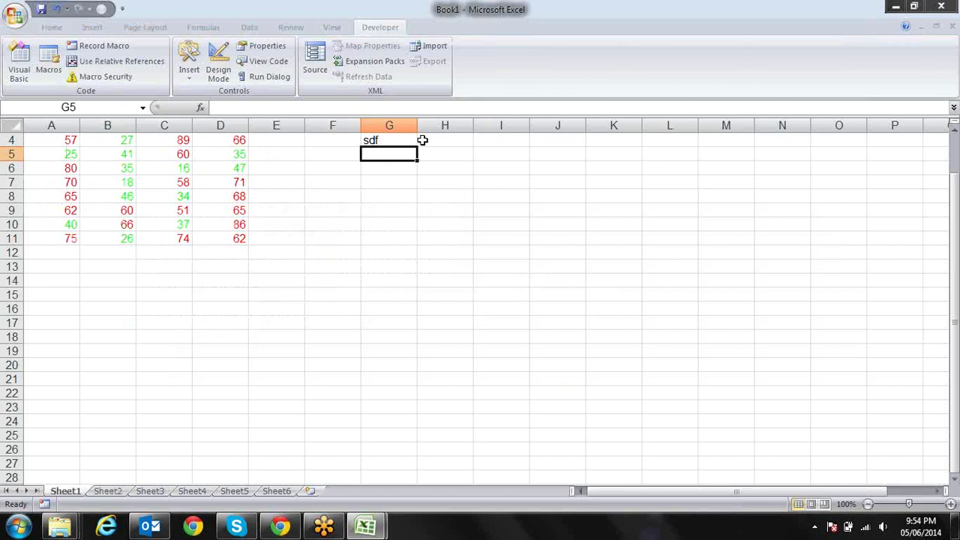
Delete the three sdf test entries from G2:G4 under the Red heading.
click(433, 147)
scroll(433, 147, up, 1)
click(433, 147)
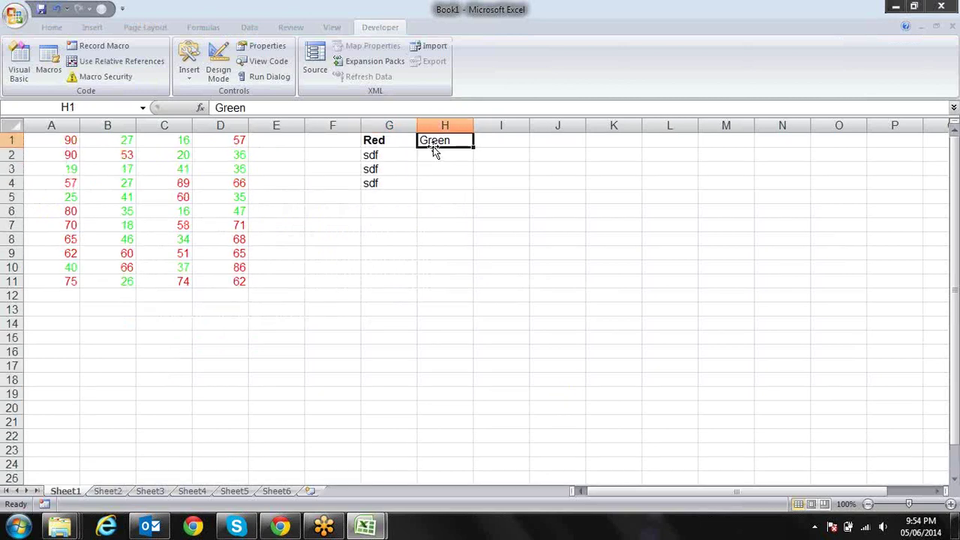
key(Left)
key(Down)
key(shift+Down)
key(shift+Down)
key(Delete)
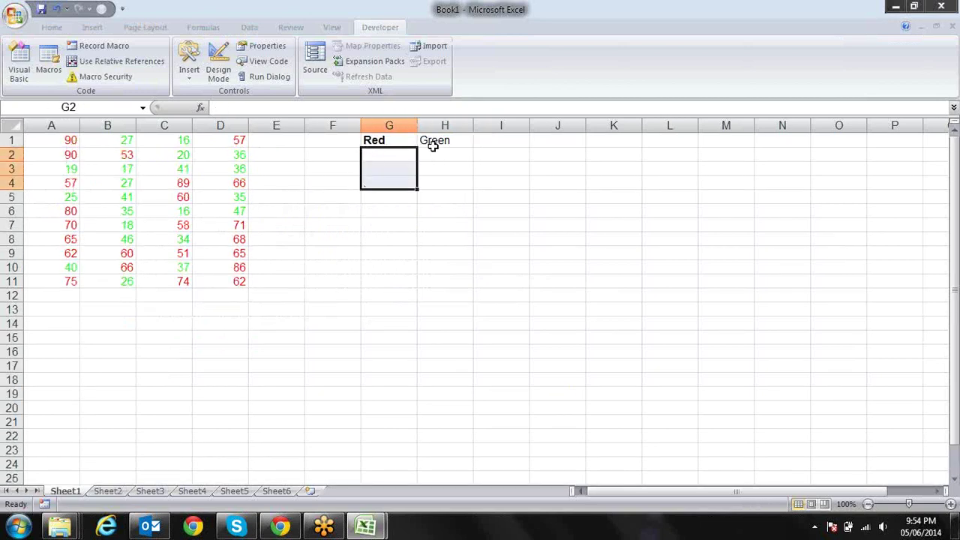
key(shift+Up)
key(shift+Up)
click(434, 152)
key(Down)
key(Up)
key(Left)
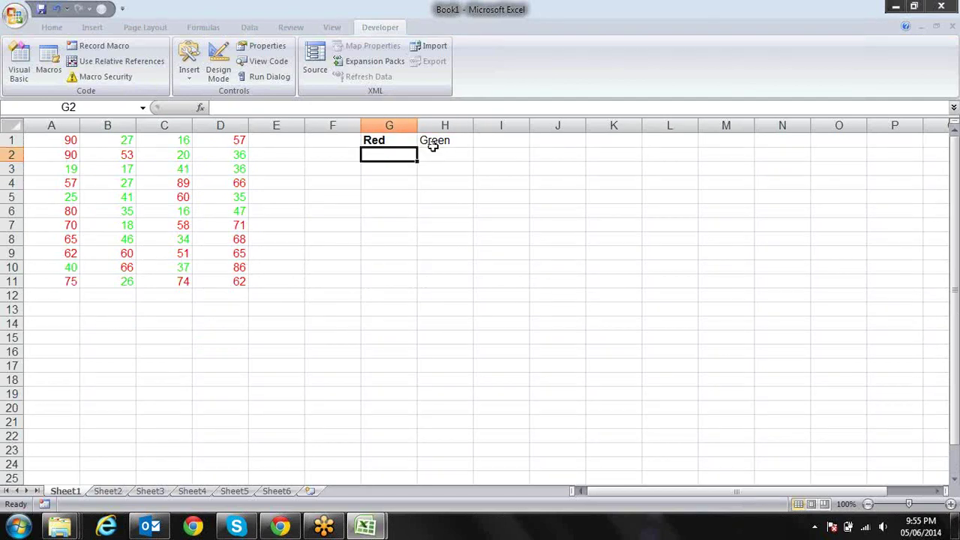
Select the A1:D11 number grid and set its font colour back to Automatic black.
key(Left)
key(Left)
key(Left)
key(Left)
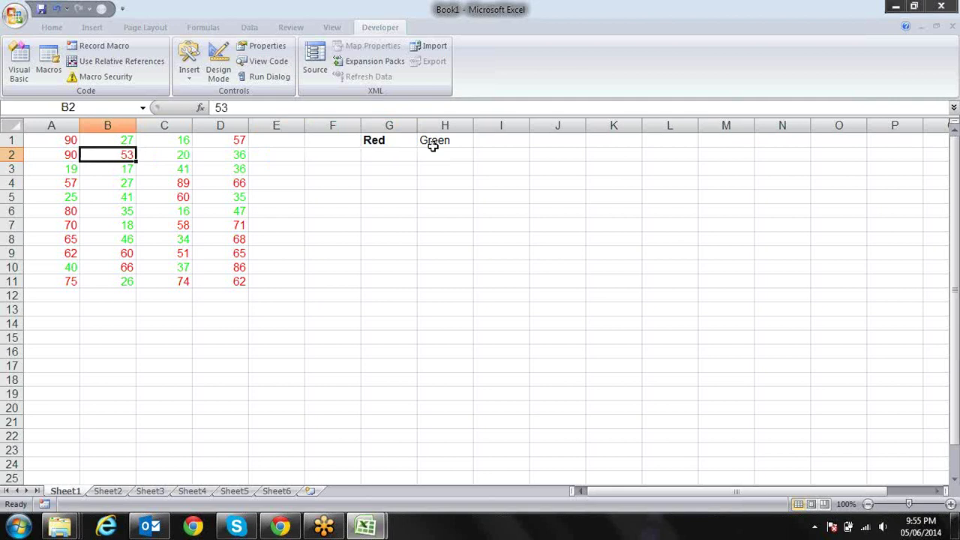
key(ctrl+Home)
key(ctrl+shift+Right)
key(ctrl+shift+Down)
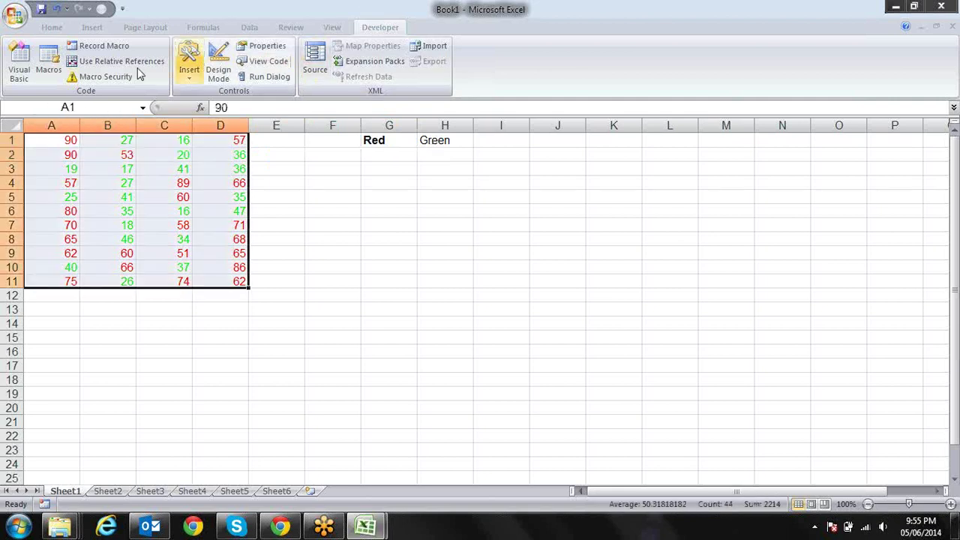
click(53, 27)
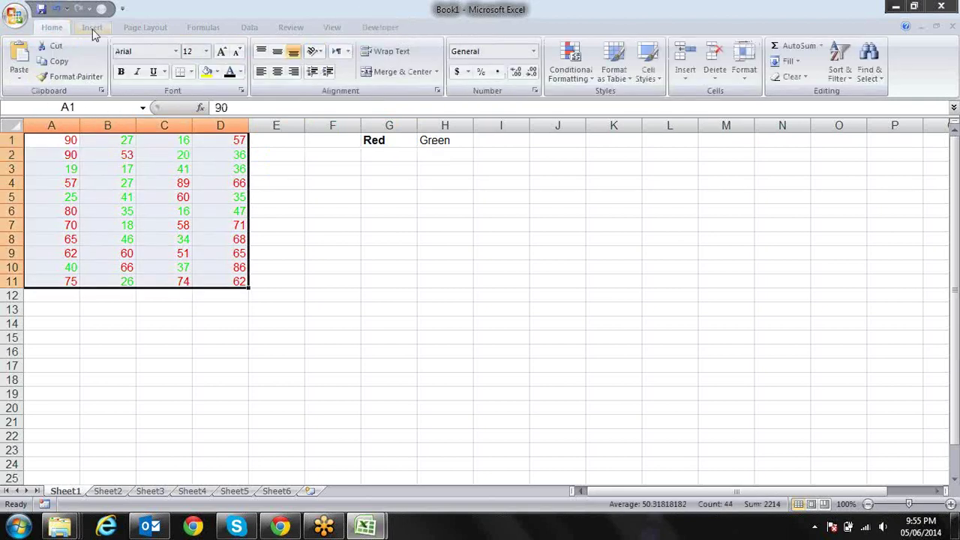
click(230, 71)
click(388, 152)
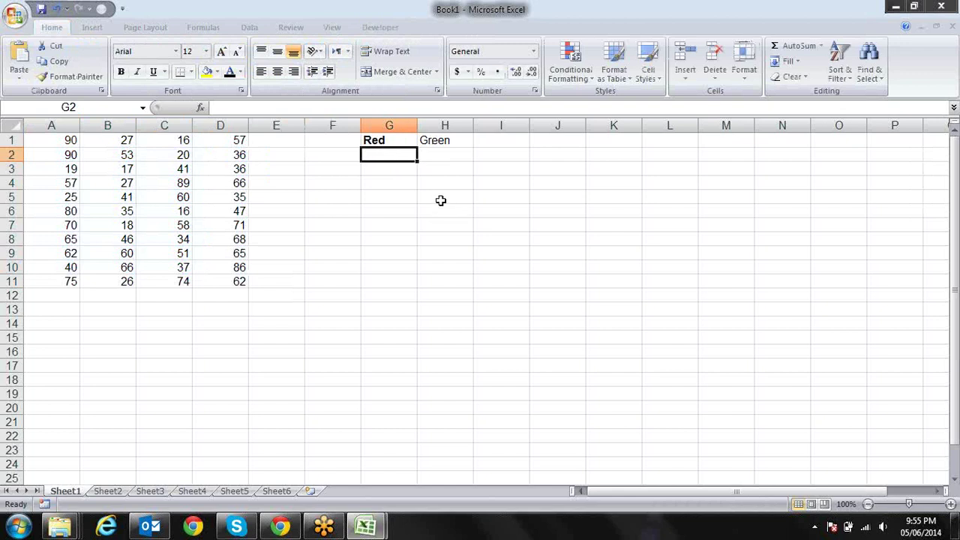
key(alt+F11)
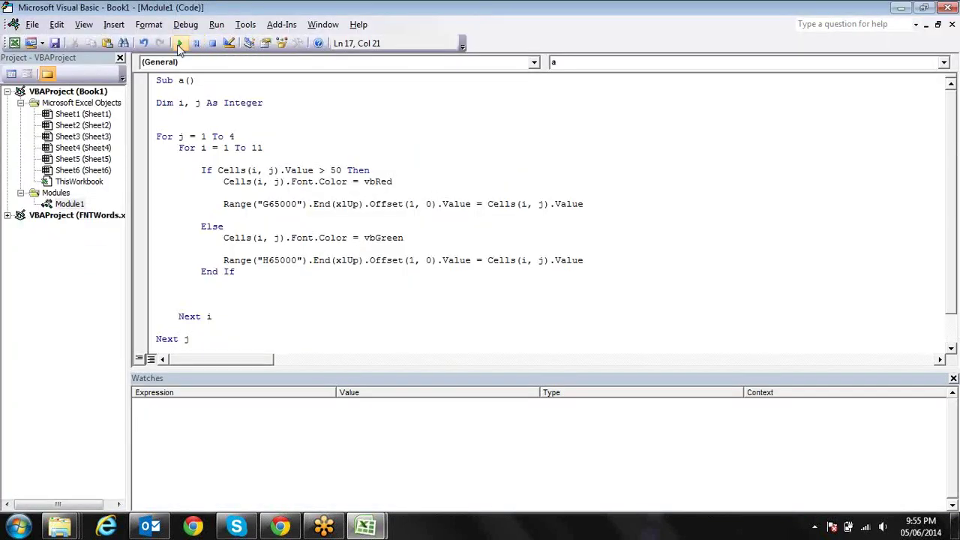
Run macro a and check the red values listed in G2:G24 and green values in H2:H22.
click(180, 43)
key(alt+F11)
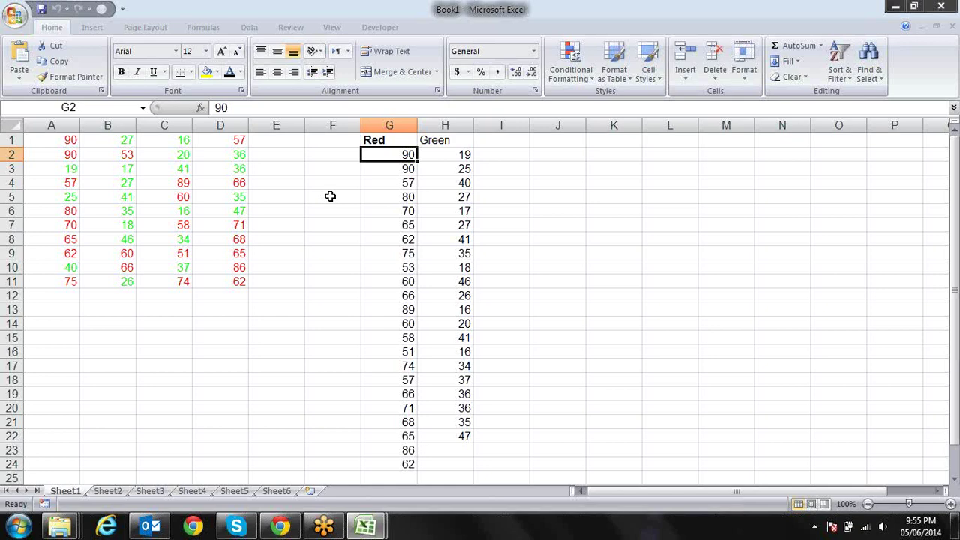
key(alt+F11)
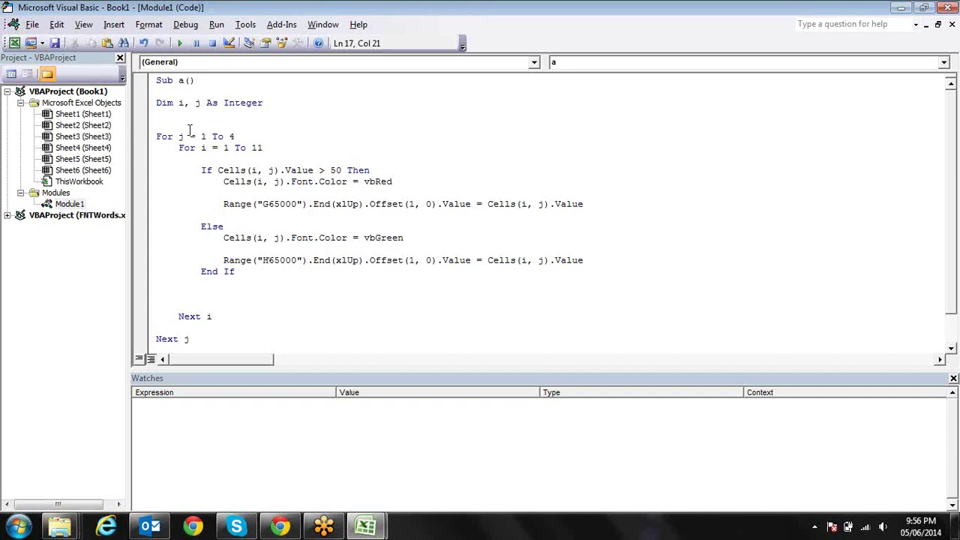
mouse_move(190, 137)
mouse_down()
mouse_move(177, 139)
mouse_move(195, 147)
mouse_up()
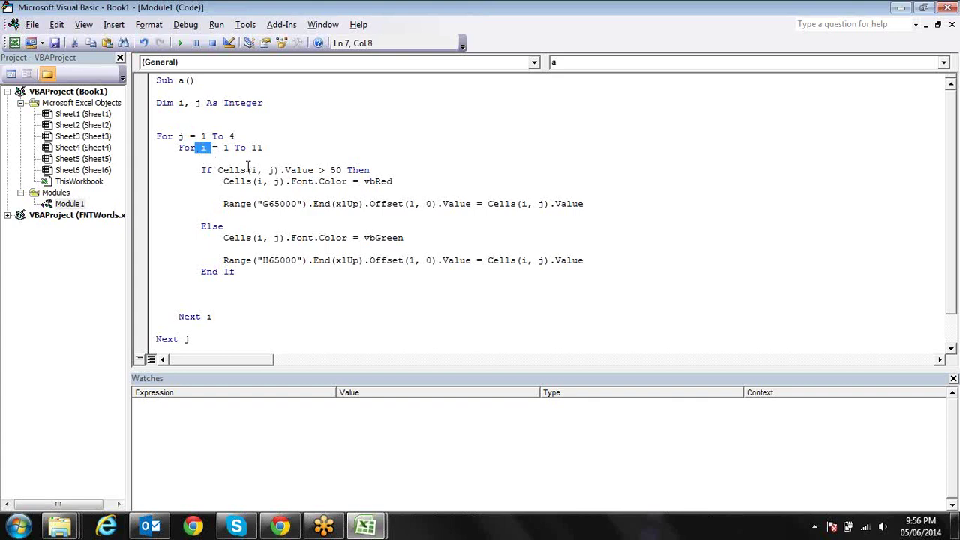
drag(257, 170, 268, 171)
click(197, 135)
drag(178, 148, 264, 149)
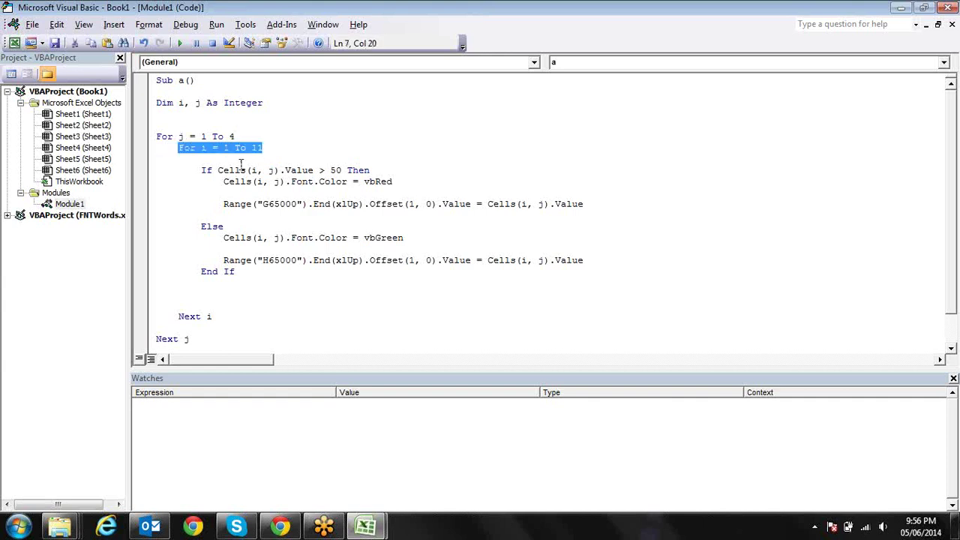
click(316, 136)
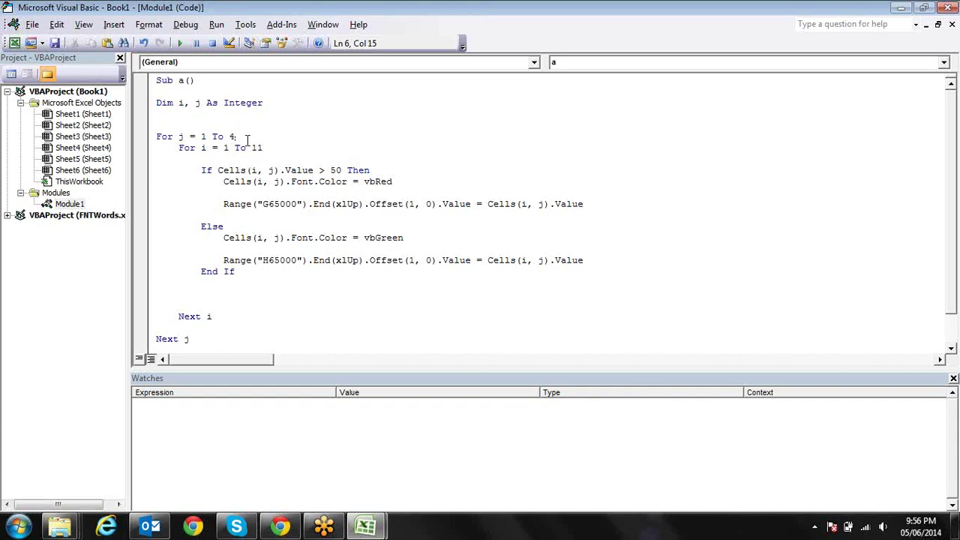
Select i in the Dim declaration, check the workbook results near G2, then return to the code.
click(183, 102)
drag(183, 103, 178, 103)
key(alt+F11)
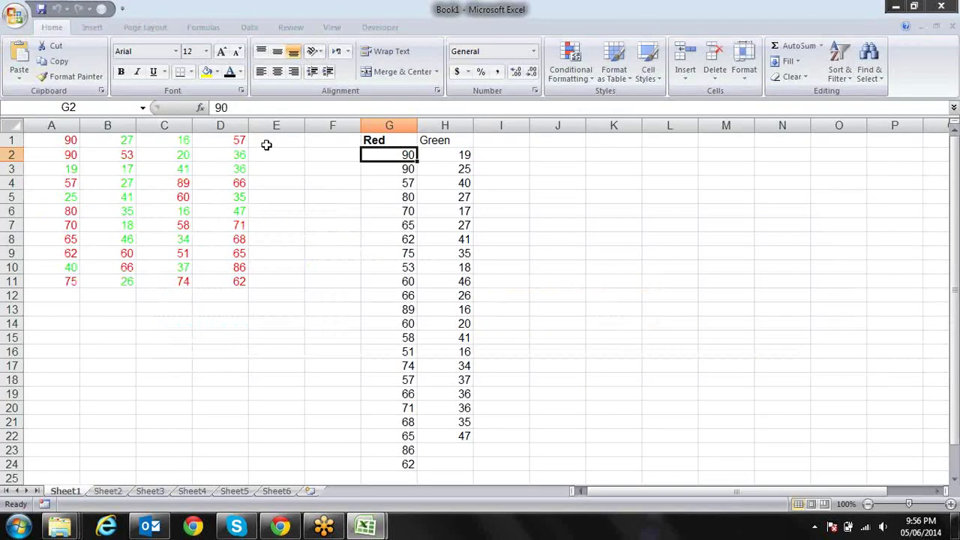
click(336, 172)
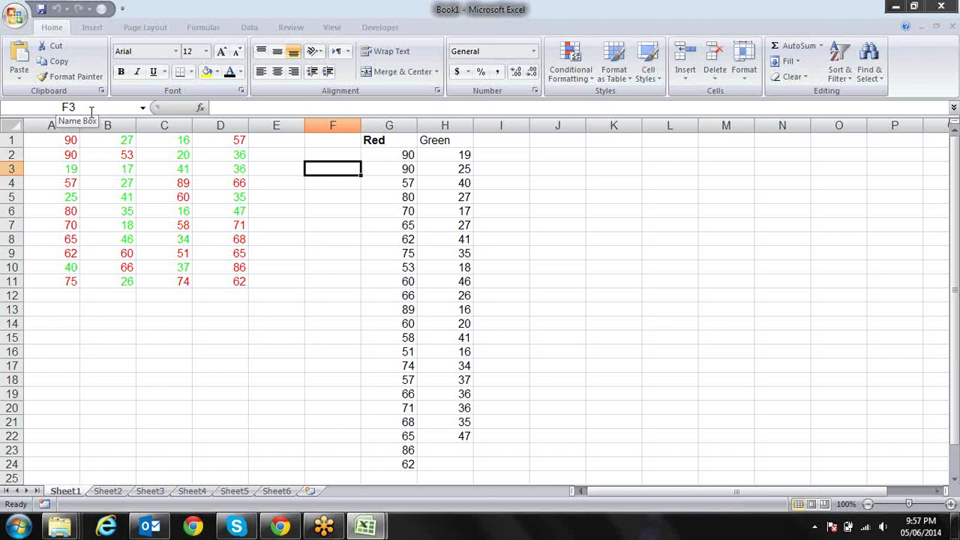
key(Right)
key(Up)
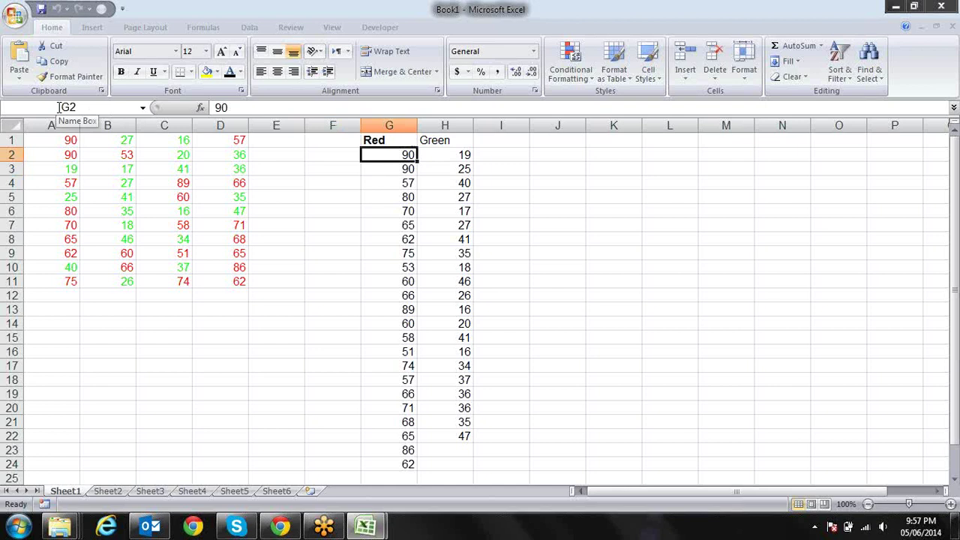
key(alt+F11)
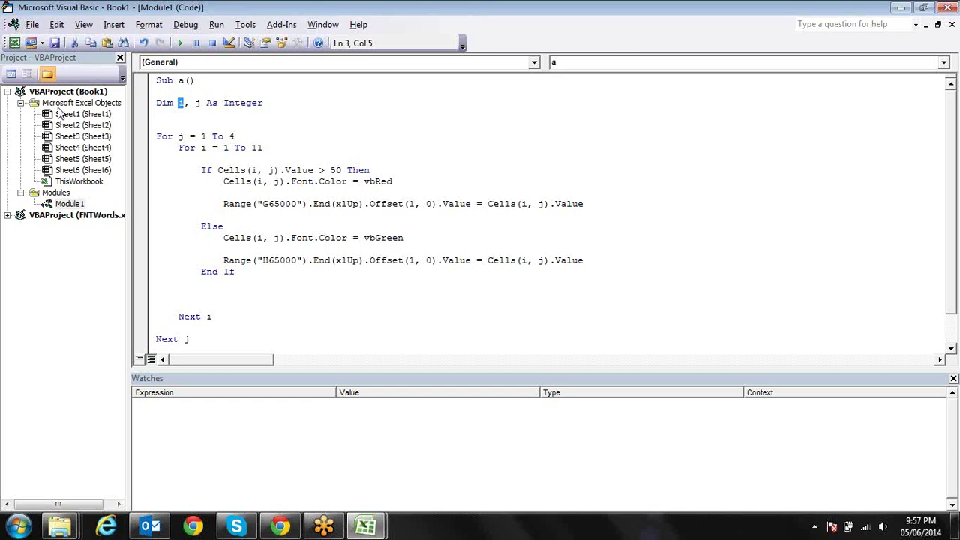
Comment out the Dim line, then delete it and restore it with undo.
key(Right)
key(Right)
key(Right)
key(Right)
key(Left)
key(Left)
key(Left)
key(Left)
key(Left)
key(Left)
key(Left)
text(')
key(Down)
key(Up)
key(shift+Right)
key(shift+Right)
key(shift+Right)
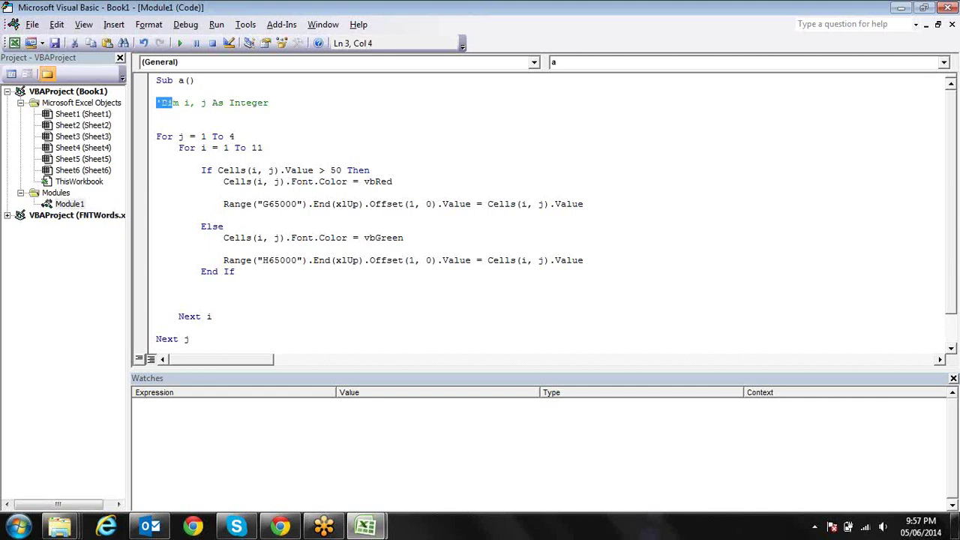
key(shift+Right)
key(shift+Right)
key(shift+Right)
key(shift+Right)
key(shift+Right)
key(shift+Right)
key(shift+Right)
key(shift+Right)
key(shift+Right)
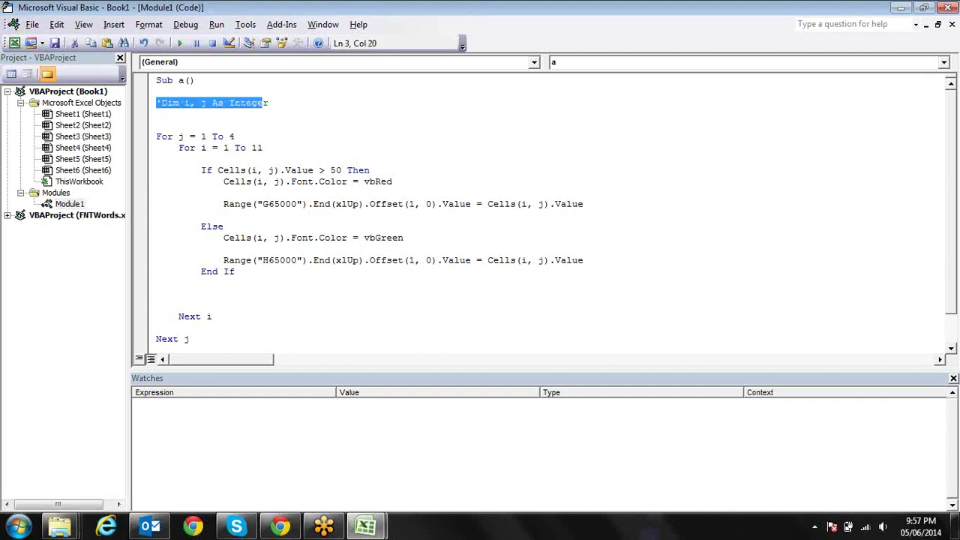
key(shift+Right)
key(Delete)
key(Delete)
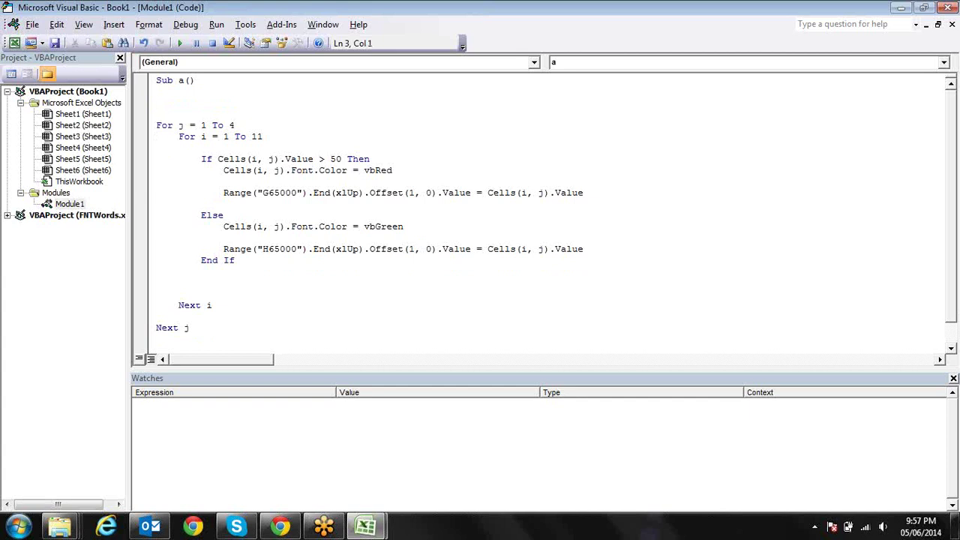
key(ctrl+z)
key(ctrl+z)
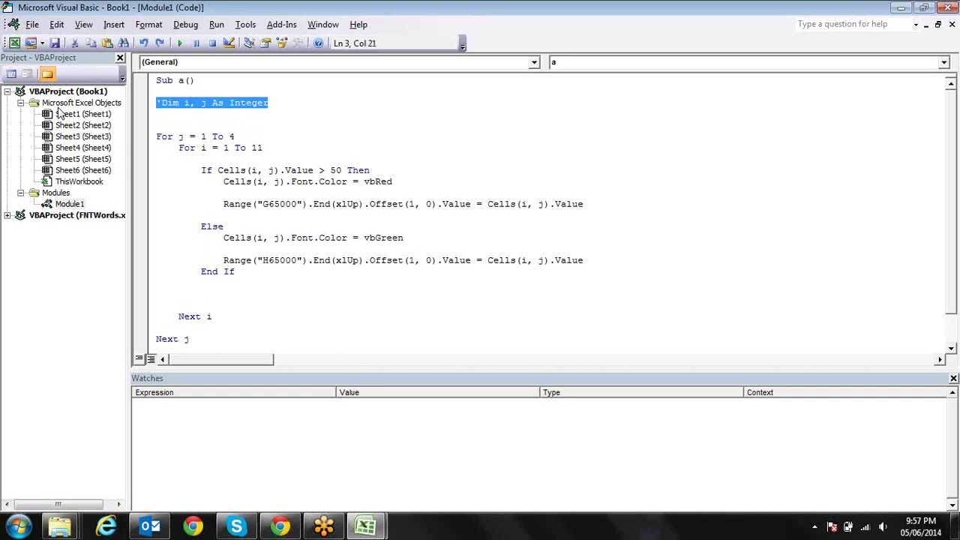
Uncomment the Dim line, drop j, then delete the whole Dim i As Integer line.
key(Left)
key(Delete)
key(Right)
key(Right)
key(Right)
key(Right)
key(Right)
key(Delete)
key(Delete)
key(Delete)
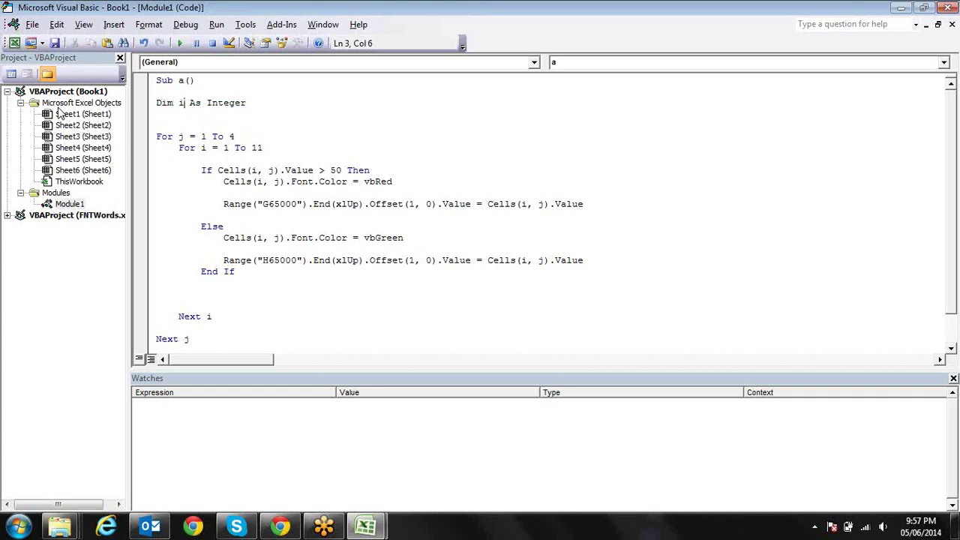
key(Down)
key(Down)
key(Up)
drag(255, 103, 159, 106)
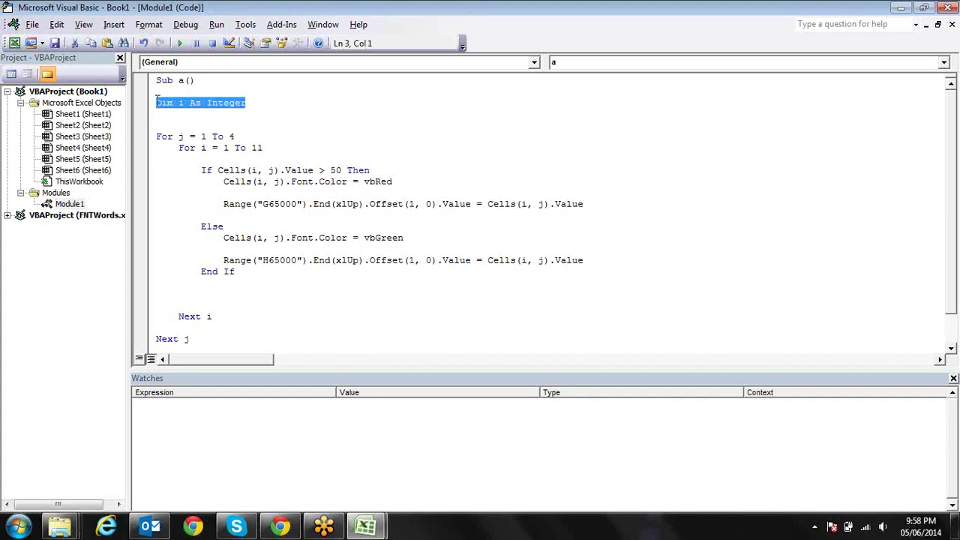
key(Delete)
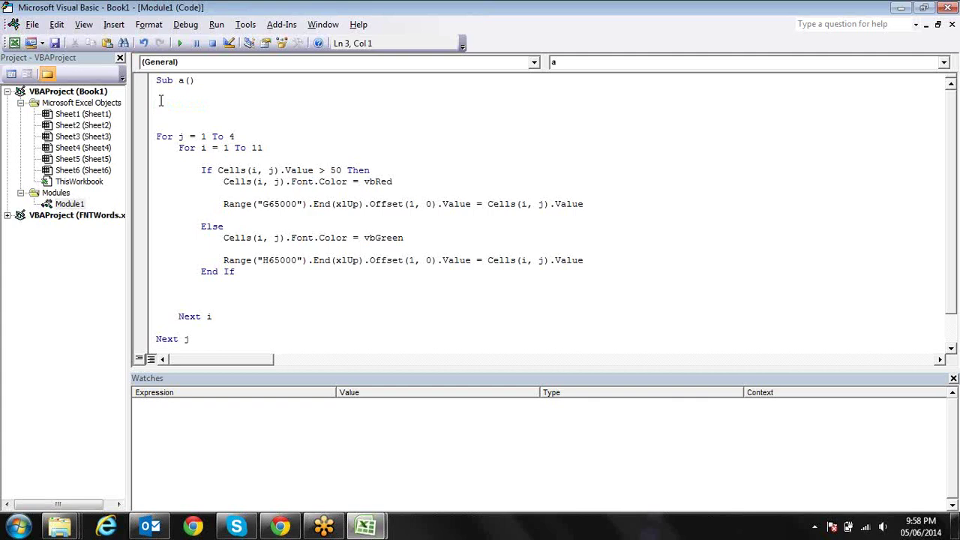
click(188, 136)
Add an a = 10 line under Sub a() with a blank line above it.
drag(210, 137, 180, 138)
click(185, 106)
text(a=10)
key(Return)
click(184, 108)
key(Left)
key(Home)
key(Return)
Declare Dim a As Integer and delete the a = 10 line.
click(156, 102)
text(dim a as Int)
key(Tab)
key(Down)
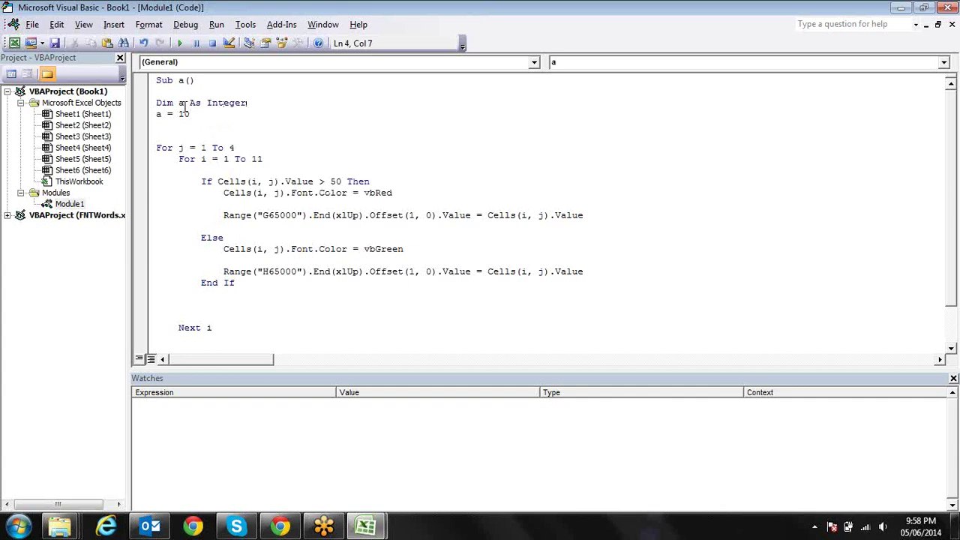
key(shift+Left)
key(shift+Left)
key(shift+Left)
key(shift+Left)
key(shift+Left)
key(shift+Left)
key(Delete)
key(Delete)
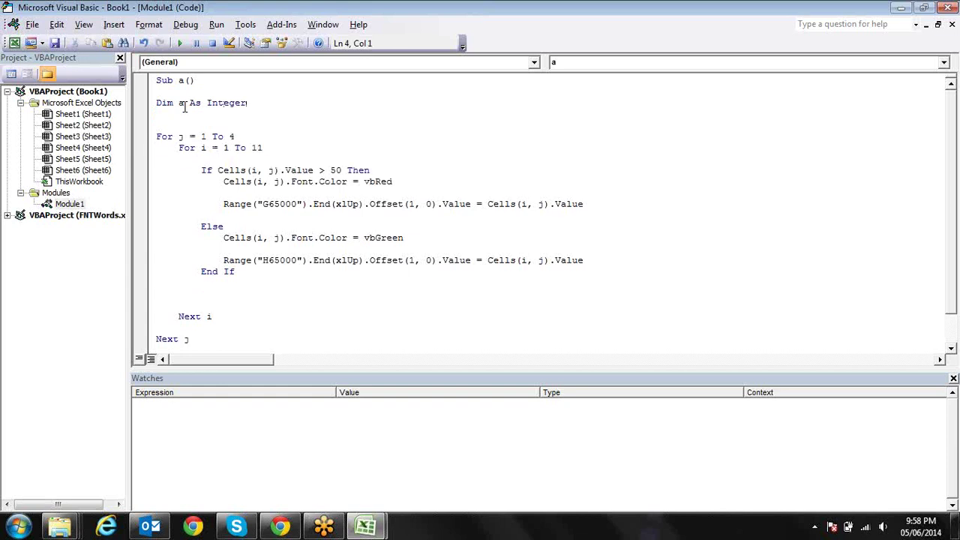
key(Delete)
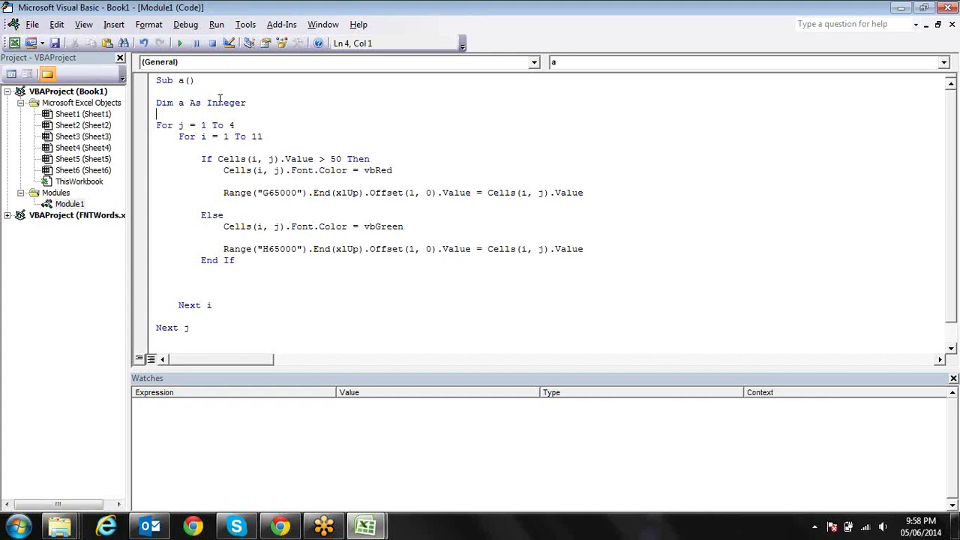
Insert blank lines above Sub a() for the declarations.
click(149, 80)
key(Return)
key(Return)
click(157, 79)
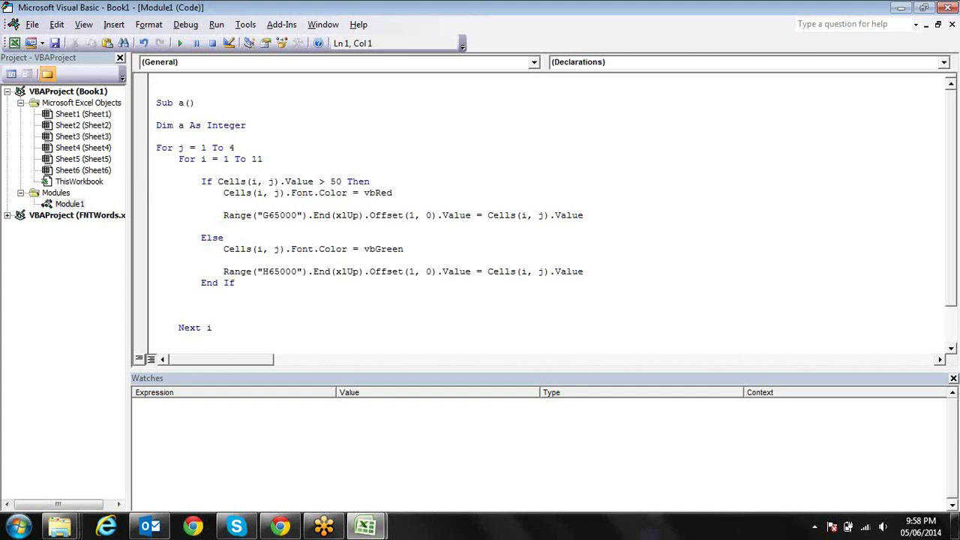
text(option expilict)
click(209, 120)
key(Return)
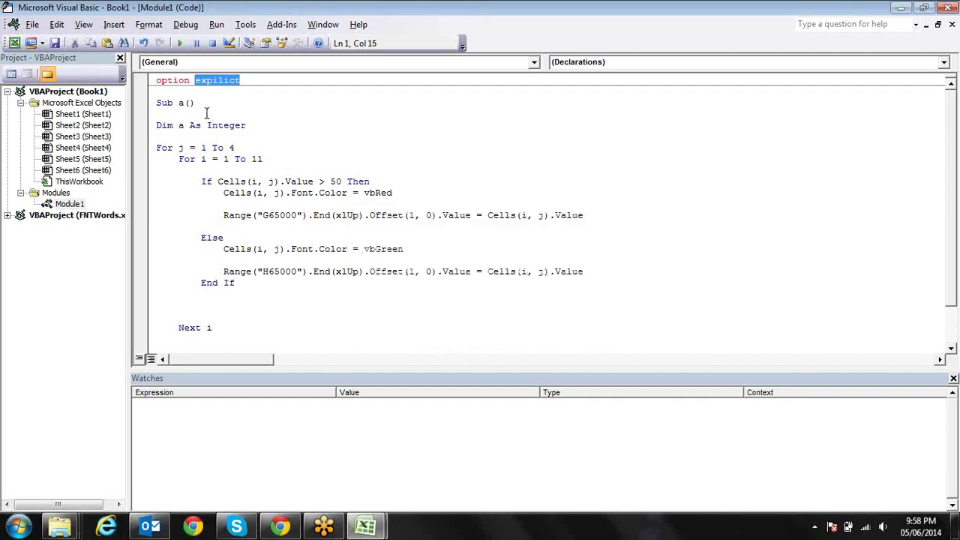
key(Left)
key(BackSpace)
key(BackSpace)
key(BackSpace)
key(BackSpace)
key(BackSpace)
key(BackSpace)
key(BackSpace)
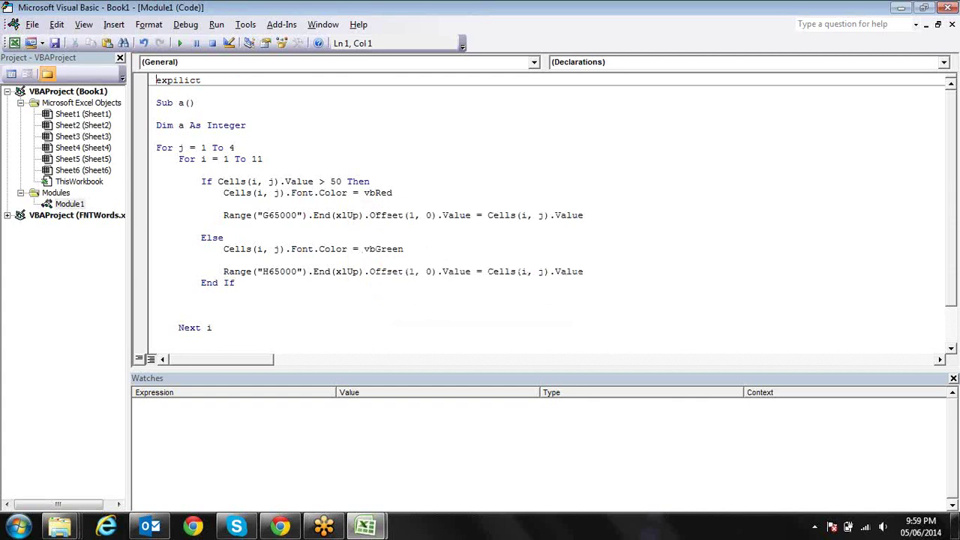
key(shift+Right)
key(shift+Right)
key(shift+Right)
key(shift+Right)
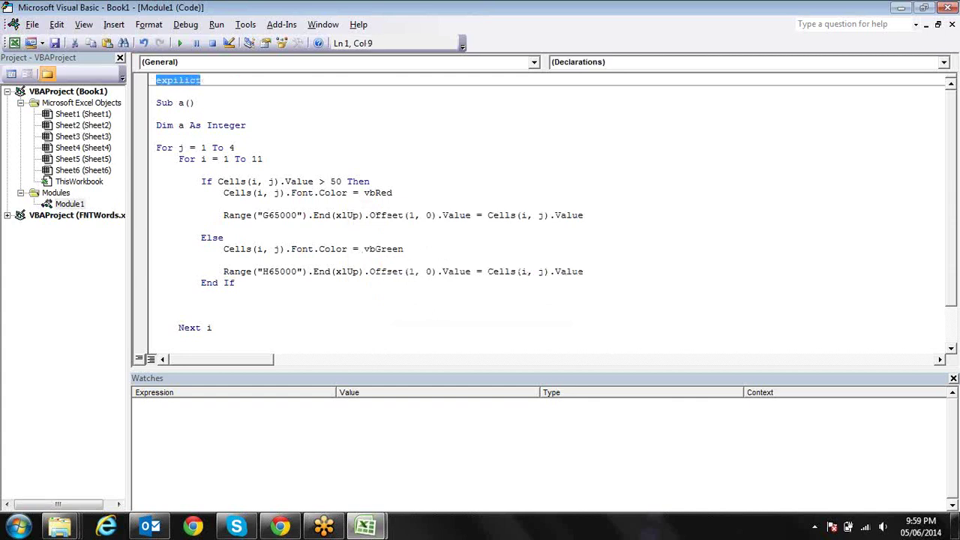
key(BackSpace)
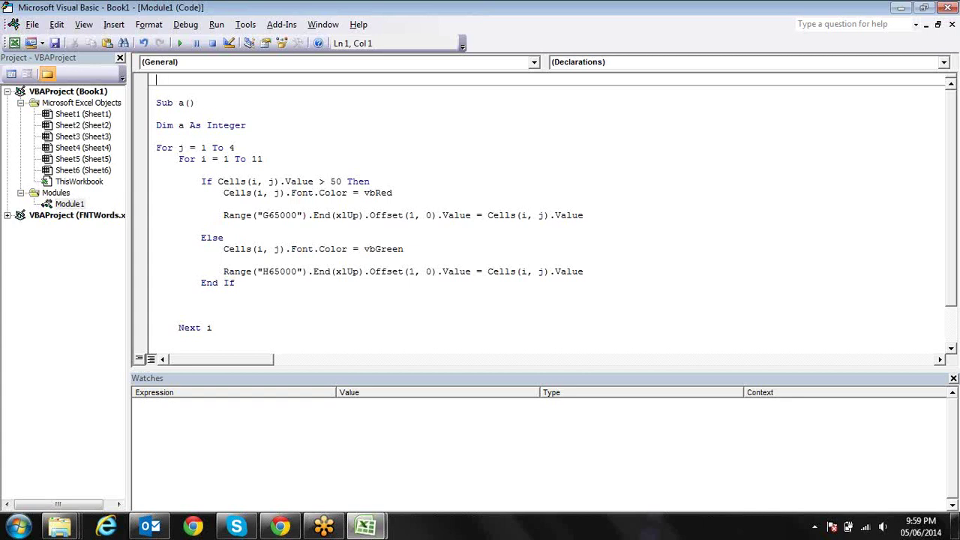
key(Down)
key(Down)
key(Down)
key(Down)
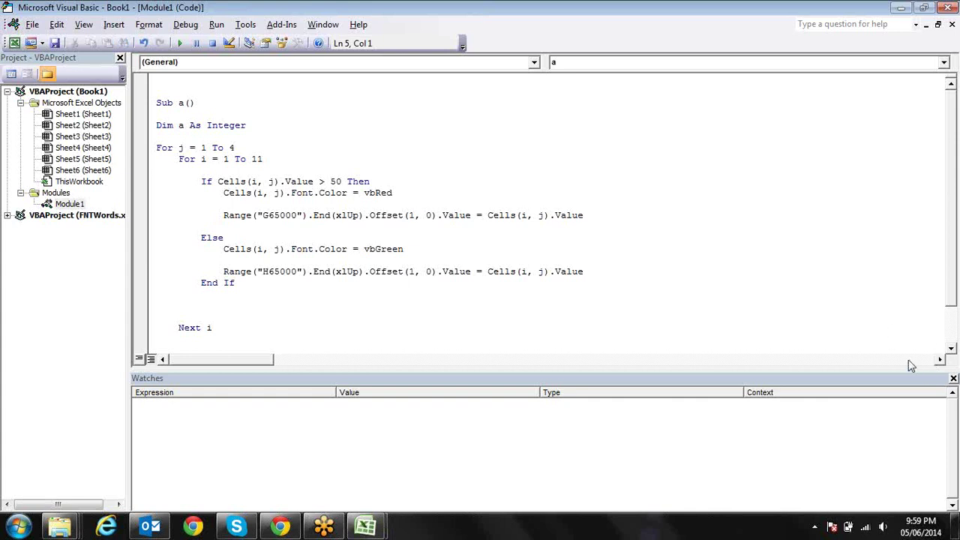
click(728, 328)
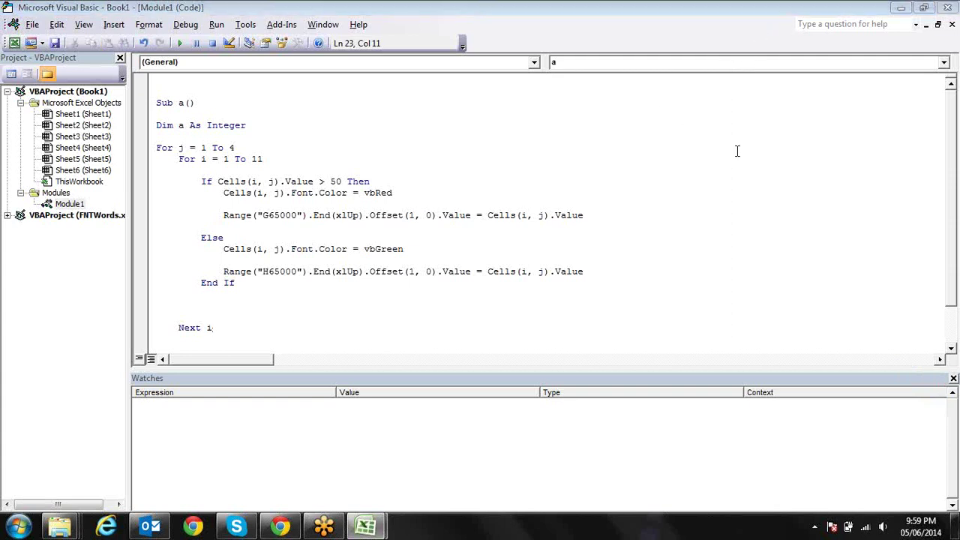
double_click(274, 182)
drag(275, 181, 218, 181)
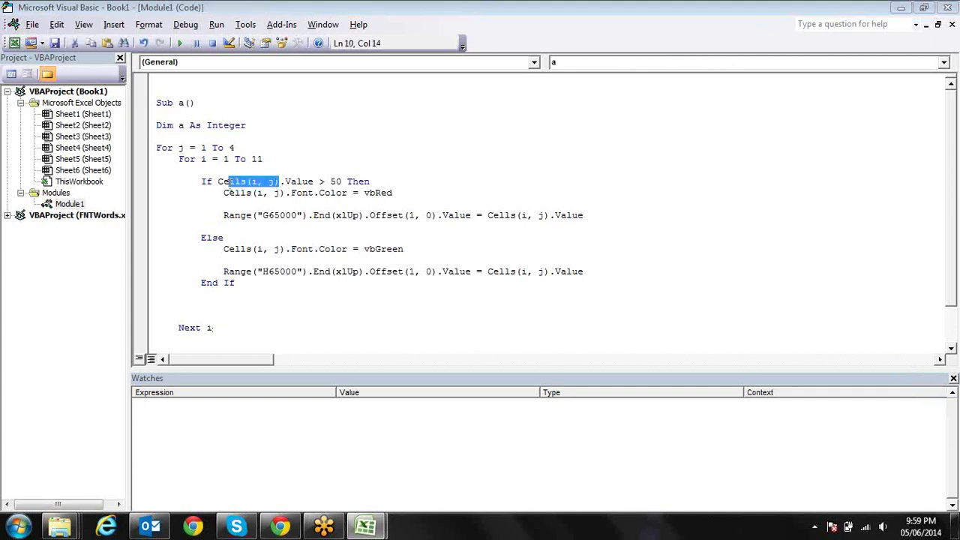
click(287, 203)
click(255, 181)
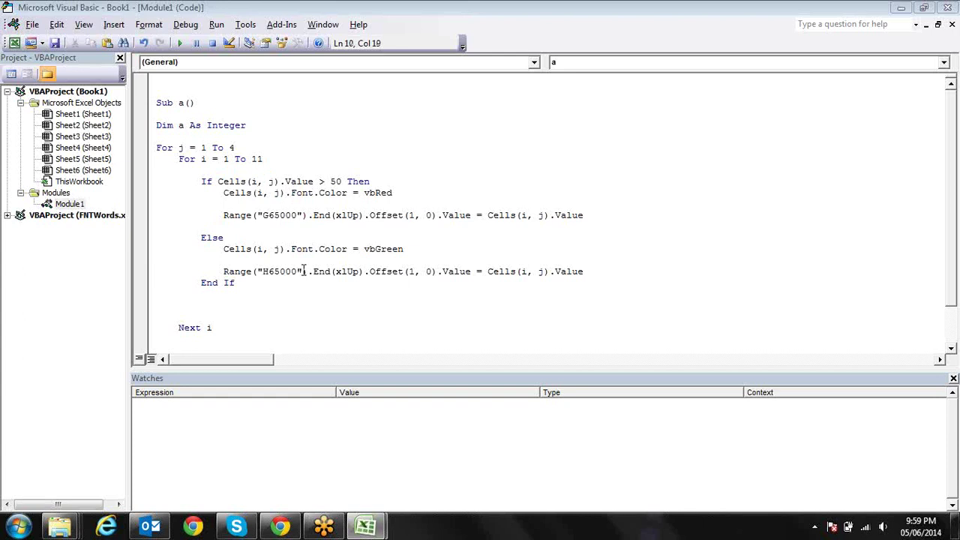
double_click(253, 182)
click(273, 182)
Replace a with i, j so the line reads Dim i, j As Integer.
click(187, 126)
key(BackSpace)
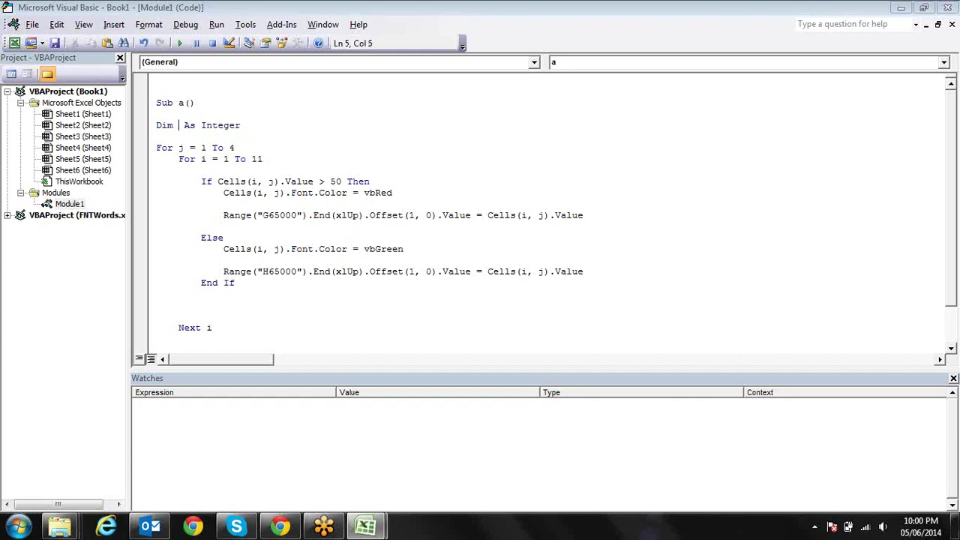
text(i, j)
key(Down)
key(Down)
Step through the For j and For i lines to check the loop counters.
key(Right)
key(Right)
key(Right)
key(Right)
key(Right)
key(Right)
key(Right)
key(Right)
key(Left)
key(Left)
key(Left)
key(Left)
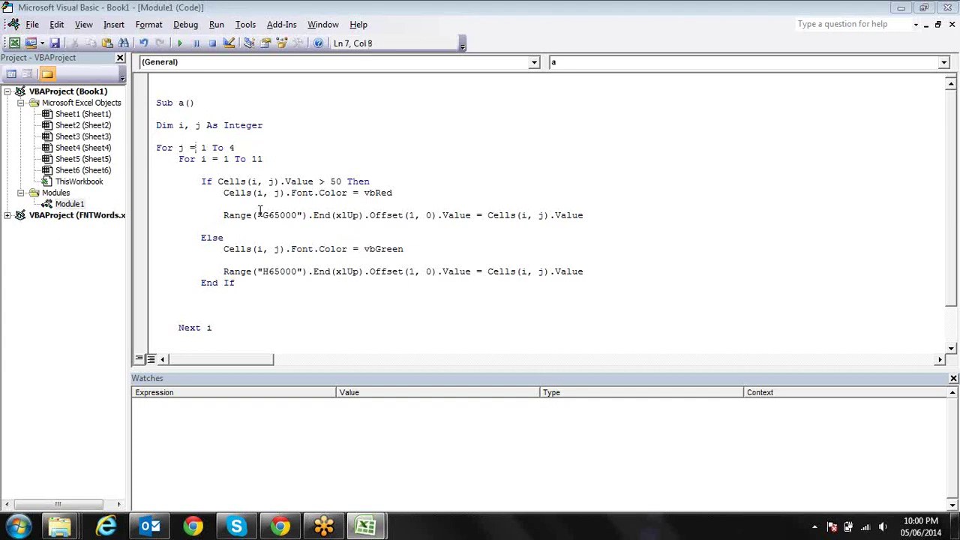
key(Left)
key(Left)
key(Left)
key(Right)
key(Right)
key(Down)
key(Right)
key(Right)
key(Right)
key(Up)
key(Left)
key(Left)
key(Left)
key(Left)
key(shift+Right)
key(shift+Right)
key(Left)
key(Left)
key(Left)
key(Left)
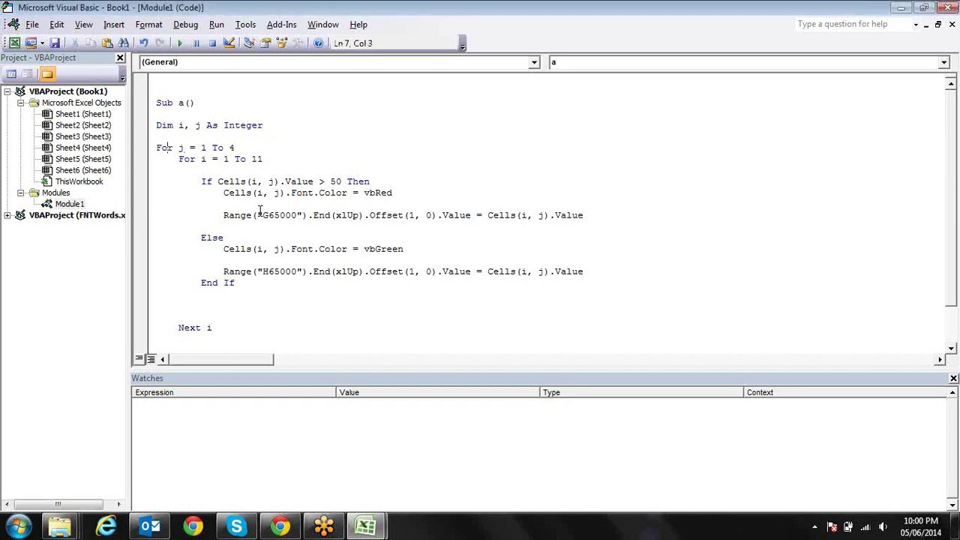
key(Right)
key(Right)
key(Right)
key(Right)
key(Right)
key(Right)
key(Right)
key(Right)
key(Right)
click(276, 192)
drag(218, 182, 280, 180)
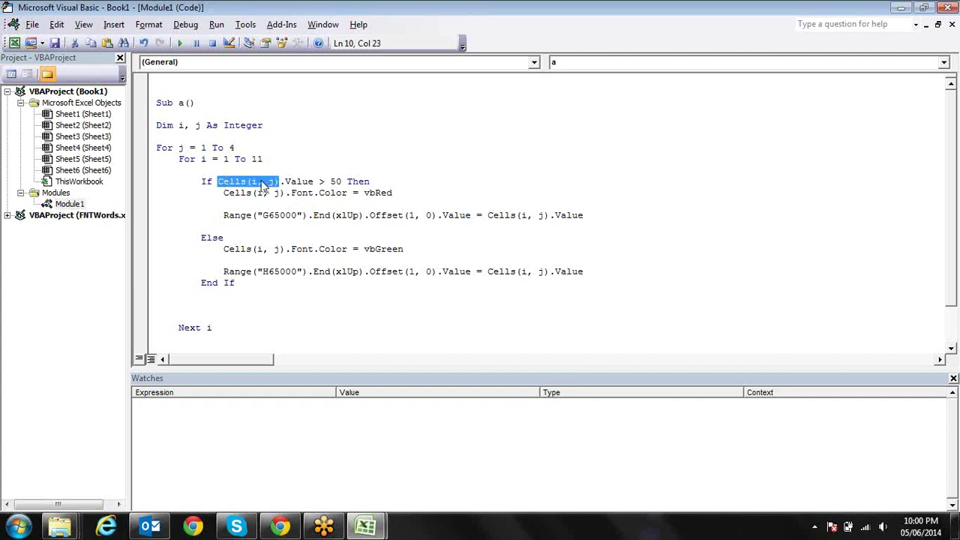
click(257, 181)
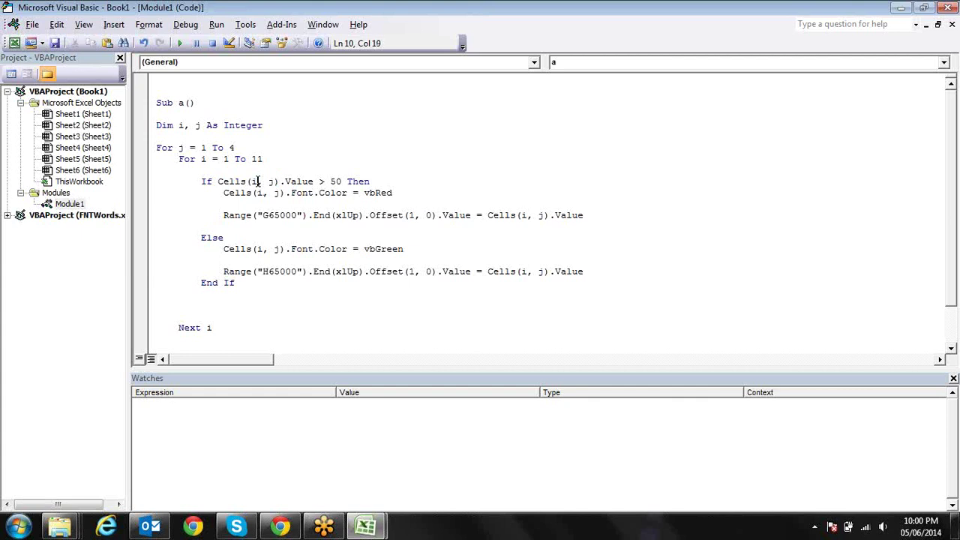
key(Right)
key(Right)
double_click(253, 181)
text(1)
key(Right)
key(Right)
key(BackSpace)
text(2)
key(BackSpace)
text(j)
click(269, 181)
click(256, 181)
key(BackSpace)
text(i)
key(Down)
key(Up)
key(Up)
key(Up)
key(Up)
click(256, 159)
key(Up)
double_click(202, 148)
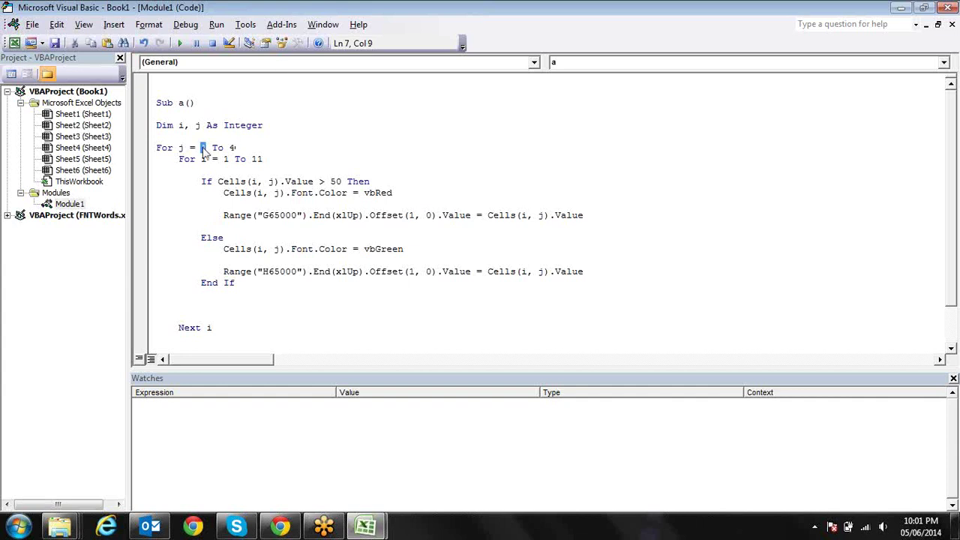
click(235, 148)
drag(218, 216, 443, 215)
click(421, 215)
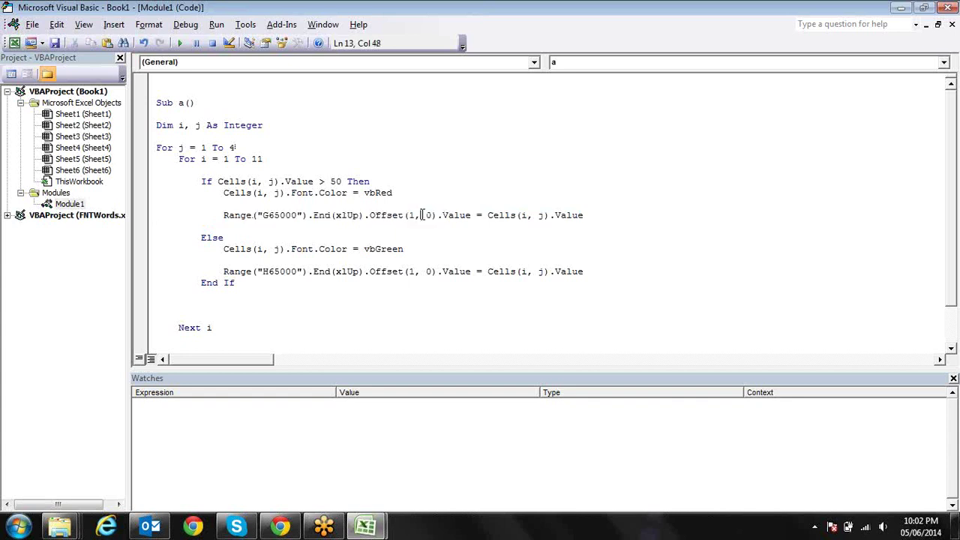
drag(471, 215, 229, 216)
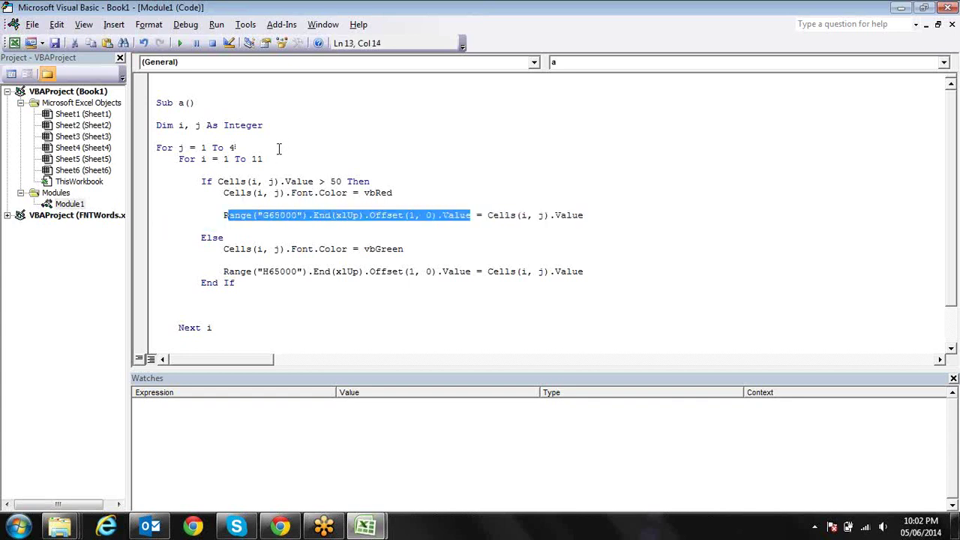
click(269, 148)
drag(268, 148, 251, 159)
click(264, 159)
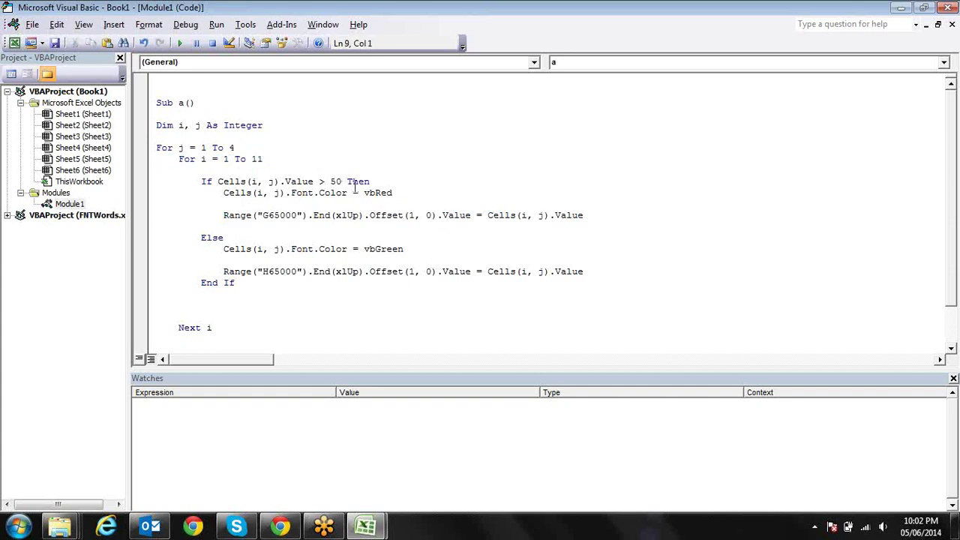
click(405, 208)
Review and highlight the If…Else block in Sub a.
key(Down)
key(Down)
key(Down)
key(Up)
key(Up)
key(Up)
key(Up)
key(Up)
key(Up)
key(Up)
key(Left)
key(Left)
key(Left)
key(shift+Down)
key(shift+Down)
key(shift+Down)
key(shift+Down)
key(shift+Down)
key(shift+Down)
key(shift+Down)
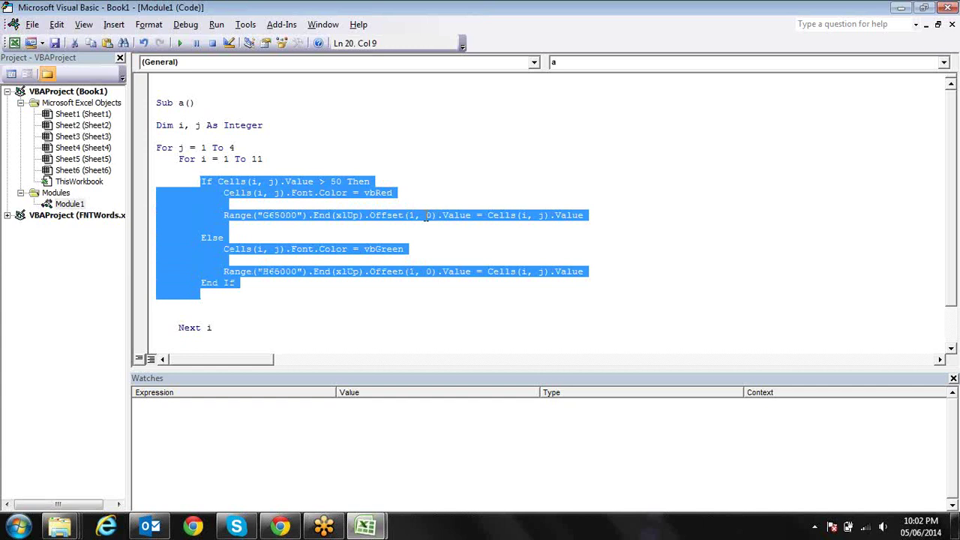
key(Down)
key(Down)
key(Down)
key(Down)
key(Down)
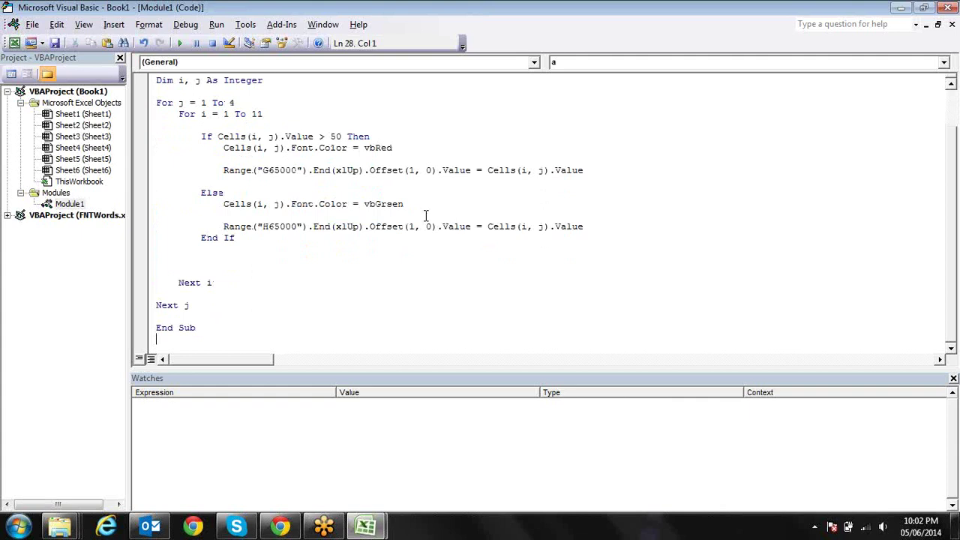
Add an empty Sub b() procedure with blank body lines below End Sub.
click(222, 332)
key(Return)
key(Return)
key(Return)
text(sub )
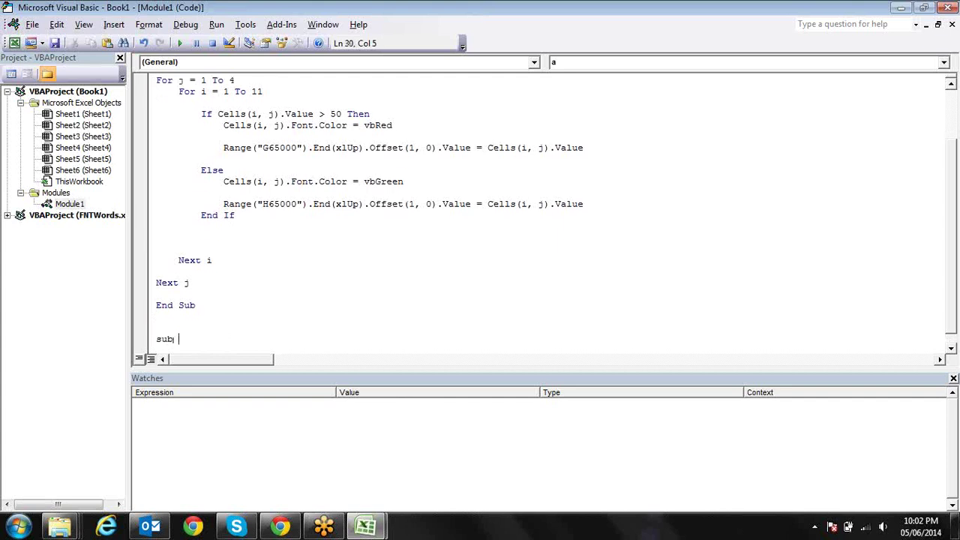
text(b())
key(Return)
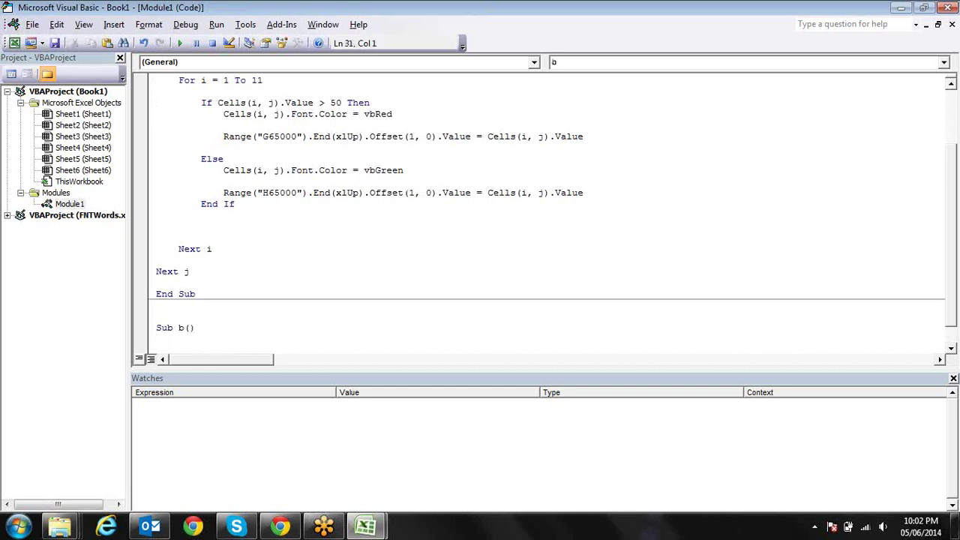
key(Down)
key(Down)
key(Return)
key(Return)
key(Down)
key(Down)
key(Up)
key(Up)
key(alt+F11)
key(alt+F11)
key(alt+F11)
On Sheet2, type the Name header and Sandeep, then auto-fill names down to row 7.
click(107, 491)
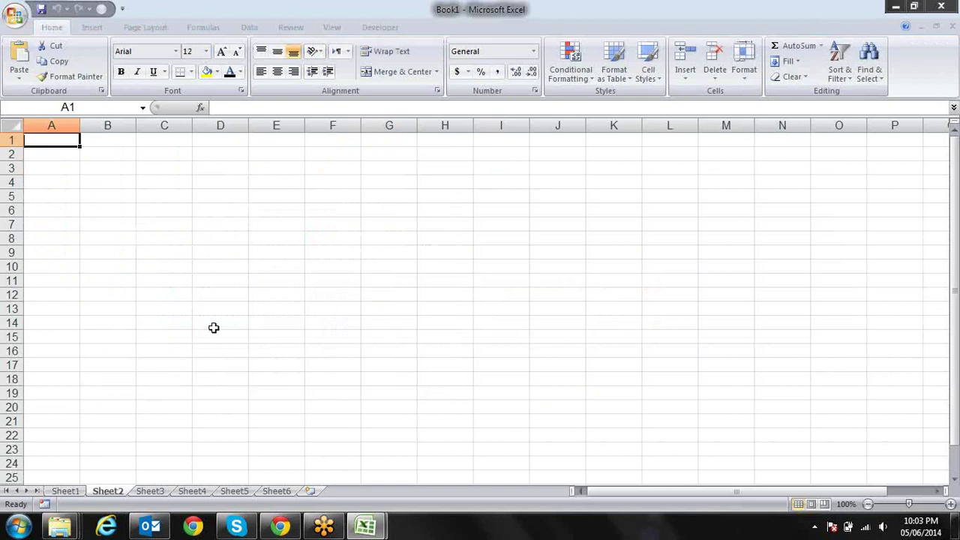
key(Right)
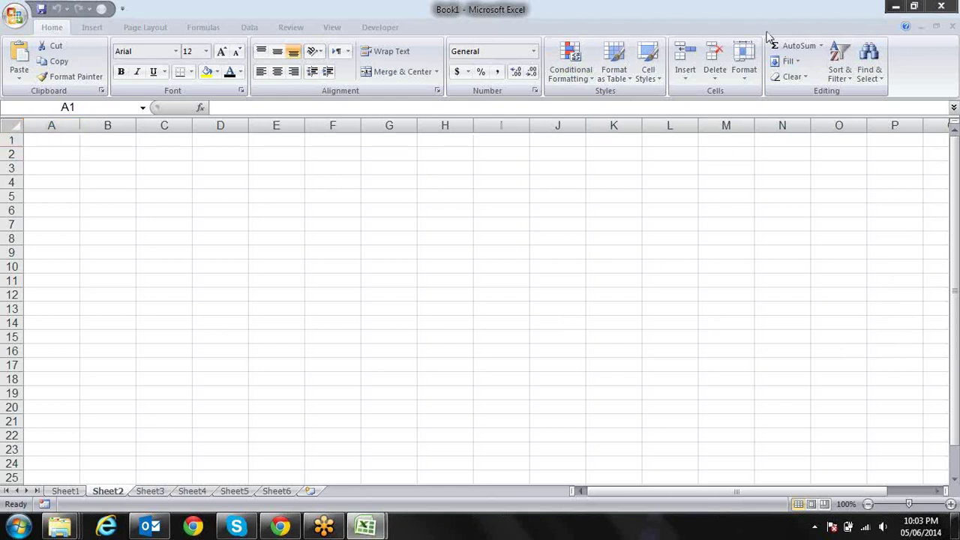
key(Right)
key(Right)
key(Home)
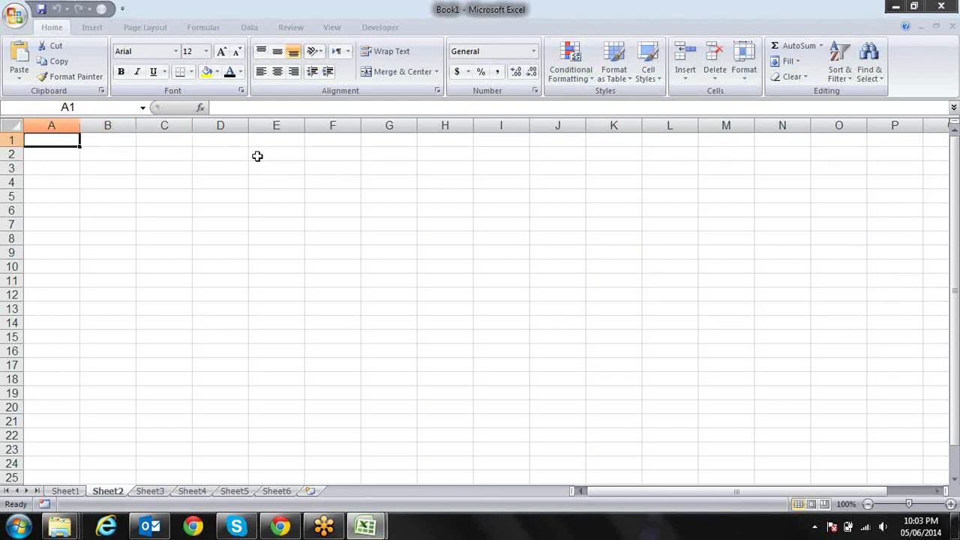
text(N)
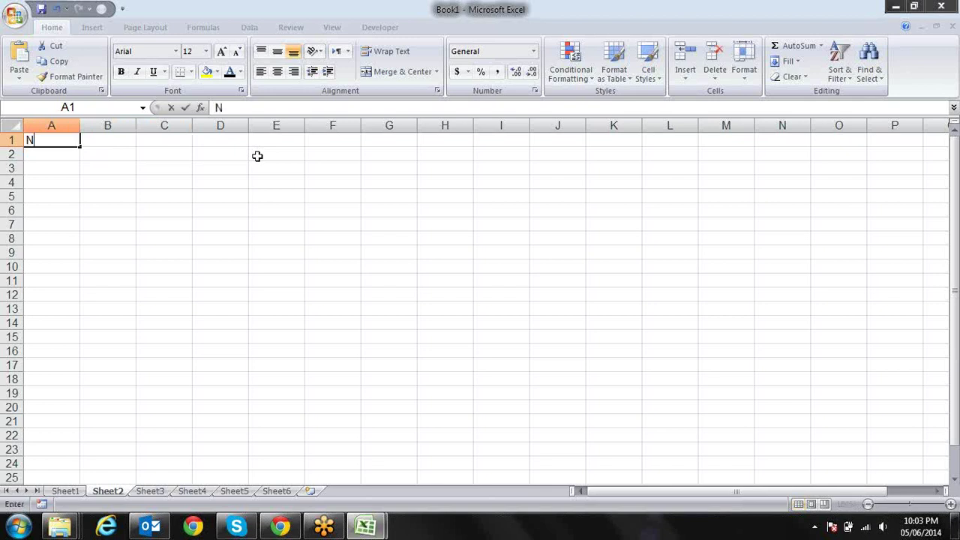
text(ame)
key(Return)
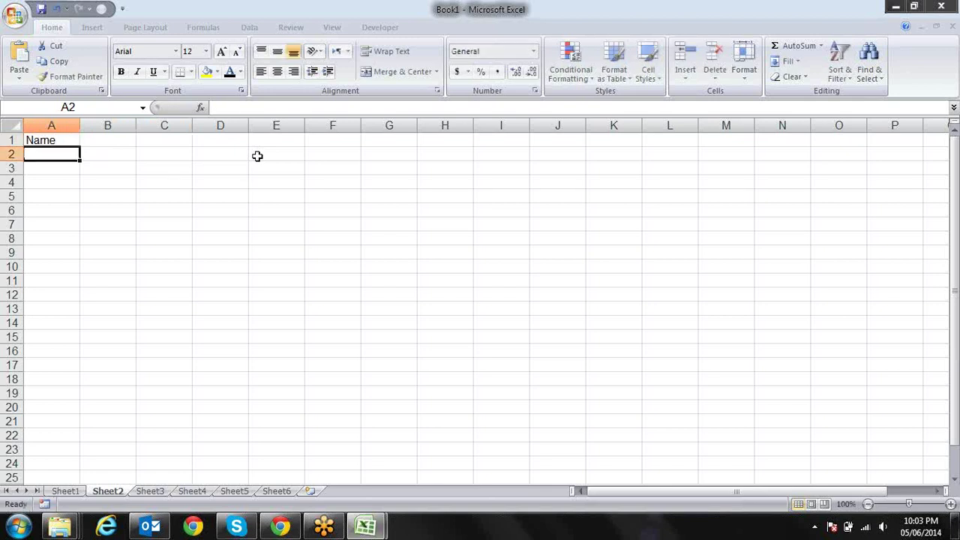
text(Sandeep)
key(Up)
key(Down)
drag(80, 159, 82, 236)
Type R1 in B1 and fill it right to create R2 and R3 headers.
click(114, 142)
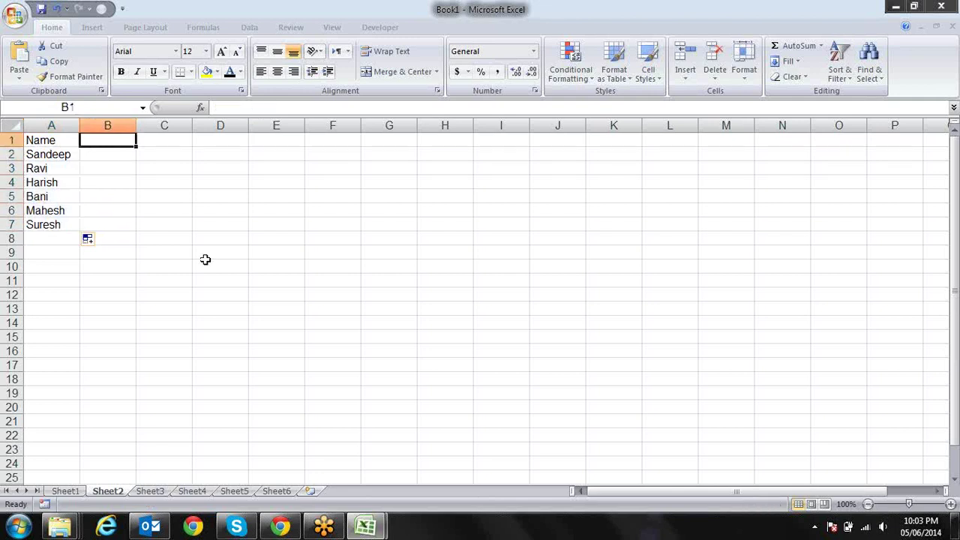
text(R1)
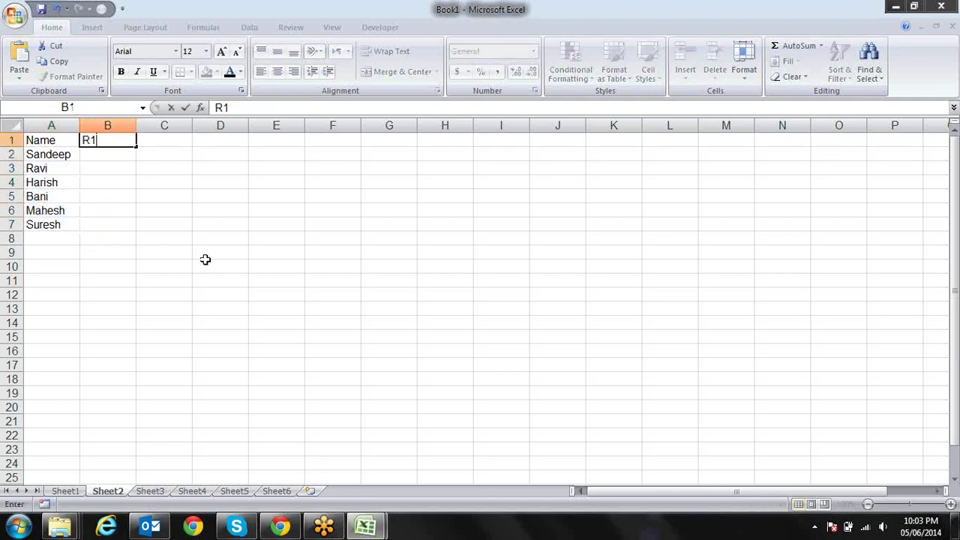
key(Return)
key(Up)
drag(136, 146, 249, 149)
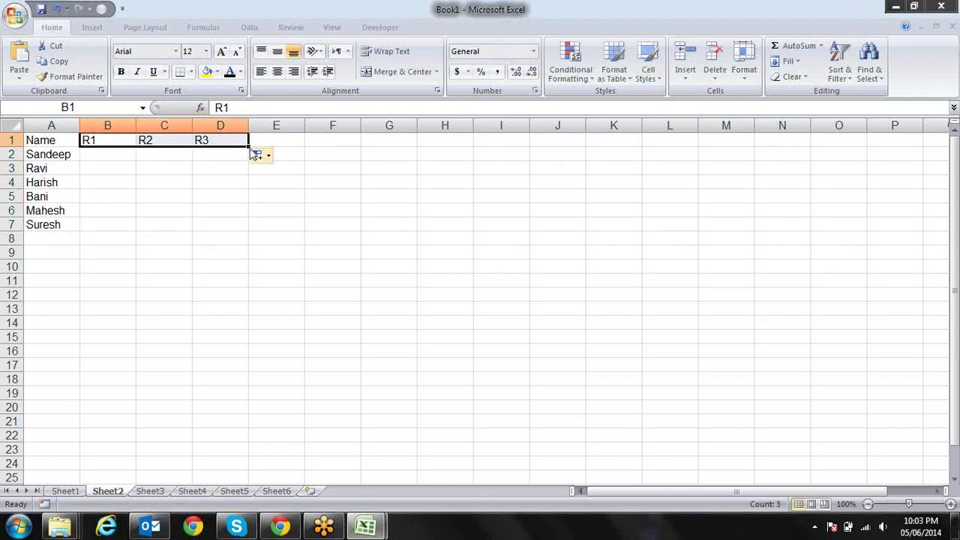
Enter the Y/N results for rows 2–4: Y N Y, N Y N, Y Y N.
click(93, 155)
text(Y)
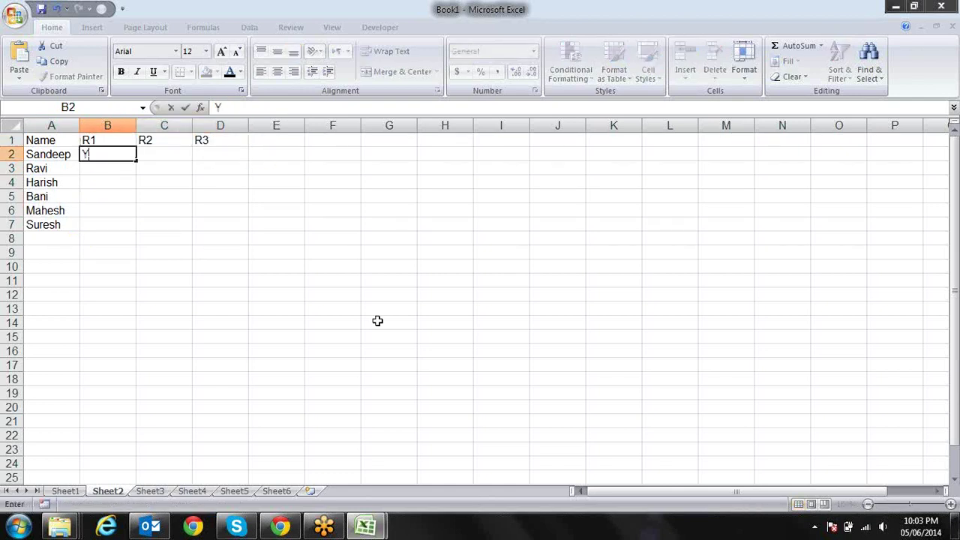
key(Tab)
text(N)
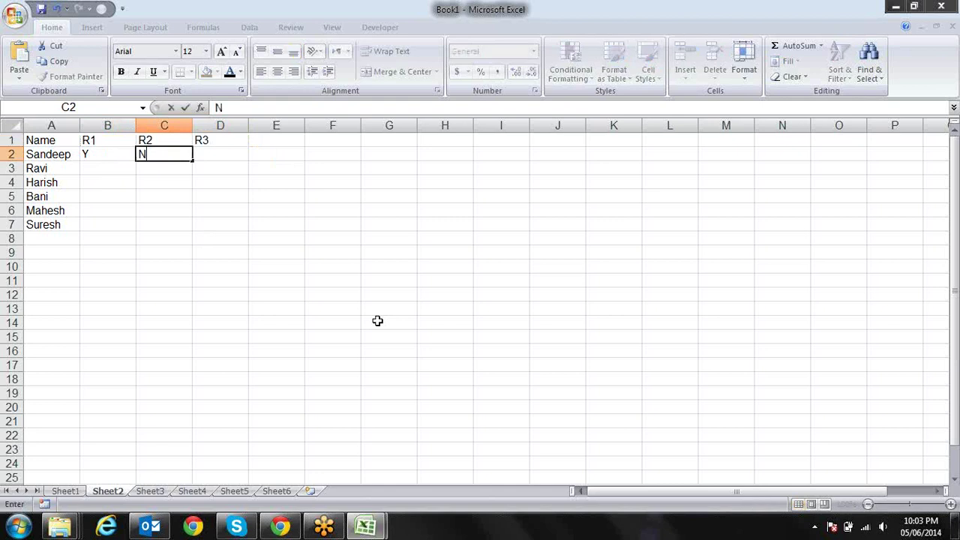
key(Tab)
text(Y)
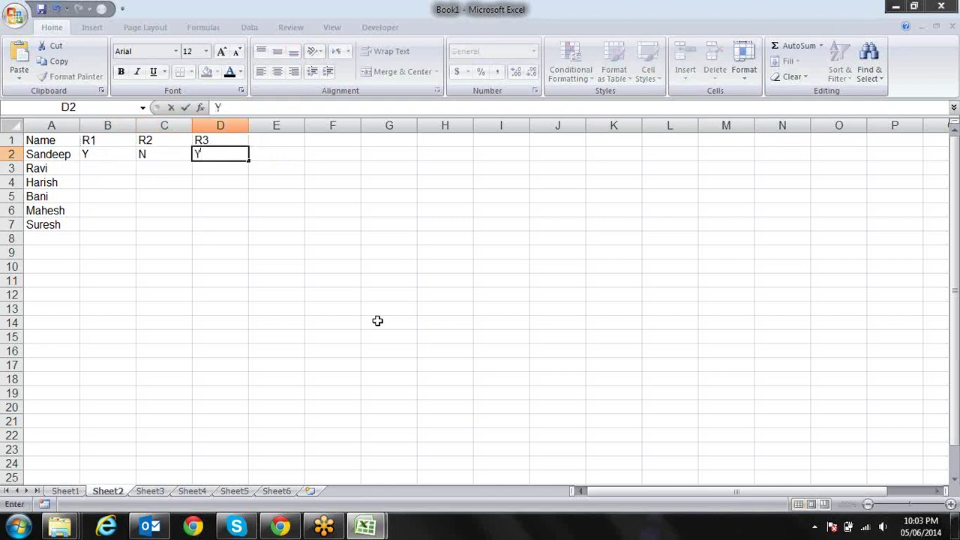
key(Down)
key(Left)
key(Left)
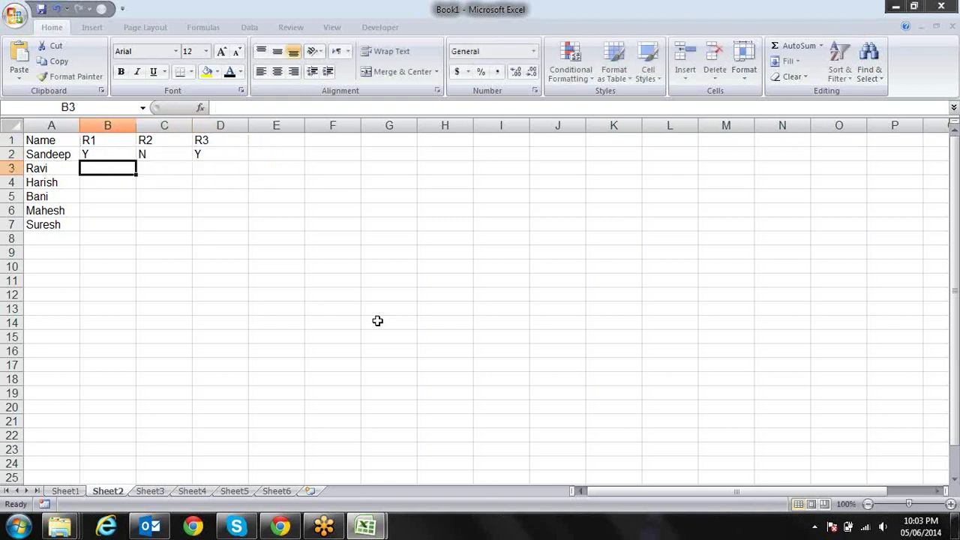
text(N)
key(Tab)
text(Y)
key(Tab)
text(N)
key(Return)
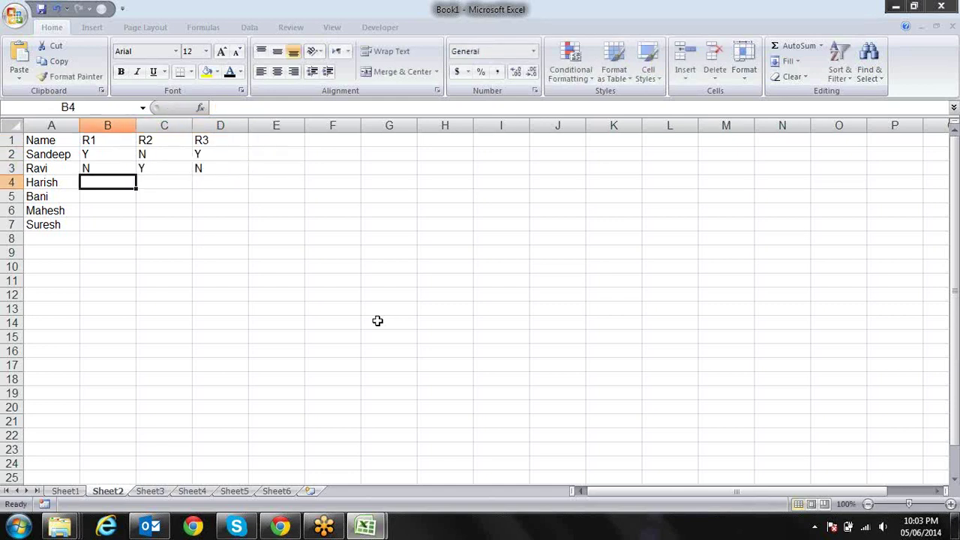
text(Y)
key(Tab)
text(Y)
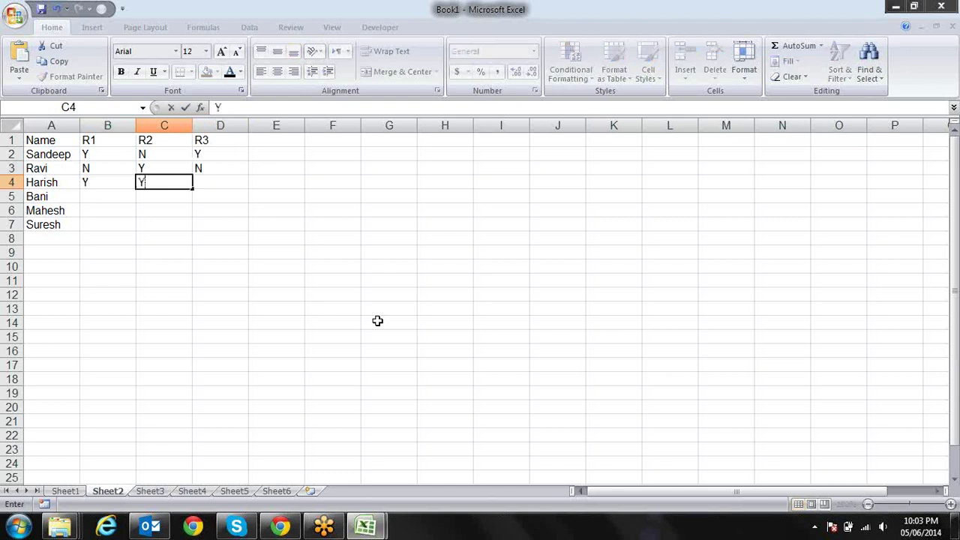
key(Tab)
text(N)
key(Return)
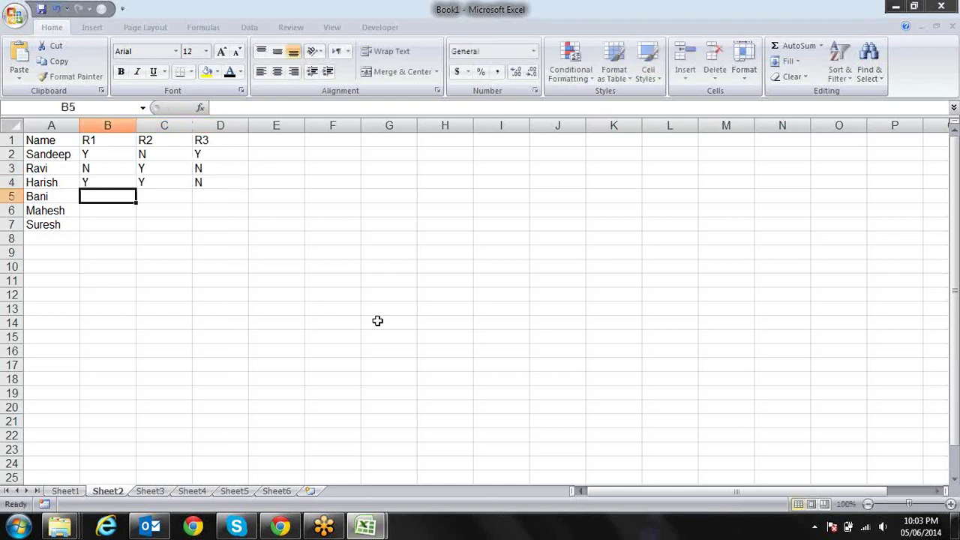
Enter rows 5–7 as N N Y, Y Y Y, N N N to complete B2:D7.
text(N)
key(Tab)
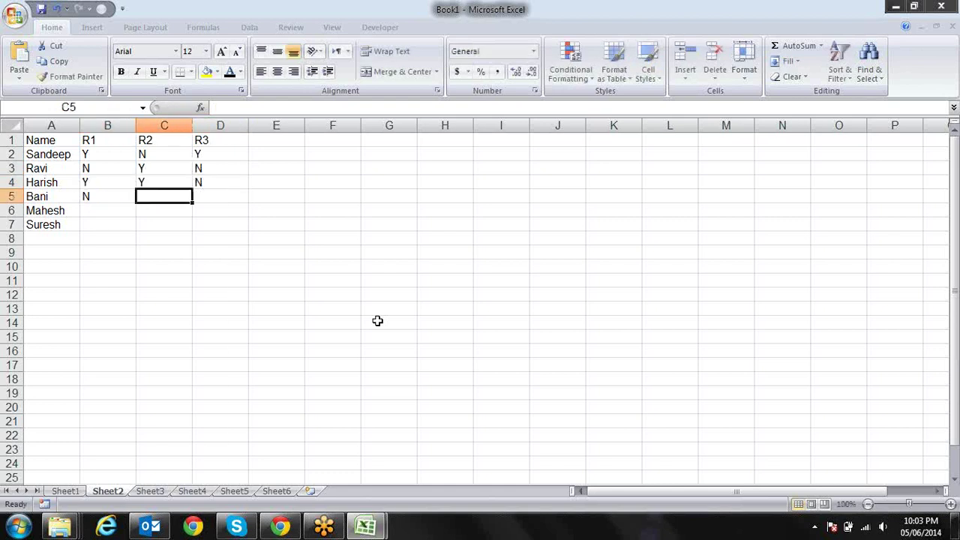
text(N)
key(Tab)
text(Y)
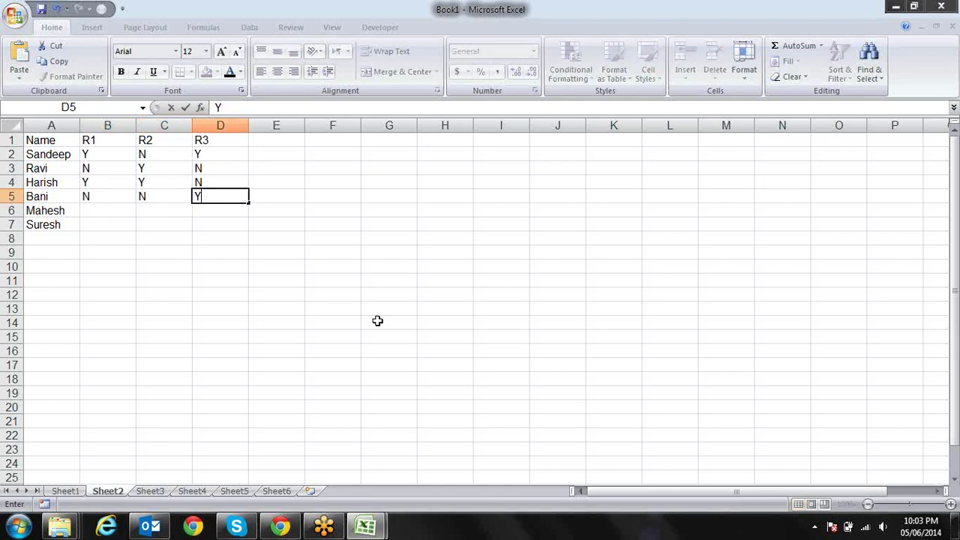
key(Return)
text(Y)
key(Tab)
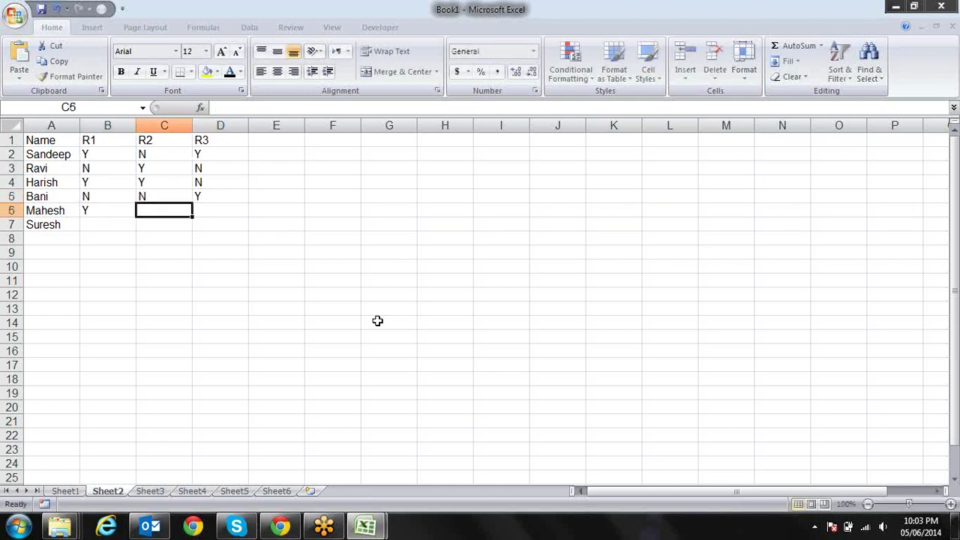
text(Y)
key(Tab)
text(Y)
key(Return)
text(N)
key(Tab)
text(mi)
key(BackSpace)
key(BackSpace)
text(N)
key(Tab)
text(N)
key(Return)
key(Up)
key(Up)
key(Up)
key(Up)
key(Up)
key(Up)
key(Up)
key(Right)
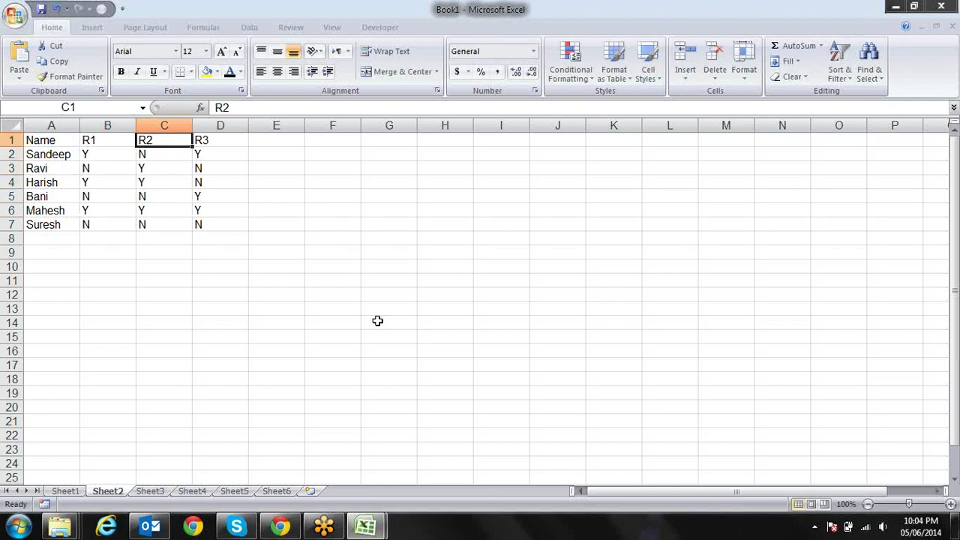
key(Right)
key(Right)
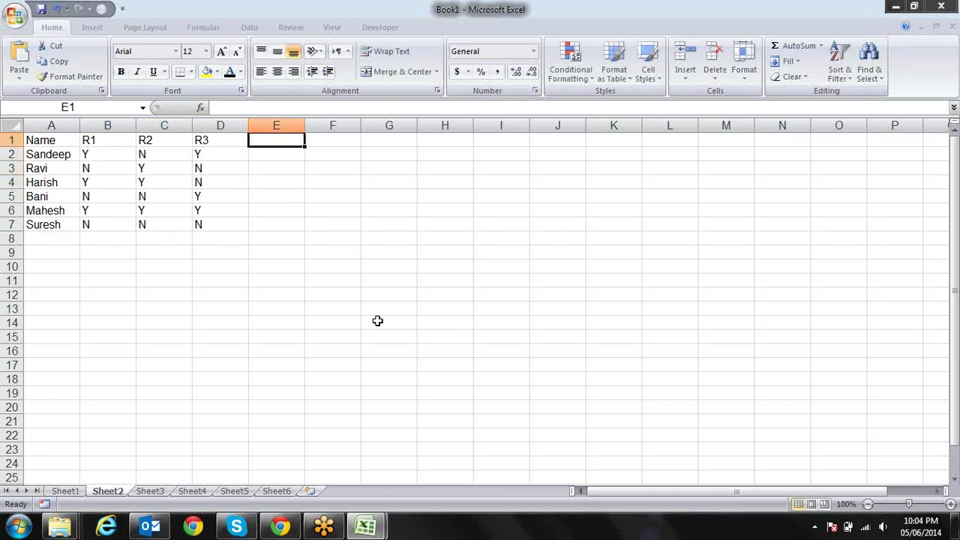
Enter =IF(B2="Y",IF(C2="Y",IF(D2="Y","Selected","Rejected"),"Rejected"),"Rejected") in E2.
key(Down)
key(Left)
key(Left)
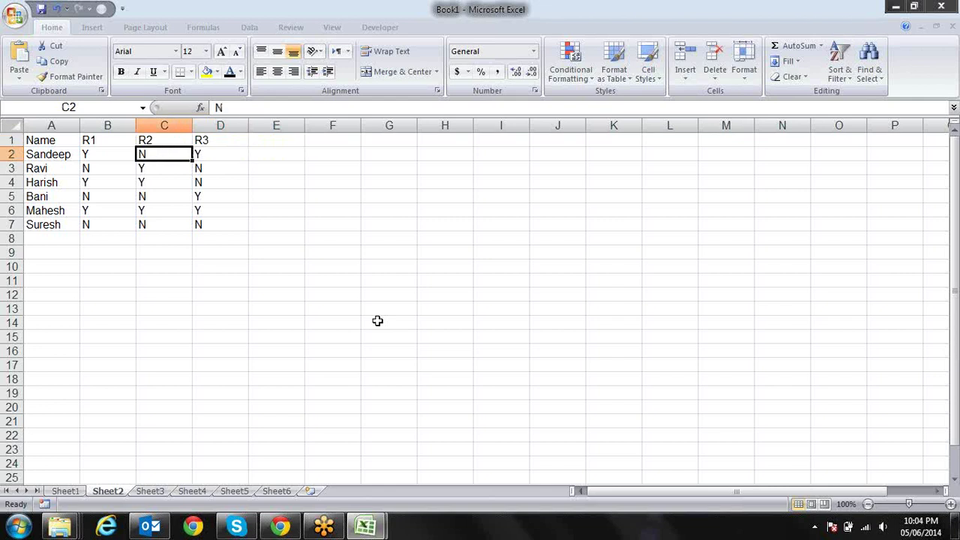
key(Left)
key(Right)
key(Right)
key(Right)
text(=)
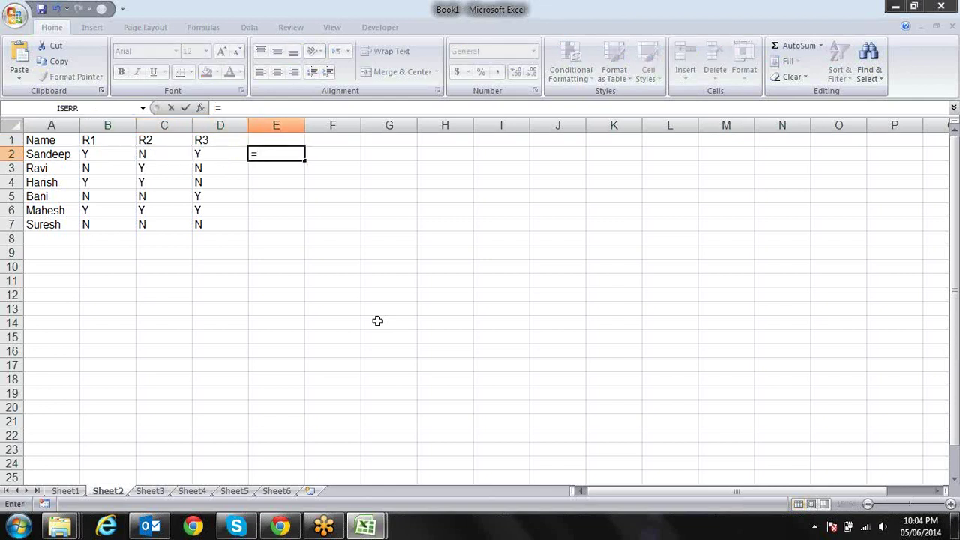
text(IF()
key(Left)
key(Left)
key(Left)
text(="Y")
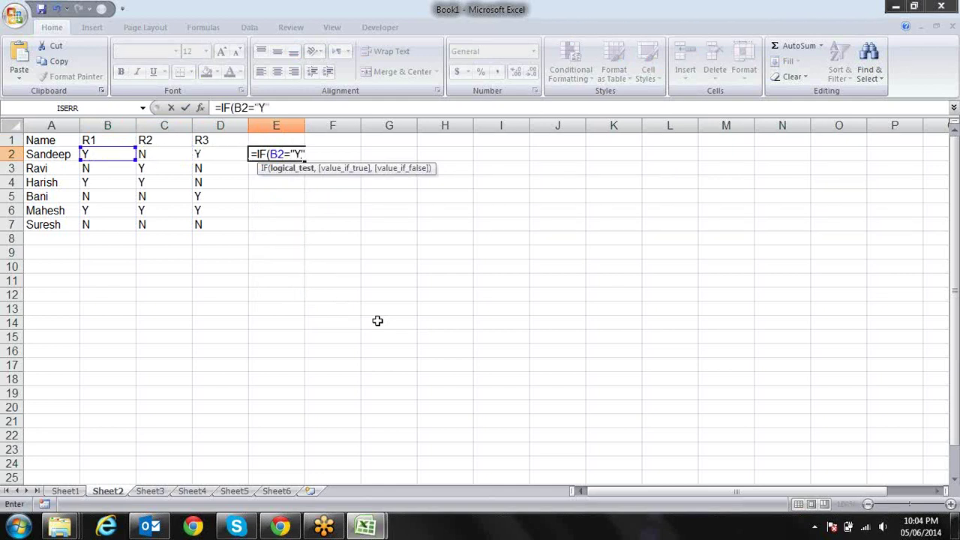
text(,)
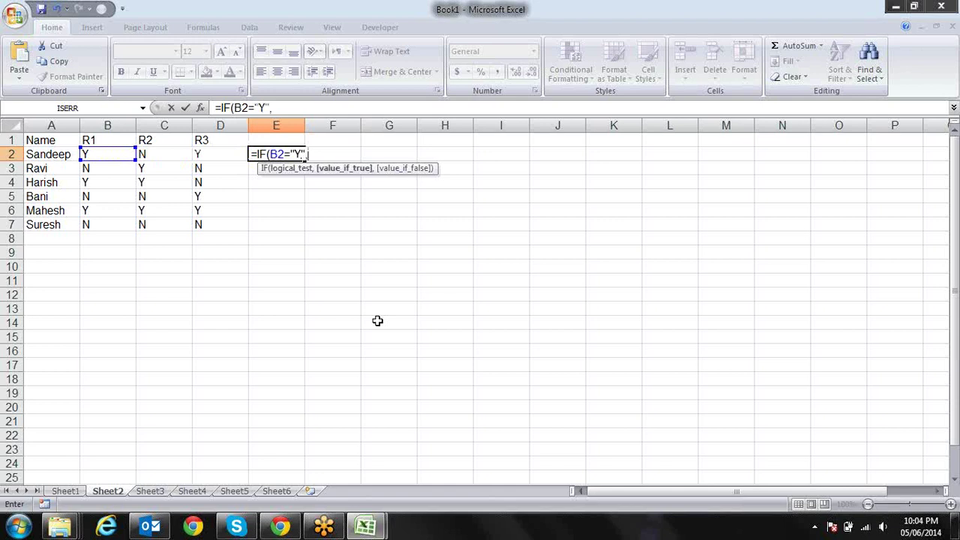
text(IF()
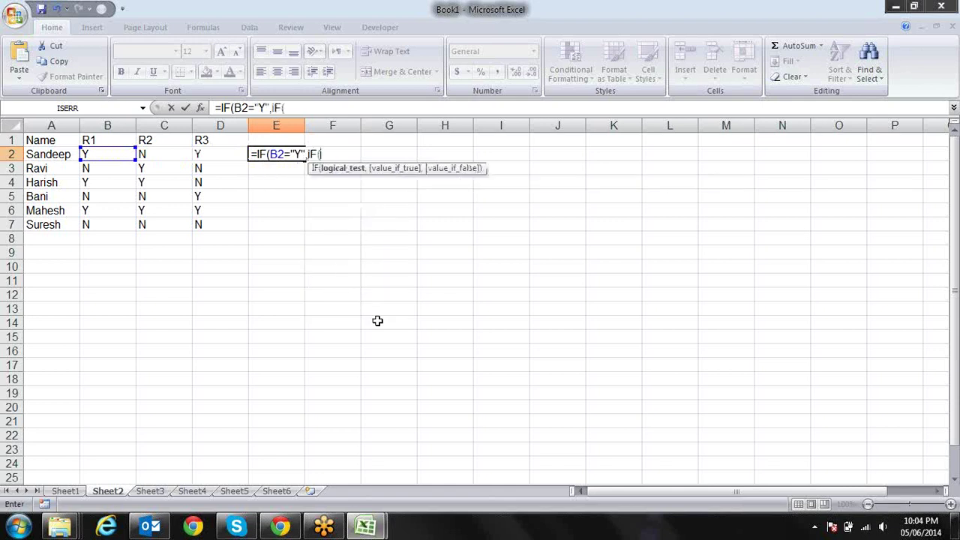
click(172, 157)
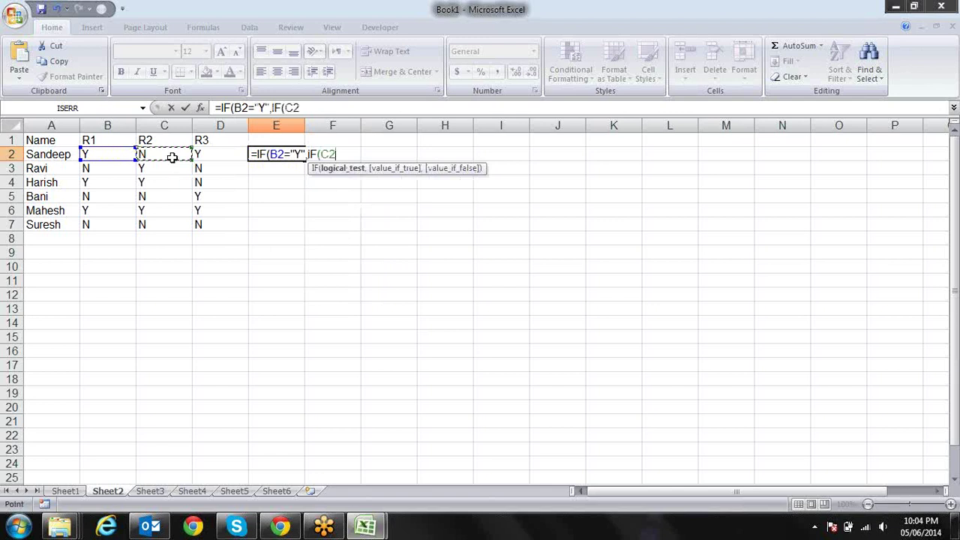
text(="Y")
text(,)
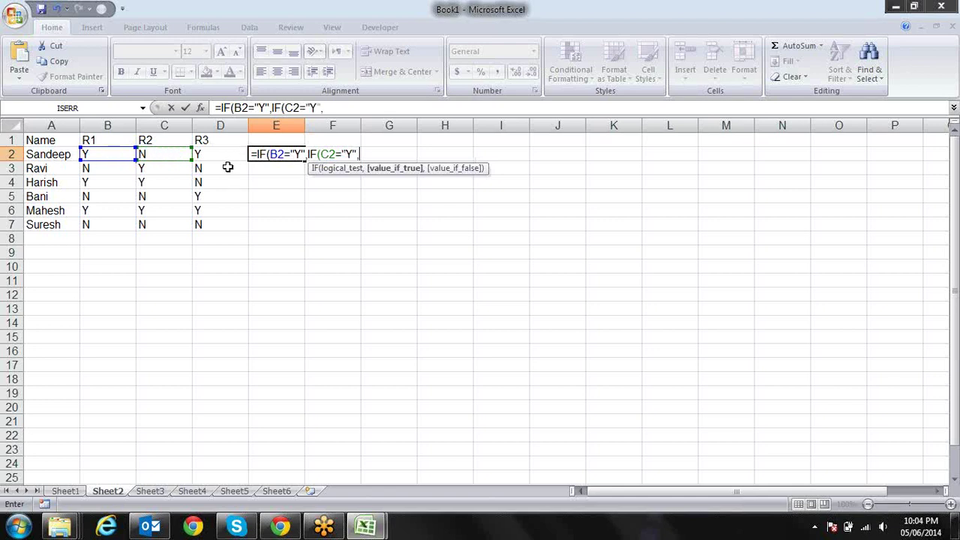
text(if()
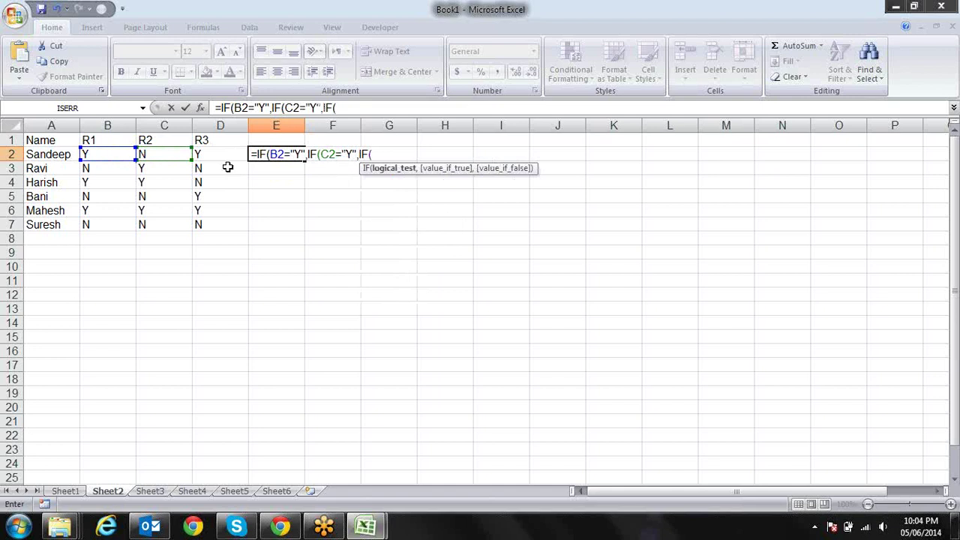
text(D2="Y)
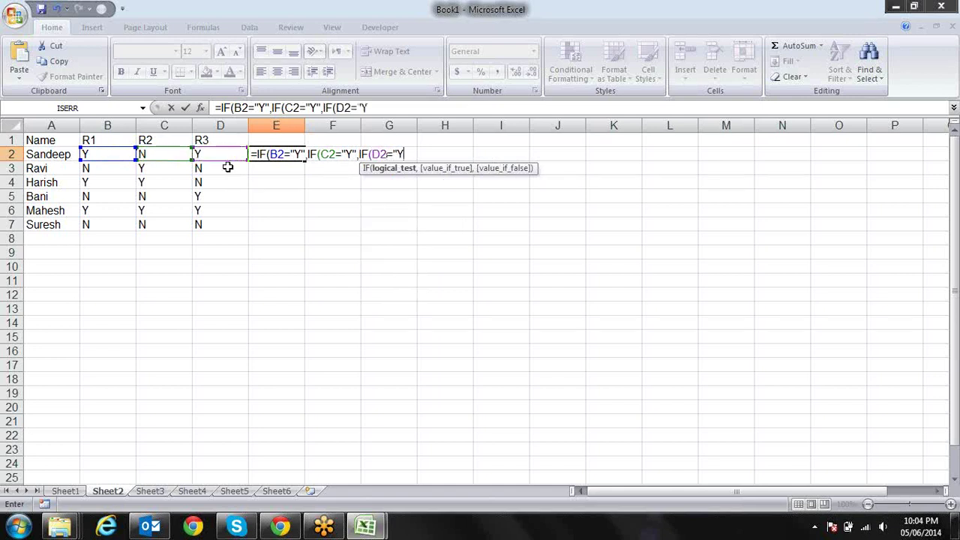
text(")
text(,)
text("S)
text(else)
key(BackSpace)
key(BackSpace)
text(ected",)
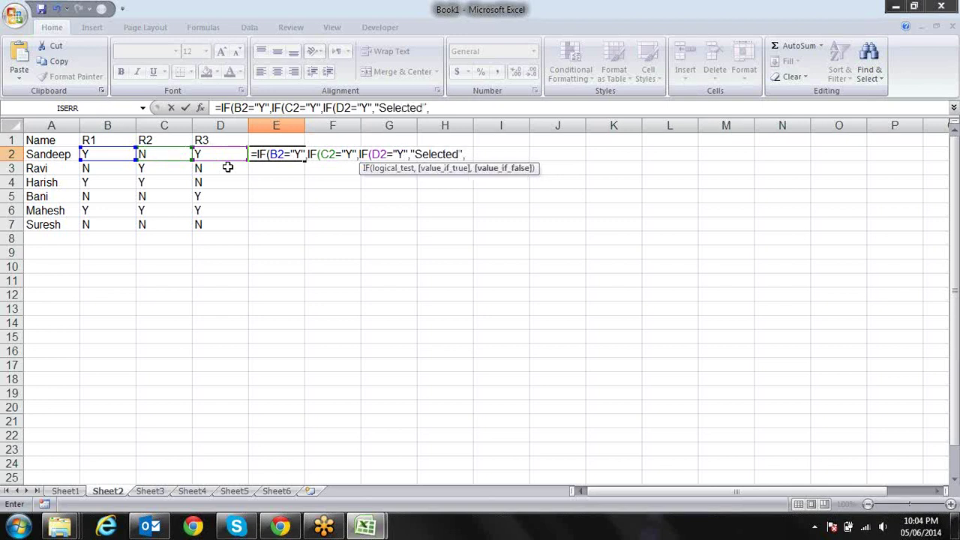
text(")
text(Re)
text(jected)
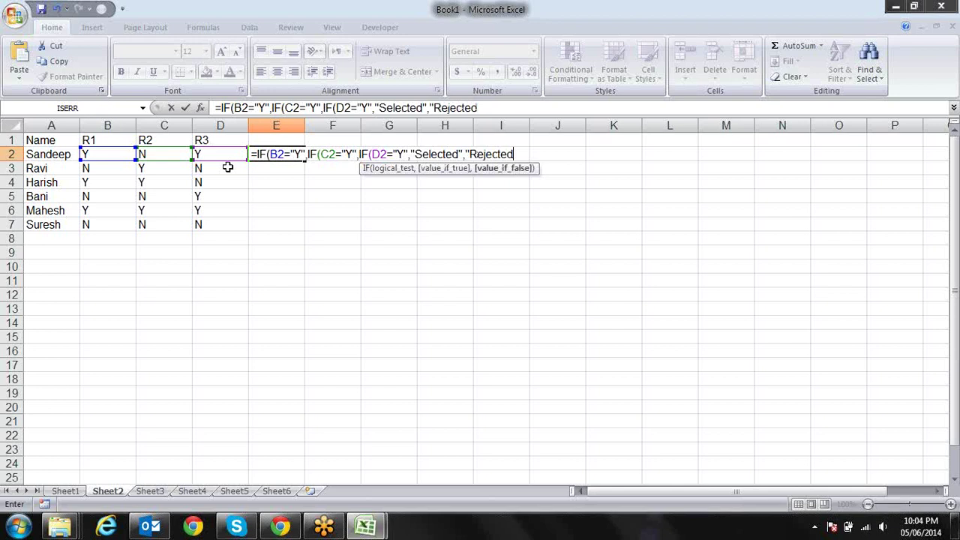
text("))
text(,")
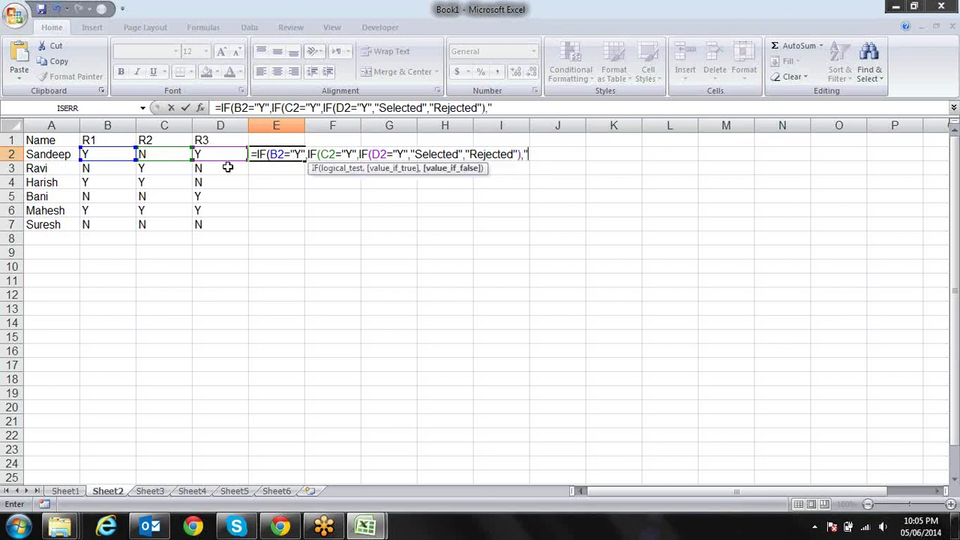
text(Re)
text(jected)
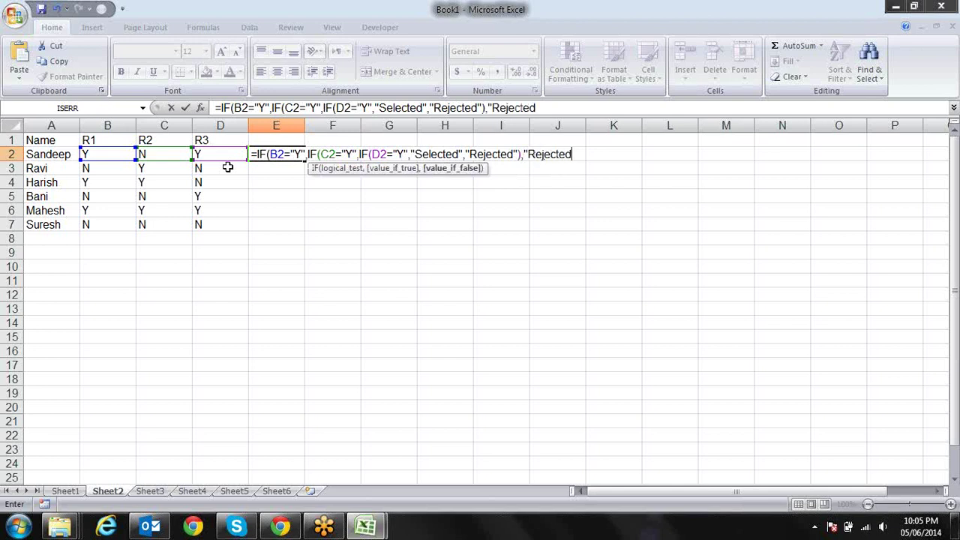
text(")
text())
text(,)
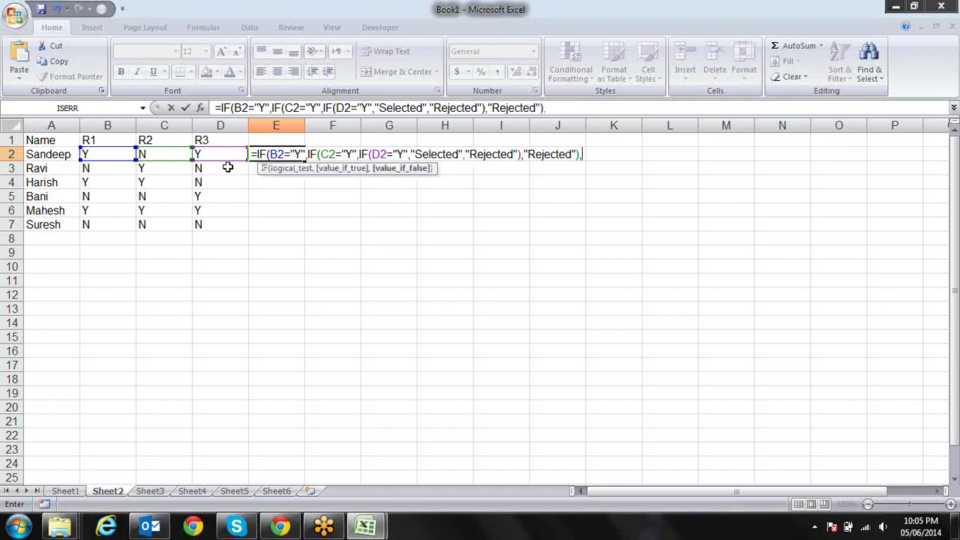
text("Rejected)
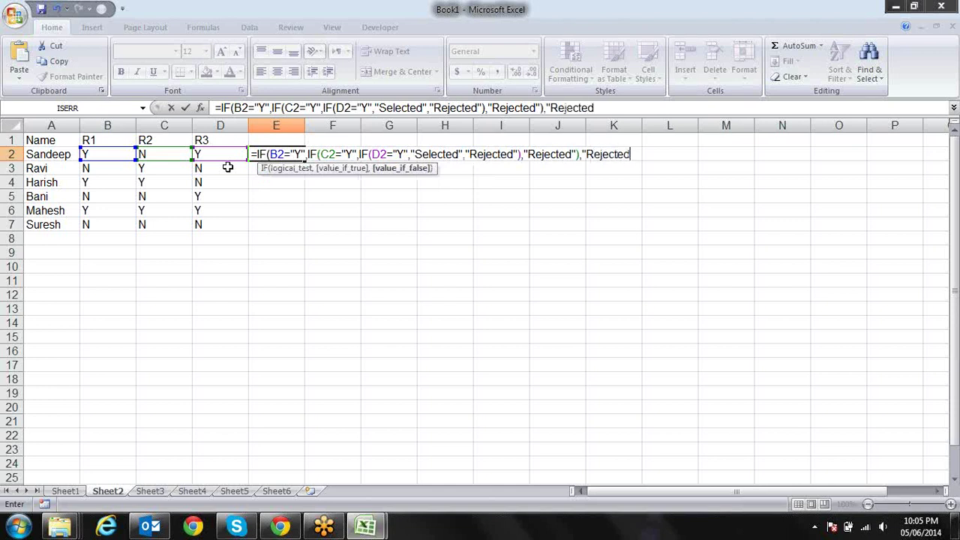
text("))
key(Return)
key(Up)
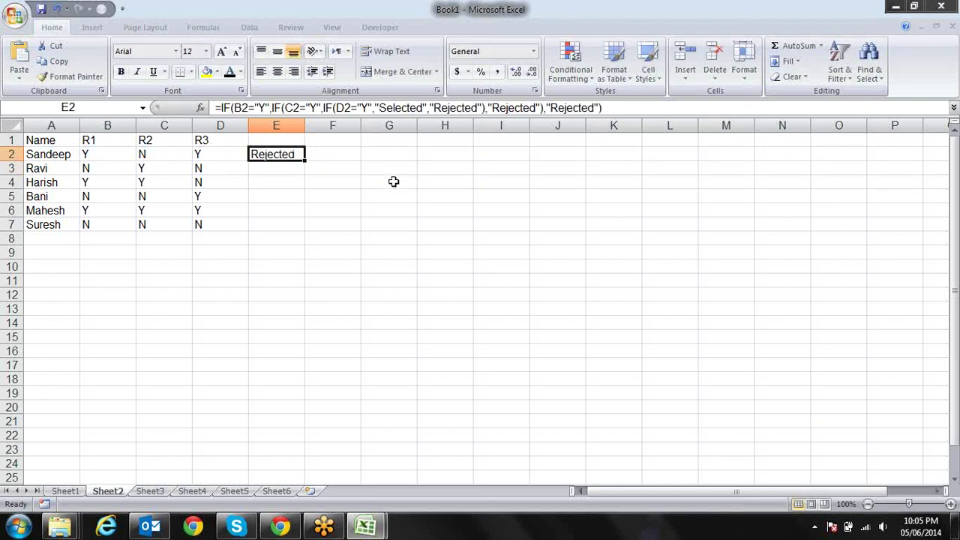
Copy the nested IF down to E7 and bold Mahesh's Selected result in E6.
drag(305, 160, 307, 234)
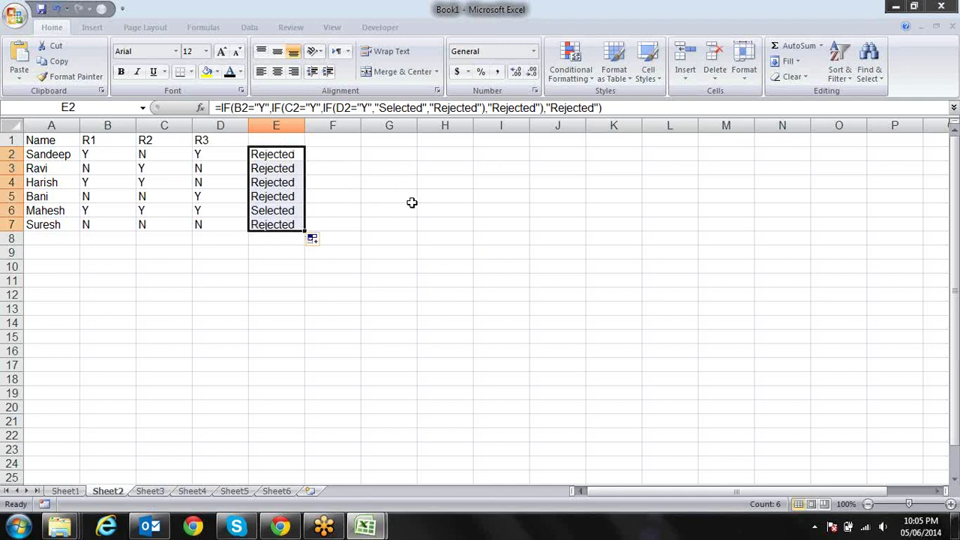
click(291, 210)
key(ctrl+b)
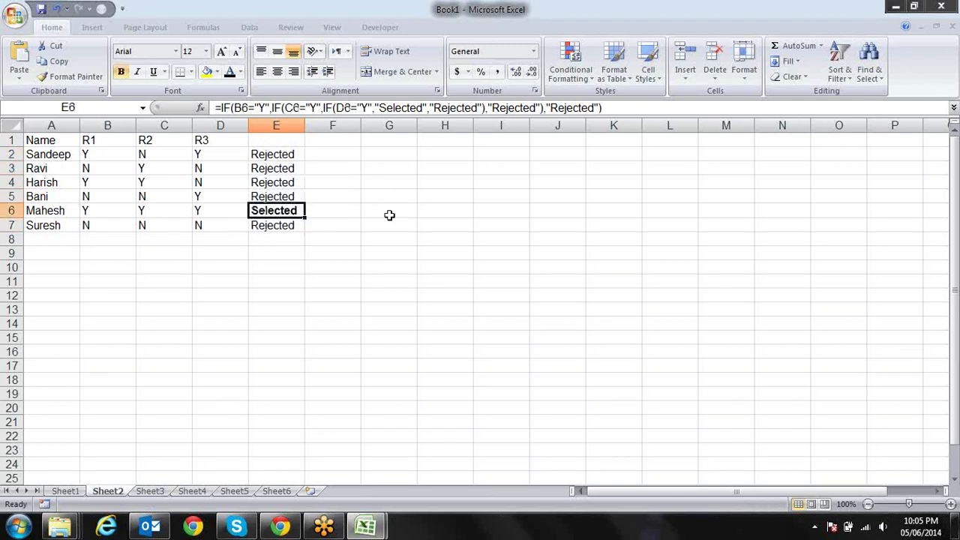
Review E2's formula in edit mode, highlighting the B2, C2 and D2 conditions in turn.
key(Up)
key(Up)
key(Up)
key(Up)
key(Up)
key(Down)
key(F2)
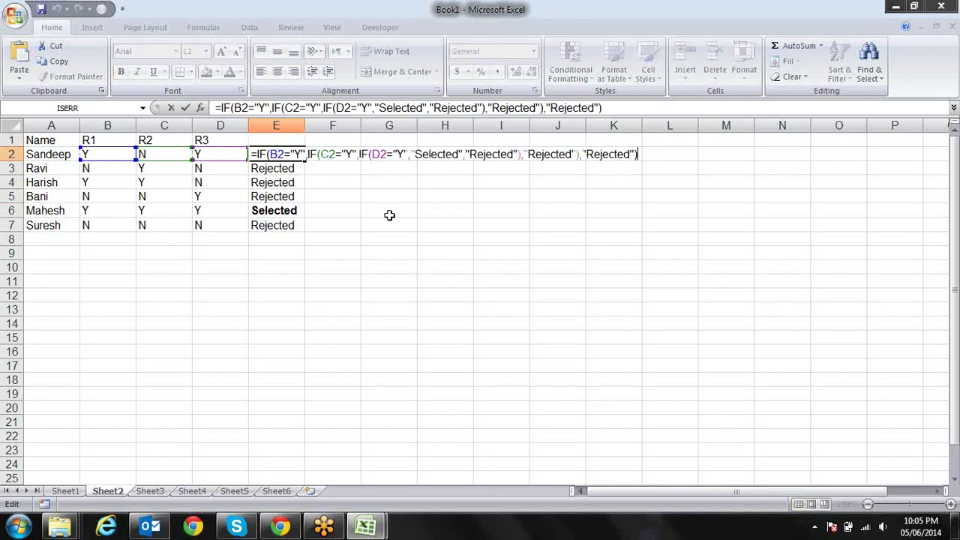
click(261, 155)
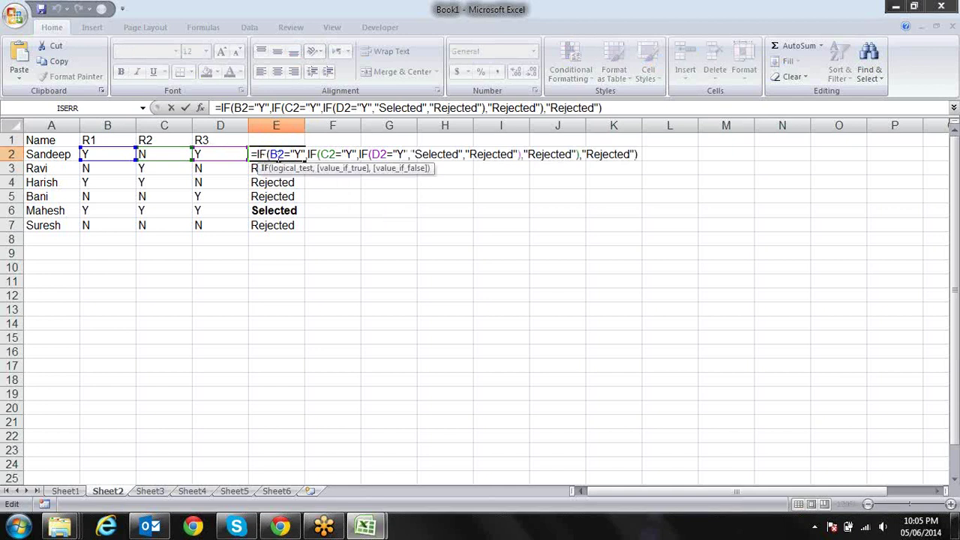
drag(304, 155, 276, 154)
click(303, 154)
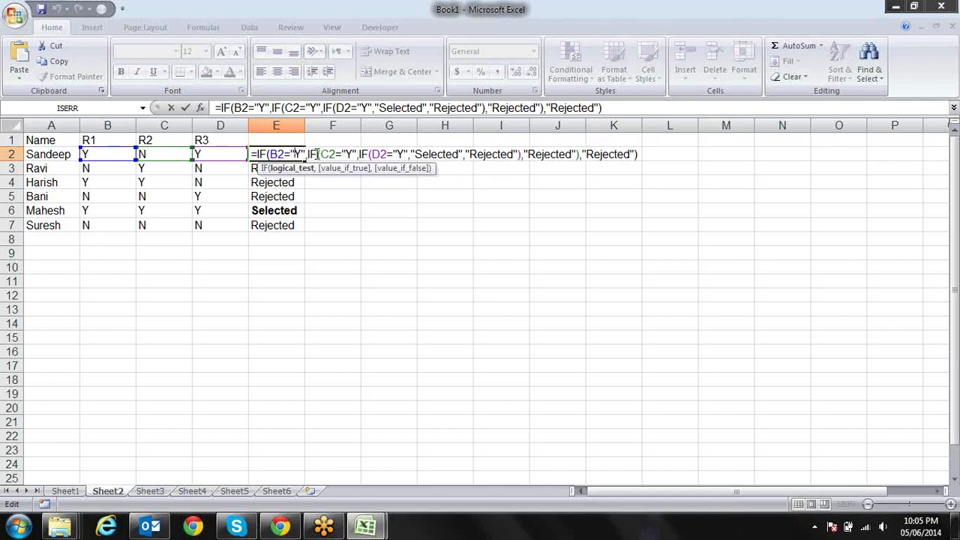
mouse_move(308, 154)
mouse_down()
mouse_move(376, 154)
mouse_move(358, 155)
mouse_up()
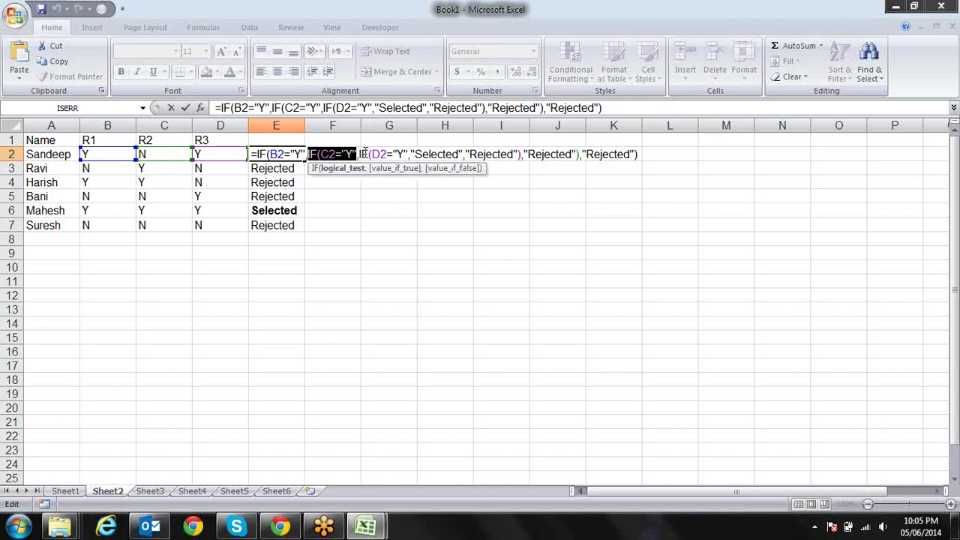
drag(360, 154, 405, 155)
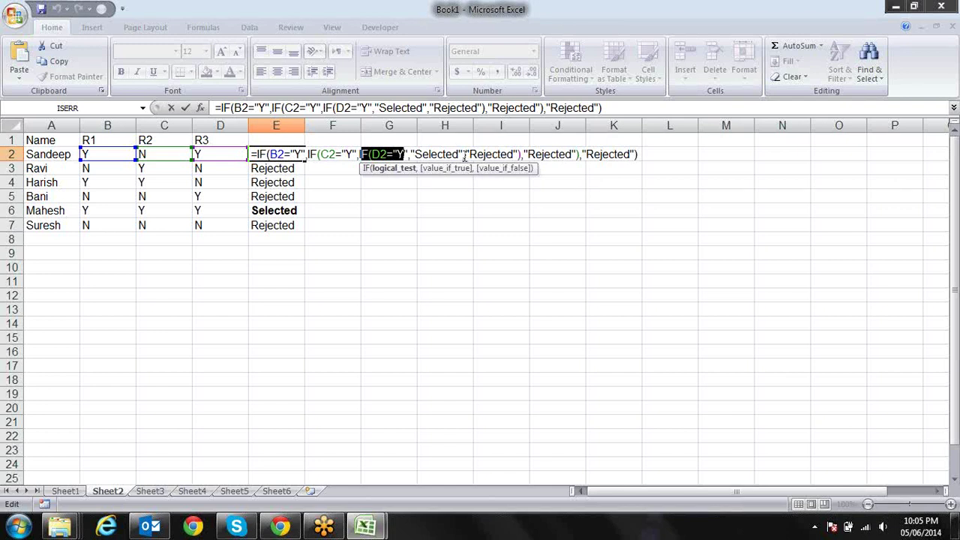
click(465, 154)
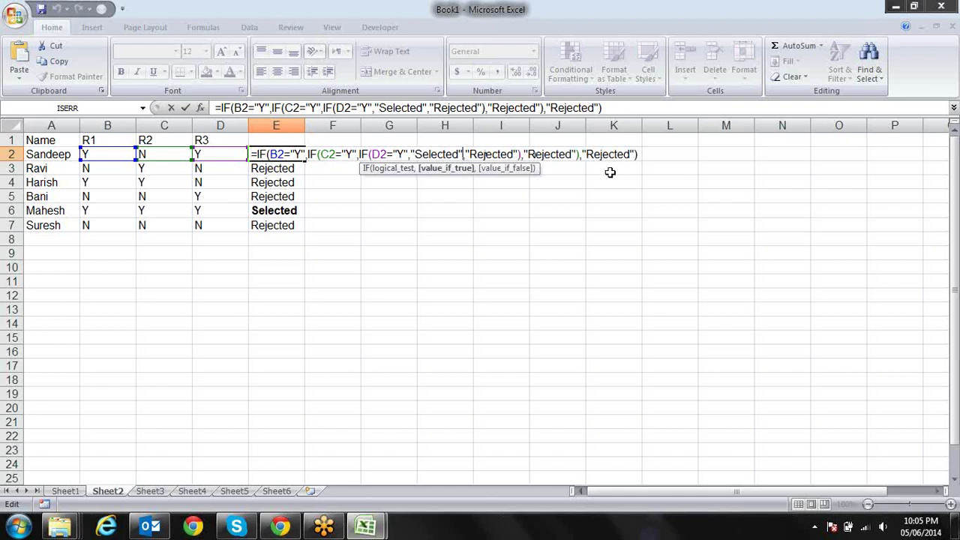
key(Return)
Clear the results in E2:E7 and start typing the Result heading in E1.
key(Up)
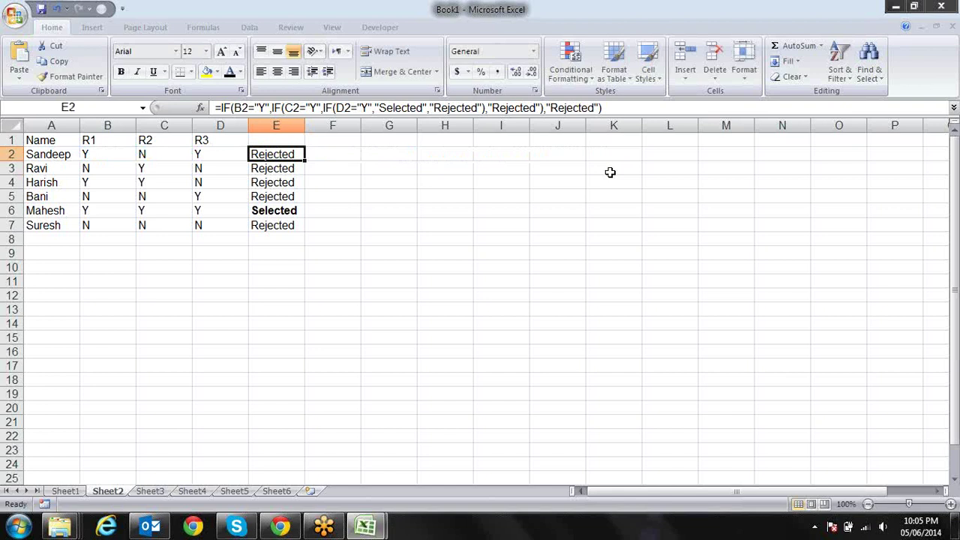
key(ctrl+shift+Down)
key(Delete)
key(Up)
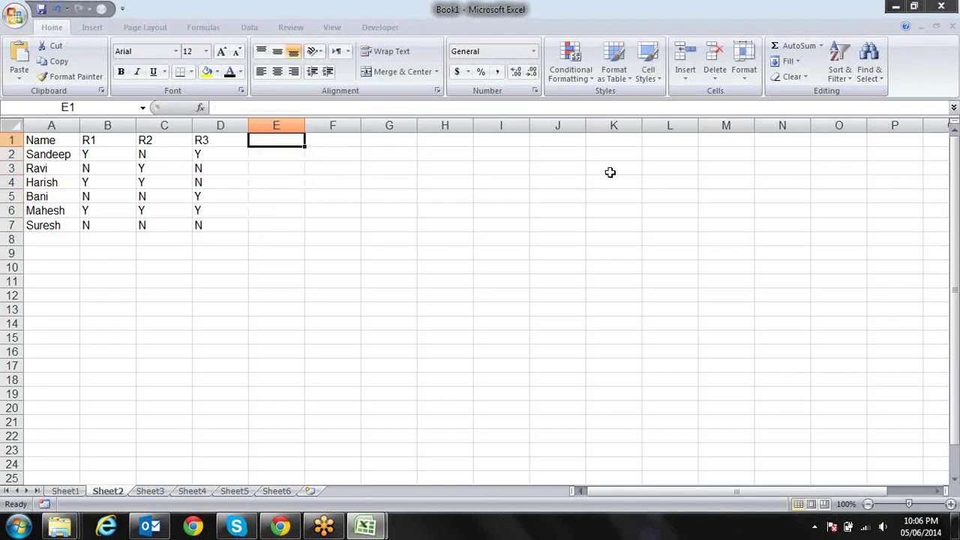
text(RE)
key(BackSpace)
Finish the Result heading in E1 and look over Sub b in the VBA editor.
text(esult)
key(Return)
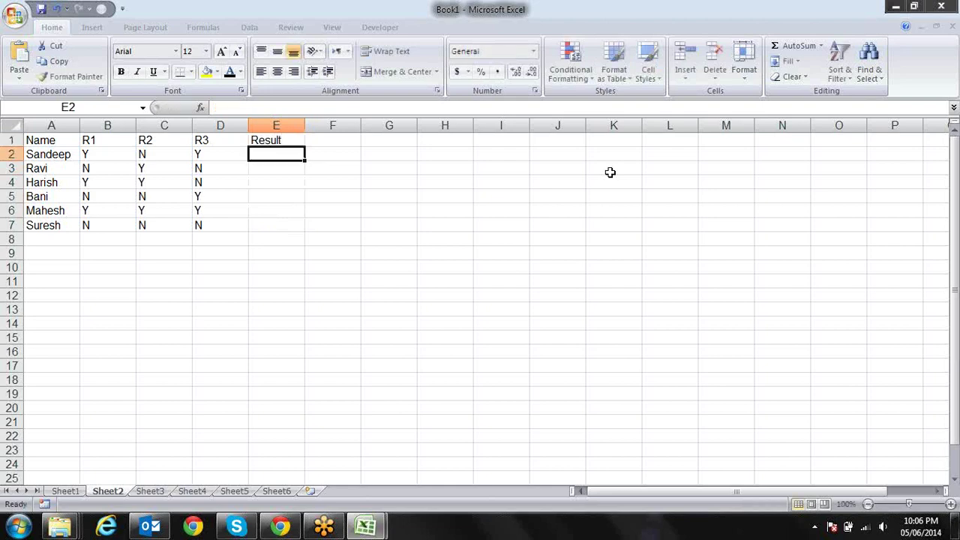
key(alt+F11)
key(Up)
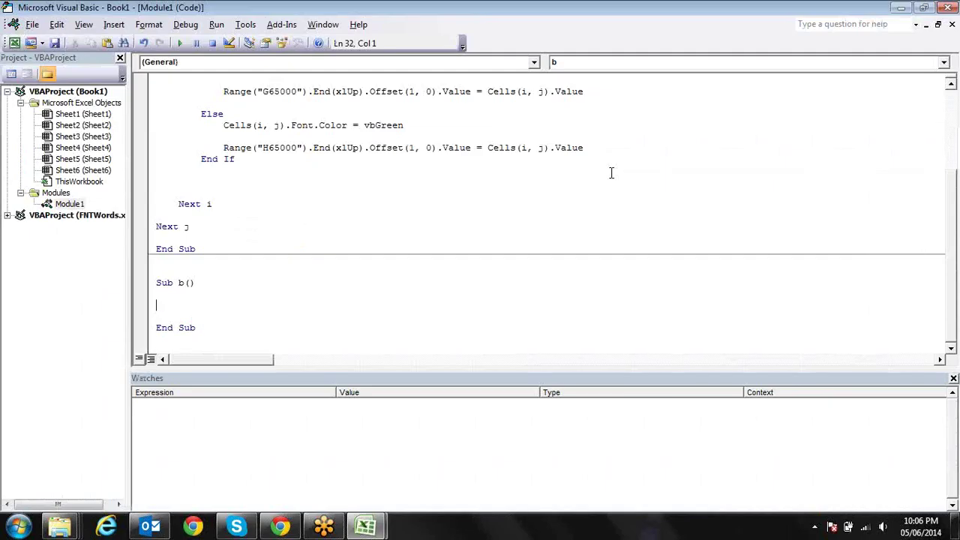
key(alt+F11)
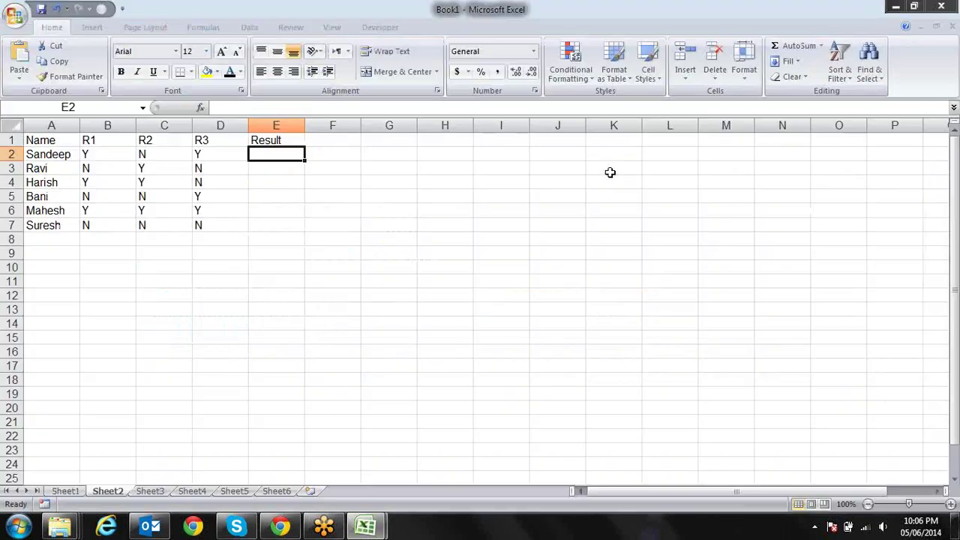
key(alt+F11)
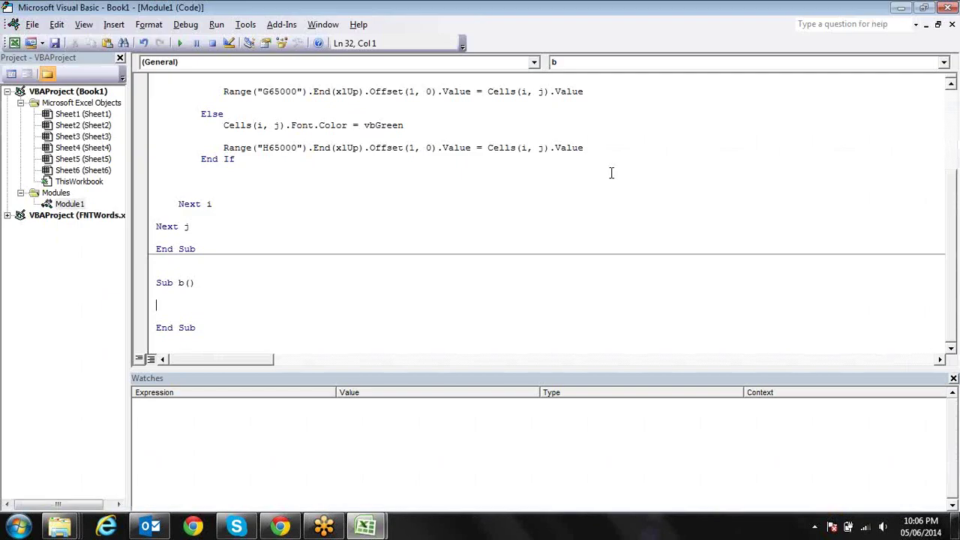
key(alt+F11)
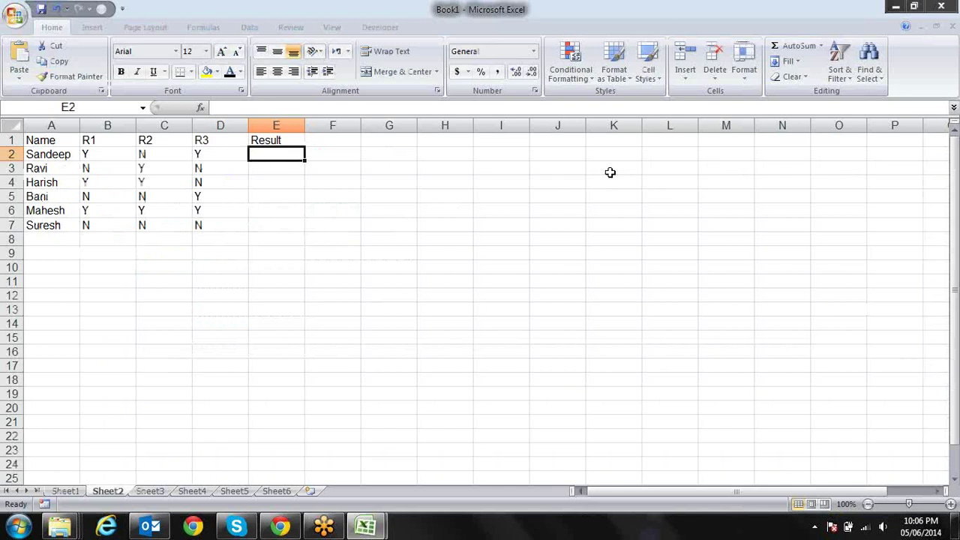
Clear E1, run the macro with Ctrl+Q to fill E2:E7, and step through the results.
key(Up)
key(Delete)
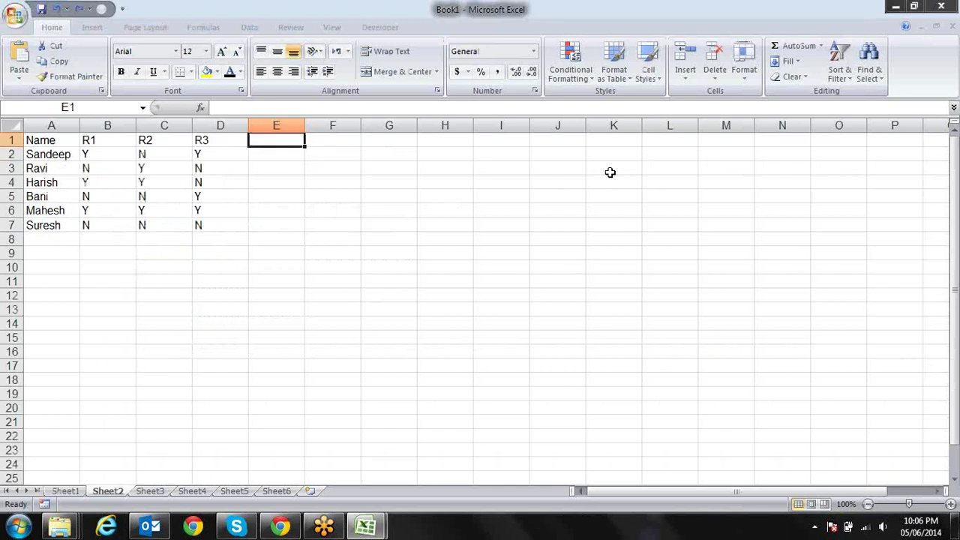
key(ctrl+q)
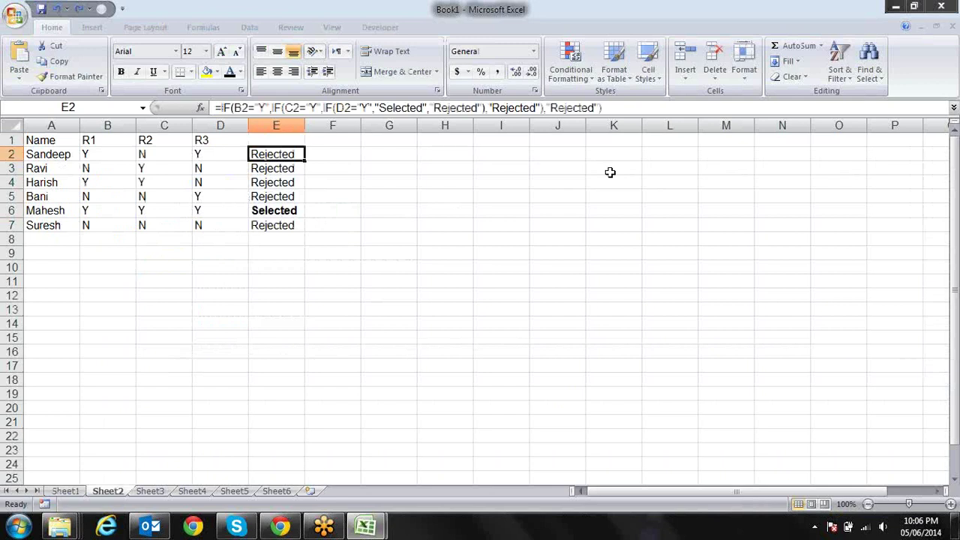
key(Down)
key(Down)
key(Down)
key(Down)
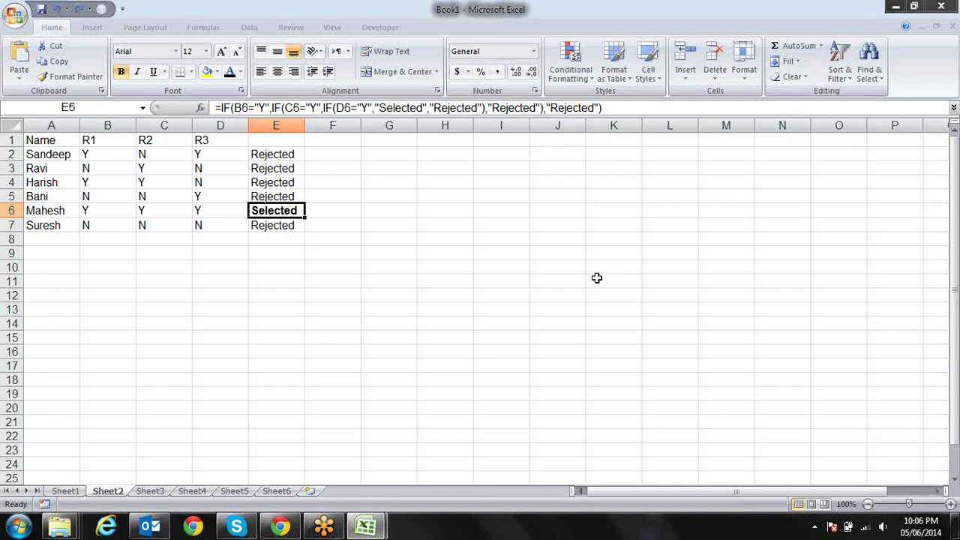
key(Up)
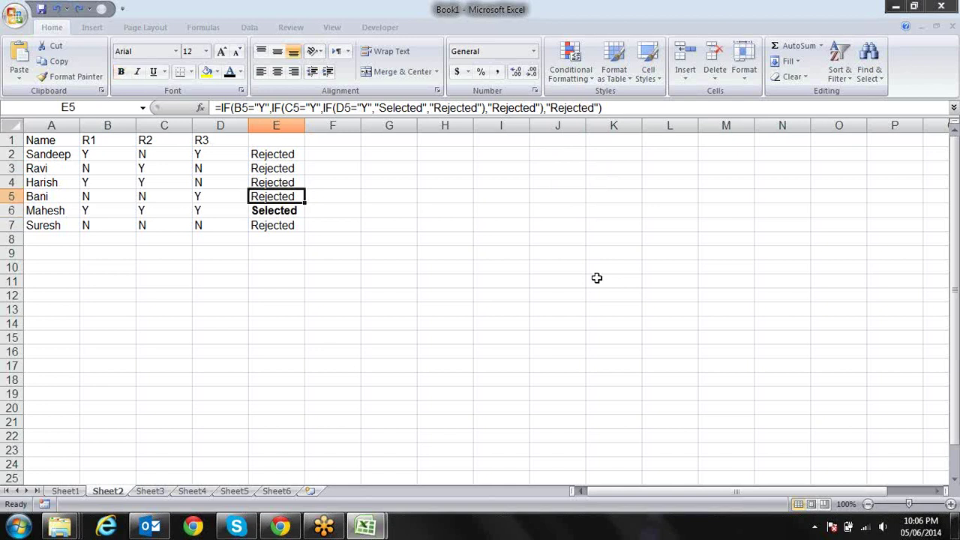
key(Up)
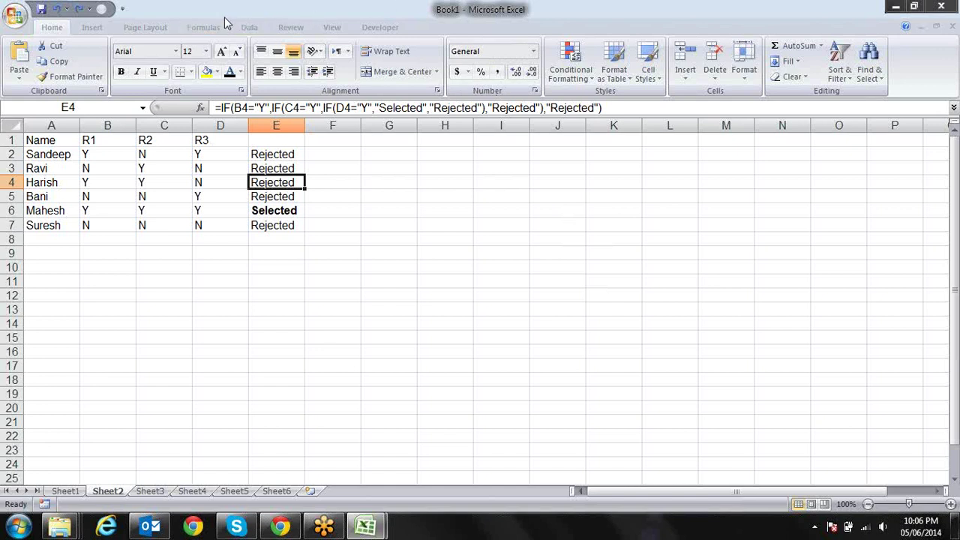
Start Evaluate Formula on E4 and step through the B4 and C4 checks.
click(247, 25)
click(208, 28)
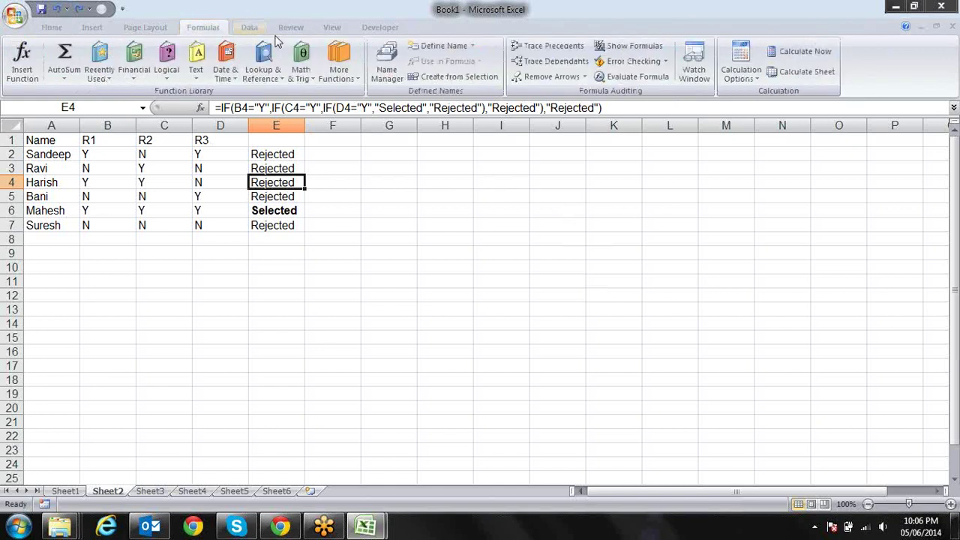
click(648, 81)
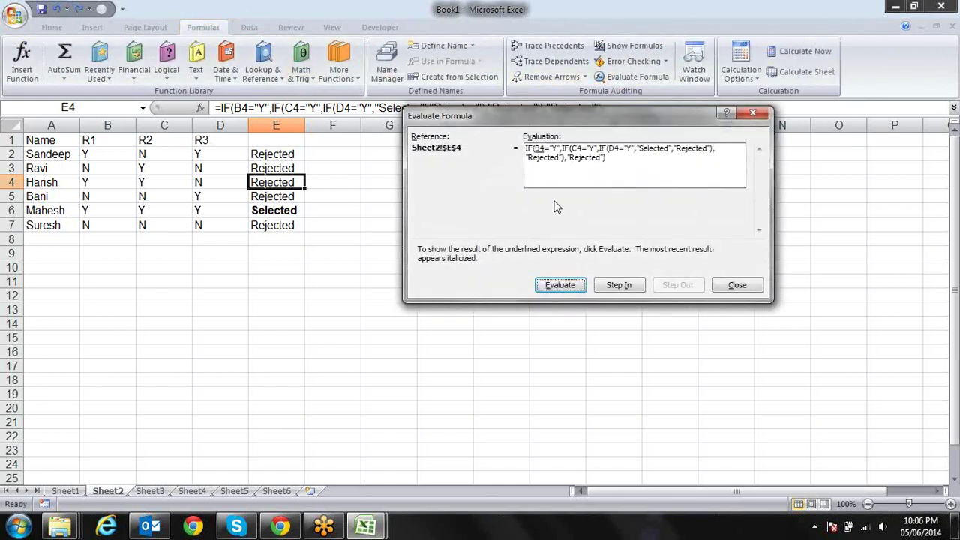
click(575, 290)
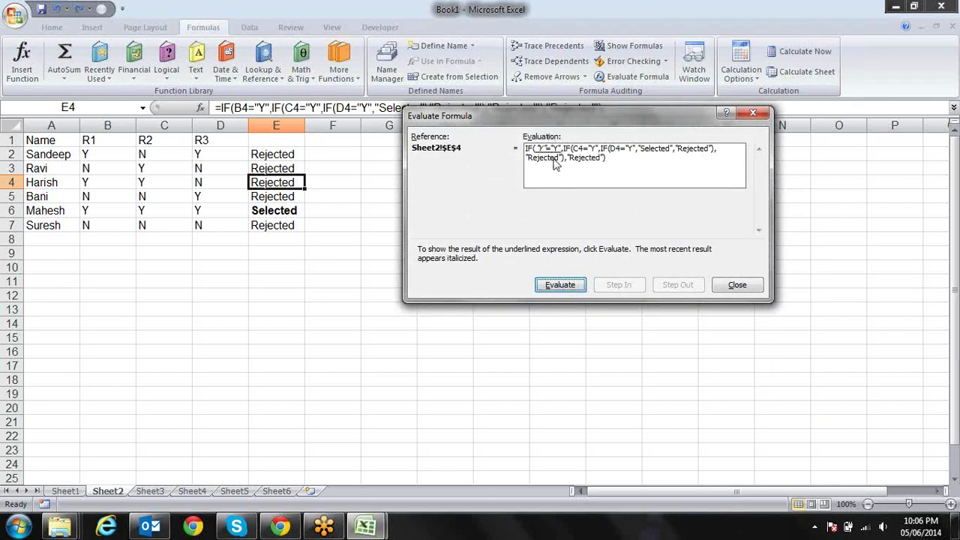
click(561, 286)
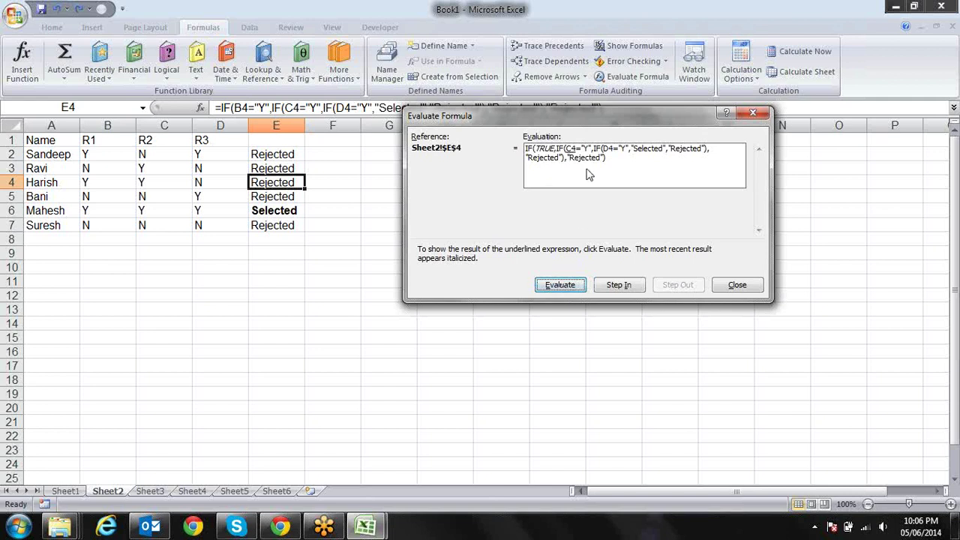
click(575, 285)
click(574, 286)
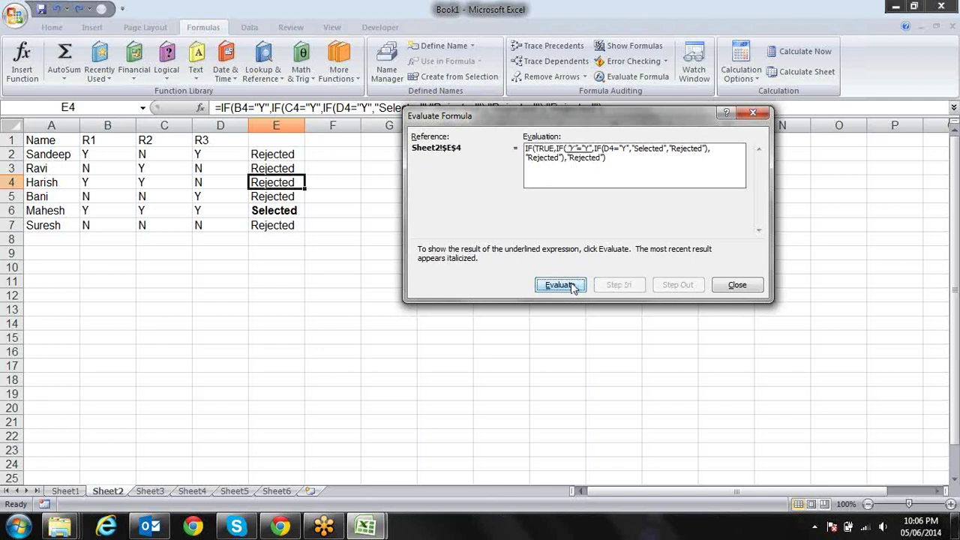
click(573, 285)
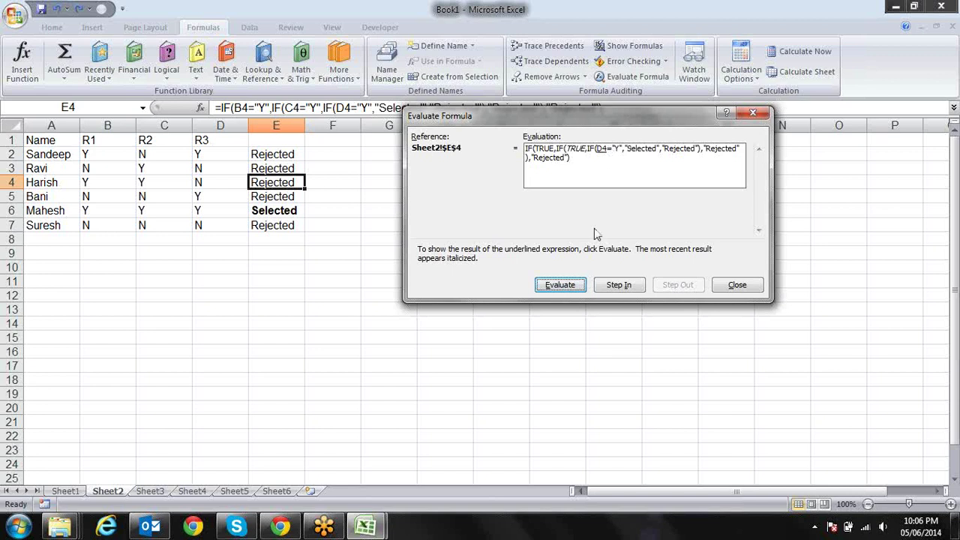
Evaluate the D4 check until E4 resolves to Rejected, then close the dialog.
click(573, 289)
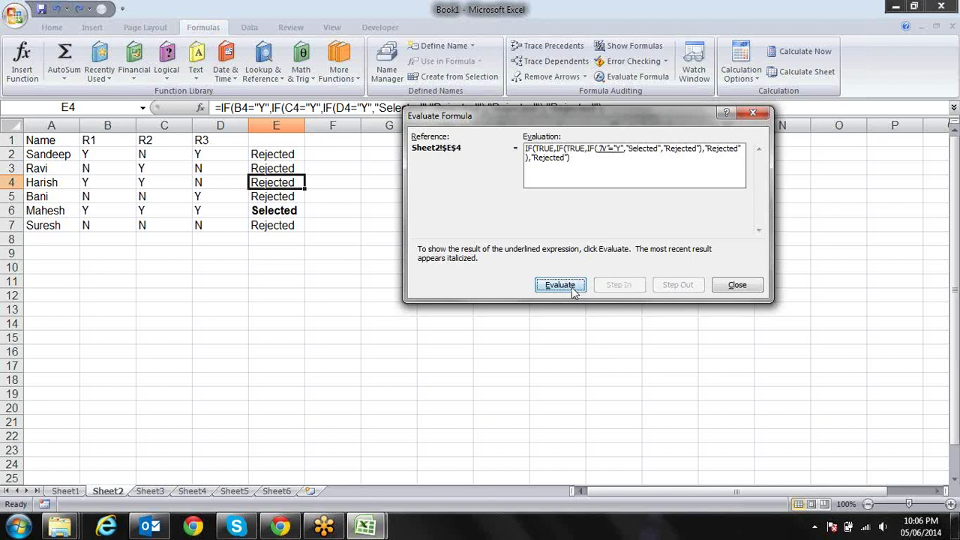
click(572, 289)
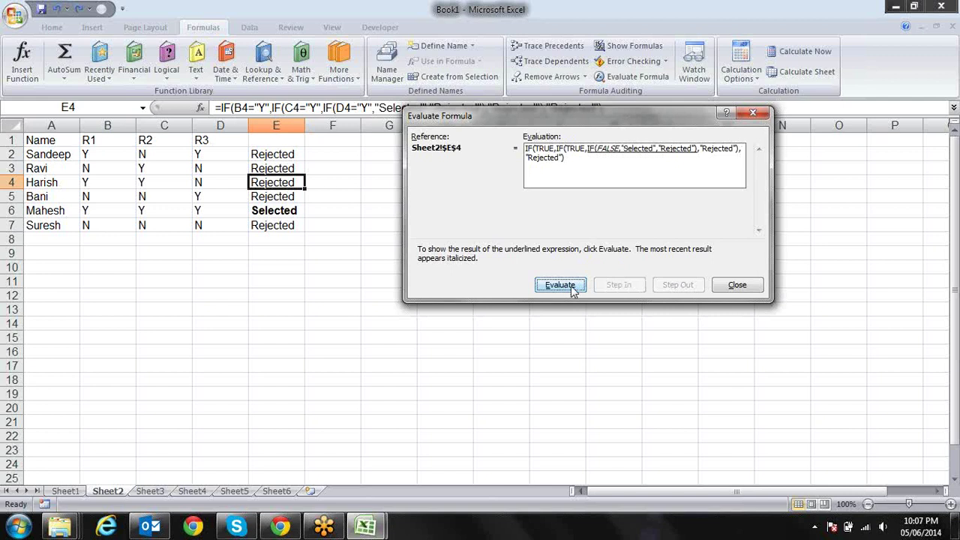
click(573, 289)
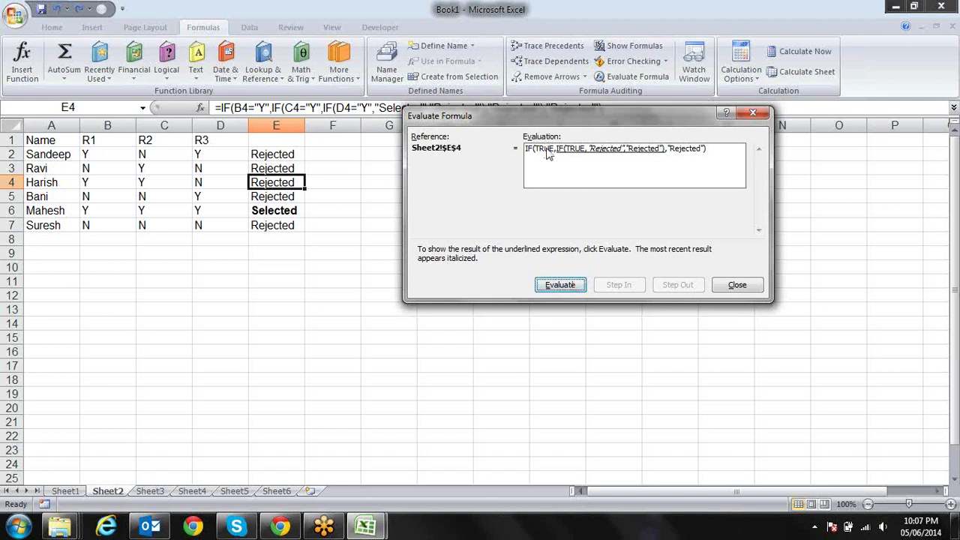
click(568, 287)
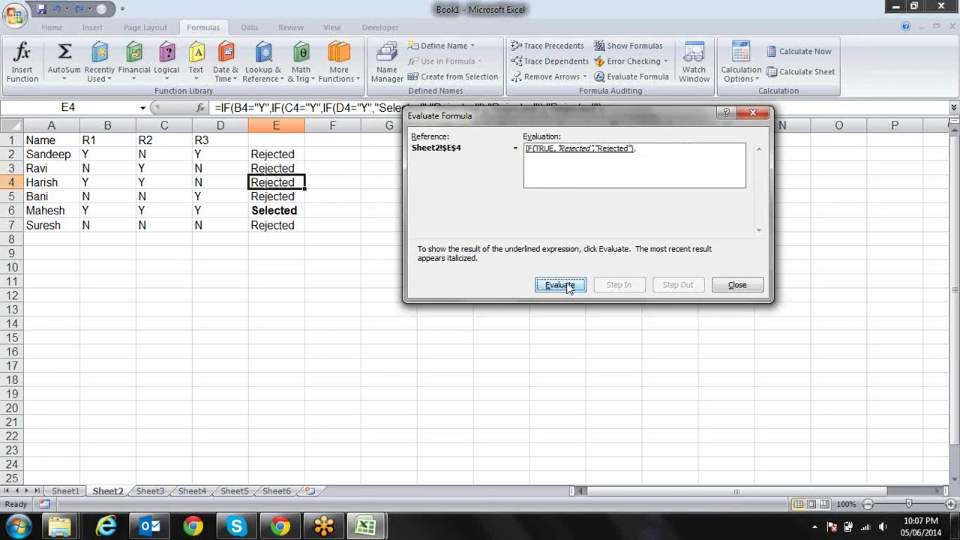
click(569, 288)
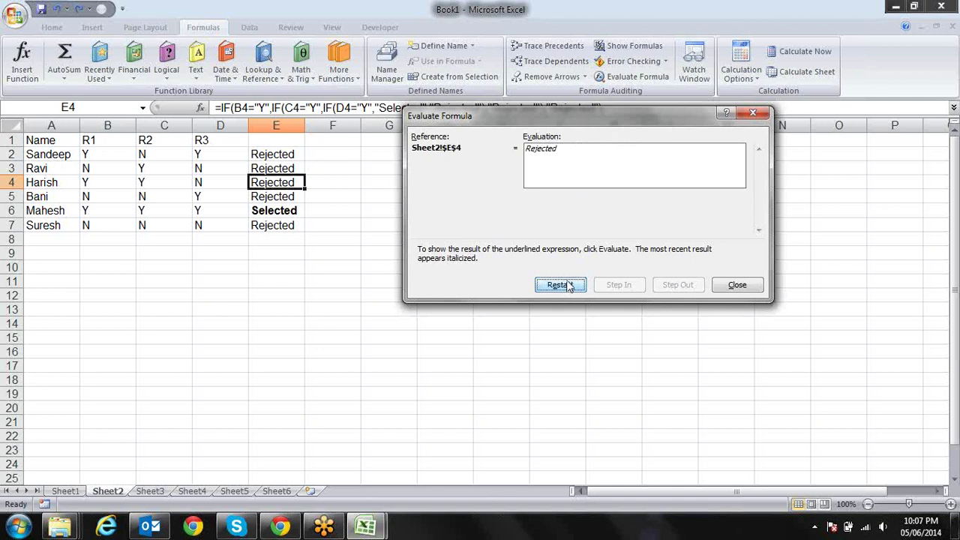
key(Escape)
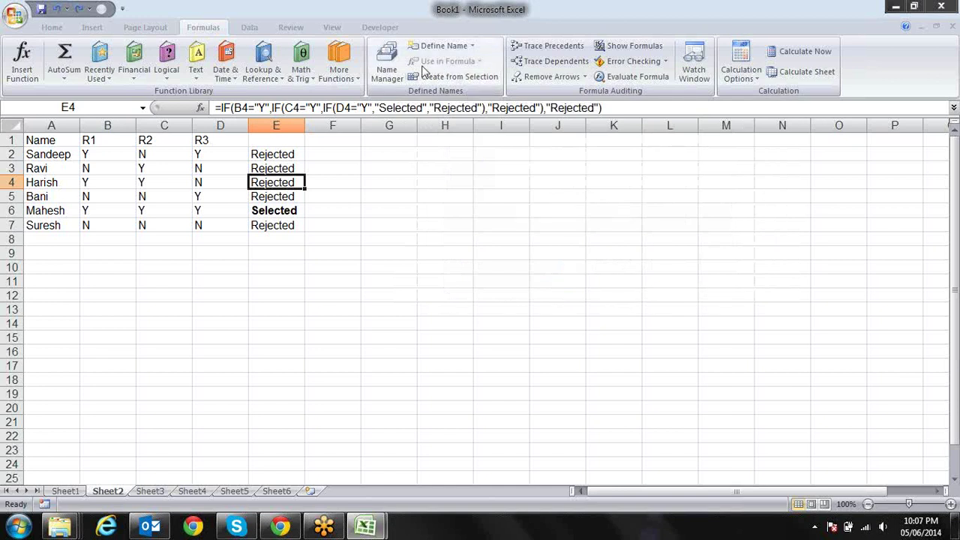
click(245, 107)
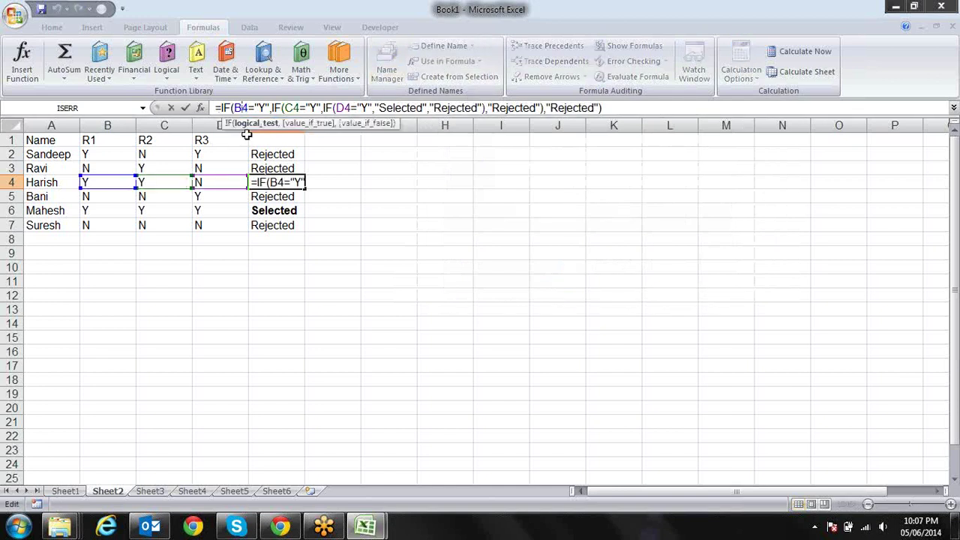
click(254, 125)
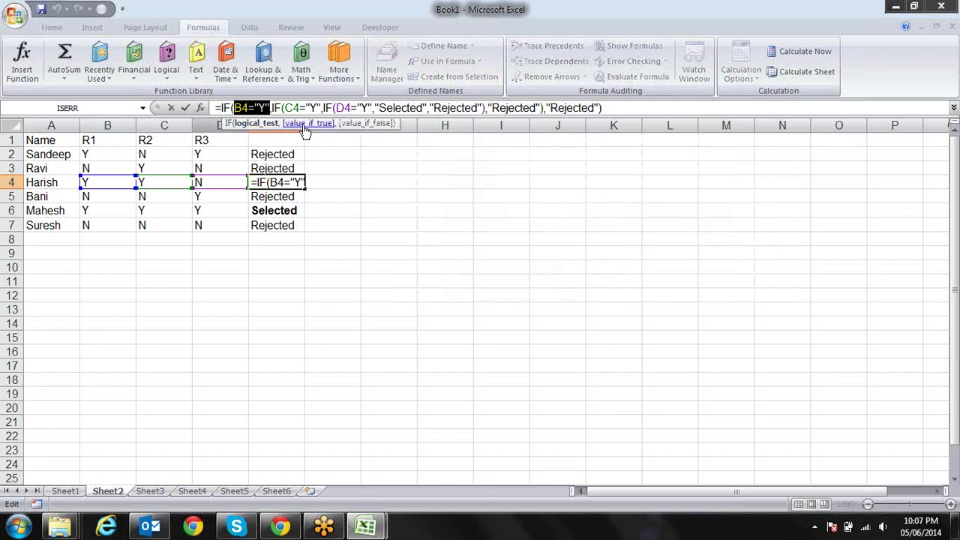
click(307, 123)
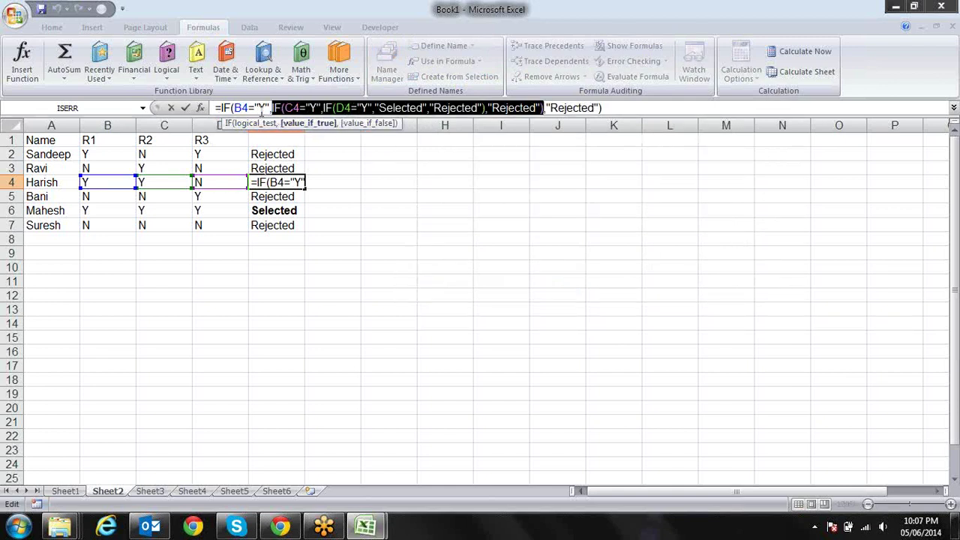
click(379, 126)
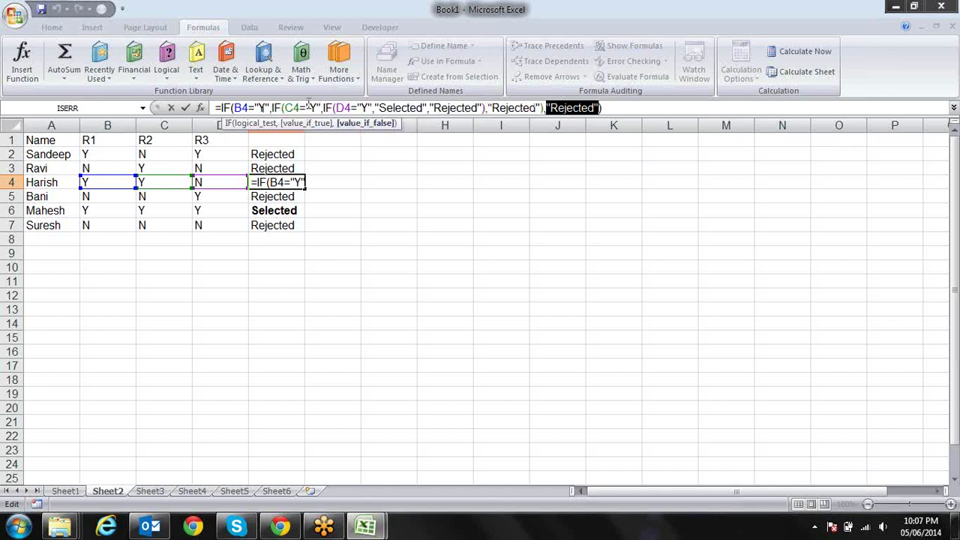
click(287, 108)
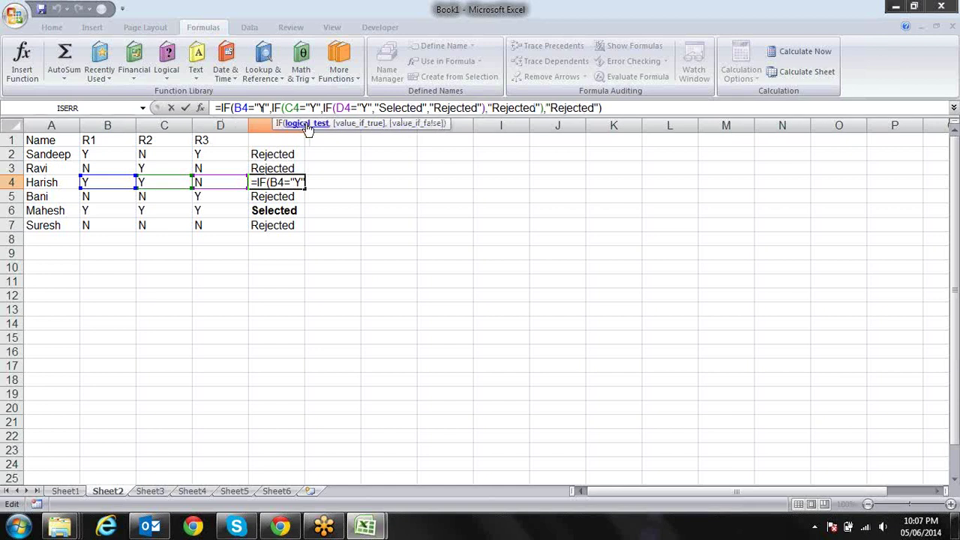
drag(286, 108, 321, 108)
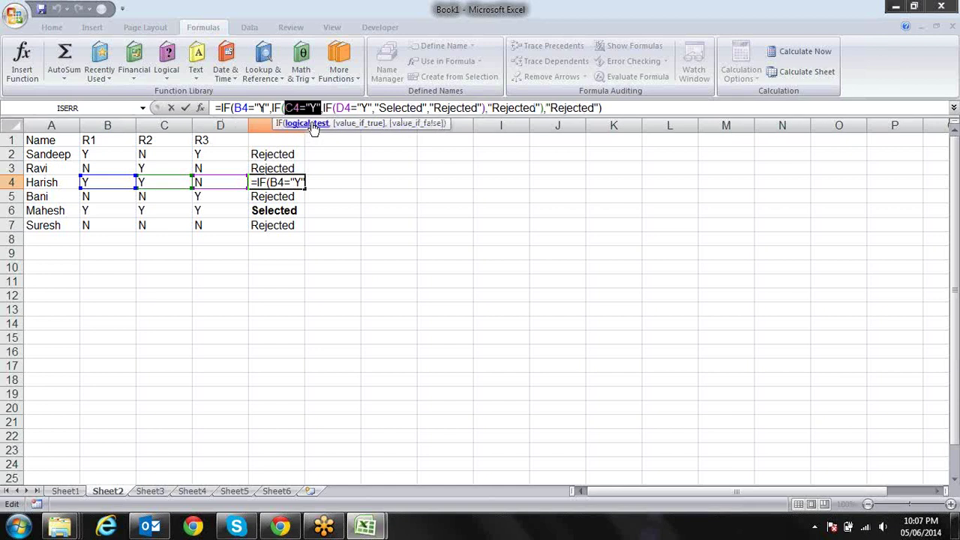
click(358, 124)
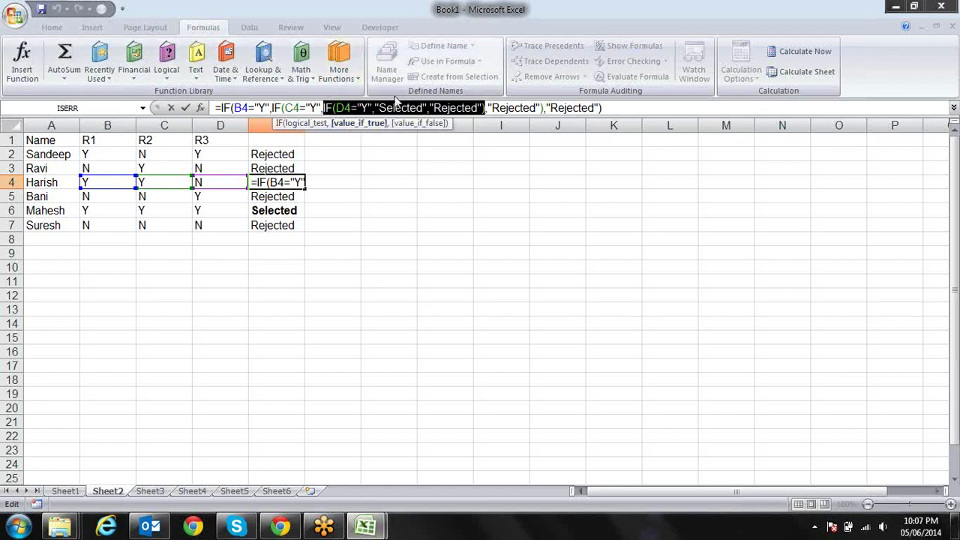
click(424, 124)
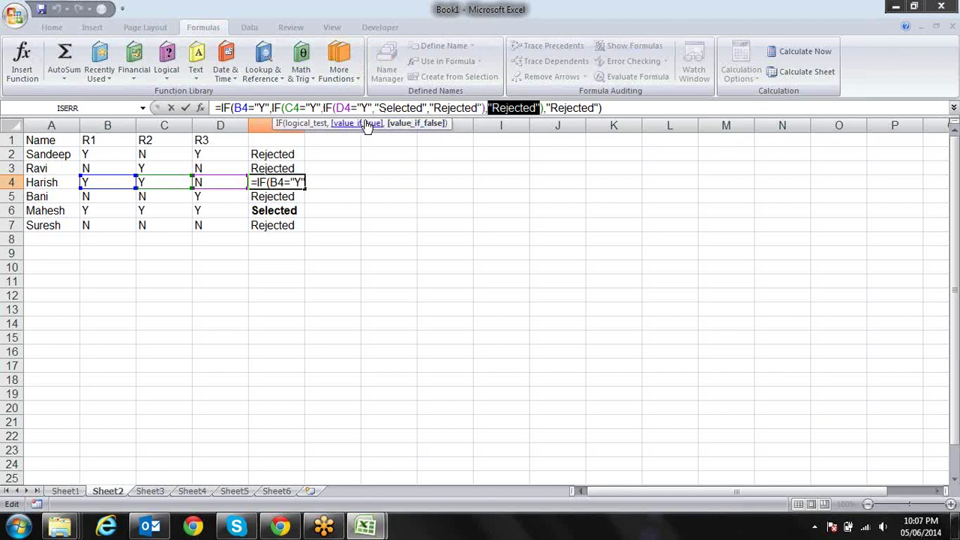
key(Return)
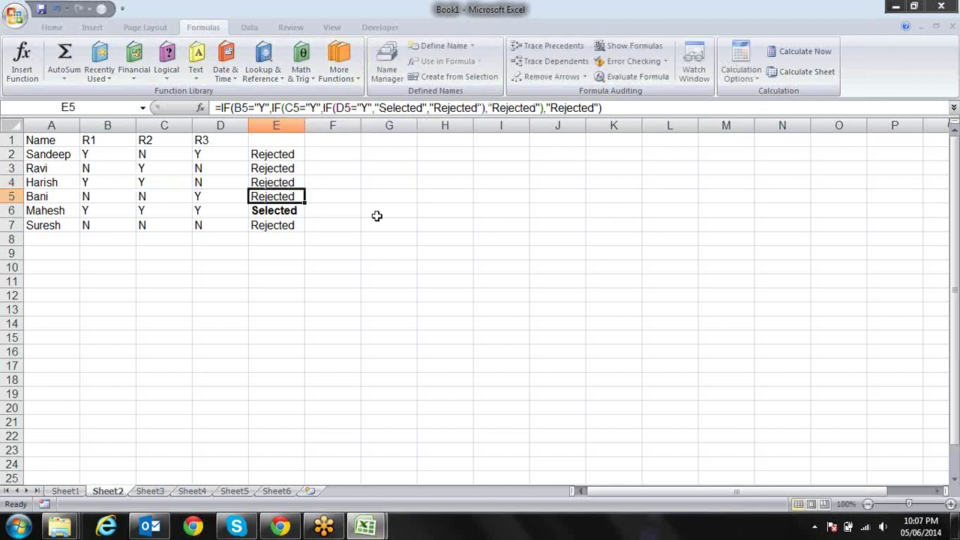
Add the header Resulted in cell F1.
key(Up)
key(Up)
key(Up)
key(Up)
key(Right)
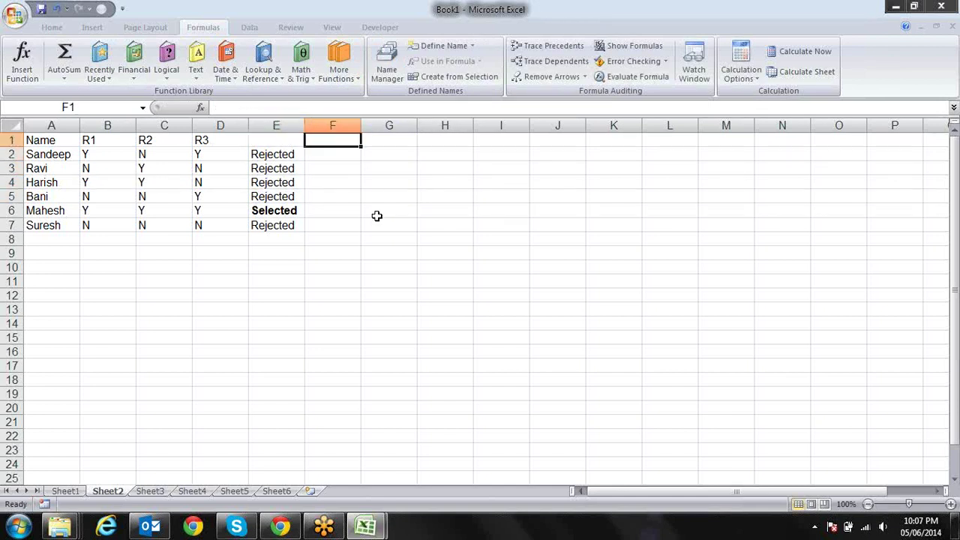
text(Resulted)
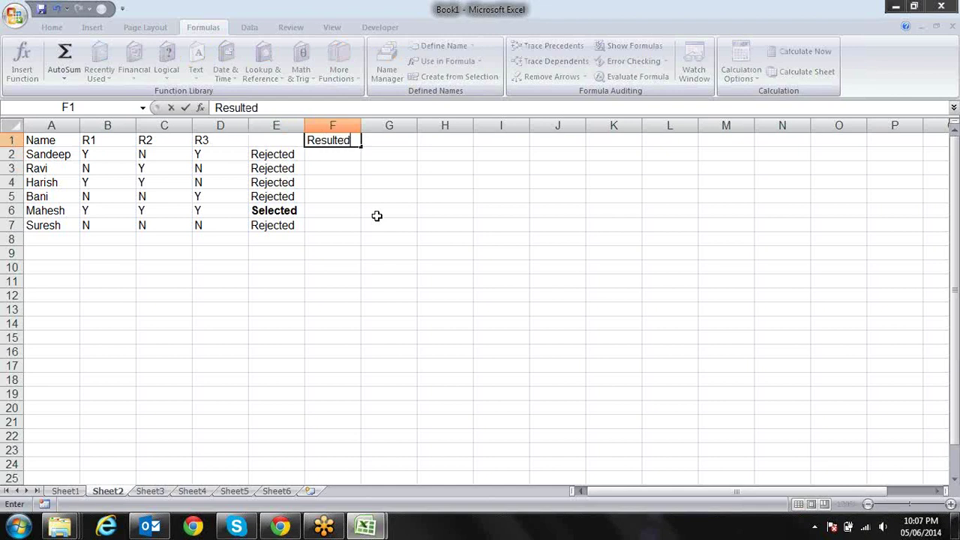
key(Return)
key(Up)
key(Left)
key(Down)
key(Down)
key(Down)
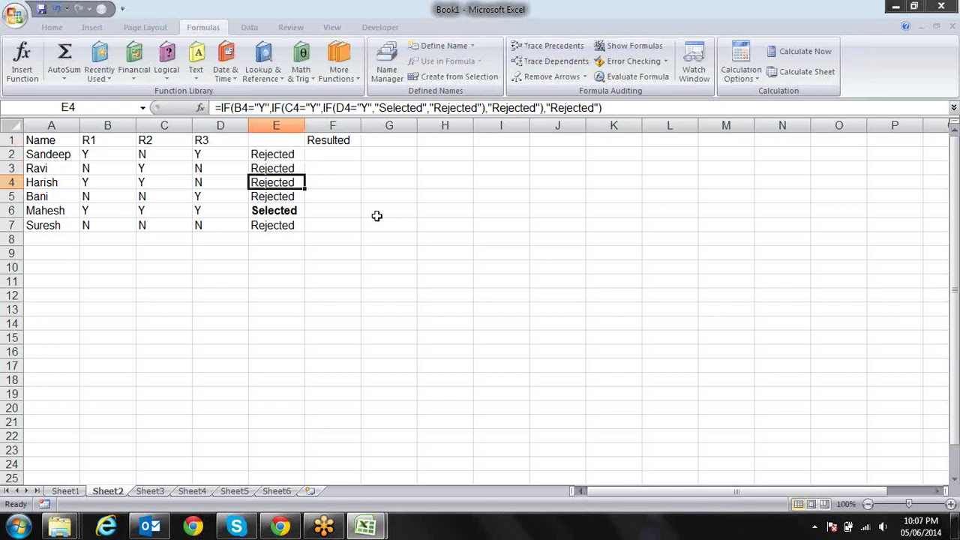
Review the first candidate's answers across row 2 up to the Resulted column.
click(97, 154)
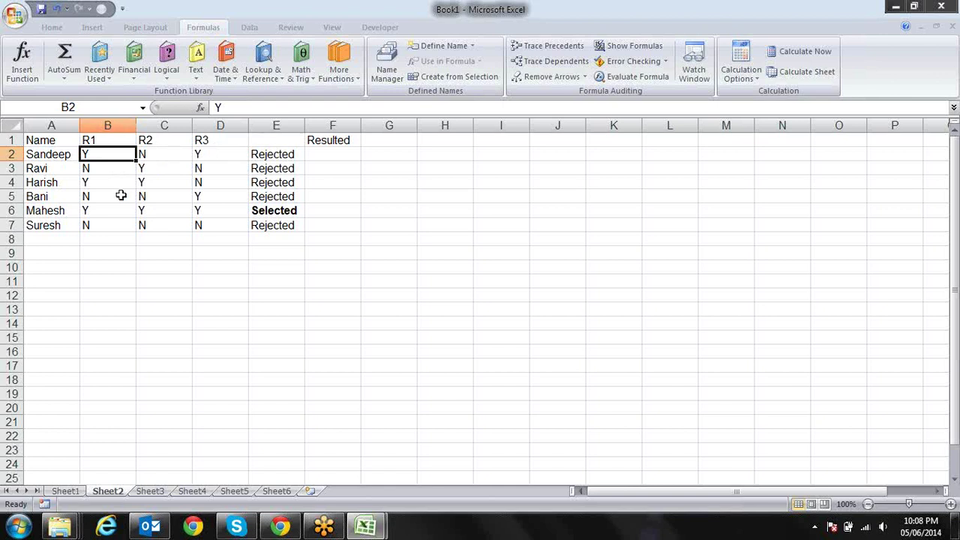
key(Right)
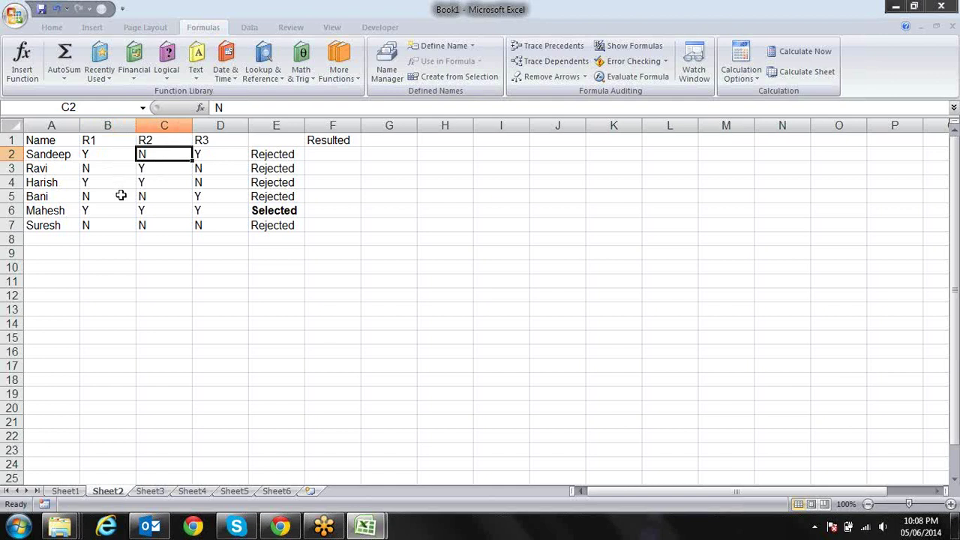
key(Right)
key(Right)
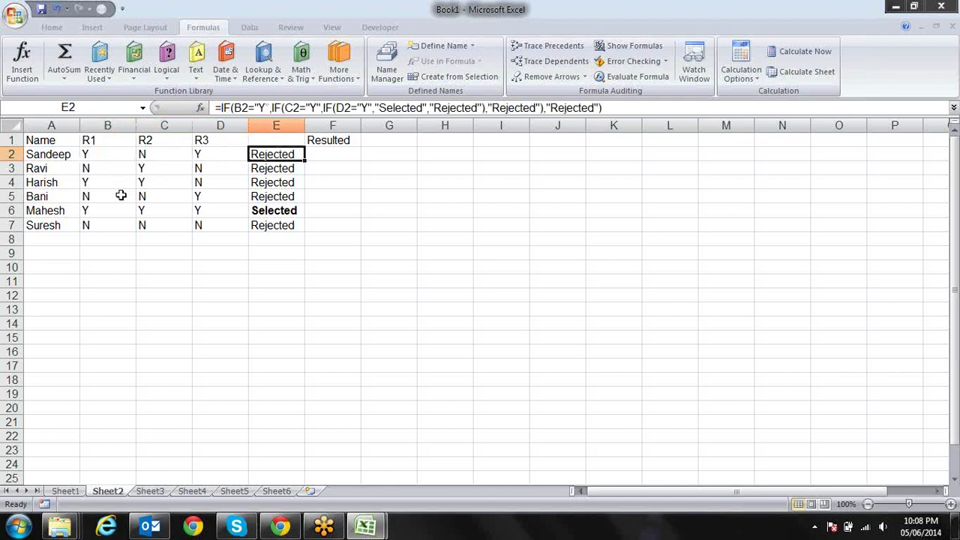
key(Right)
key(Up)
key(Down)
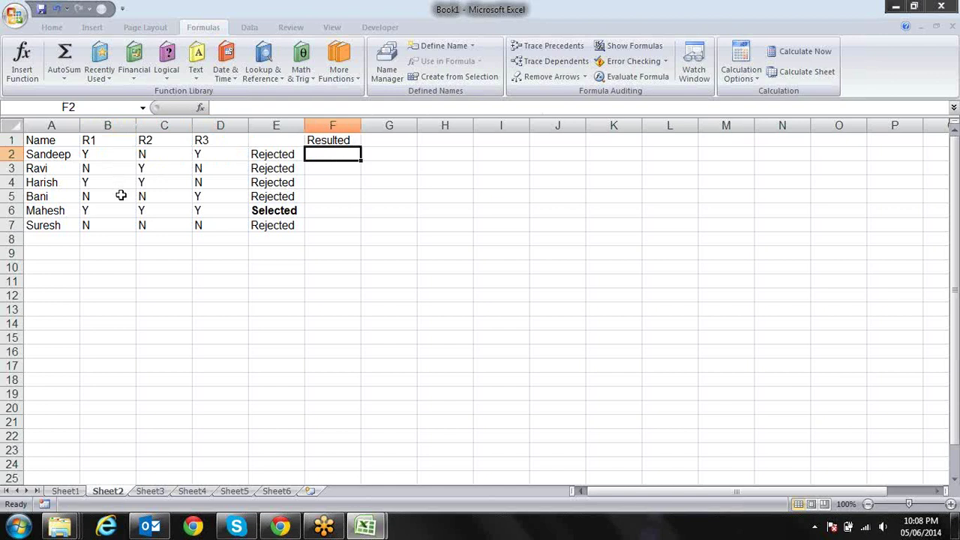
key(Up)
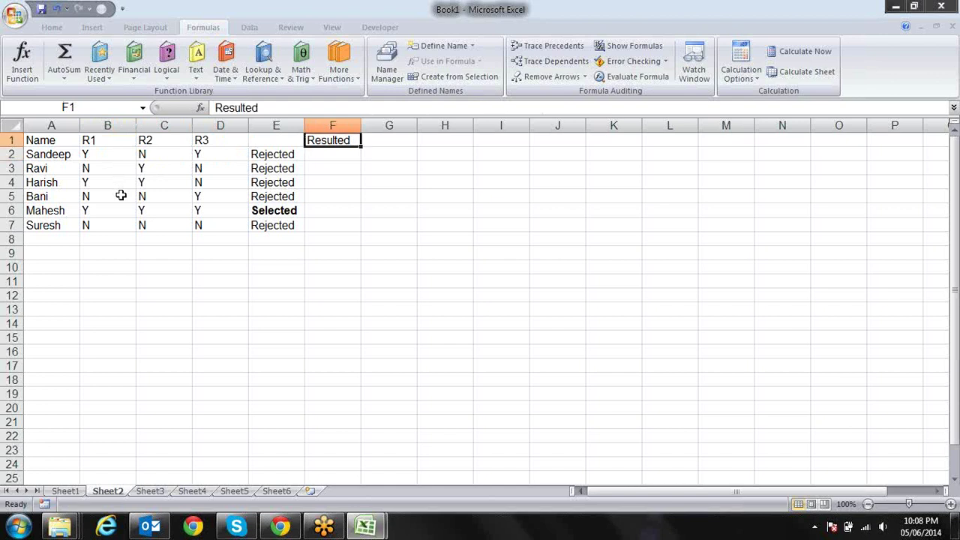
key(Down)
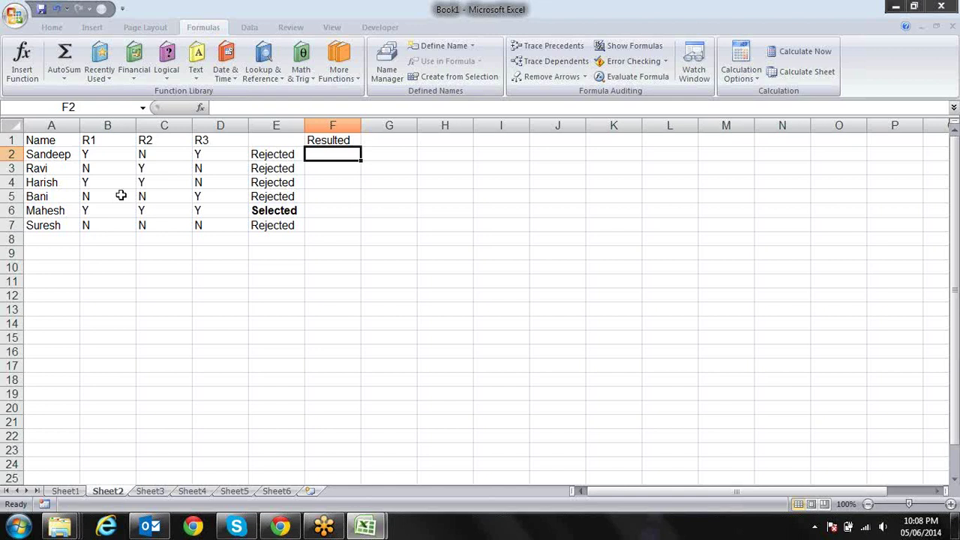
Run down the candidate names in column A and return to the Name heading.
key(Left)
key(Left)
key(Left)
key(Left)
key(Left)
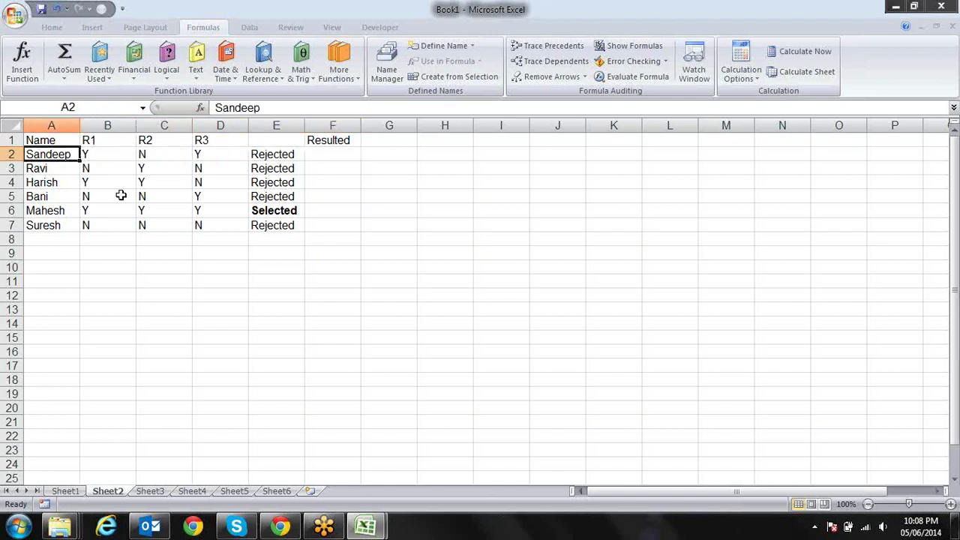
key(Down)
key(Down)
key(Down)
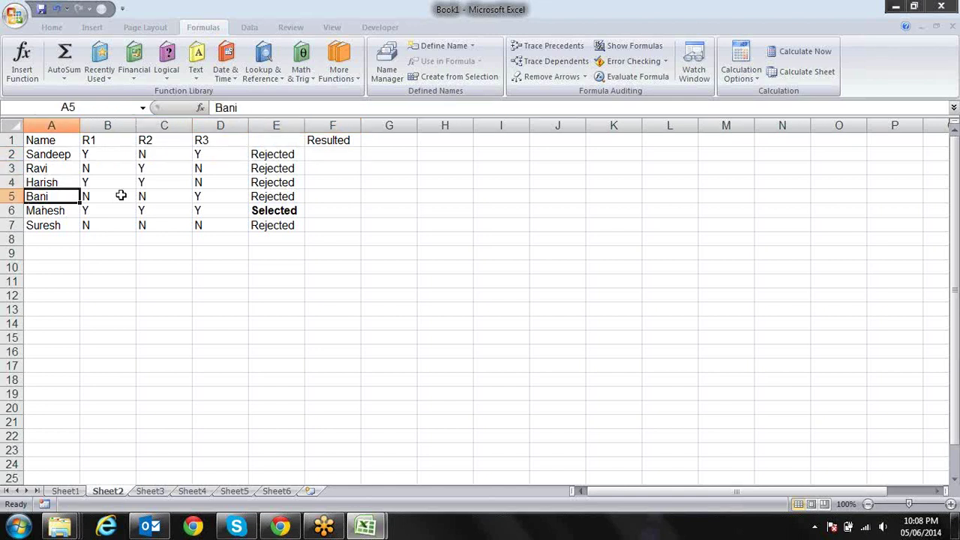
key(Down)
key(Down)
key(Up)
key(Up)
key(Up)
key(Up)
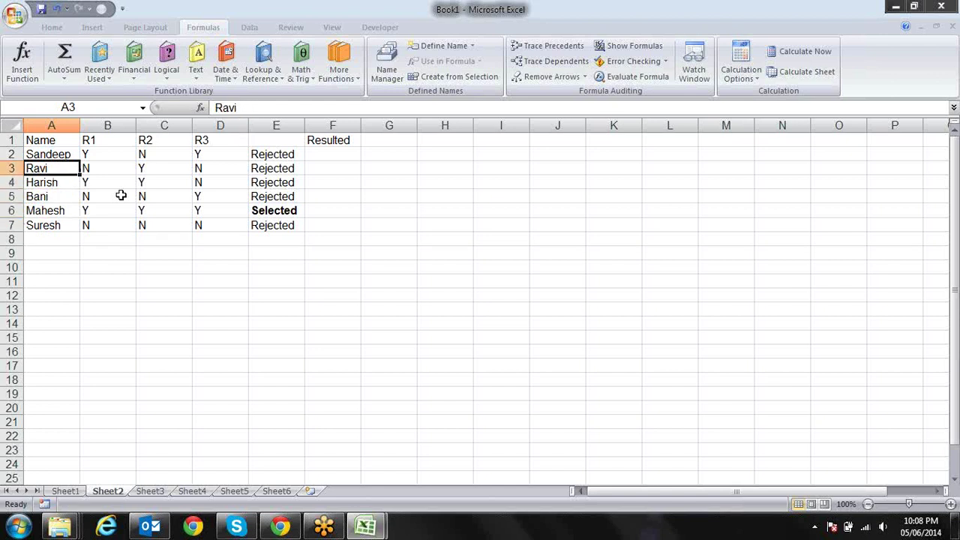
key(Up)
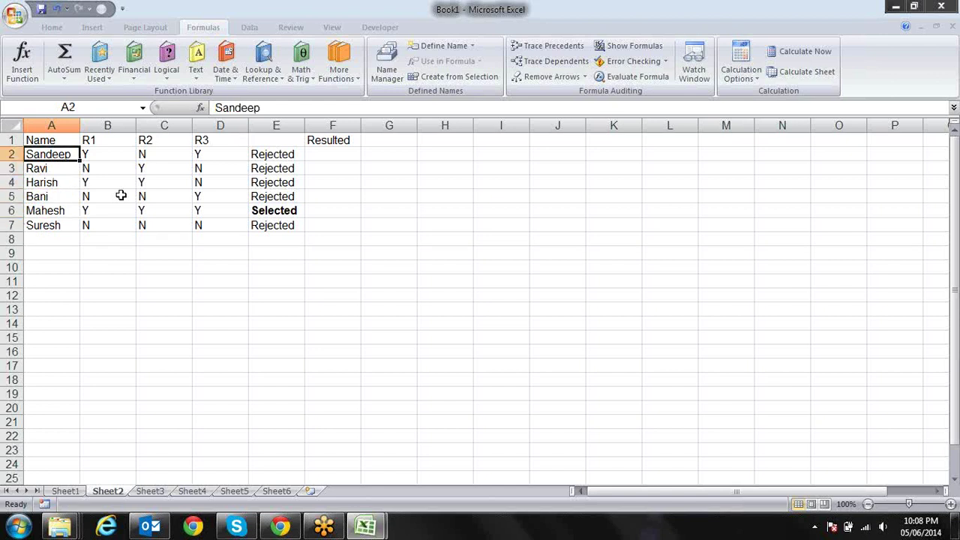
key(Down)
key(Down)
key(Down)
key(Down)
key(ctrl+Up)
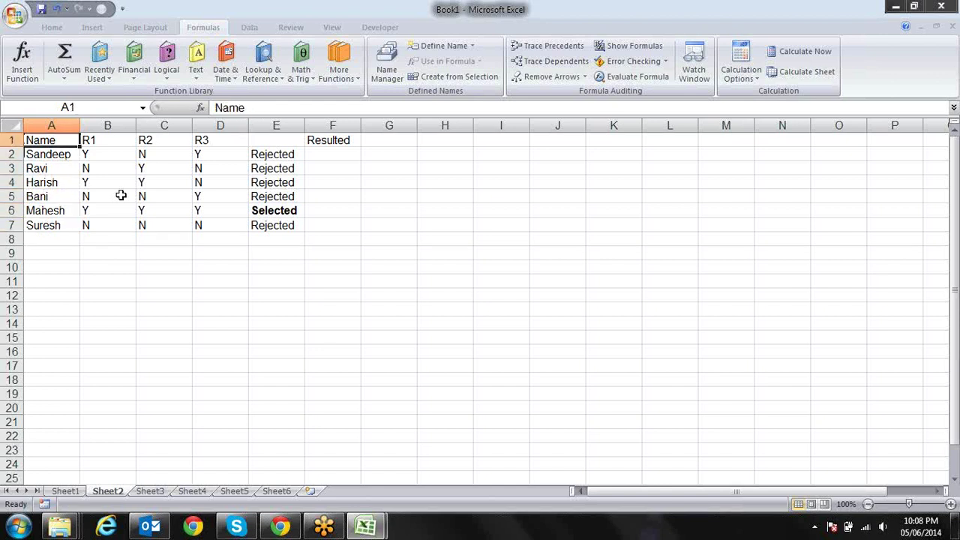
key(Right)
key(Right)
key(Right)
key(Right)
key(Right)
key(Down)
Declare Dim i As Integer in Sub b in the VBA editor.
key(alt+F11)
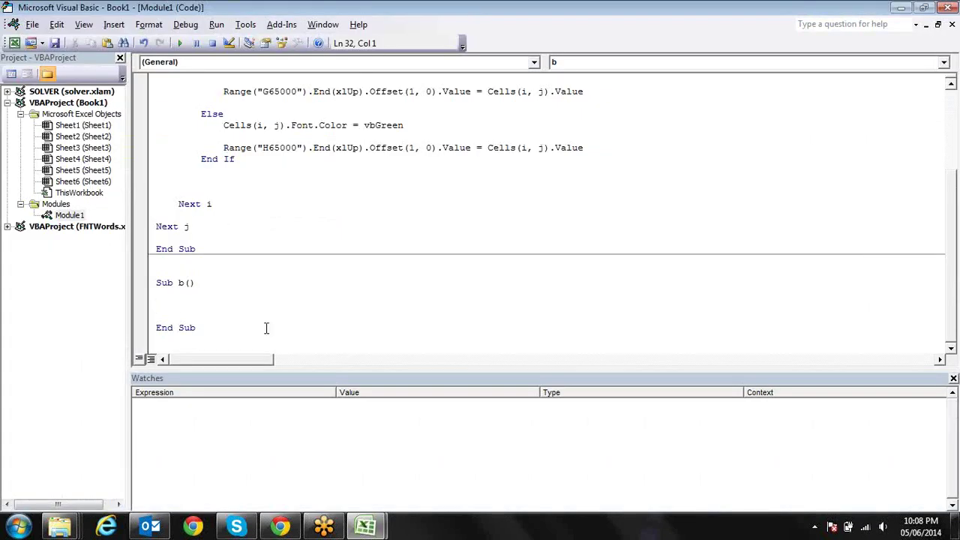
text(dim i as inc)
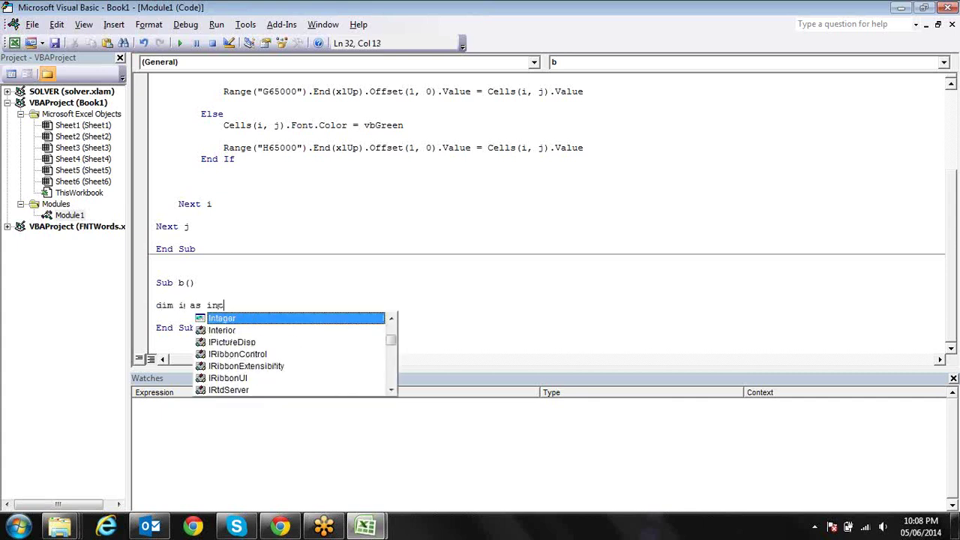
key(Tab)
key(Return)
key(Return)
key(Return)
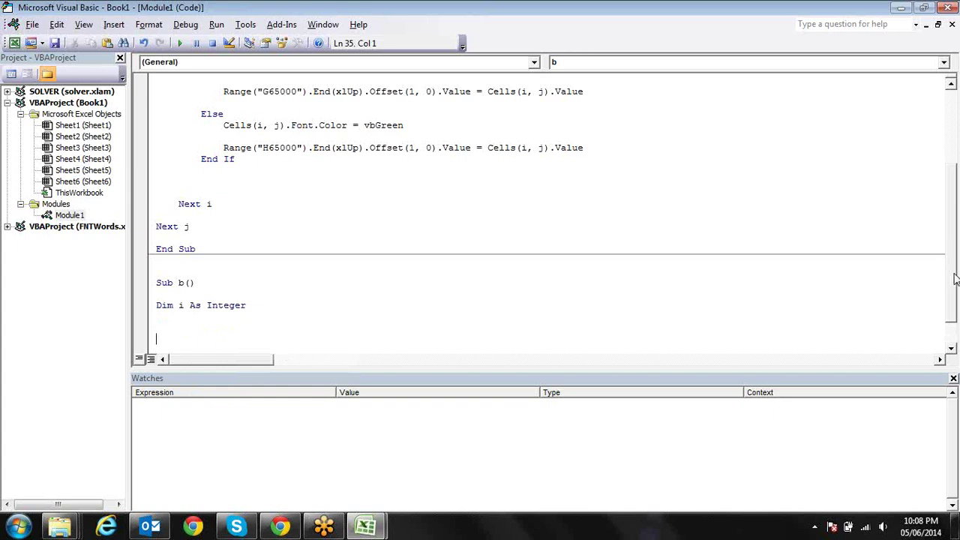
Add the loop For i = 2 To 7 and begin its closing Next i line.
scroll(951, 331, down, 3)
key(Up)
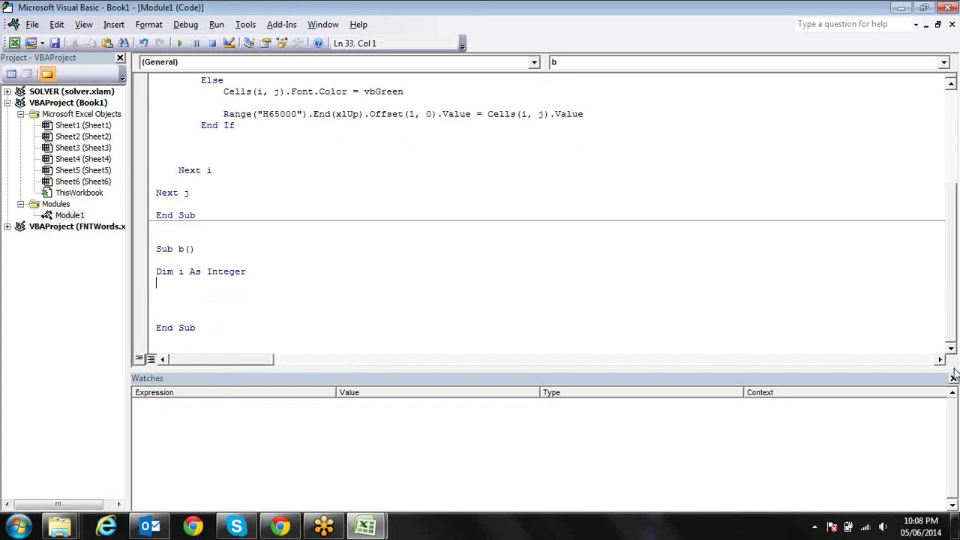
text(for )
text(i)
text(=1)
key(BackSpace)
text(2t)
text(o)
text(7)
key(Return)
key(Return)
key(Return)
text(next )
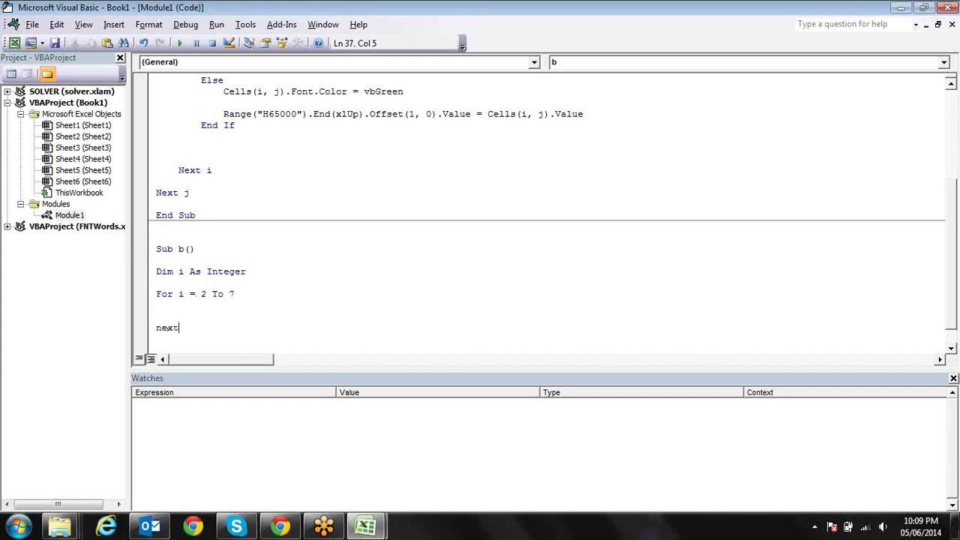
text(i)
Finish the Next i line and switch between the code and the worksheet.
click(156, 317)
key(alt+F11)
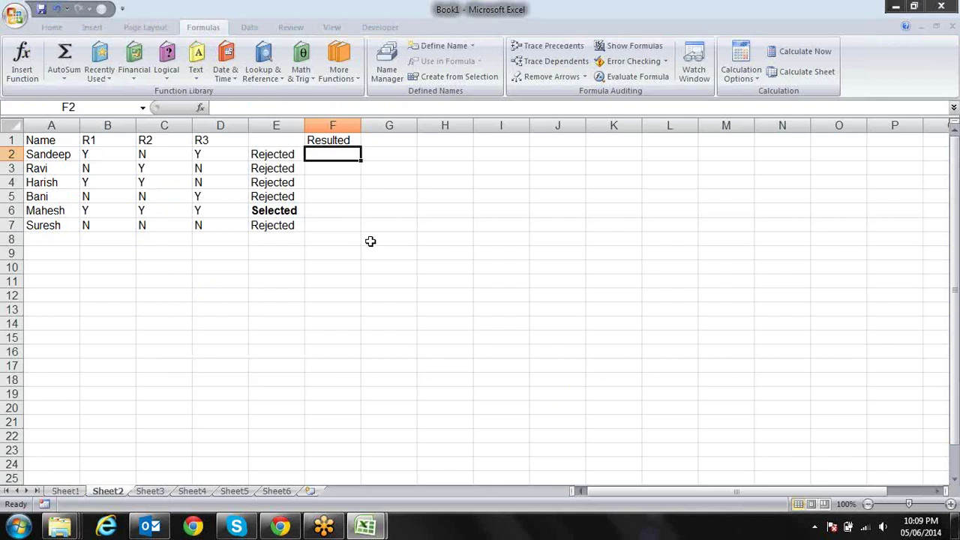
key(alt+F11)
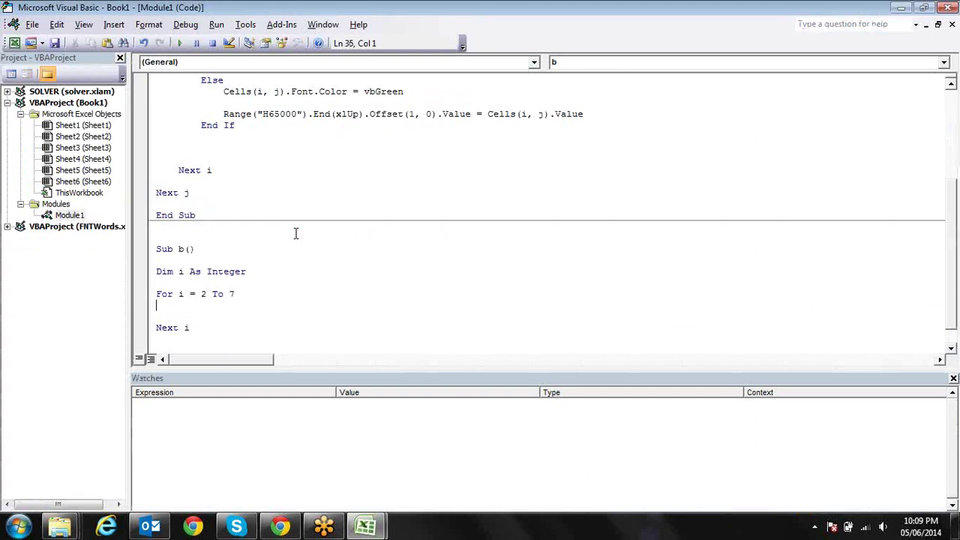
key(alt+F11)
Check the first candidate's R1 and R2 answers and the name list, then return to the code.
click(70, 157)
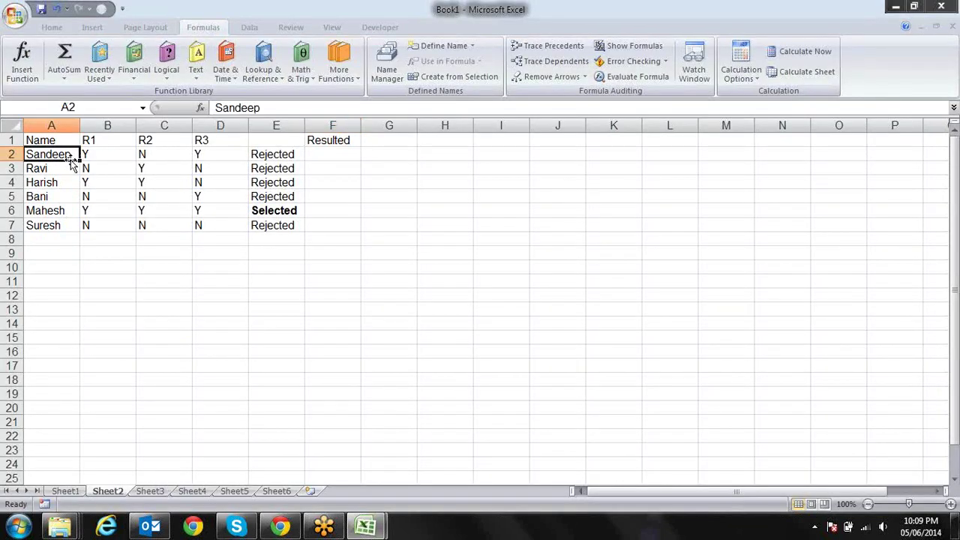
key(Right)
key(Right)
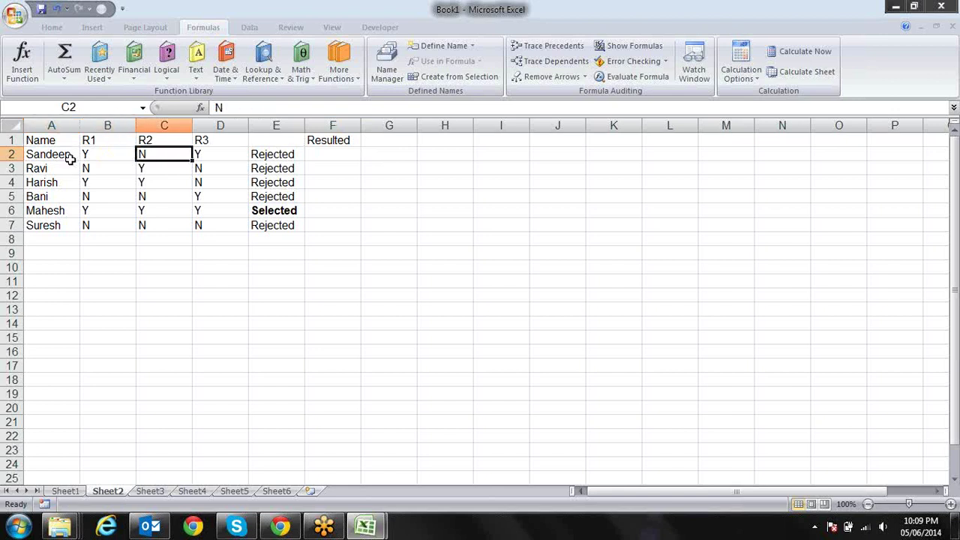
key(Right)
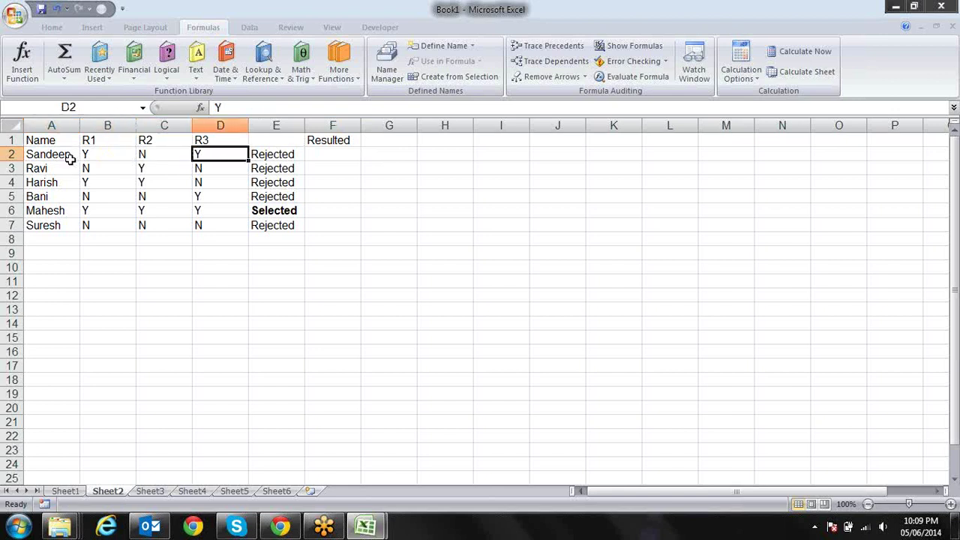
key(Left)
key(Left)
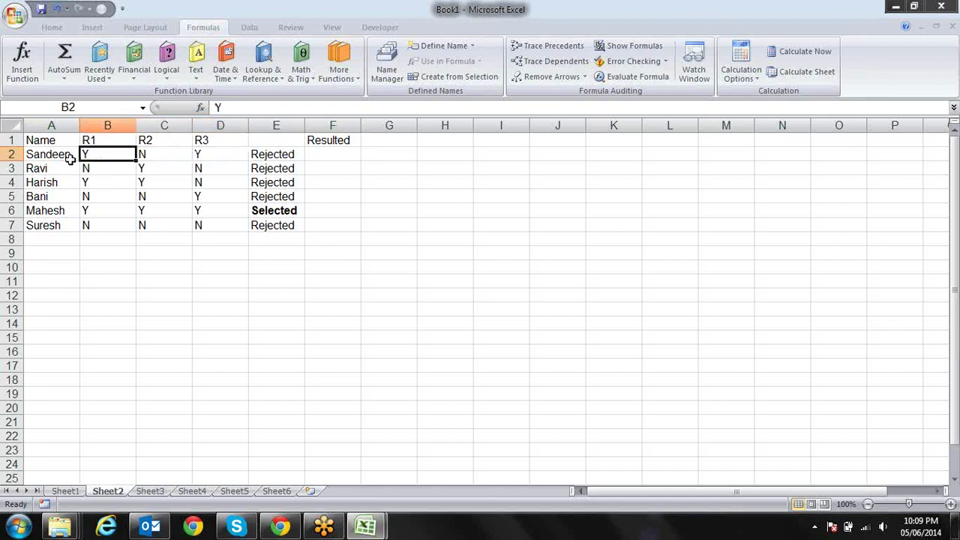
click(72, 161)
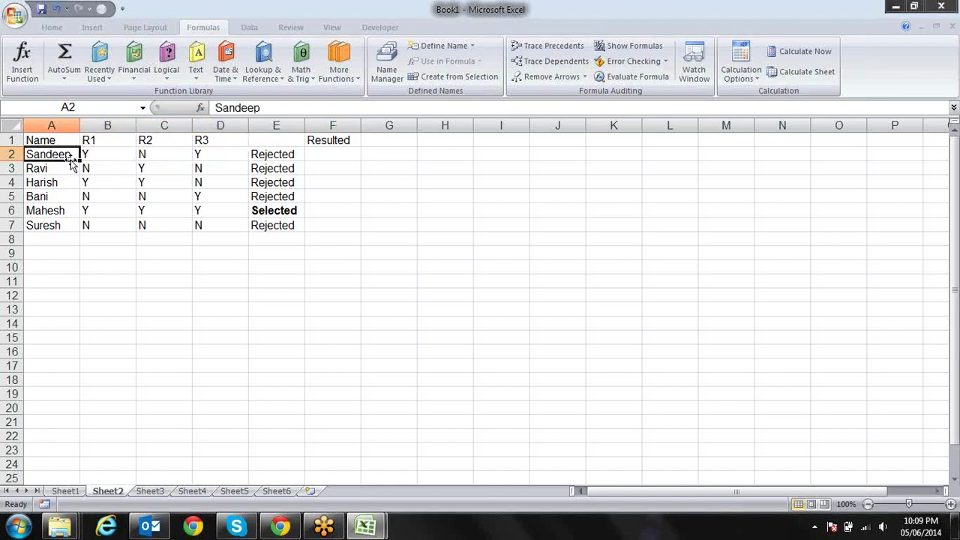
key(Up)
key(Down)
key(Down)
key(Down)
key(Down)
key(Down)
key(Down)
key(Up)
key(Up)
key(Up)
key(Up)
key(Up)
key(alt+F11)
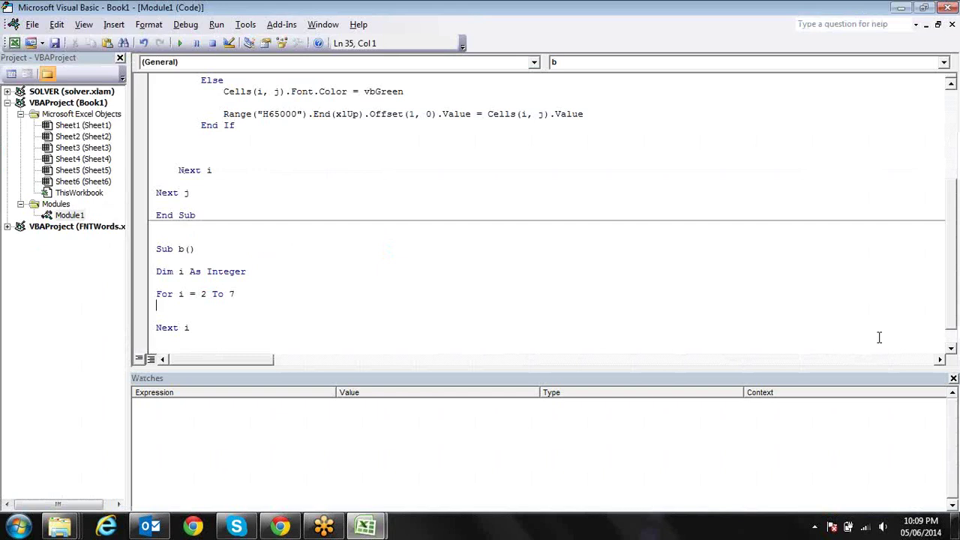
Begin an If test on Range("A" & i) inside the For loop.
scroll(950, 278, down, 1)
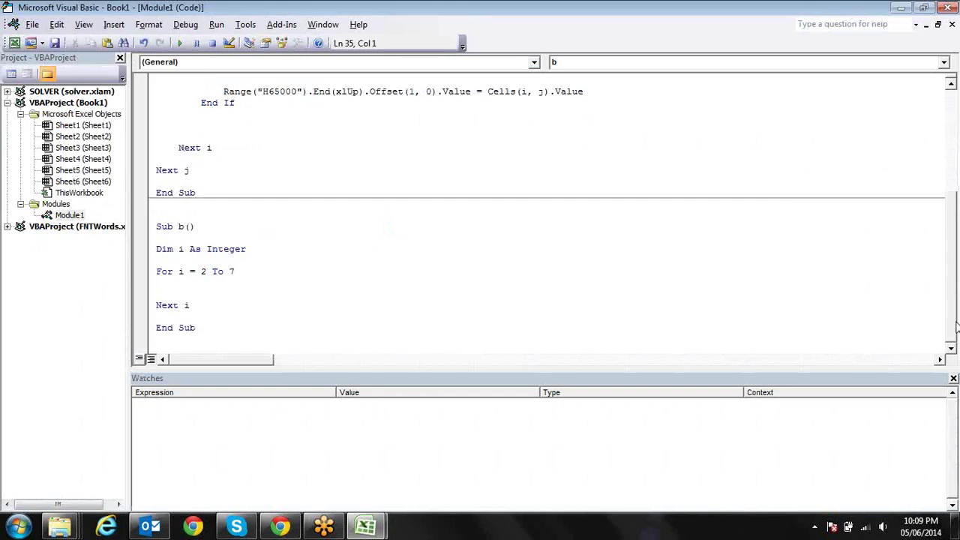
key(Return)
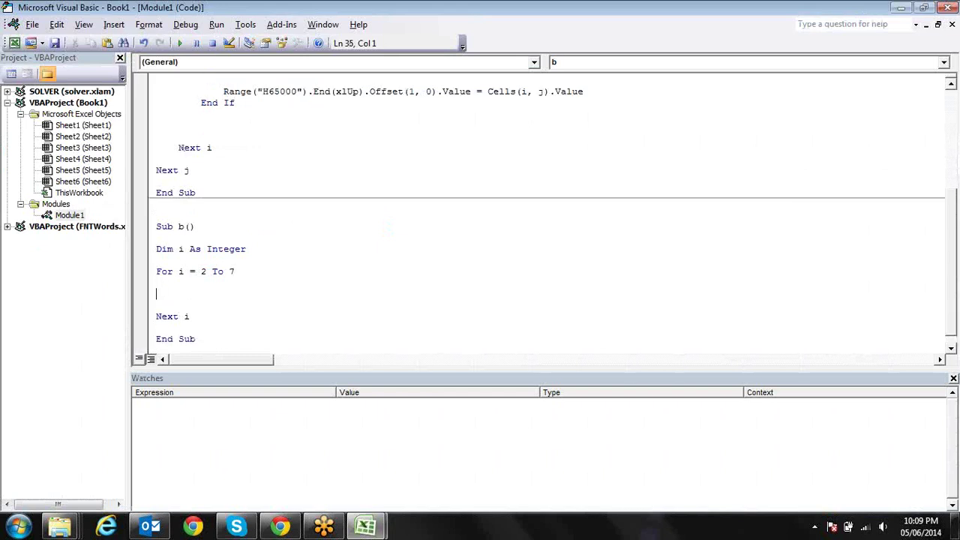
text(if)
text(range:)
text(a)
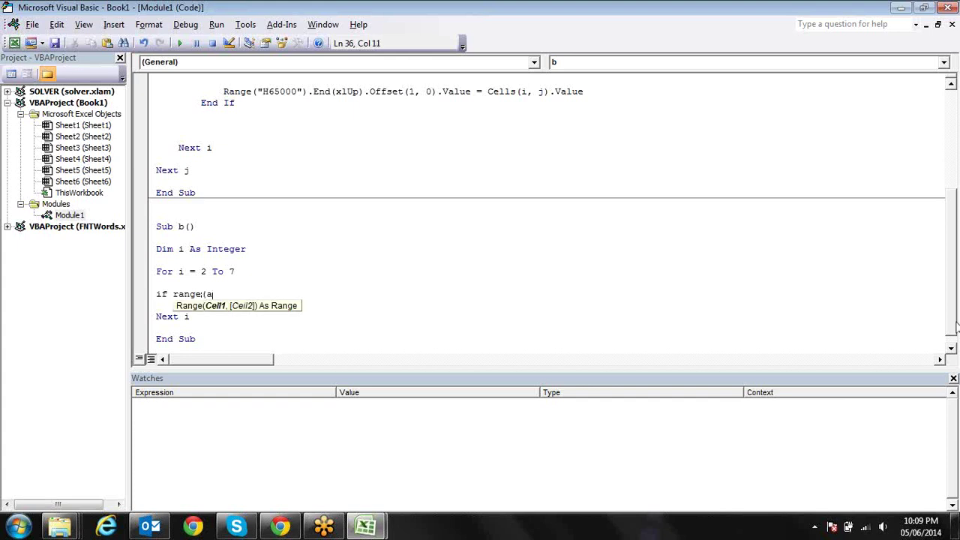
key(BackSpace)
text(a)
text(&i)
key(BackSpace)
key(BackSpace)
key(BackSpace)
text("a)
text("&)
text(i)
text())
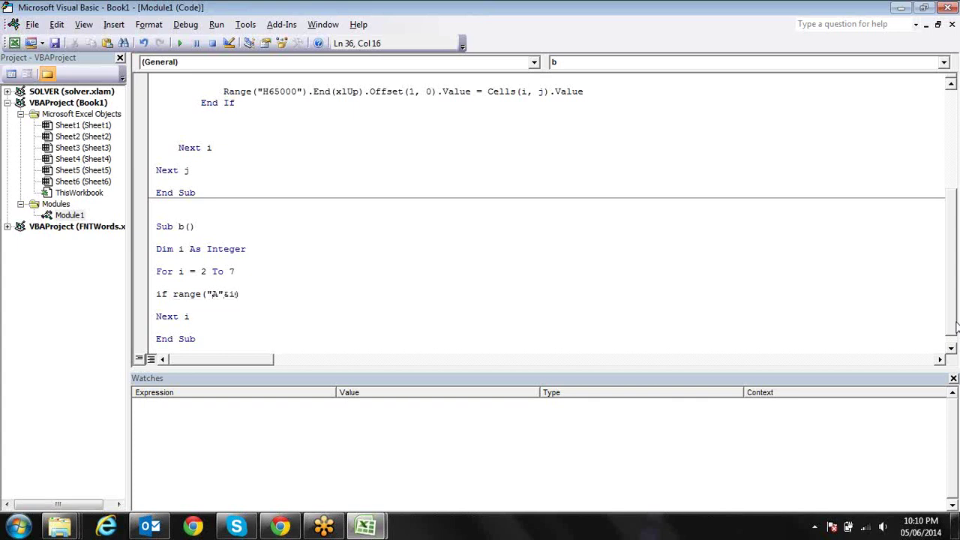
text(.)
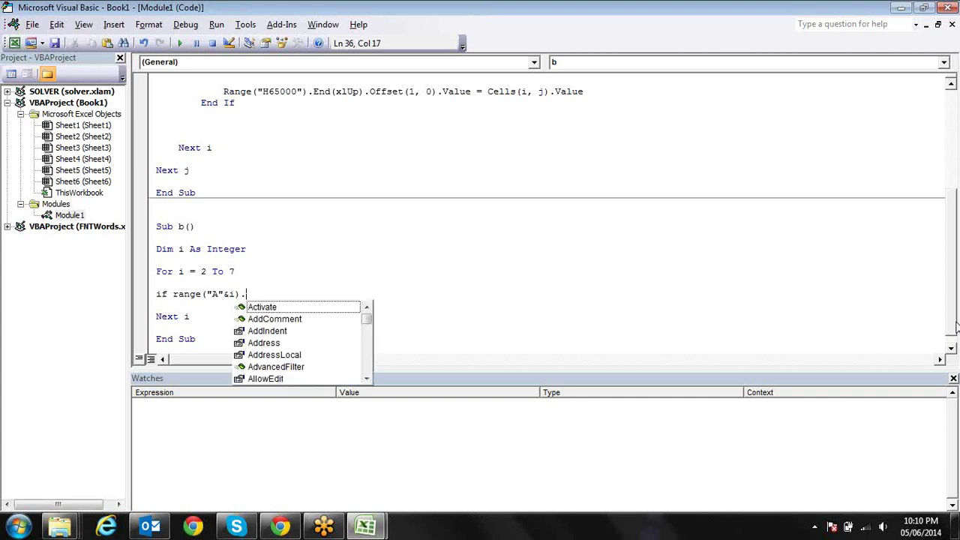
text(va)
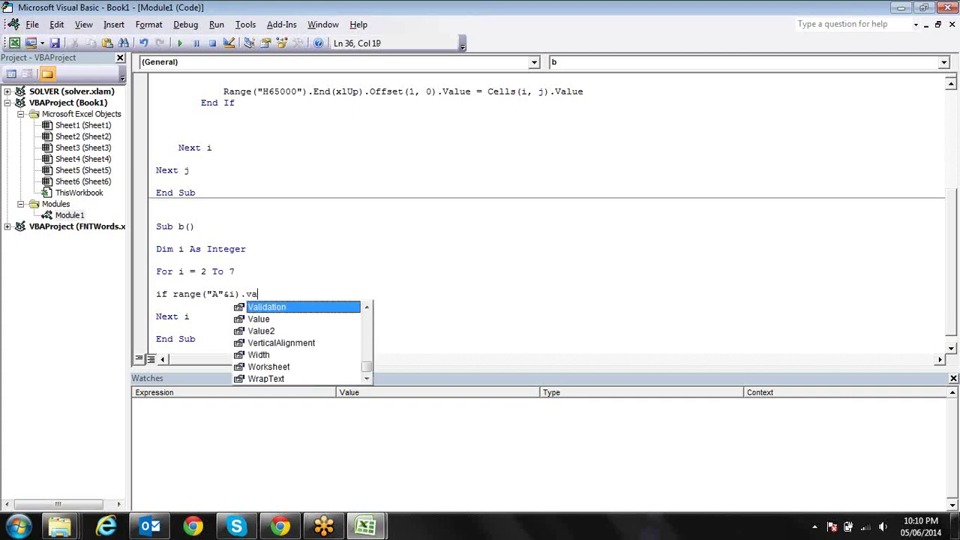
text(lu)
key(Tab)
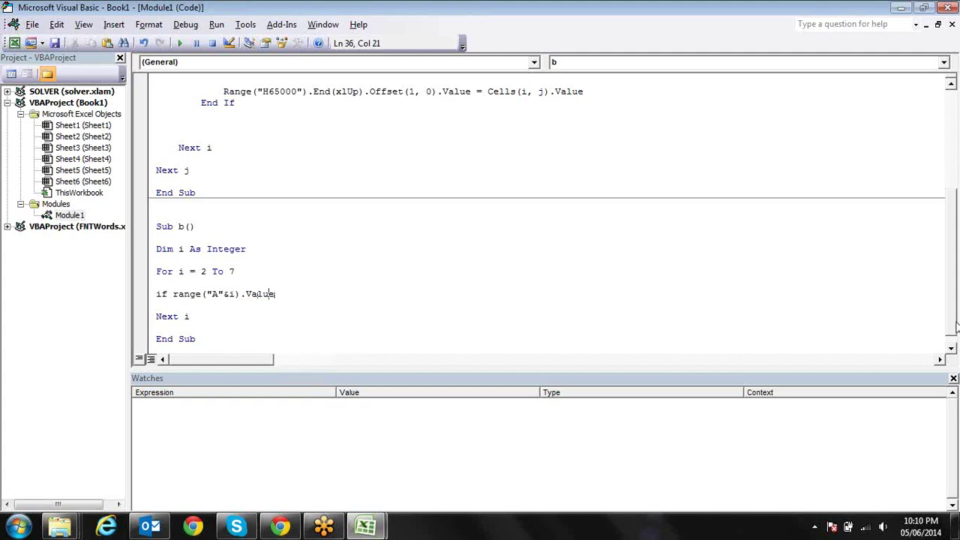
key(BackSpace)
key(BackSpace)
key(BackSpace)
key(BackSpace)
key(BackSpace)
key(BackSpace)
Check B2 in the sheet, then complete the test as .Offset(0, 1).Value = "Y" Then.
key(alt+F11)
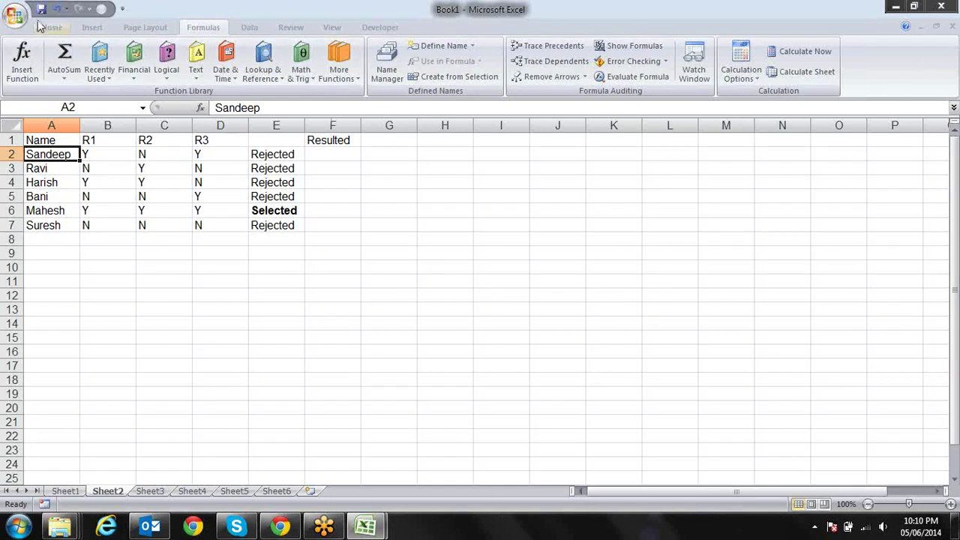
click(107, 155)
key(alt+F11)
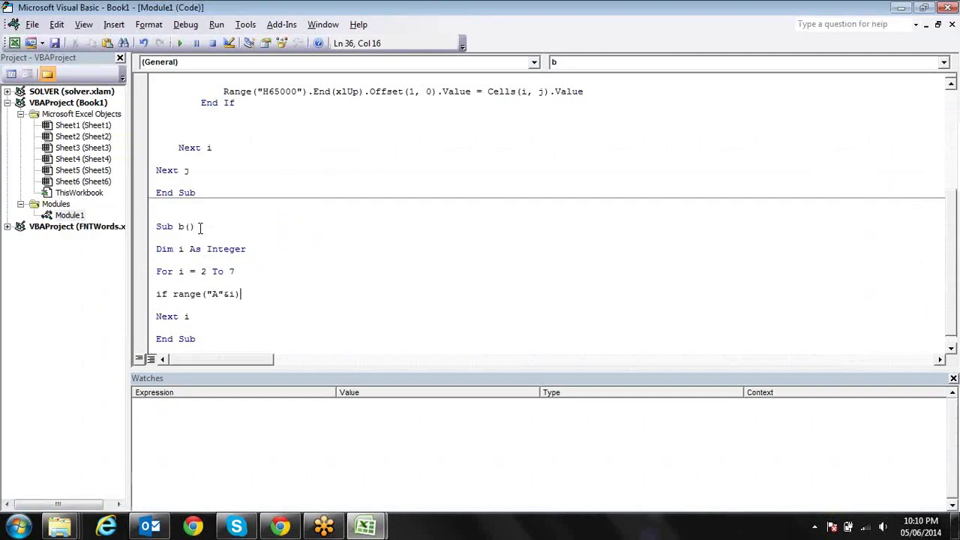
text(.)
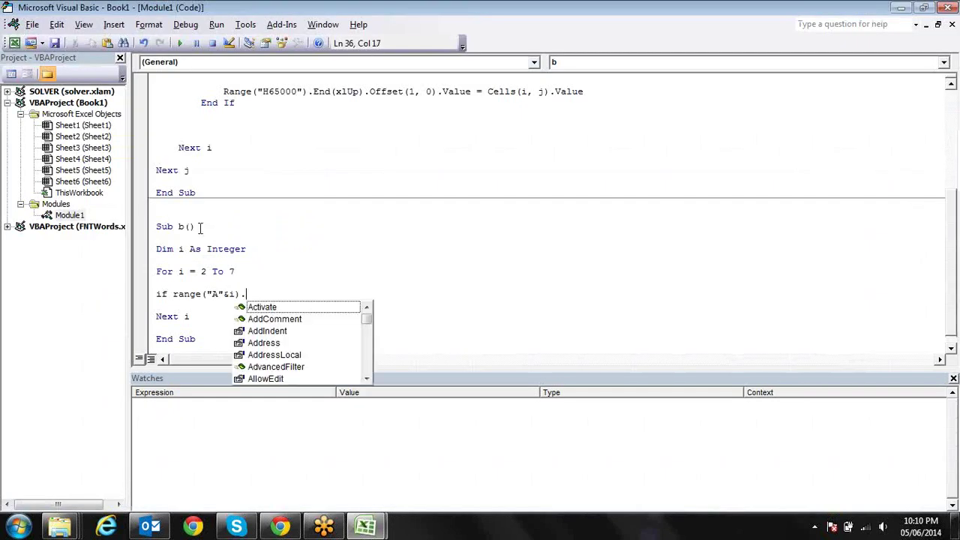
text(of)
key(Tab)
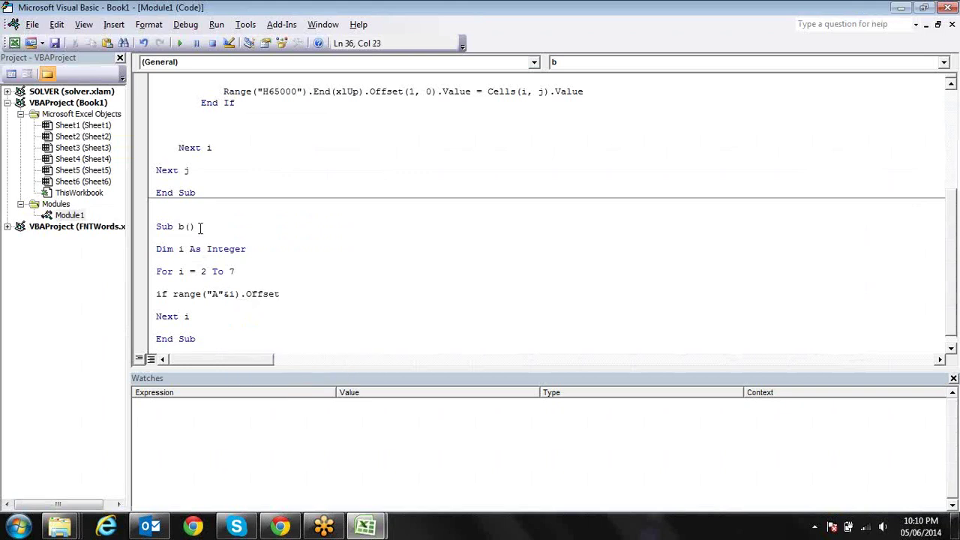
text(()
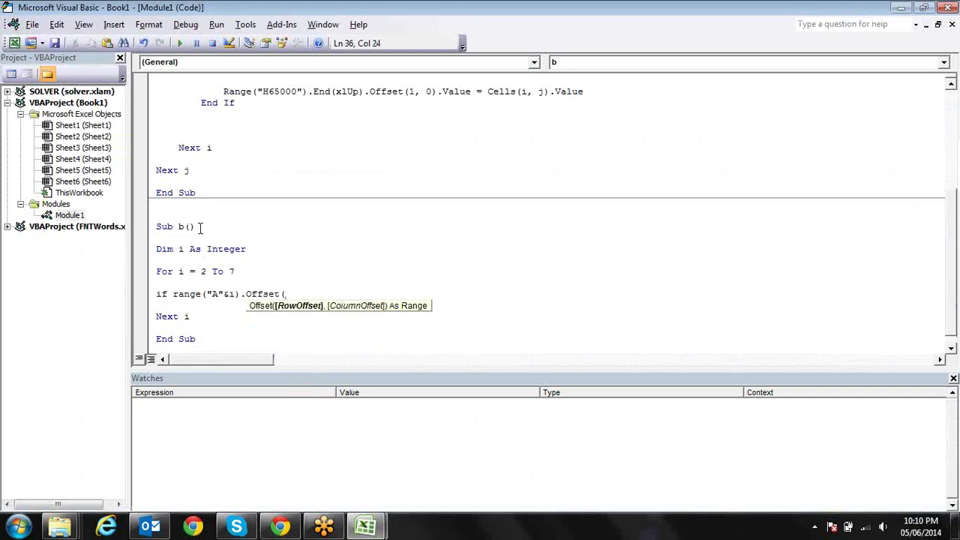
text(0)
text(,1))
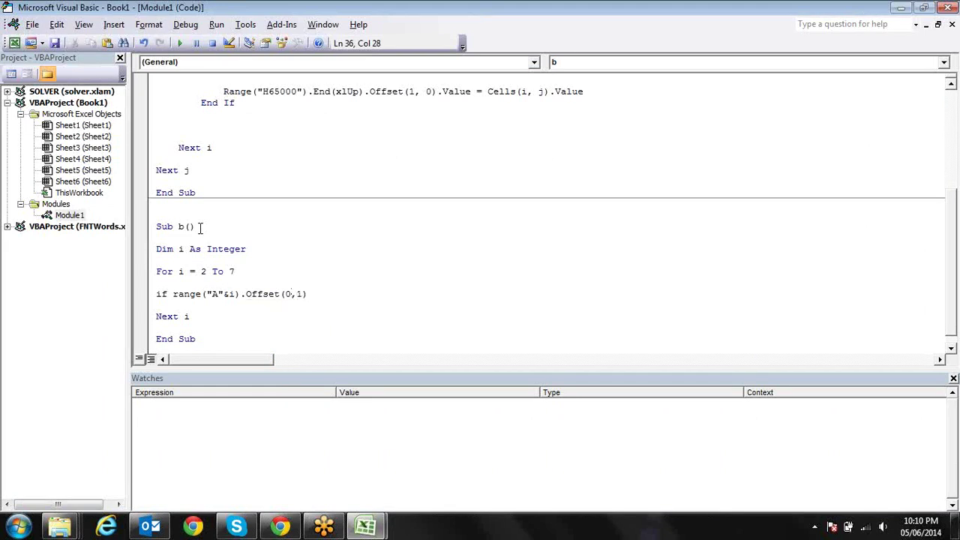
text(.va)
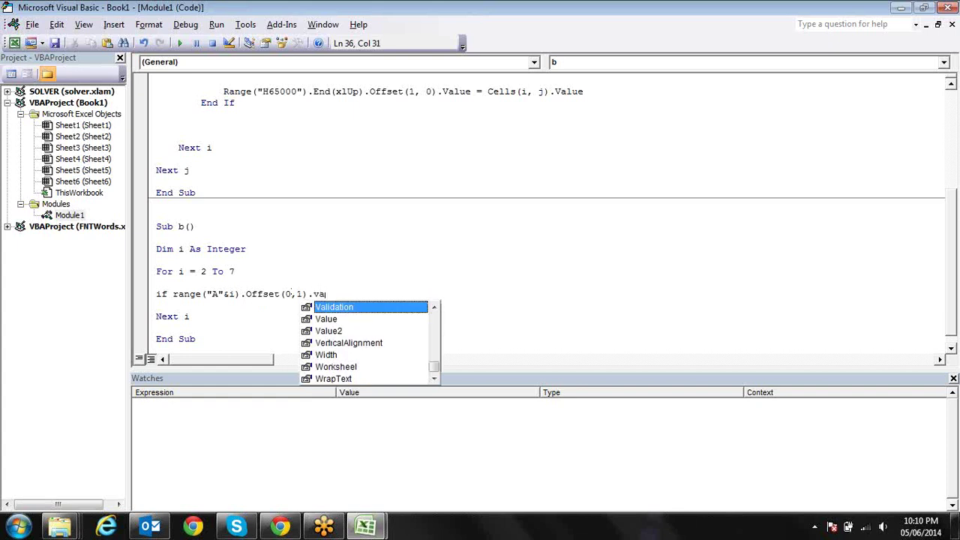
text(l)
key(Tab)
text(="Y)
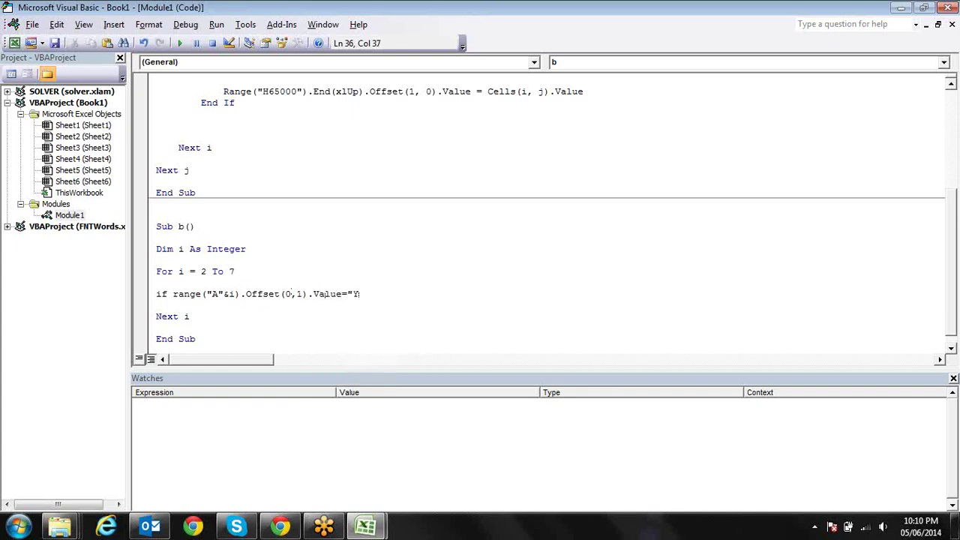
text(" then)
key(Return)
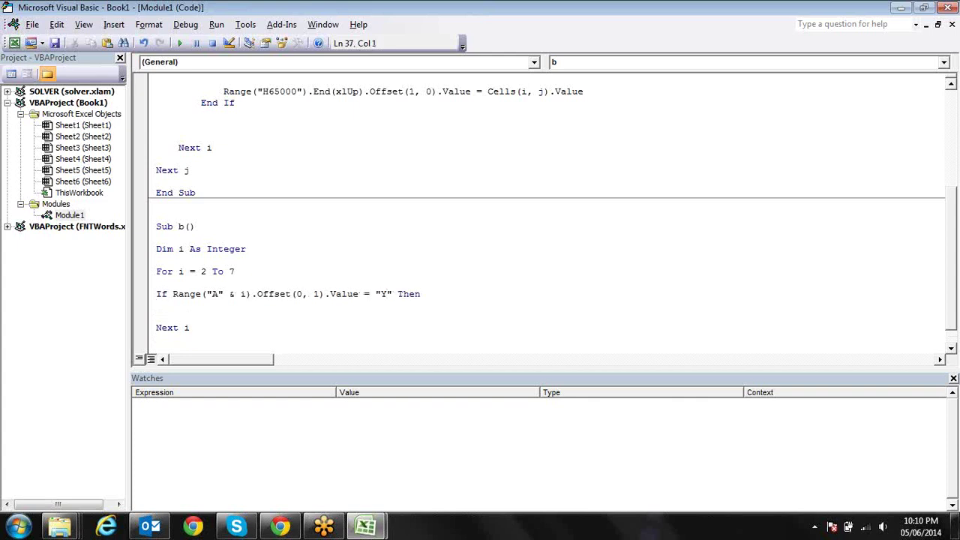
key(Return)
Close the outer If with End If and open an indented blank line inside it.
text(end if)
click(157, 304)
key(Return)
key(Return)
key(Up)
key(Up)
key(Tab)
Write the nested line If Range("A" & i).Offset(0, 2).Value = "Y" Then.
text(if)
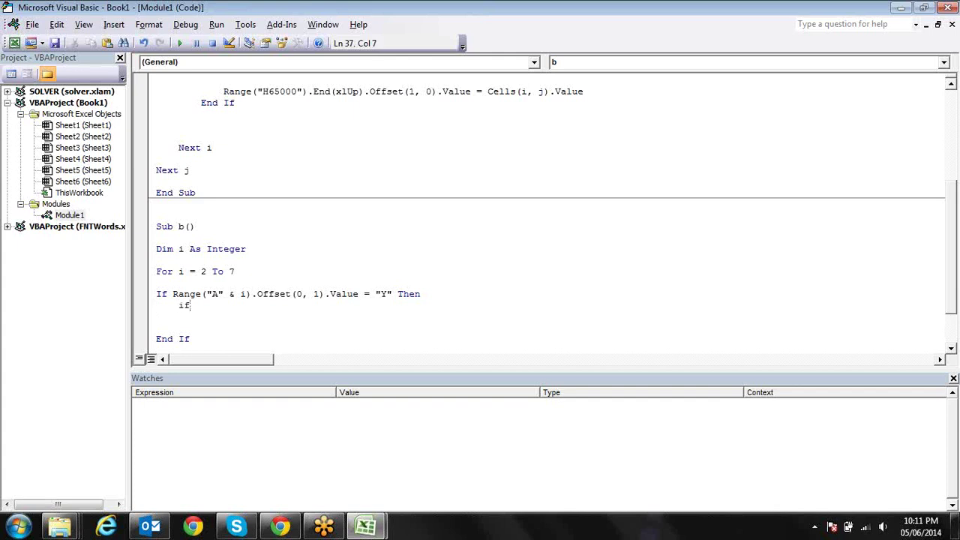
text( range)
text(("A"&)
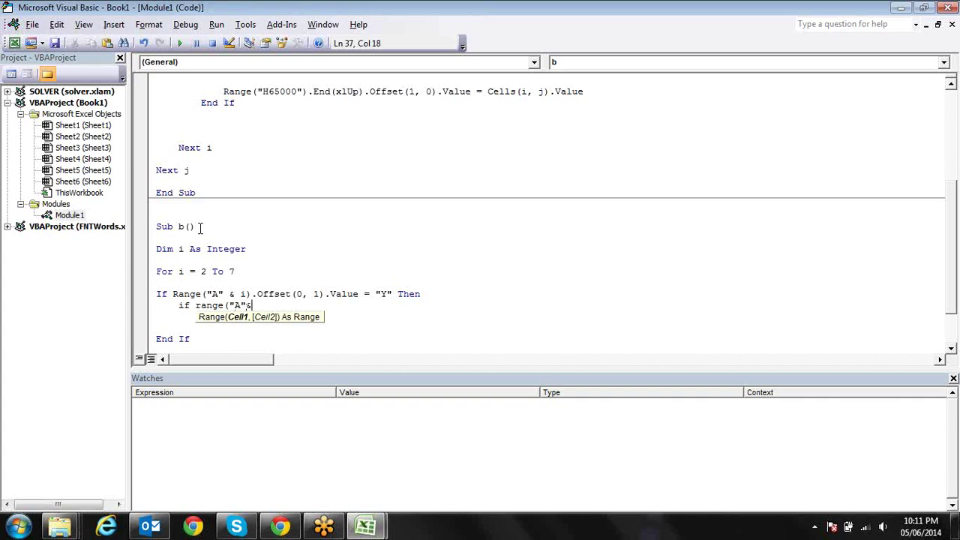
text(i)
text().of)
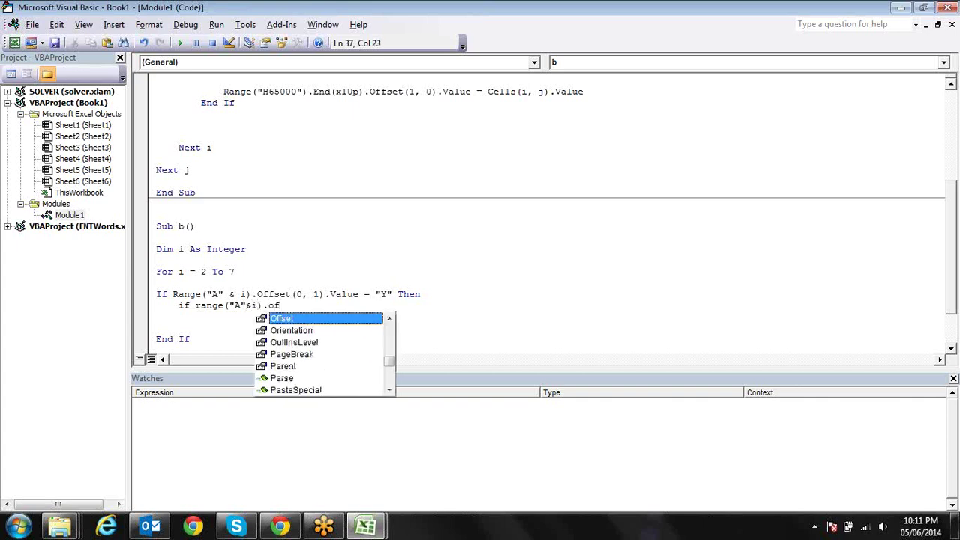
key(Tab)
text(()
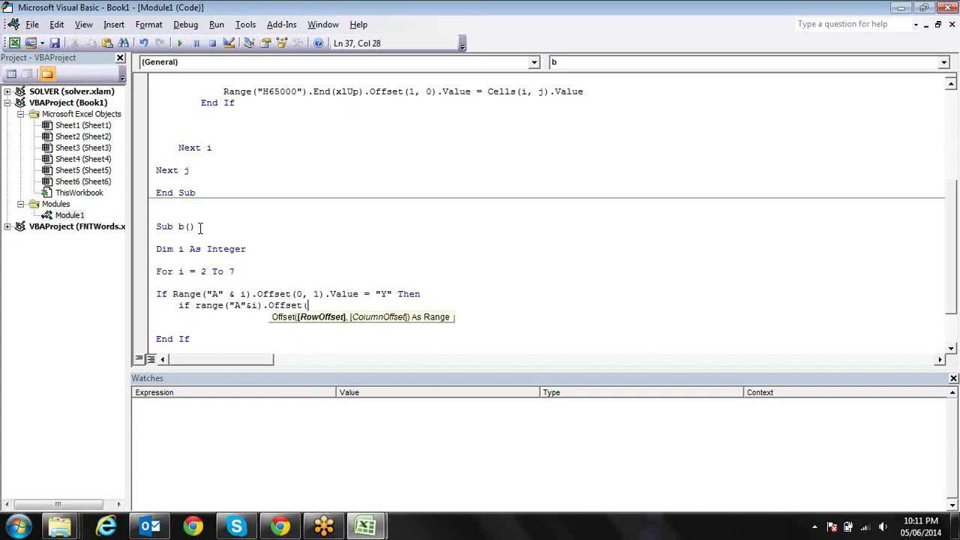
text(0,)
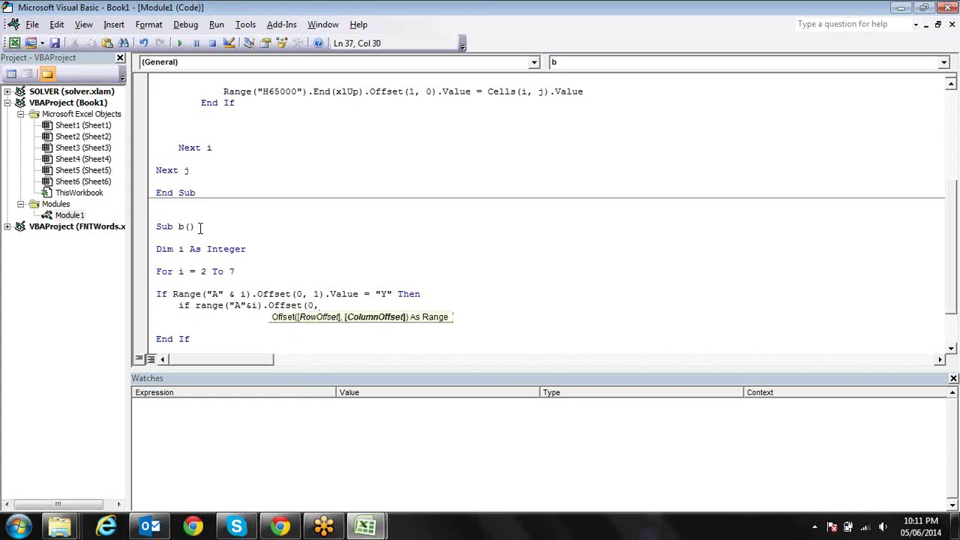
text(2)
text())
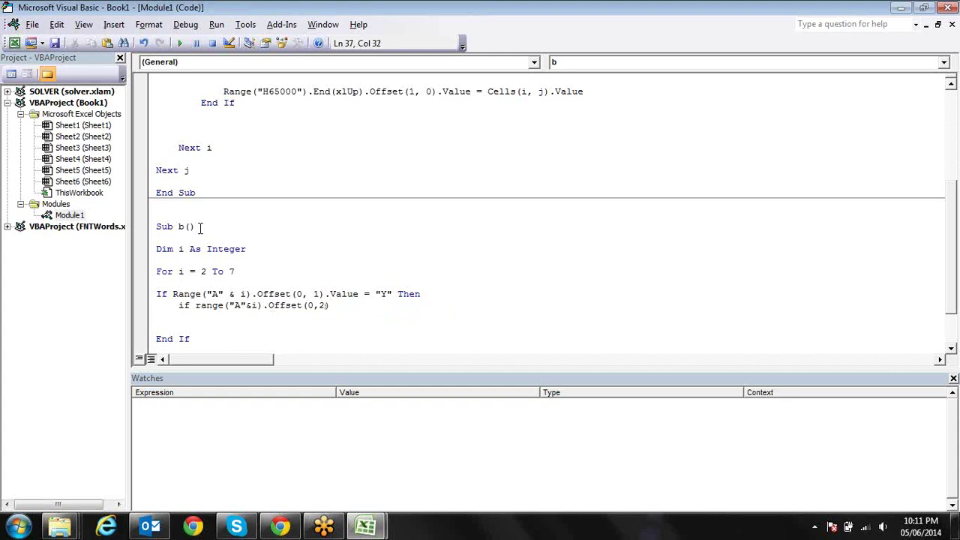
text(.va)
key(Down)
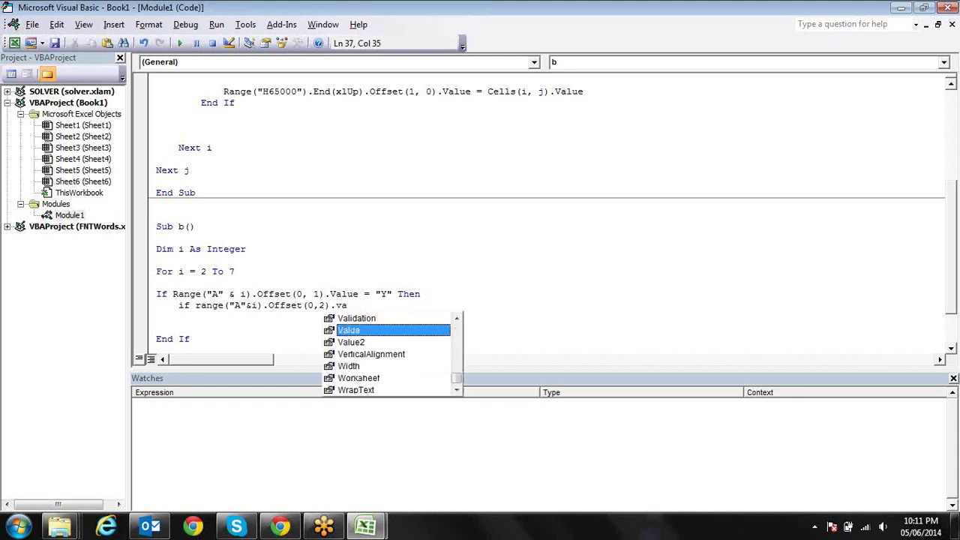
key(Tab)
text(=")
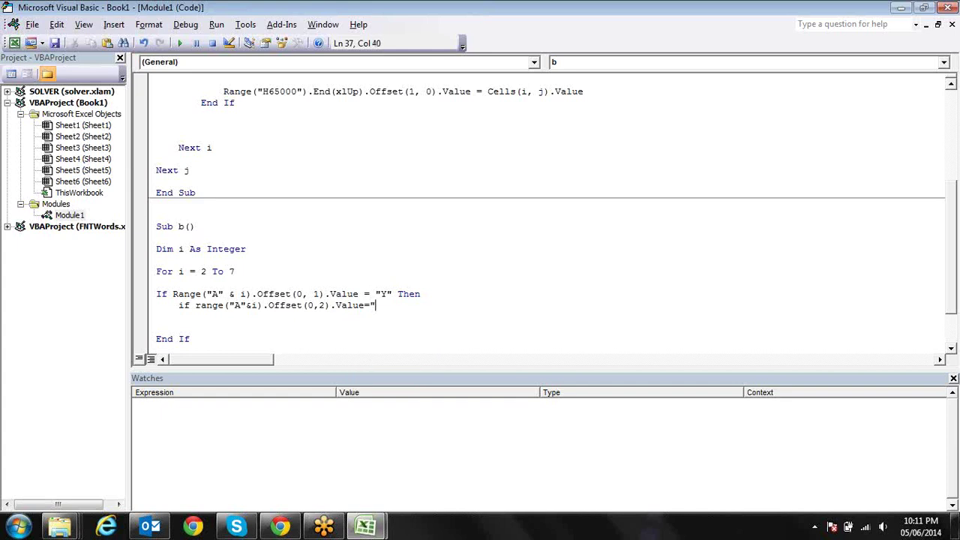
text(Y")
text( then)
key(Return)
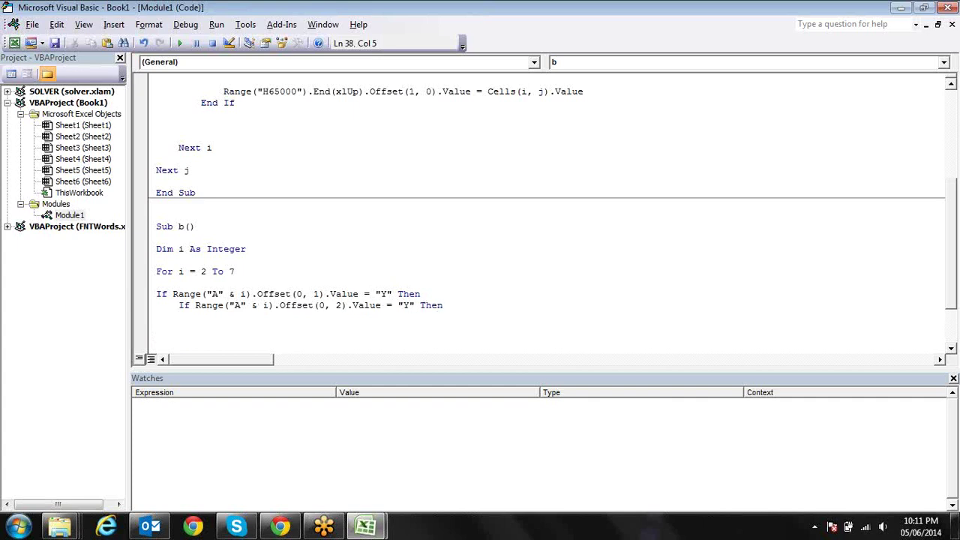
Add End If and Next i lines below the nested If.
key(BackSpace)
key(Return)
key(Return)
key(Return)
text(End If)
key(Return)
key(Return)
text(Next i)
key(Up)
key(Up)
key(Up)
Give the nested If its own End If and remove the extra blank line.
click(156, 293)
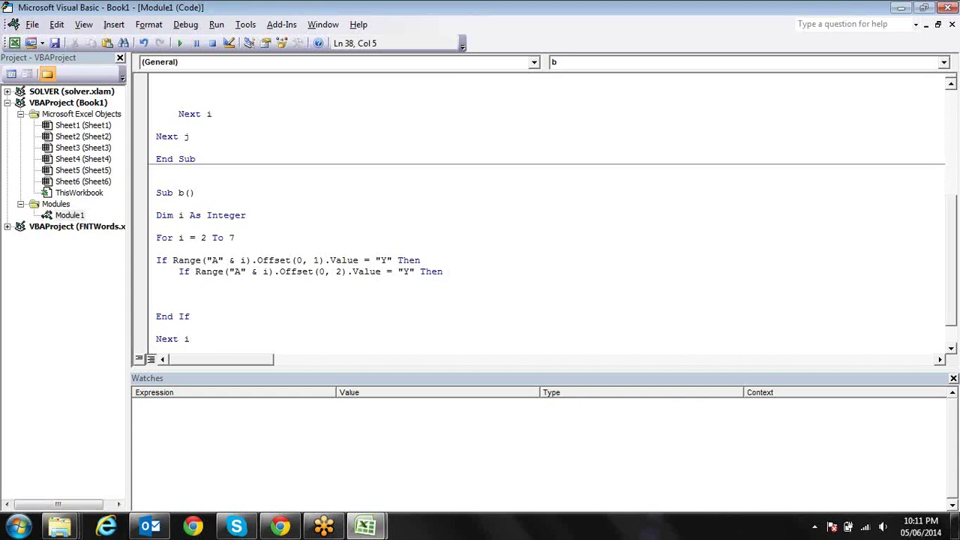
key(Return)
text(end if)
key(Up)
click(214, 272)
key(Down)
key(Down)
key(Down)
key(Delete)
key(Delete)
key(Up)
key(Up)
key(Right)
key(Right)
key(Right)
click(156, 294)
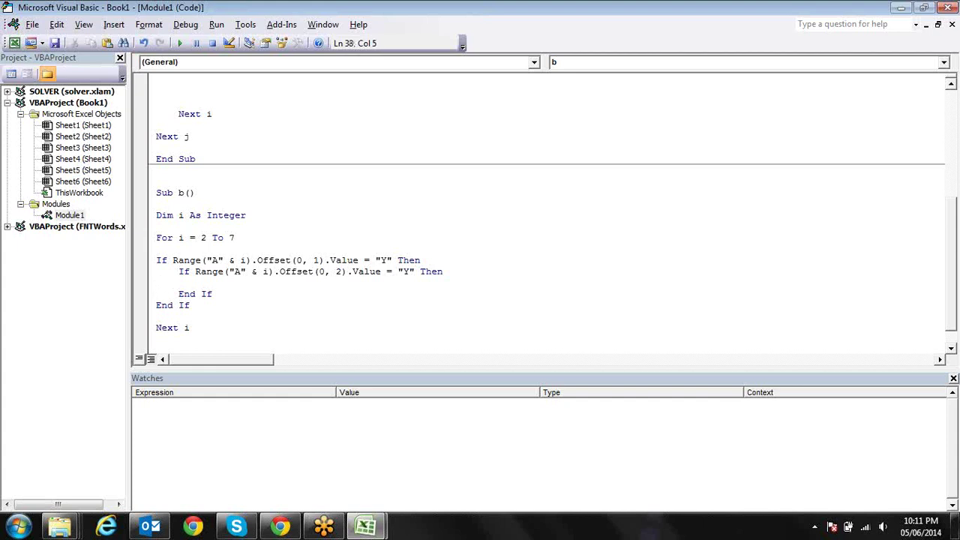
Add the innermost If Range("A" & i).Offset(0, 3).Value = "Y" Then, then return to Excel.
text(if range("A")
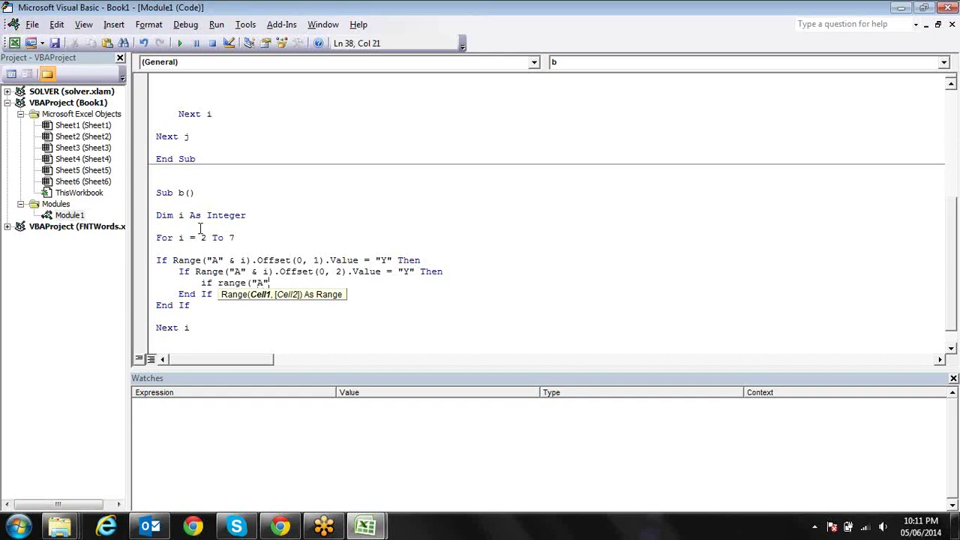
text(&i)
text(,)
key(BackSpace)
text())
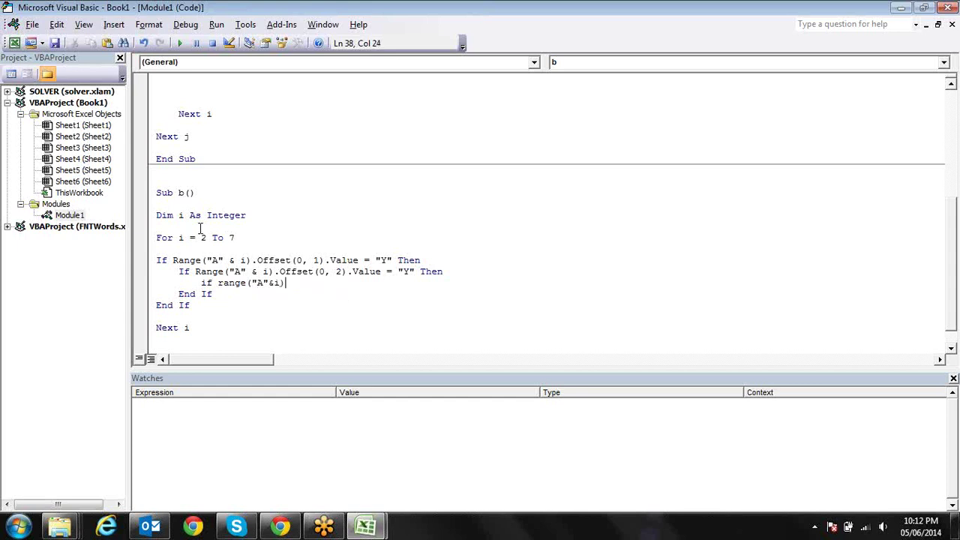
text(.o)
key(Tab)
text((0,3)
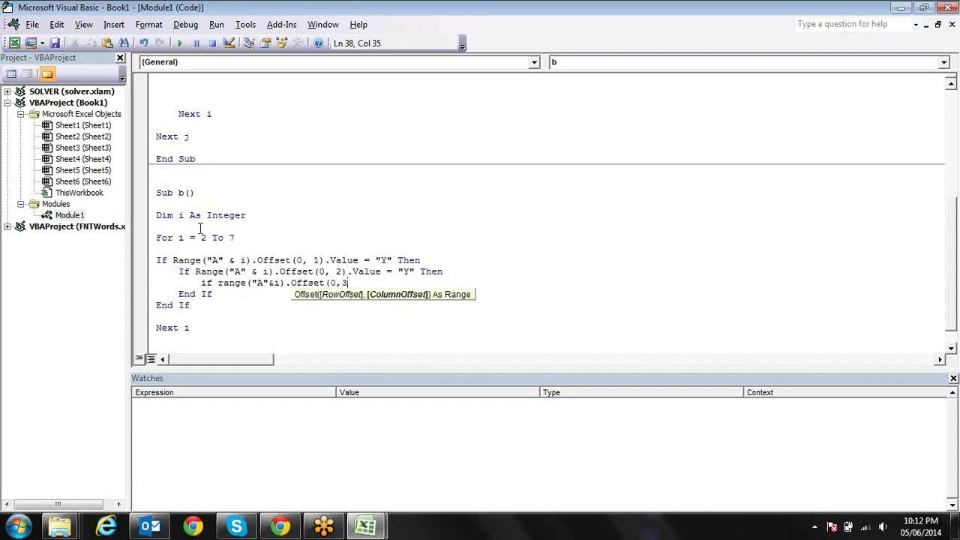
text().v)
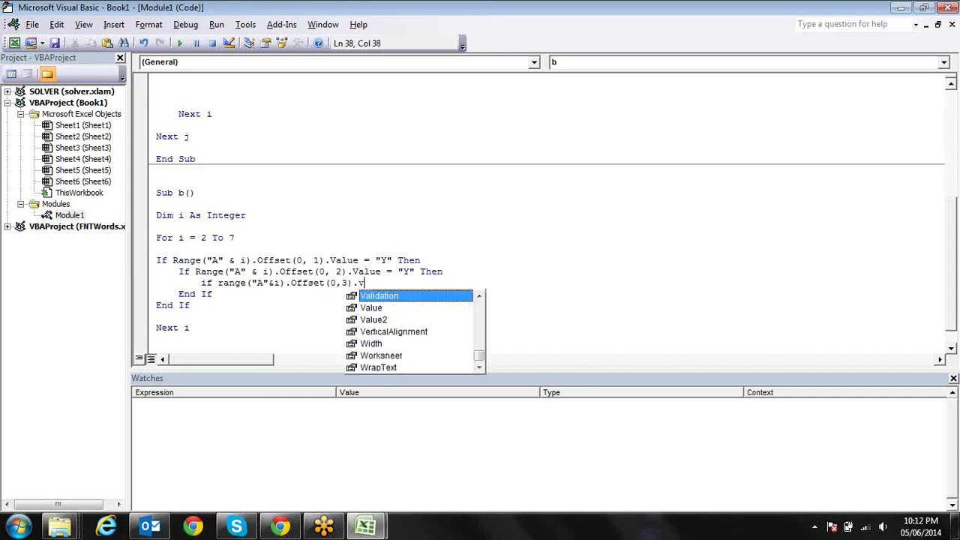
key(Down)
key(Tab)
text(="Y" then)
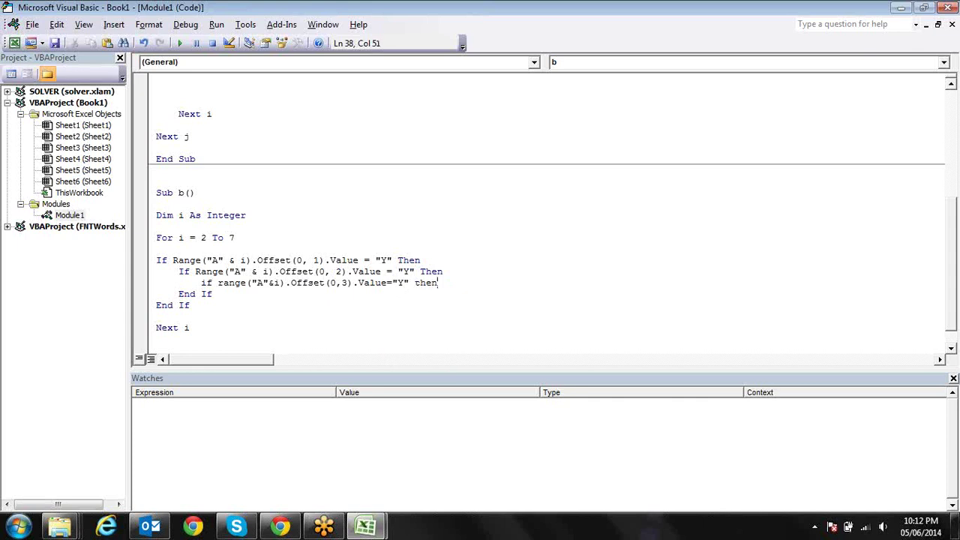
key(Return)
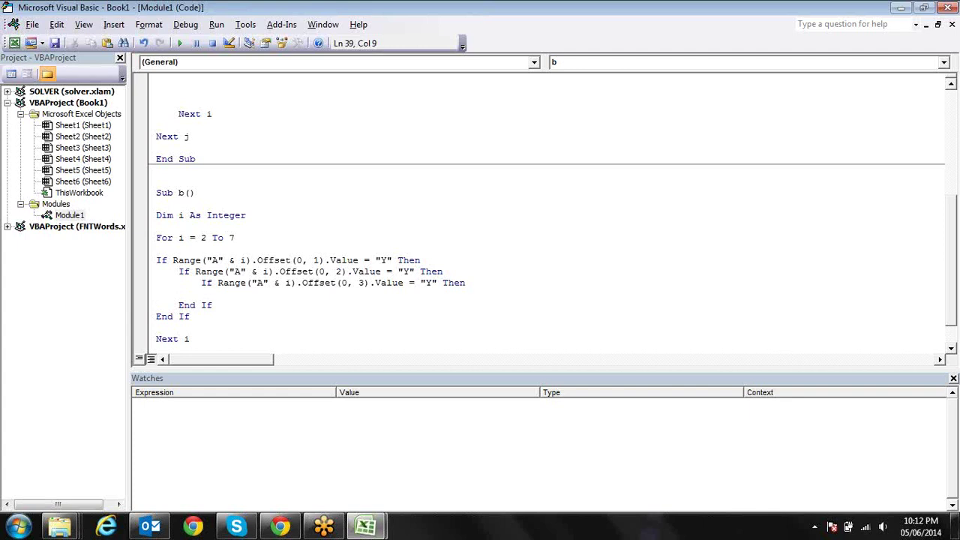
key(alt+F11)
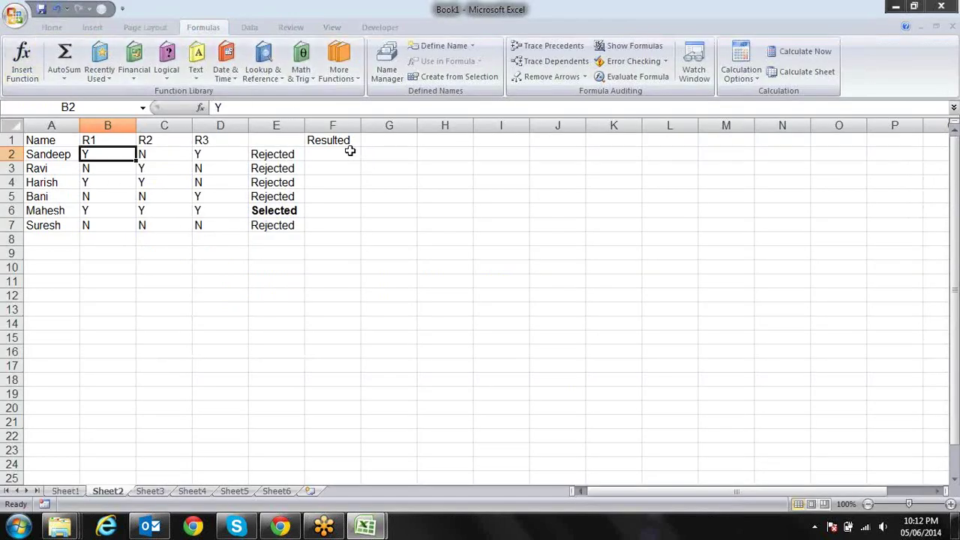
Inspect row 2's values in cells B2 through F2 on Sheet2.
click(350, 151)
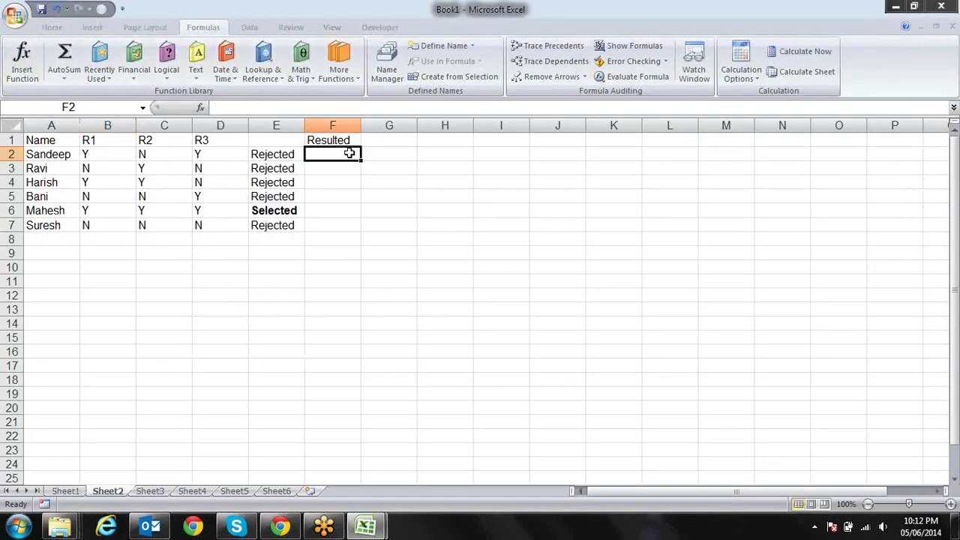
click(103, 152)
click(159, 153)
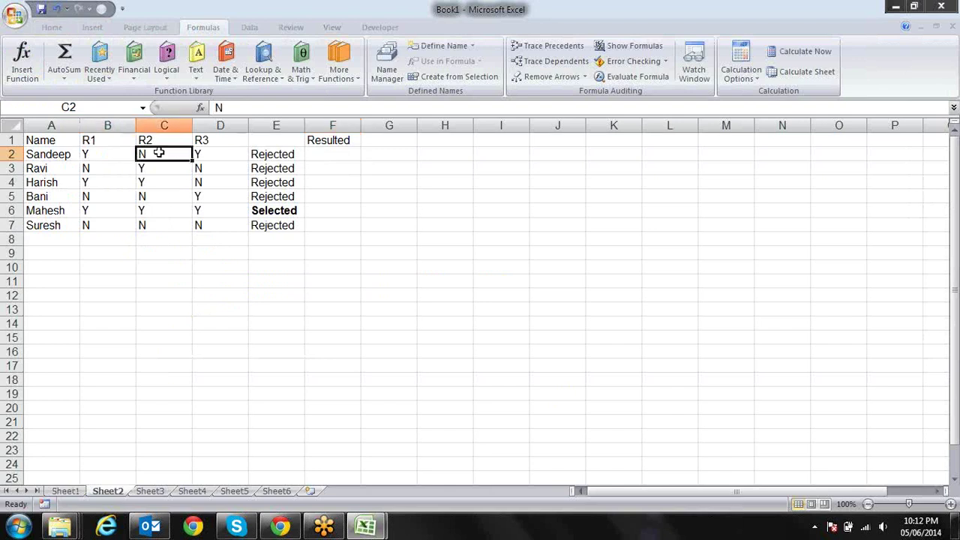
click(210, 152)
click(280, 153)
click(336, 155)
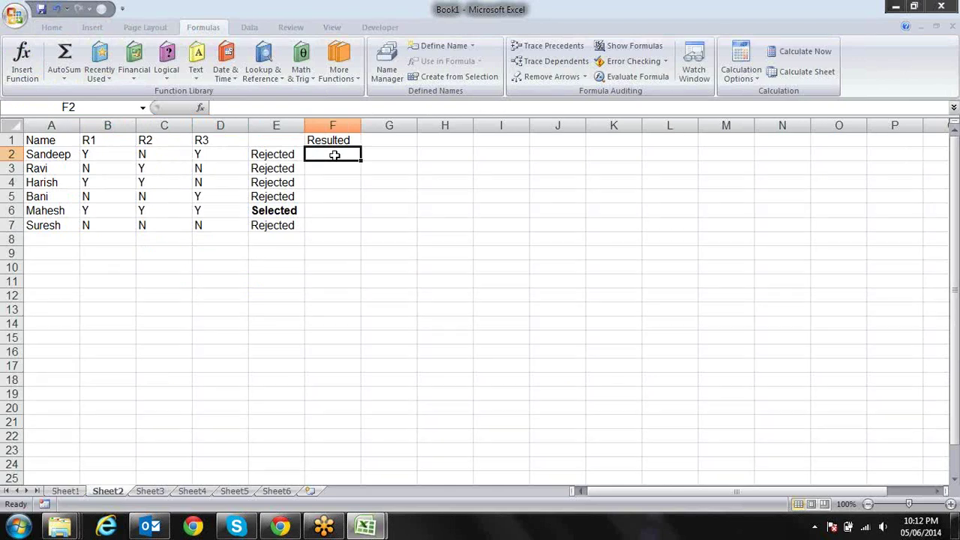
click(114, 159)
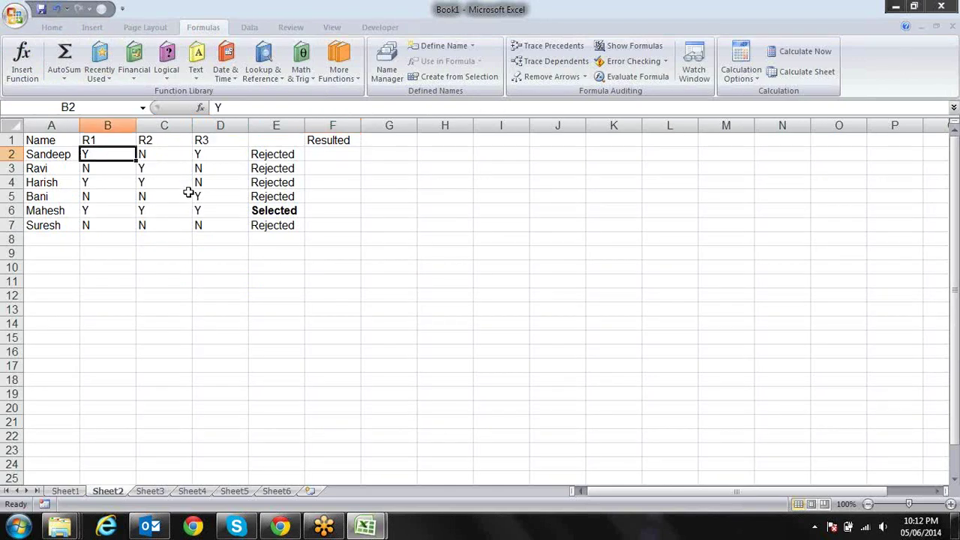
Recheck the empty F2 cell, then indent a new line inside the innermost If.
key(alt+F11)
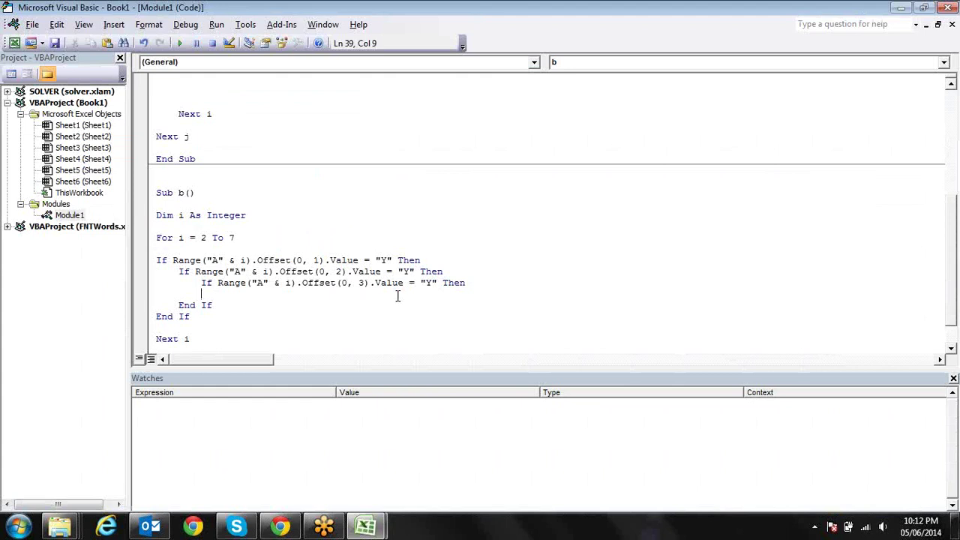
key(alt+F11)
click(336, 157)
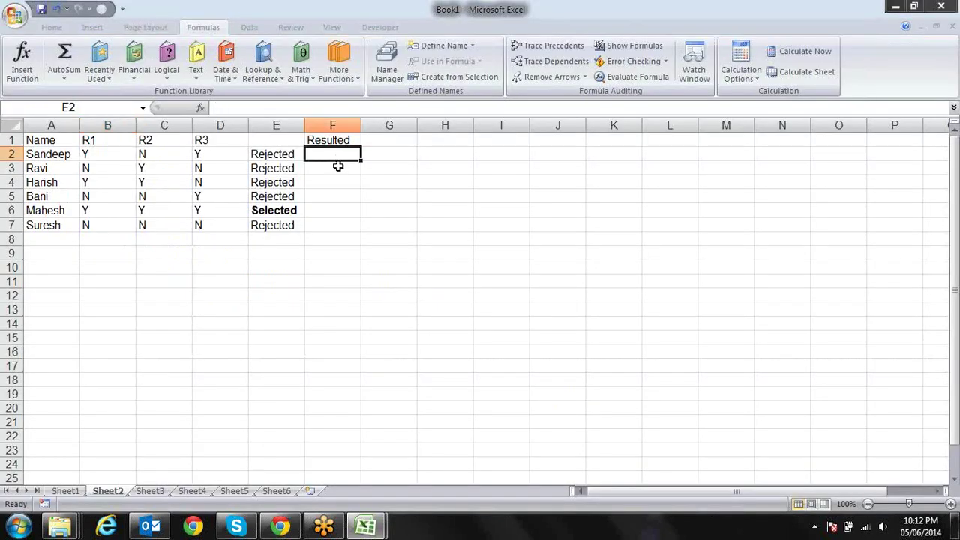
key(alt+F11)
key(Tab)
Write Range("F" & i).Value = "Selected" inside the innermost If and start an outdented line.
text(range)
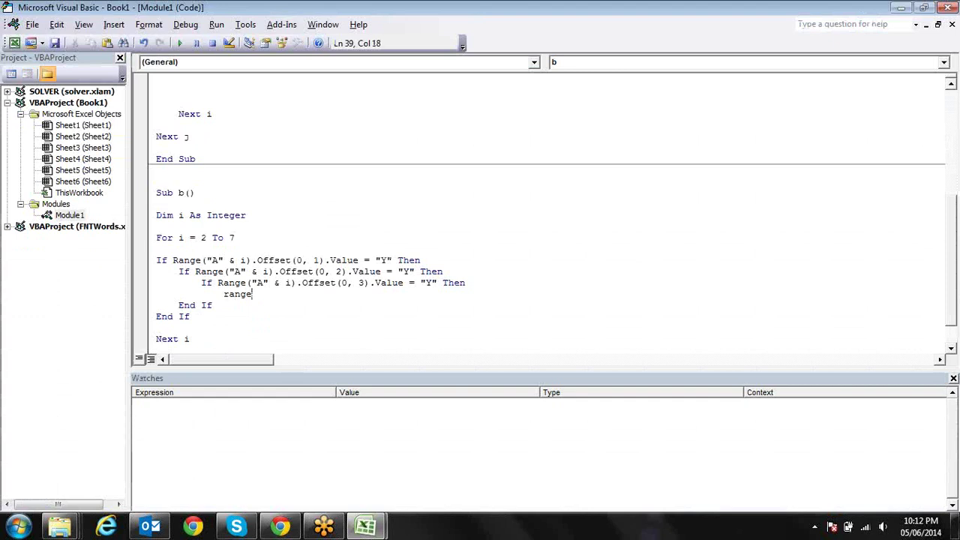
text(("F)
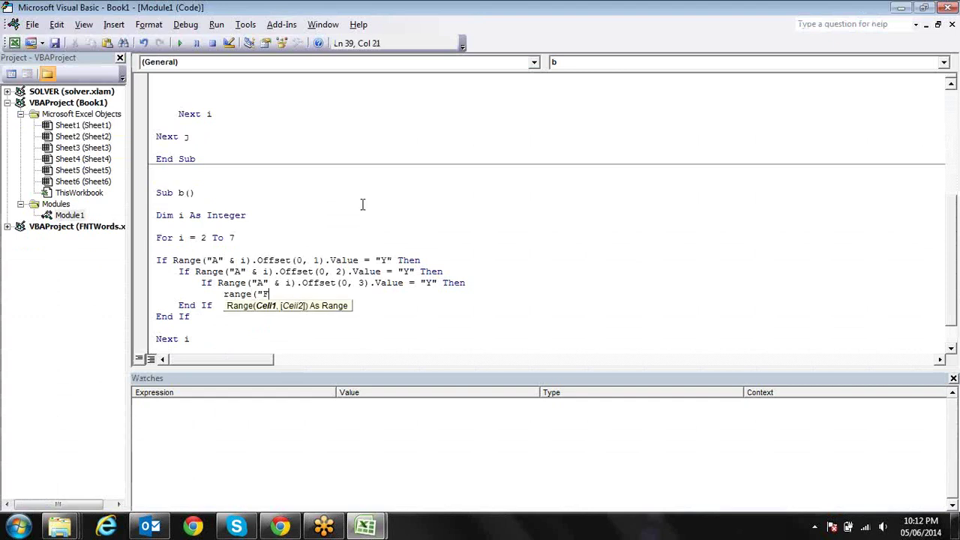
text(")
text(&i))
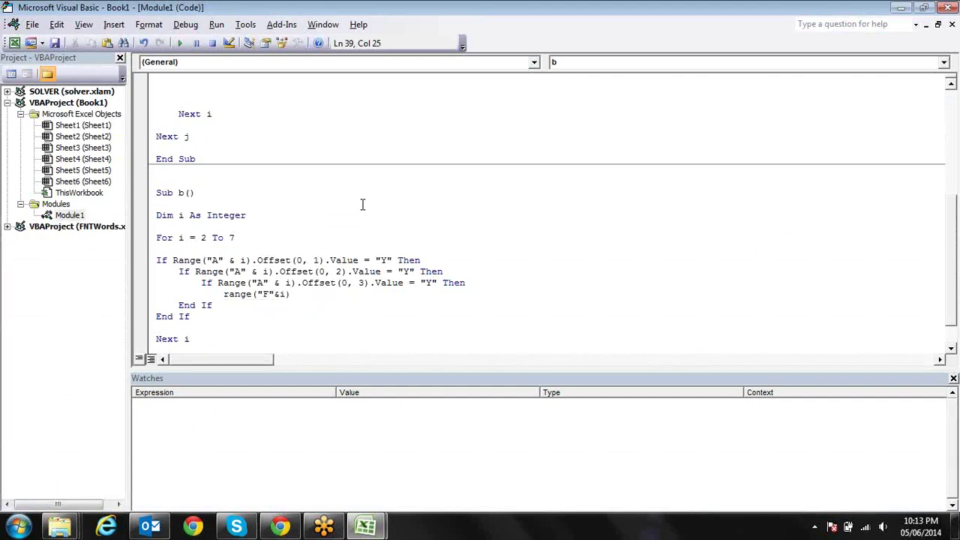
text(.Value)
text(=)
text("Selected")
key(Down)
key(Up)
key(End)
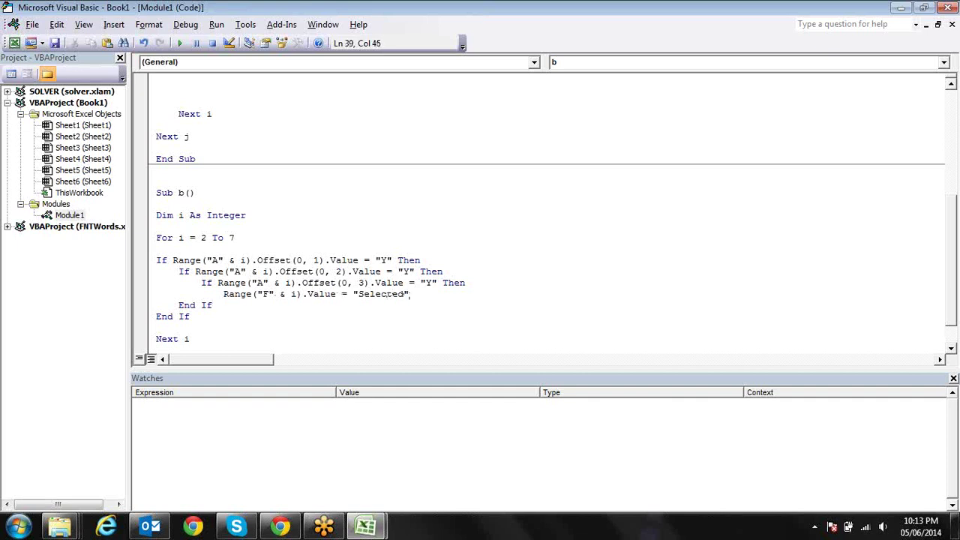
key(Return)
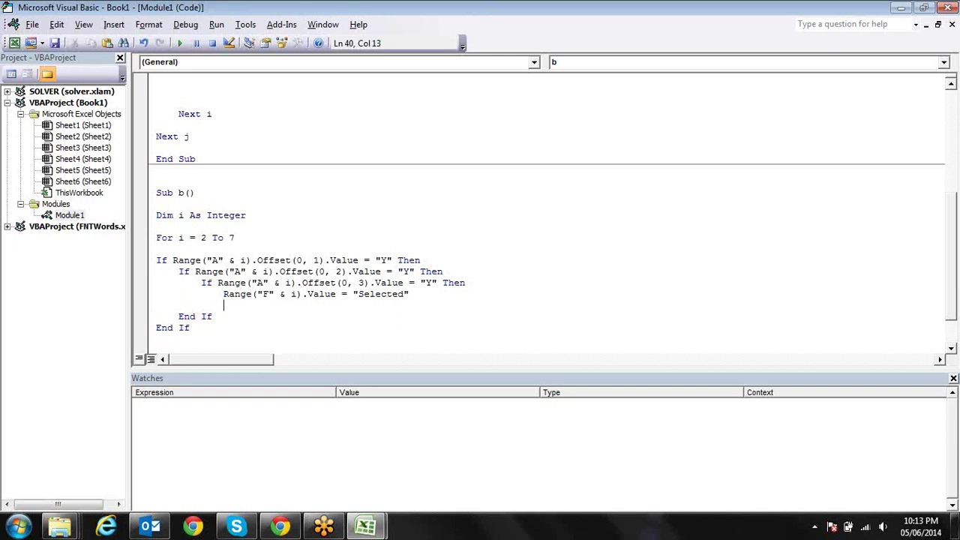
key(BackSpace)
Add an Else to the innermost If writing Range("F" & i).Value = "Rejected".
text(else)
key(Return)
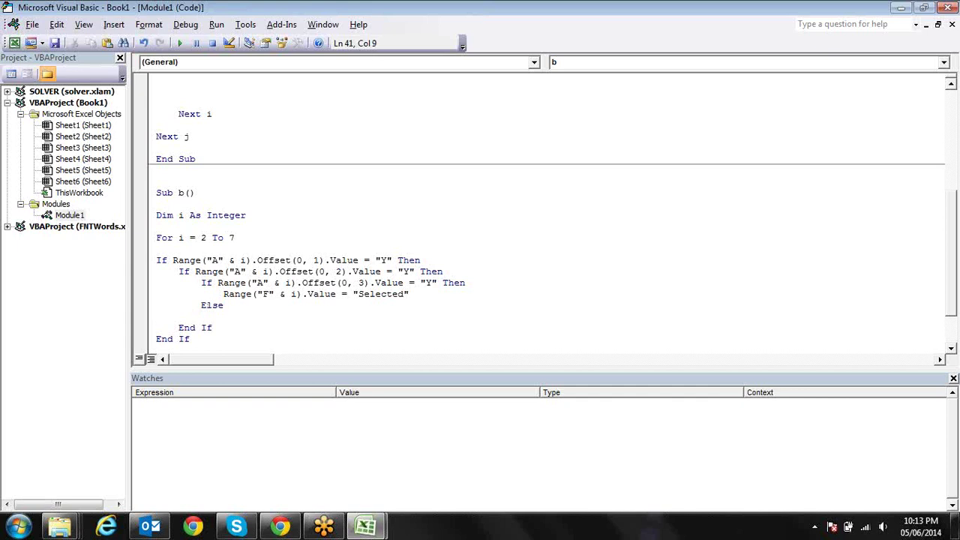
drag(223, 293, 419, 297)
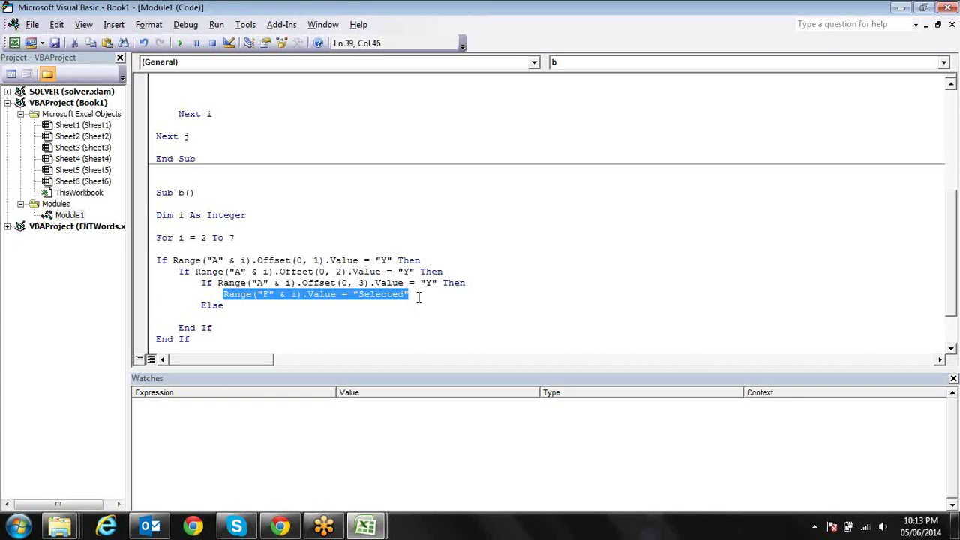
key(Down)
key(Down)
key(Tab)
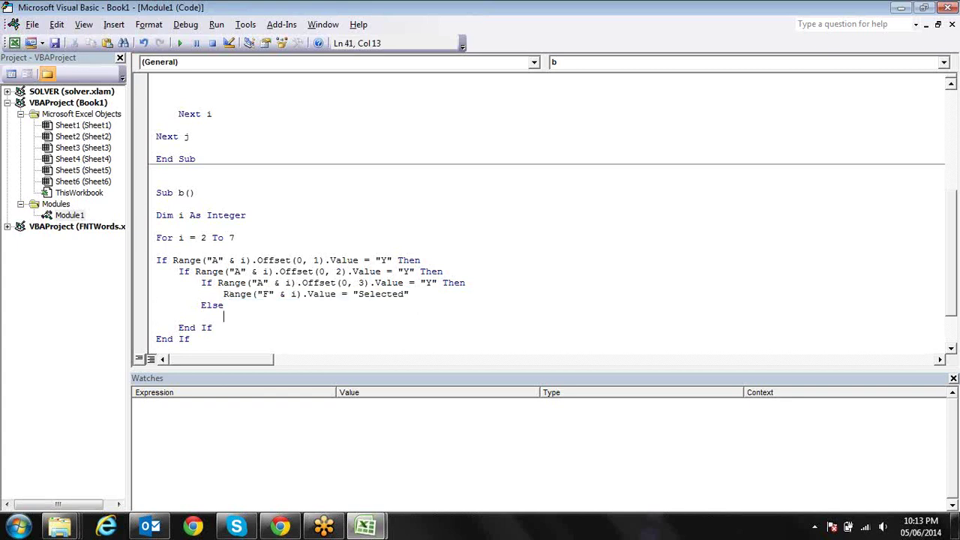
text(Range("F" & i).Value = "Selected")
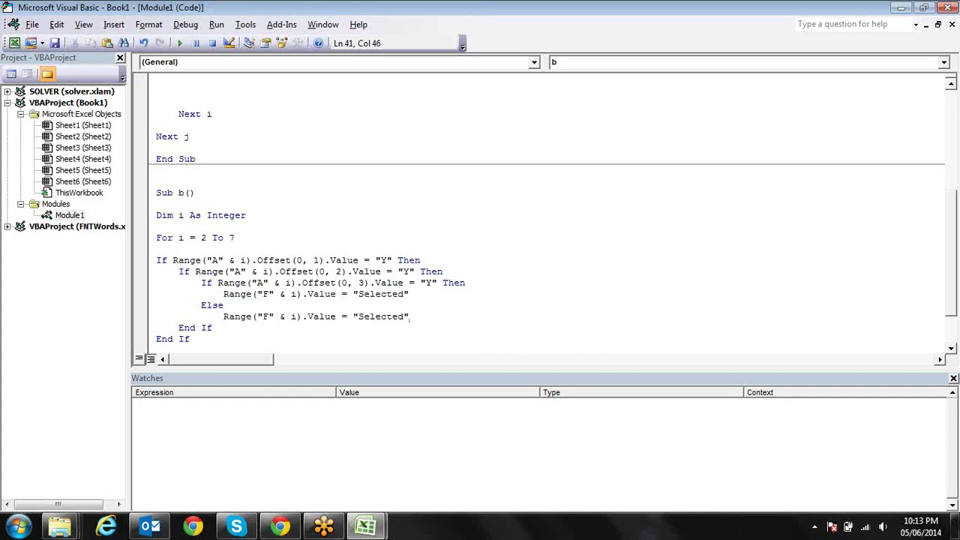
key(BackSpace)
key(BackSpace)
key(BackSpace)
key(BackSpace)
key(BackSpace)
key(BackSpace)
key(BackSpace)
key(BackSpace)
text(Rejected)
Close the innermost If with End If and start the middle If's Else.
key(Return)
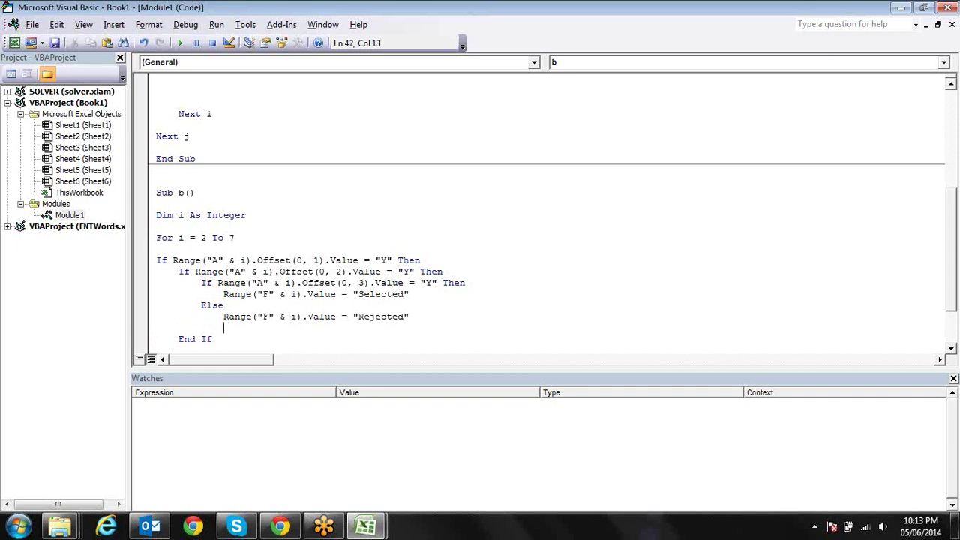
key(BackSpace)
text(End if)
key(Return)
key(BackSpace)
text(Else)
Put the Rejected assignment under the middle If's Else.
key(Return)
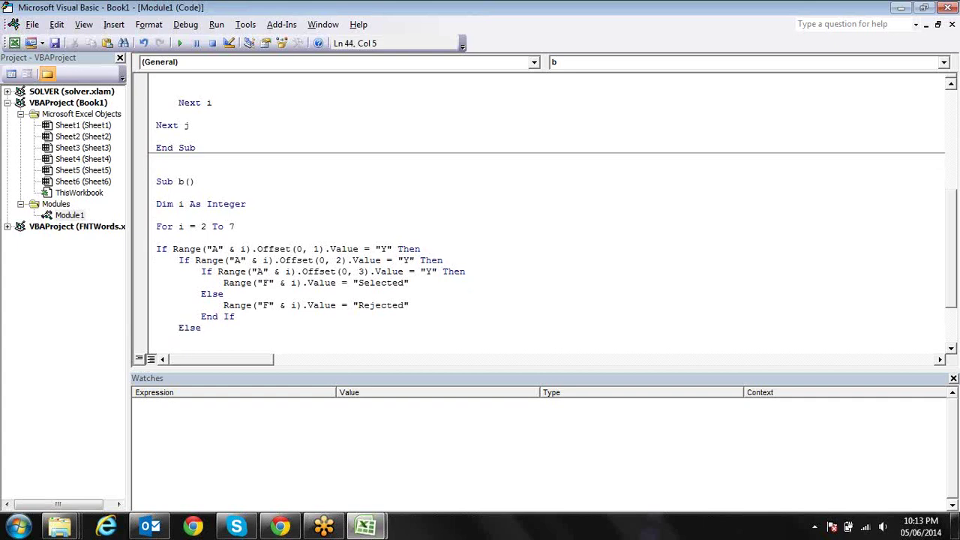
mouse_move(409, 305)
mouse_down()
mouse_move(284, 295)
mouse_move(224, 306)
mouse_up()
key(ctrl+c)
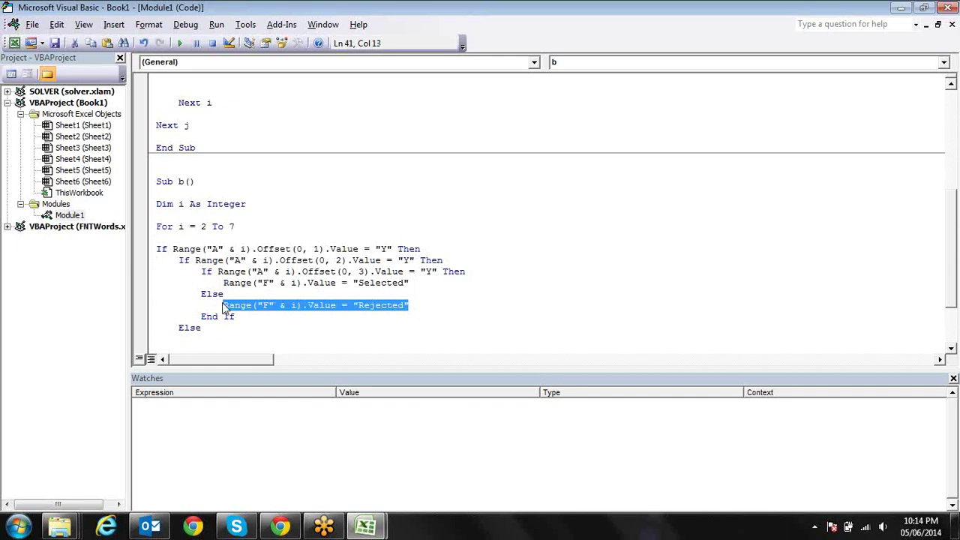
key(Down)
key(Down)
key(Down)
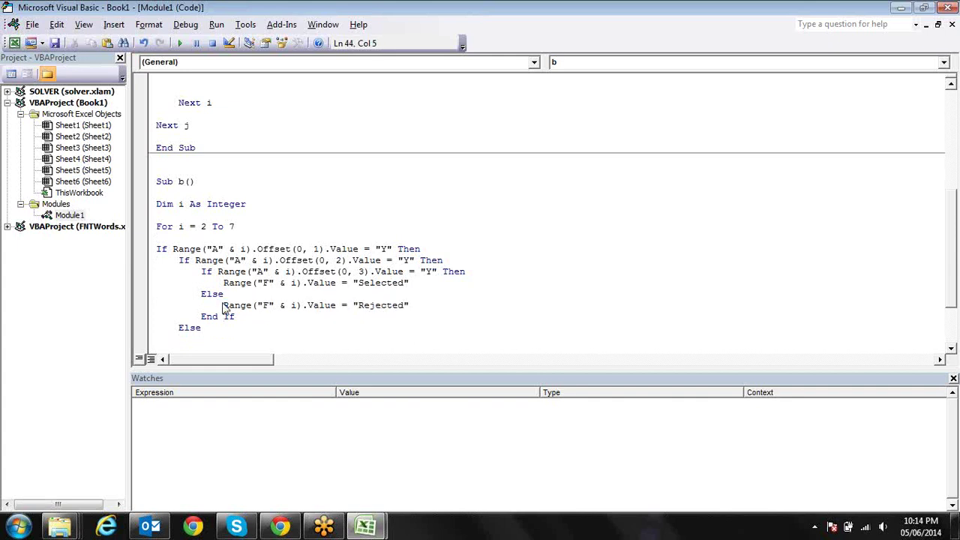
key(Tab)
key(ctrl+v)
Add an outer Else writing Range("F" & i).Value = "Rejected".
key(Down)
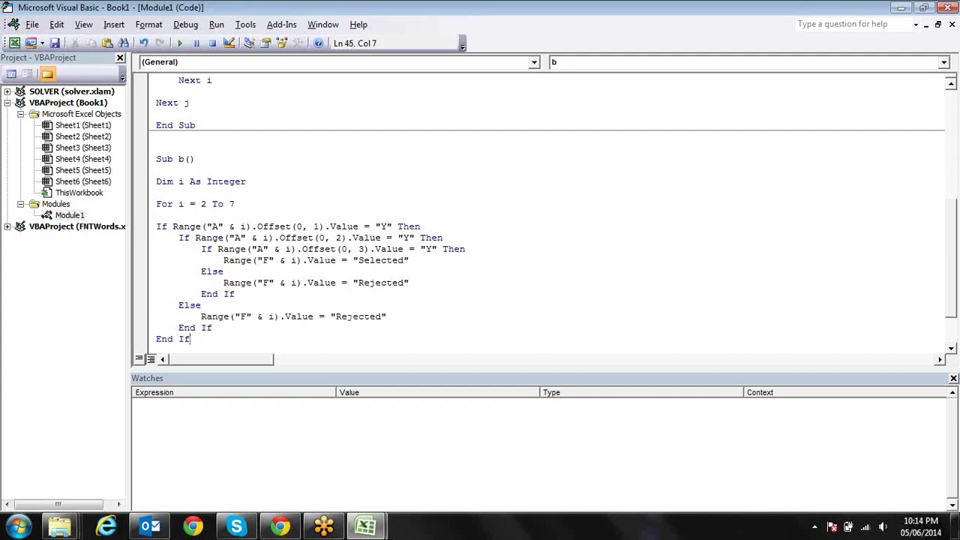
key(Return)
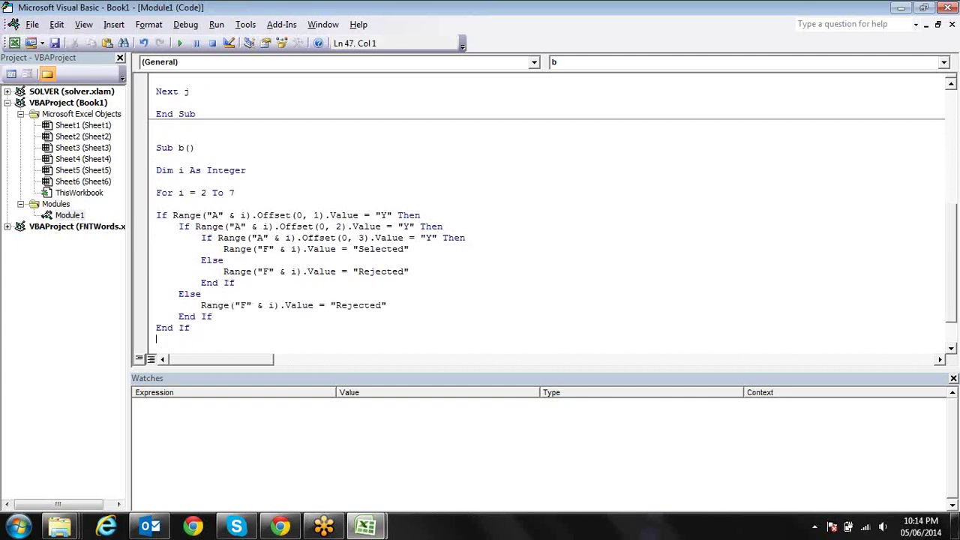
click(213, 316)
key(Return)
key(BackSpace)
text(Else)
key(Return)
key(Tab)
text(Range("F" & i).Value = "Rejected")
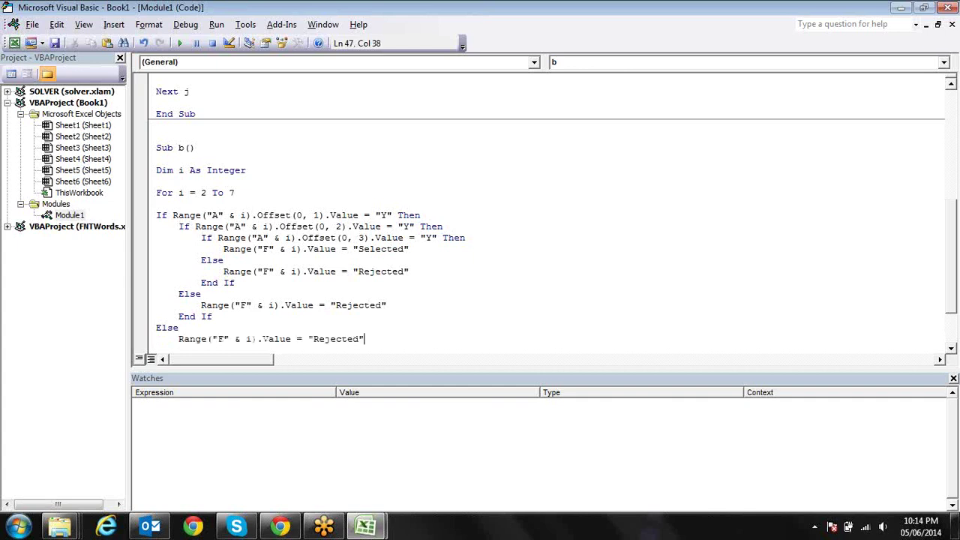
Finish Sub b with End If, Next i and End Sub, then run the macro.
key(Return)
key(BackSpace)
text(End If)
key(Return)
key(Return)
text(Next i)
key(Return)
key(Return)
text(End Sub)
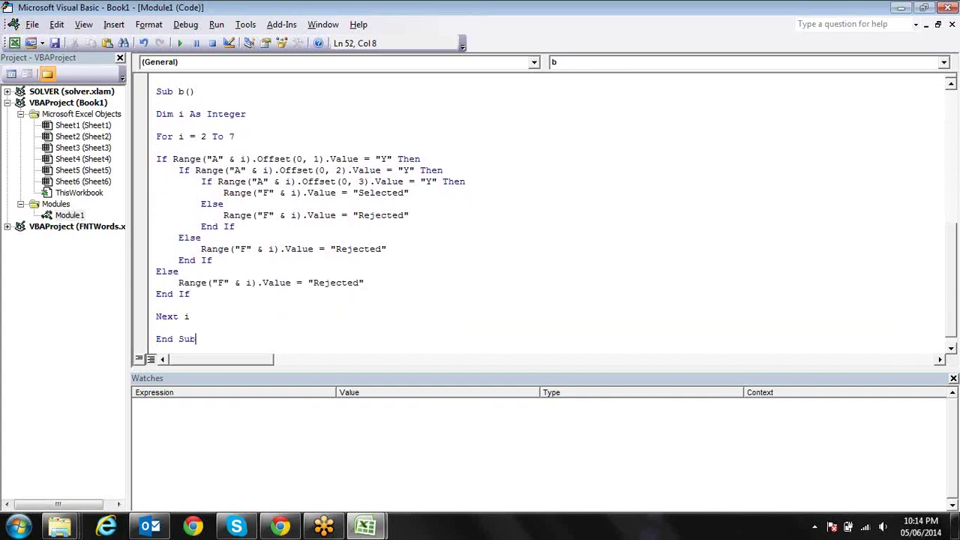
key(Return)
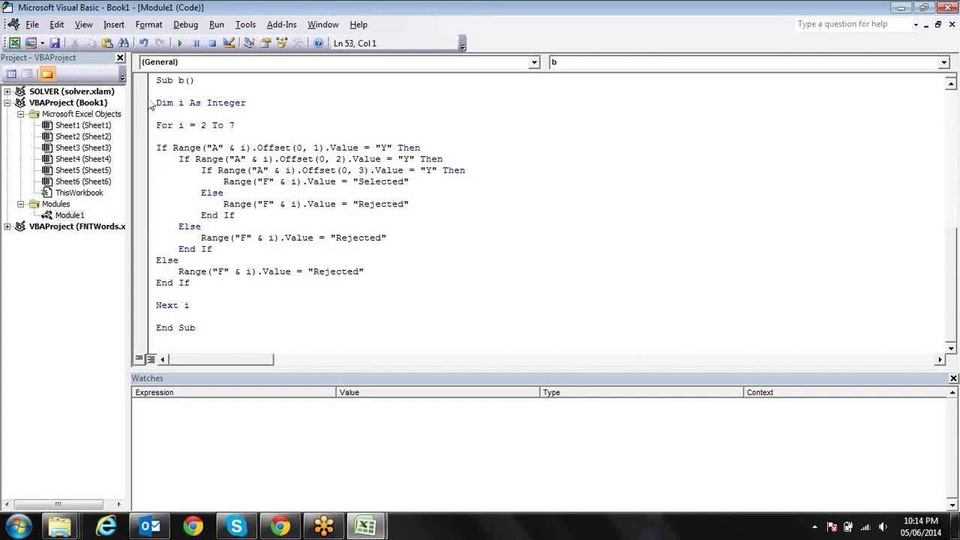
click(201, 149)
click(180, 42)
Review the Selected/Rejected results in column F and make F6's Selected bold.
key(alt+F11)
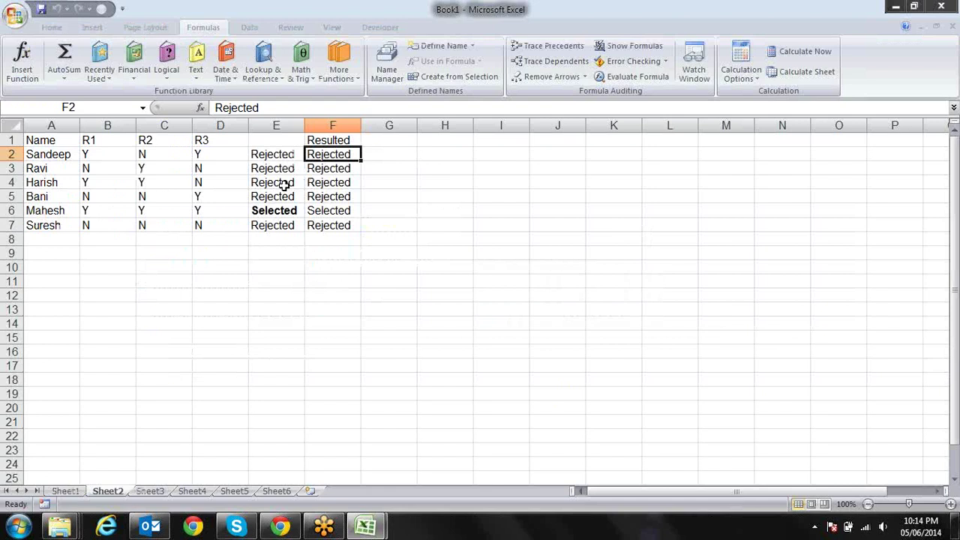
key(Down)
key(Down)
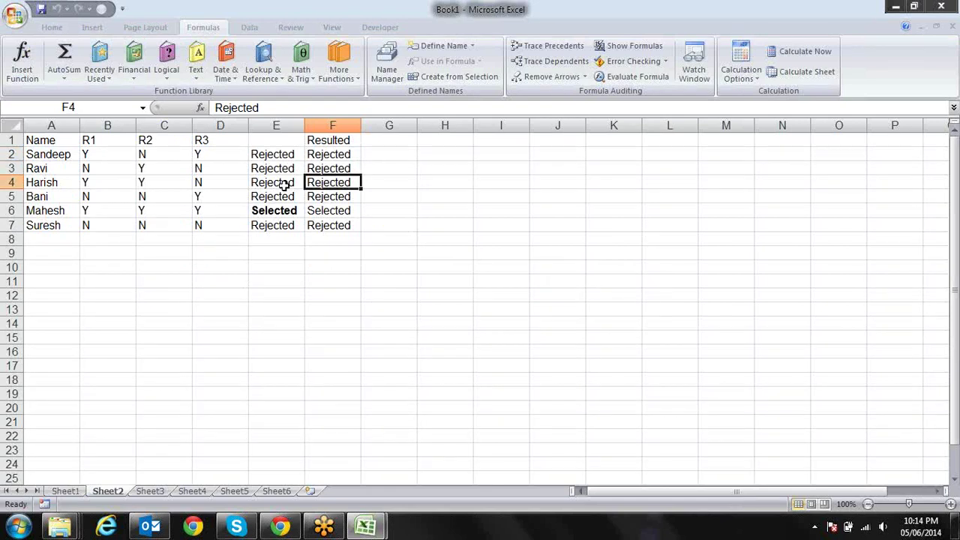
key(Down)
key(Down)
key(ctrl+b)
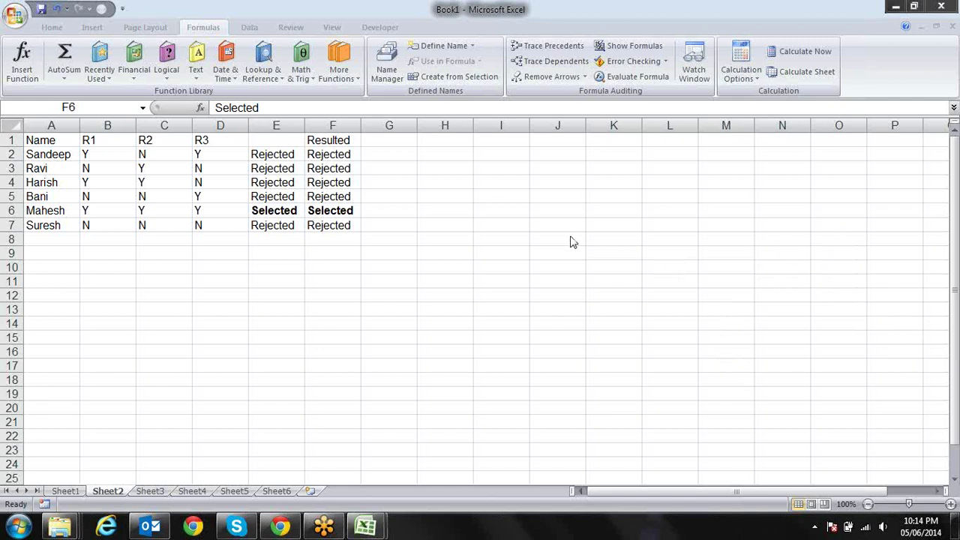
key(alt+Tab)
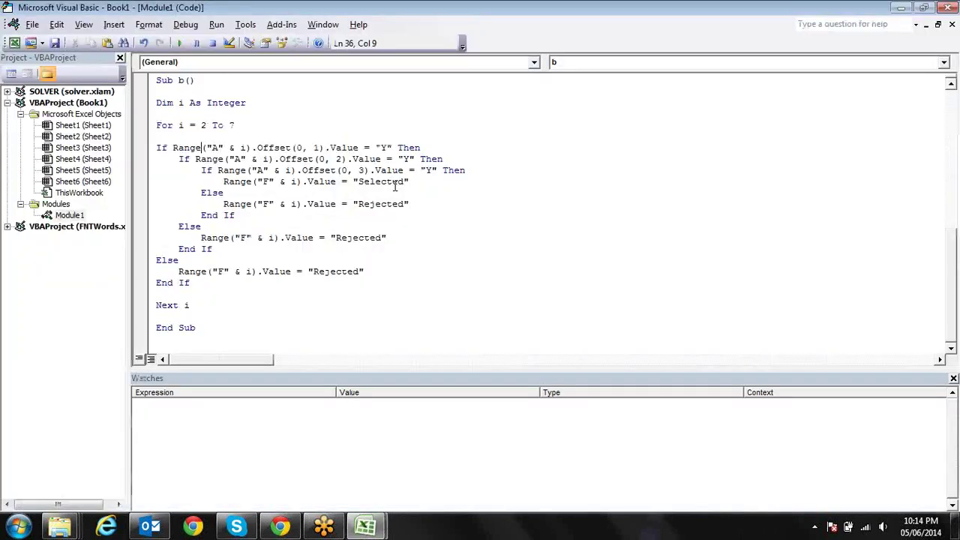
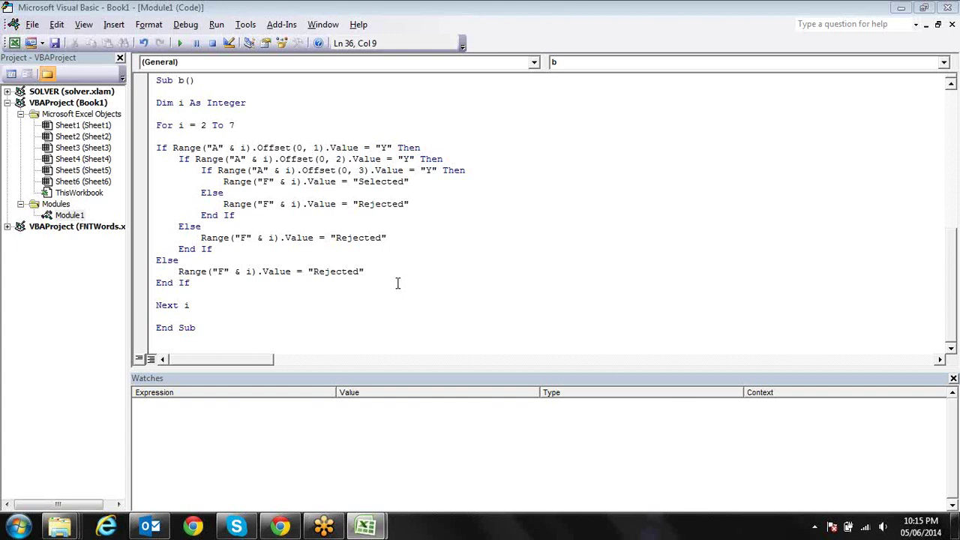
Add apostrophes to comment out both outer Else Rejected lines in macro b, leaving the innermost active.
click(202, 238)
text(')
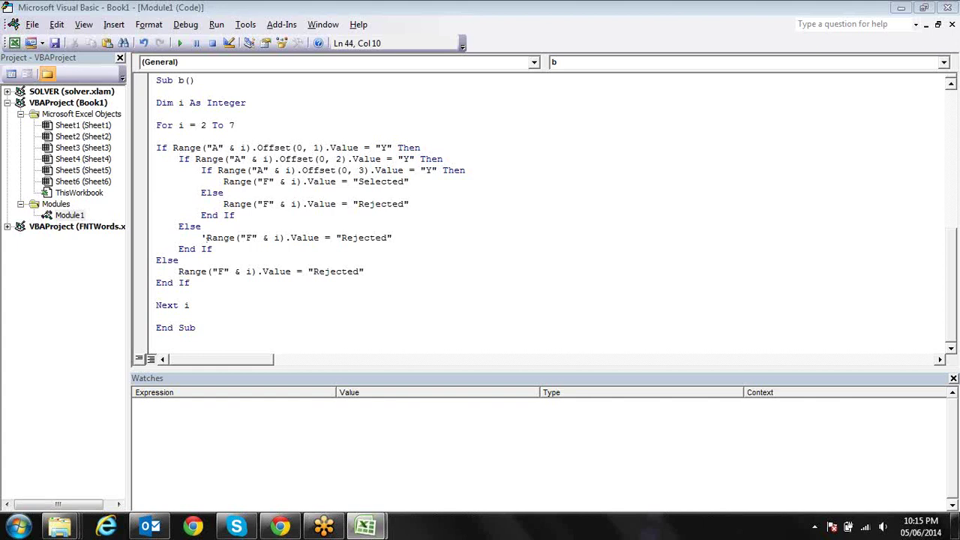
click(205, 248)
key(Down)
key(Down)
key(Left)
key(Left)
key(Left)
key(Left)
text(')
key(Down)
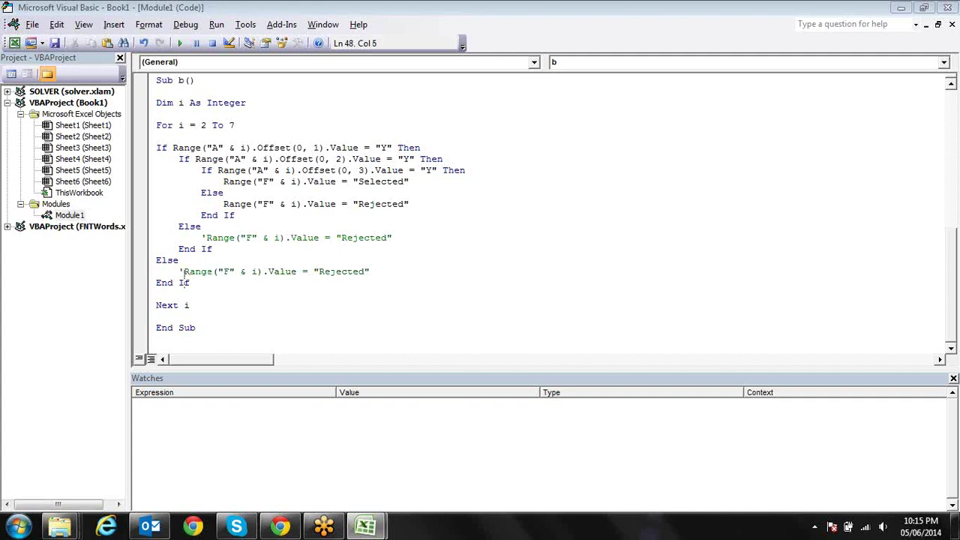
key(Right)
key(alt+Tab)
Clear the old Resulted values in F2:F7.
click(334, 153)
drag(334, 154, 336, 229)
key(Delete)
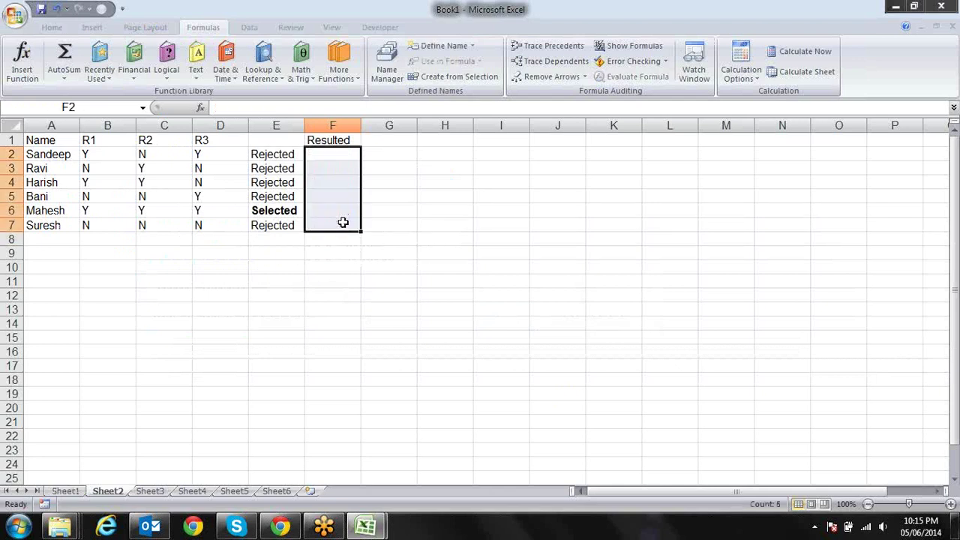
key(Right)
Rerun macro b and confirm only F4 shows Rejected and F6 Selected.
key(alt+Tab)
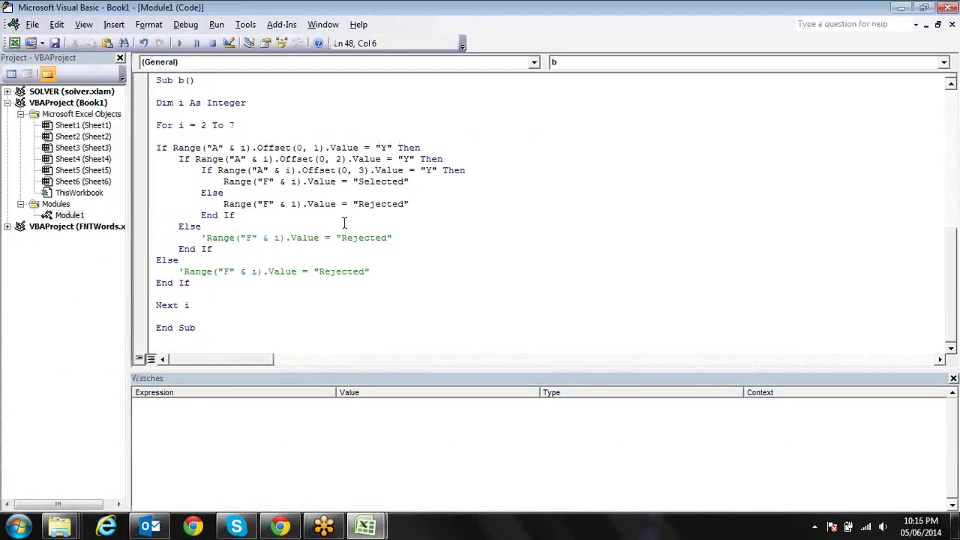
key(alt)
click(181, 43)
key(alt+F11)
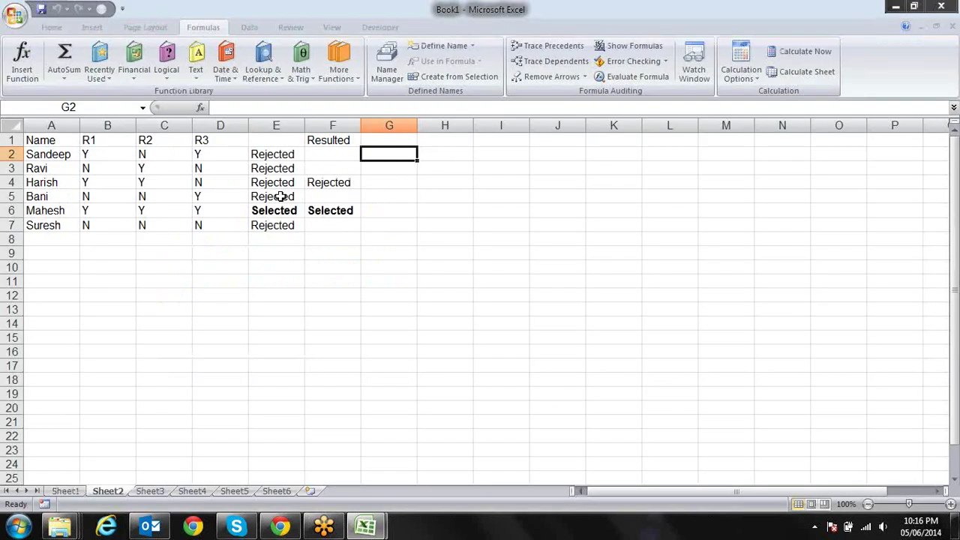
key(Left)
key(Down)
key(Down)
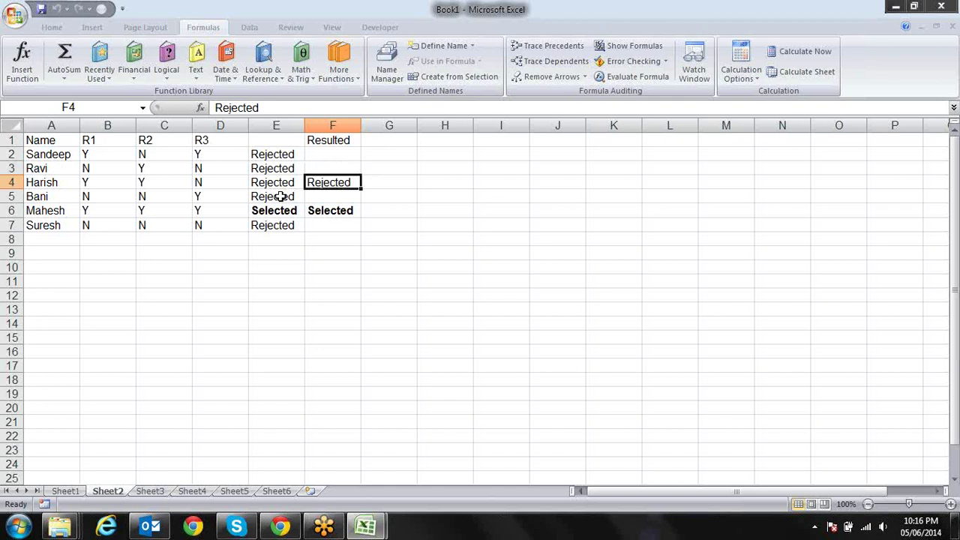
click(221, 180)
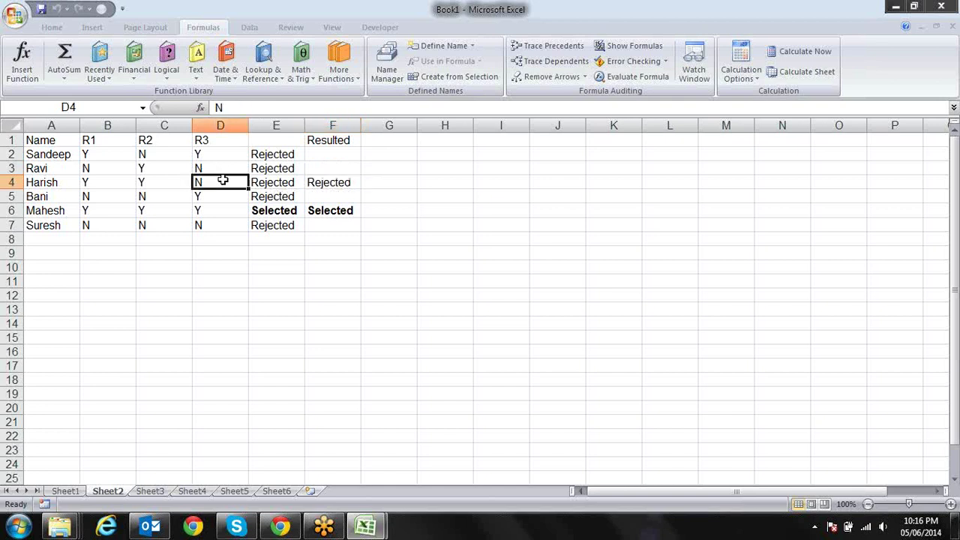
click(333, 177)
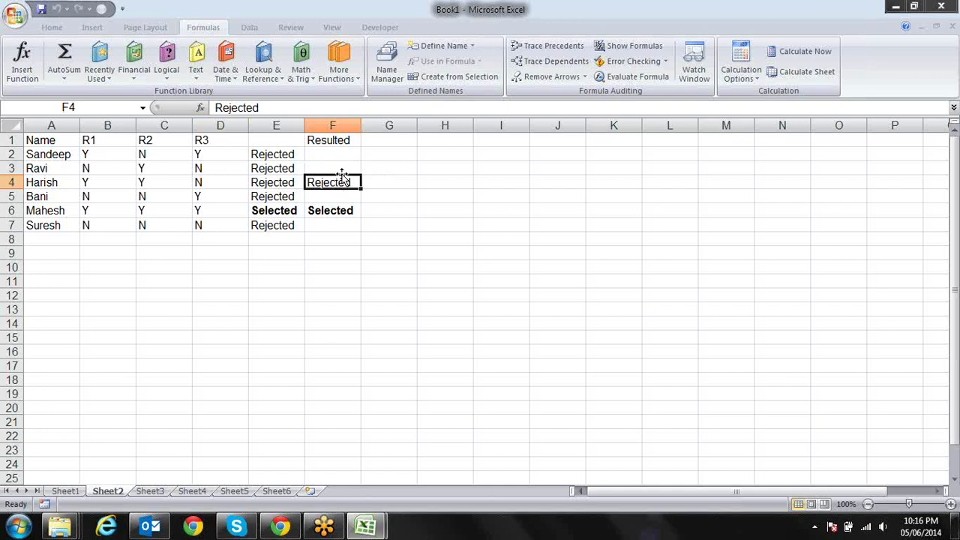
key(alt+Tab)
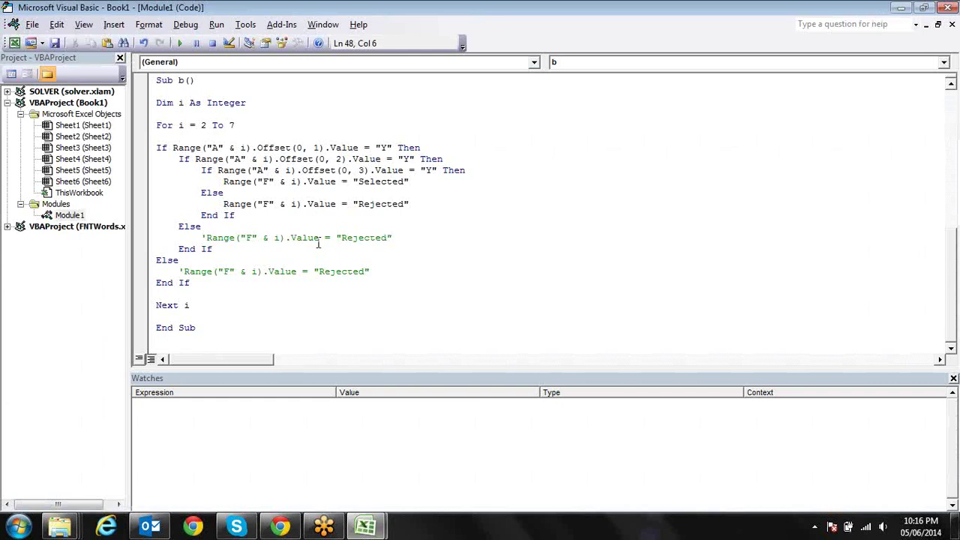
Remove the apostrophes on lines 44 and 47 so both outer Rejected assignments run again.
click(207, 239)
key(BackSpace)
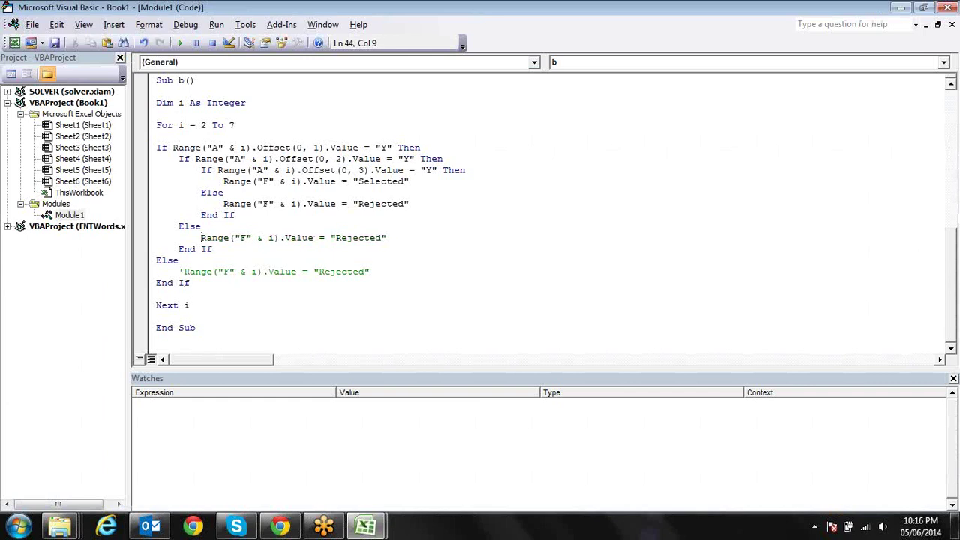
key(Down)
key(Down)
key(Down)
key(Left)
key(Left)
key(Left)
key(BackSpace)
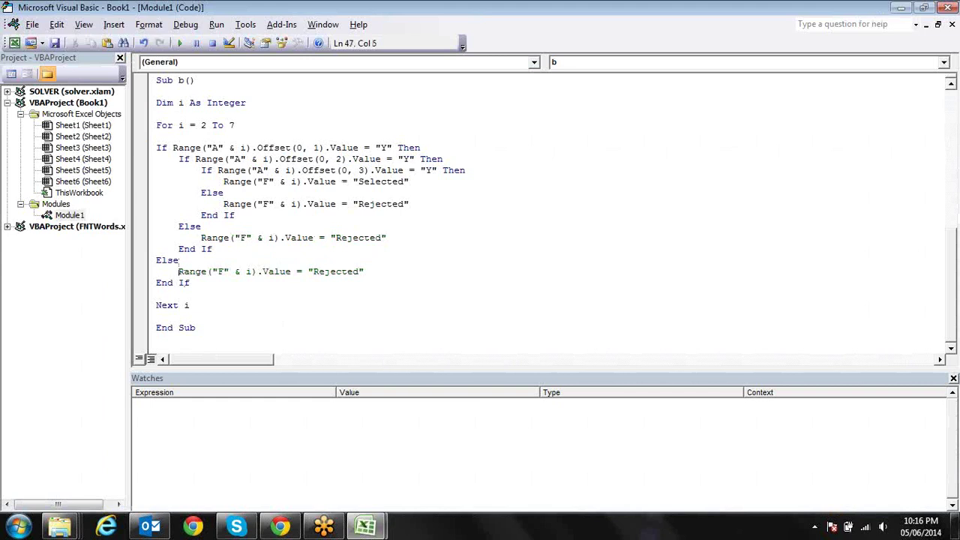
key(Down)
key(Up)
key(Up)
key(alt+F11)
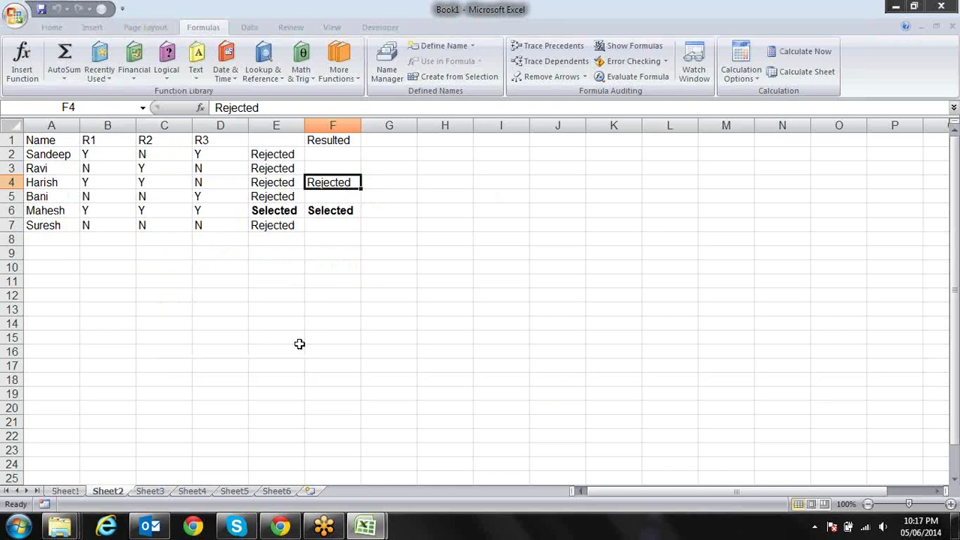
Clear the remaining results in F4:F6 and review the IF formula in E2.
key(Down)
key(Up)
key(shift+Down)
key(shift+Down)
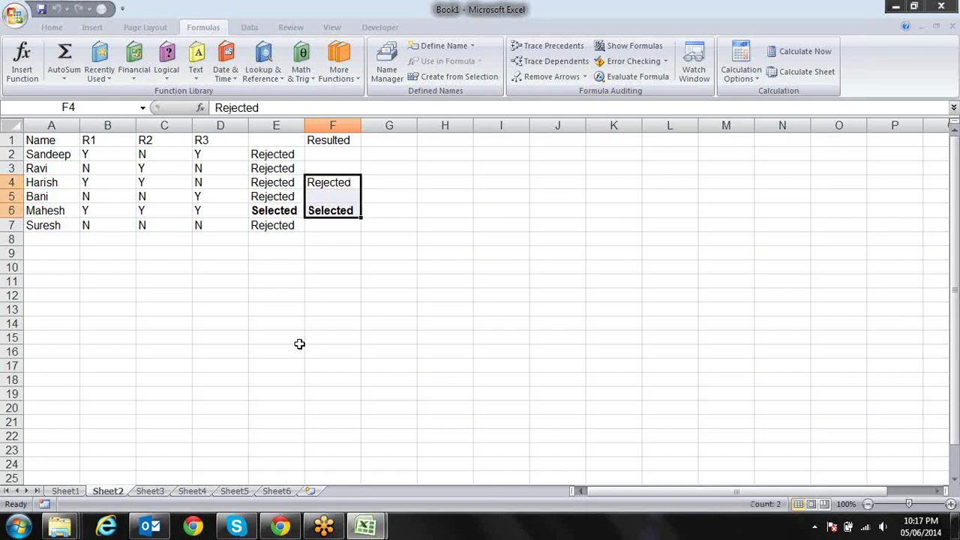
key(Delete)
key(Up)
key(Up)
key(Left)
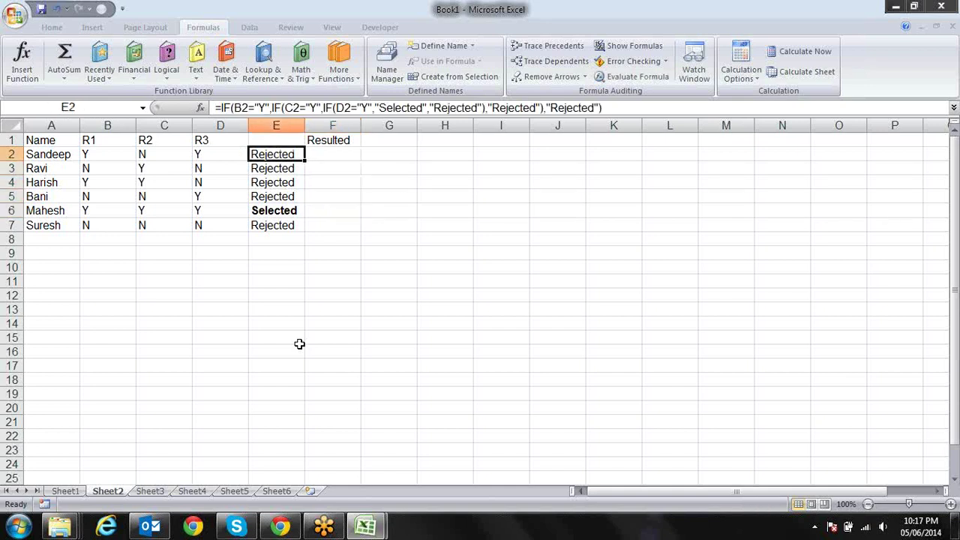
Begin an =IF formula in F2, then cancel it.
key(Right)
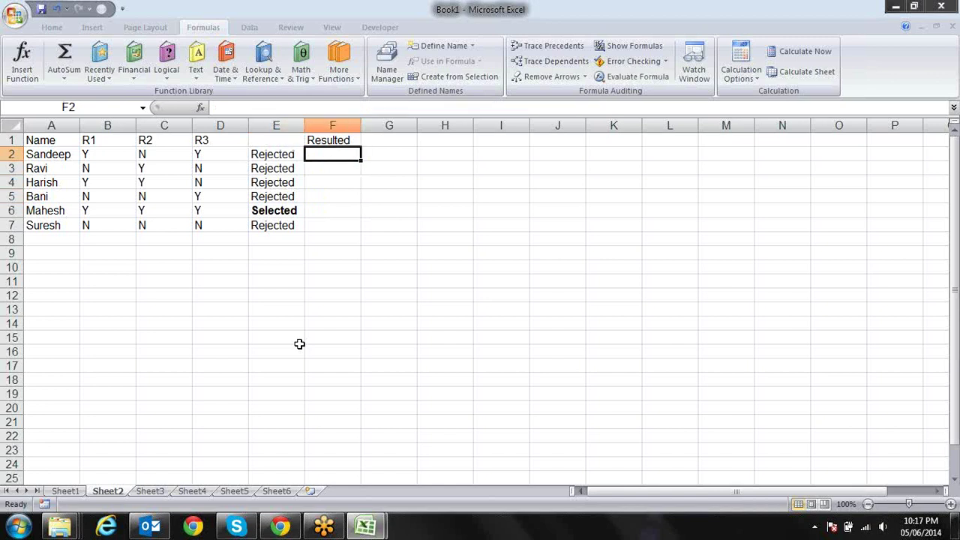
text(=)
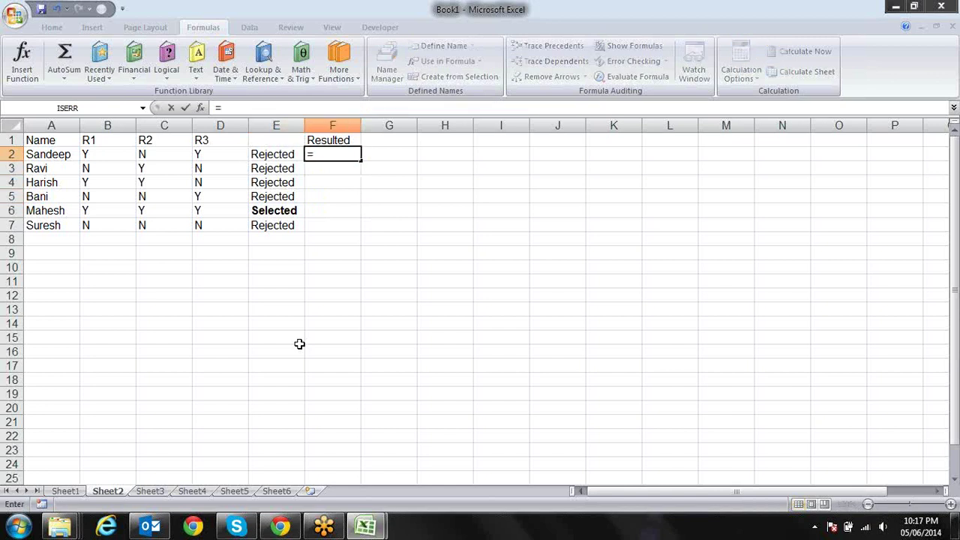
text(if)
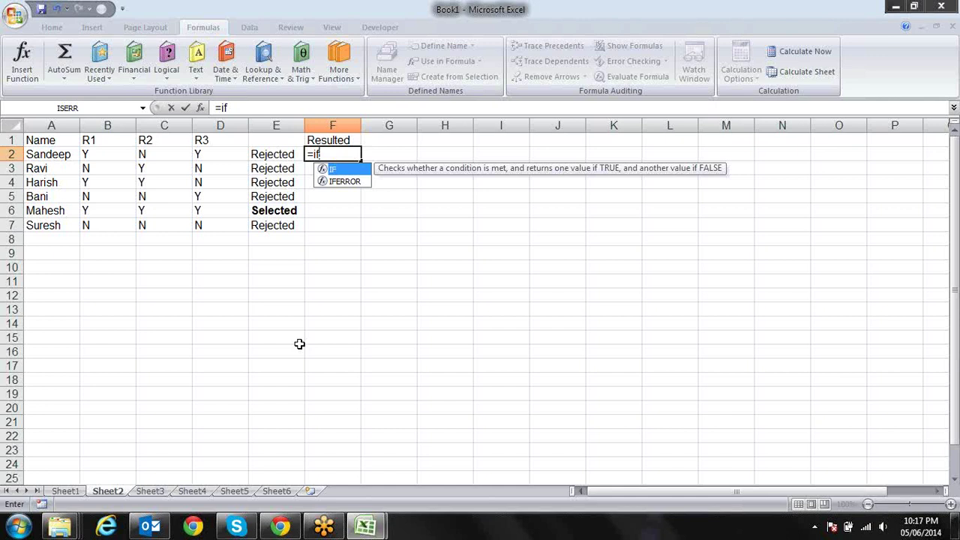
key(Escape)
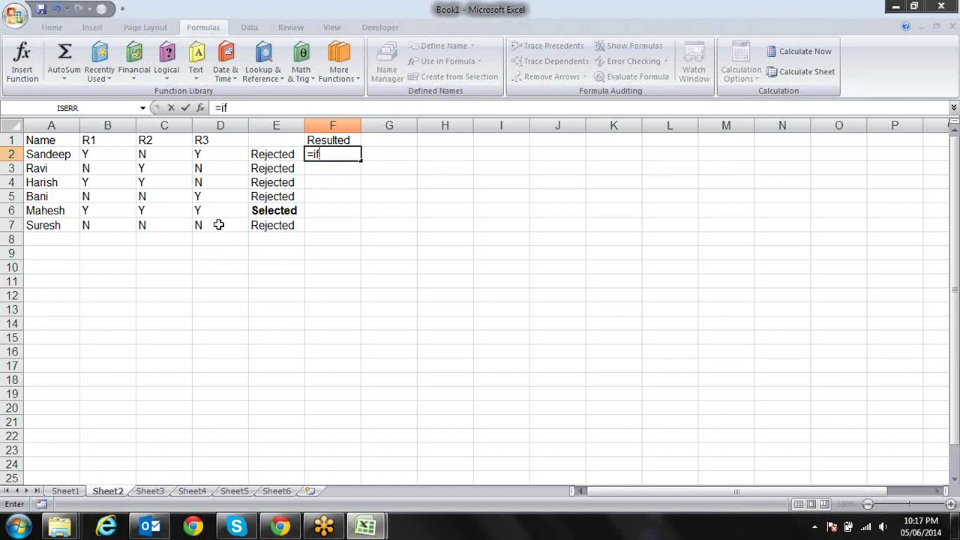
key(Escape)
Review the R1–R3 ratings in columns B to D and return to cell F2.
drag(218, 225, 121, 226)
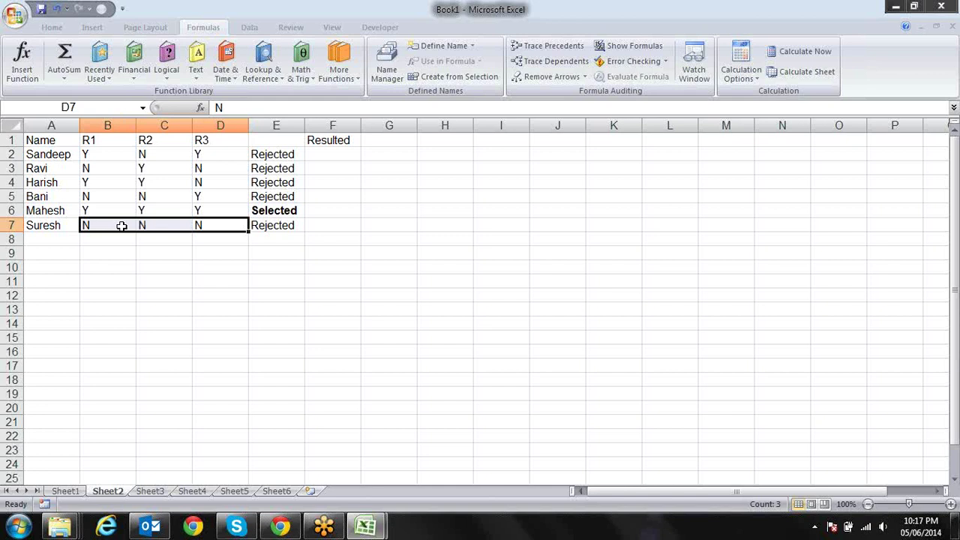
key(Up)
key(Up)
key(Up)
key(Left)
key(Left)
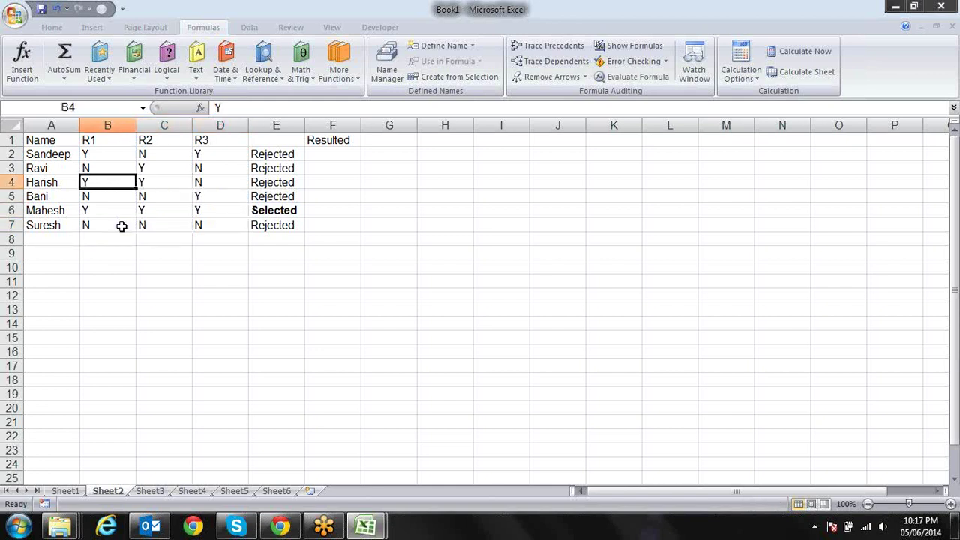
key(Right)
key(Up)
key(Up)
key(Right)
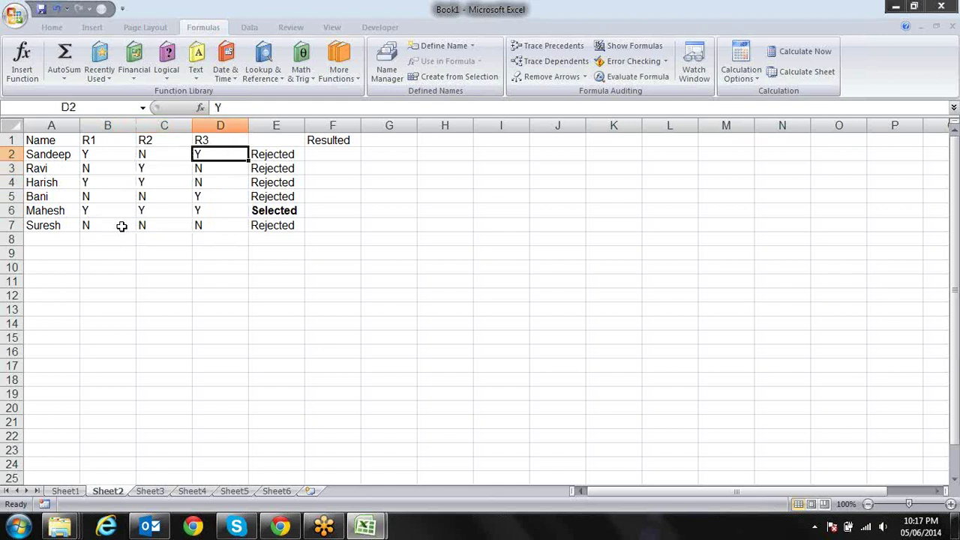
key(Right)
key(Right)
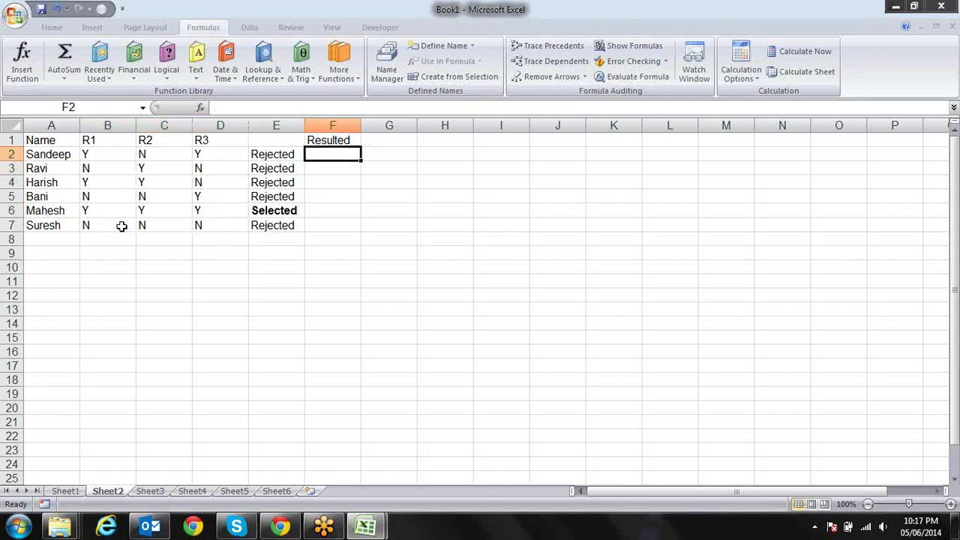
Enter =IF(B2="Y","Selected",IF(C2="Y","Selected",IF(D2="Y","Selected","Rejected"))) in F2.
text(=)
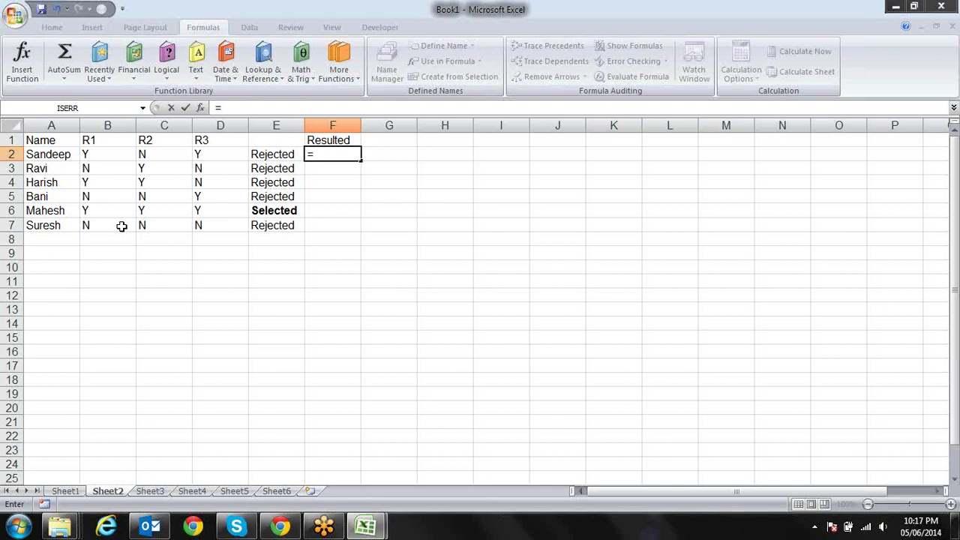
text(if)
key(Tab)
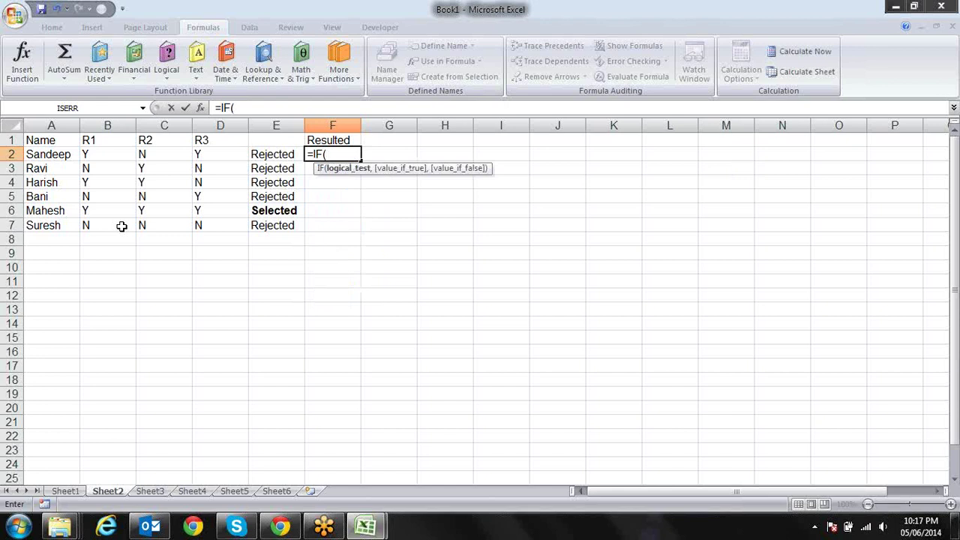
key(Left)
key(Left)
key(Left)
key(Left)
text(="Y",)
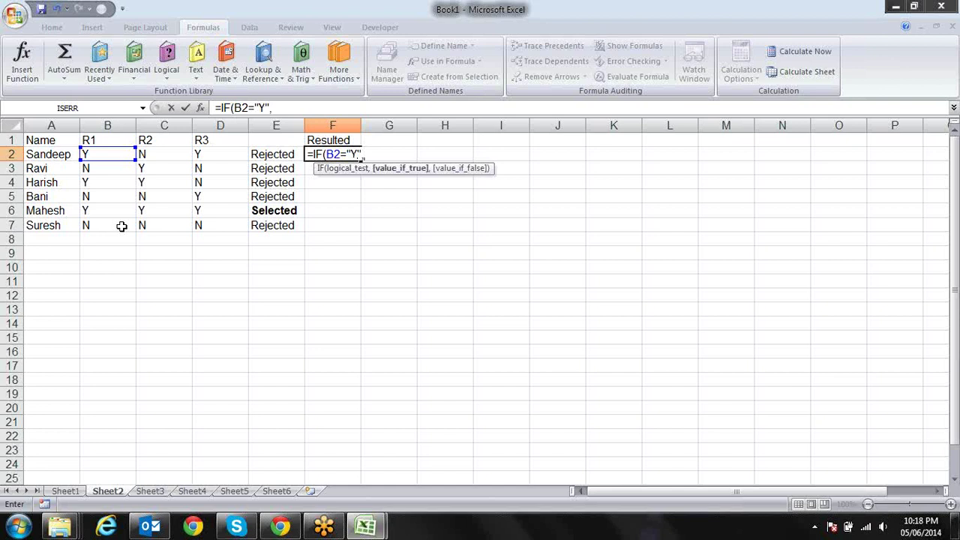
text(if)
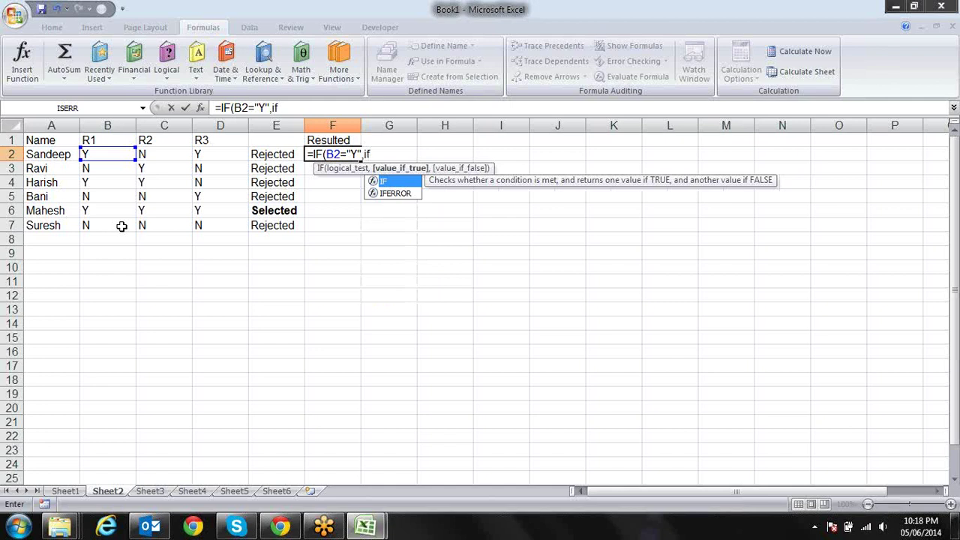
key(BackSpace)
key(BackSpace)
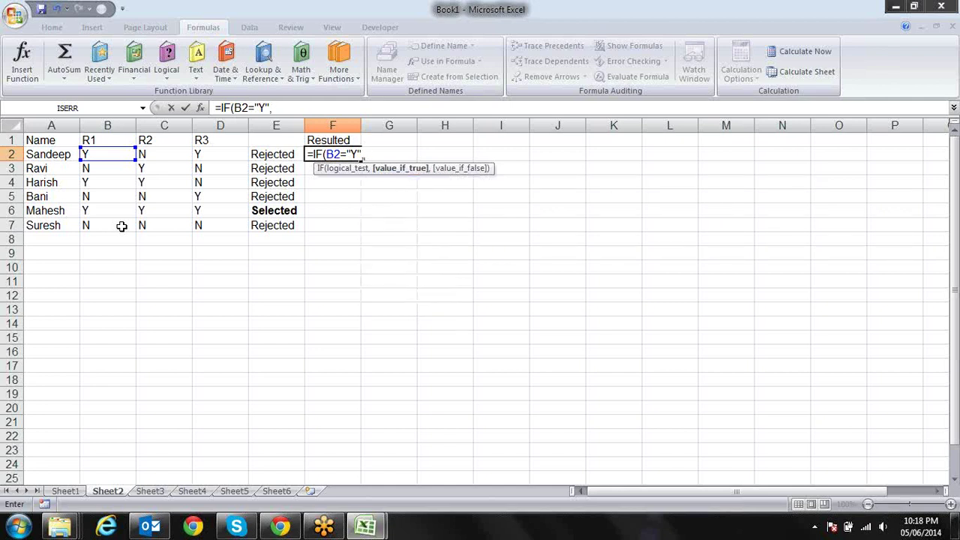
text("Selected")
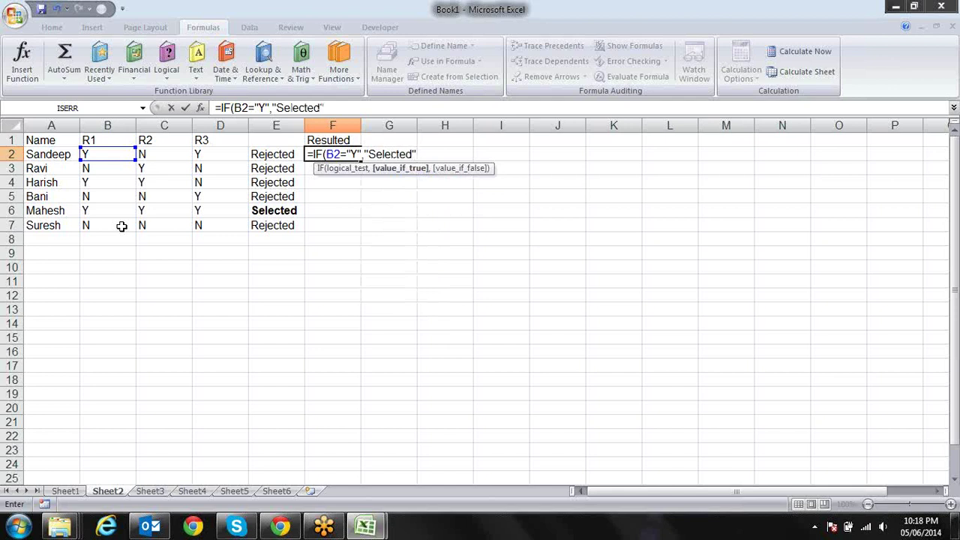
text(,)
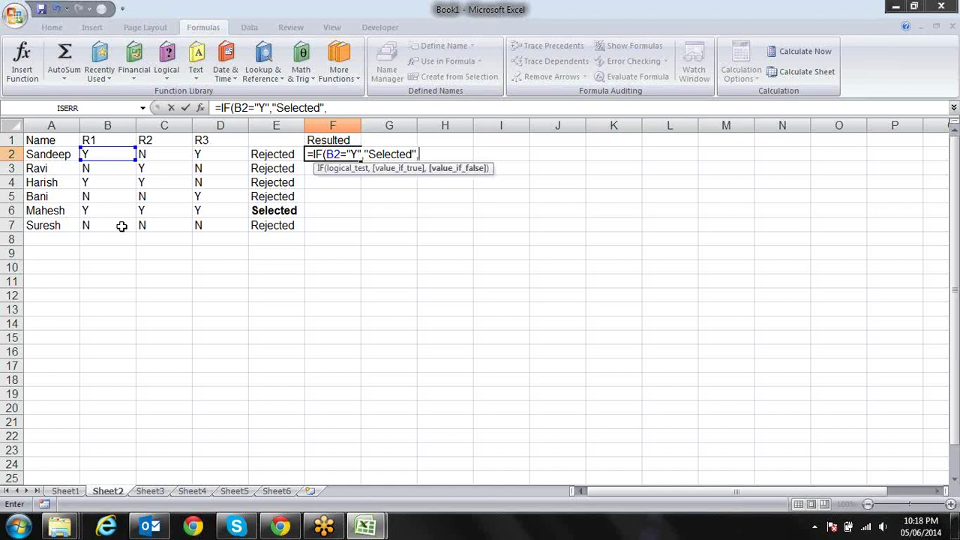
text(IF)
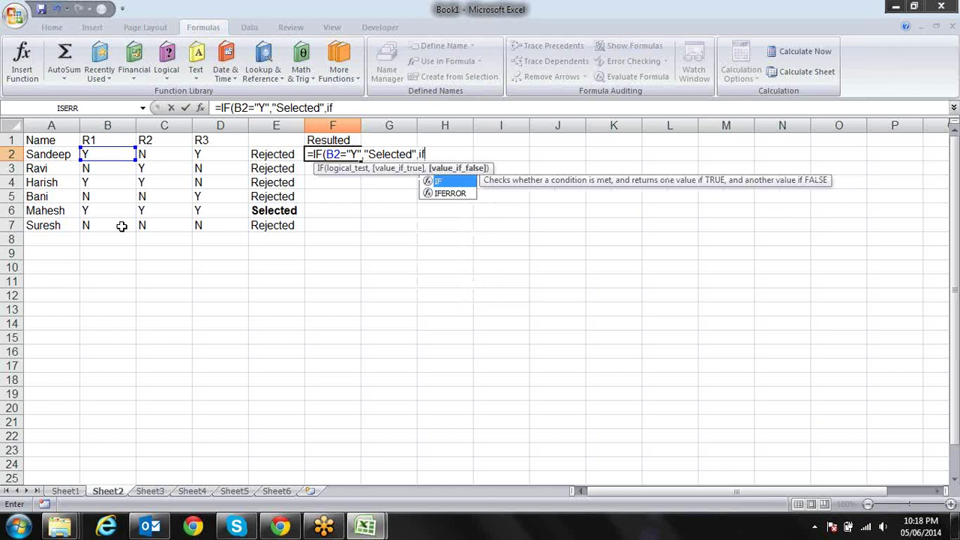
text(()
key(Left)
key(Left)
key(Left)
text(=")
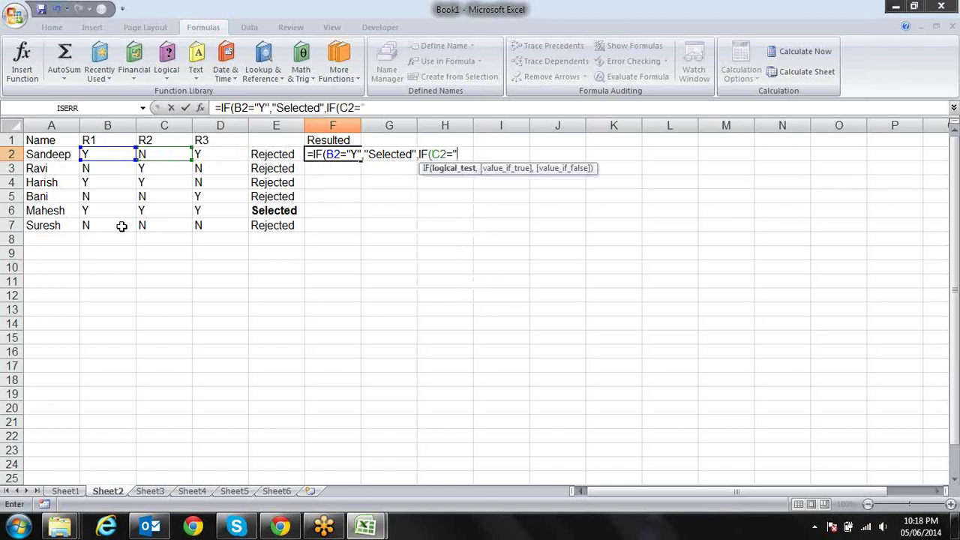
text(Y")
text(,)
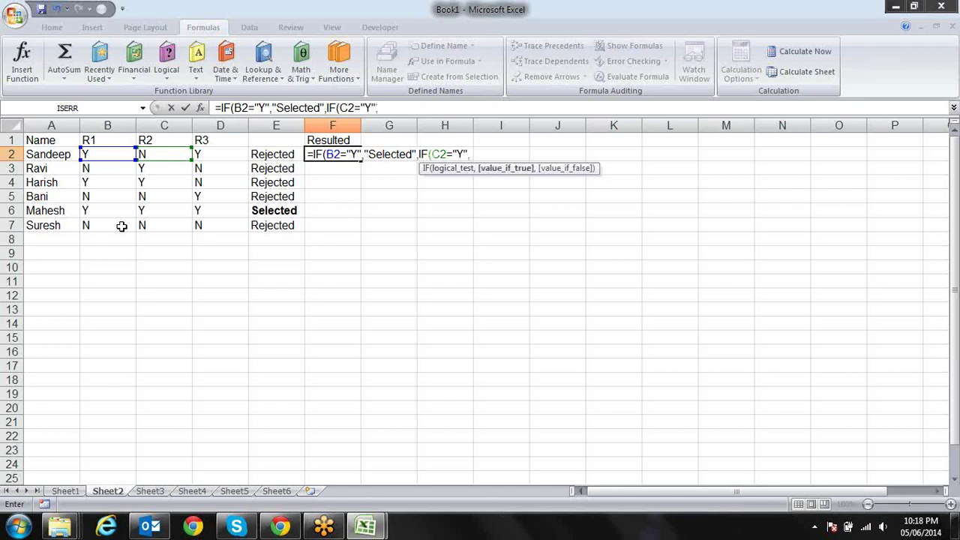
text("Selected)
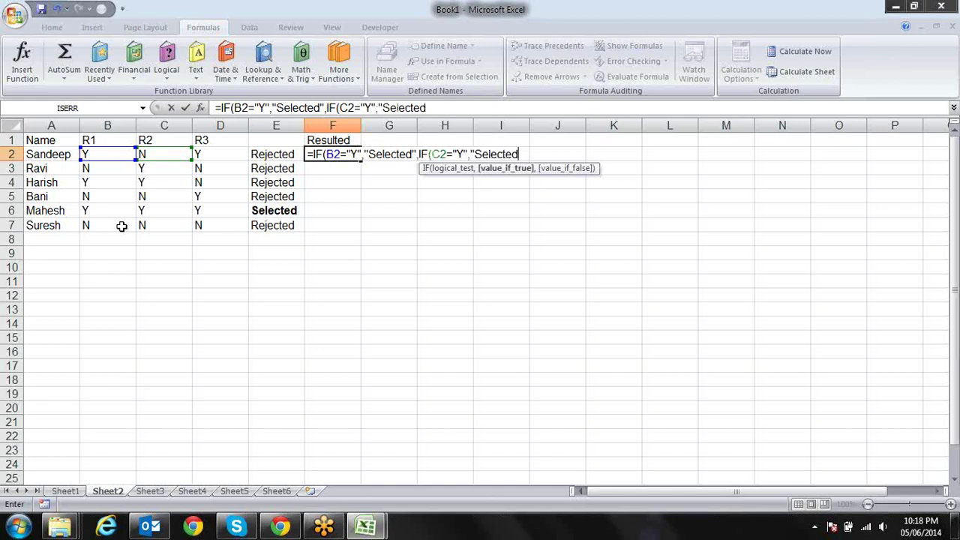
text(")
text(,)
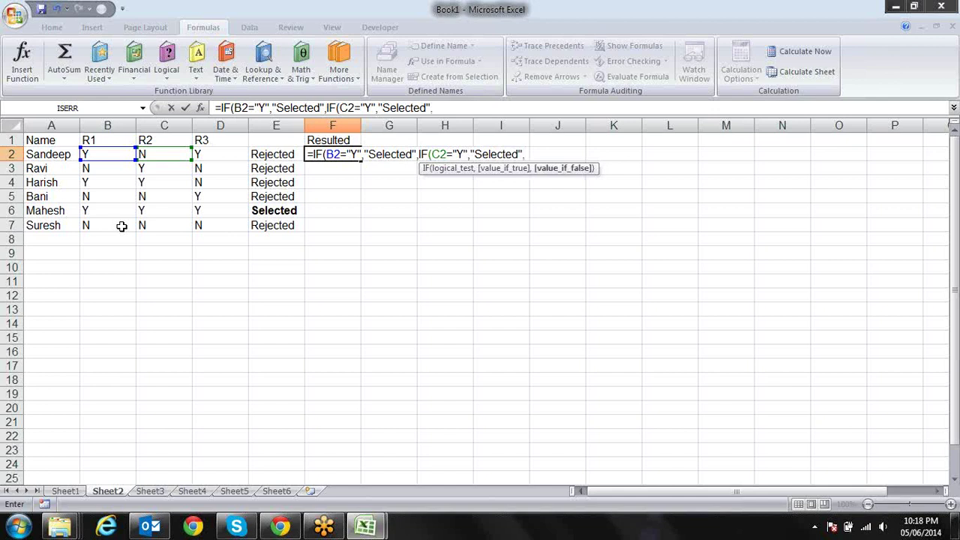
text(IF()
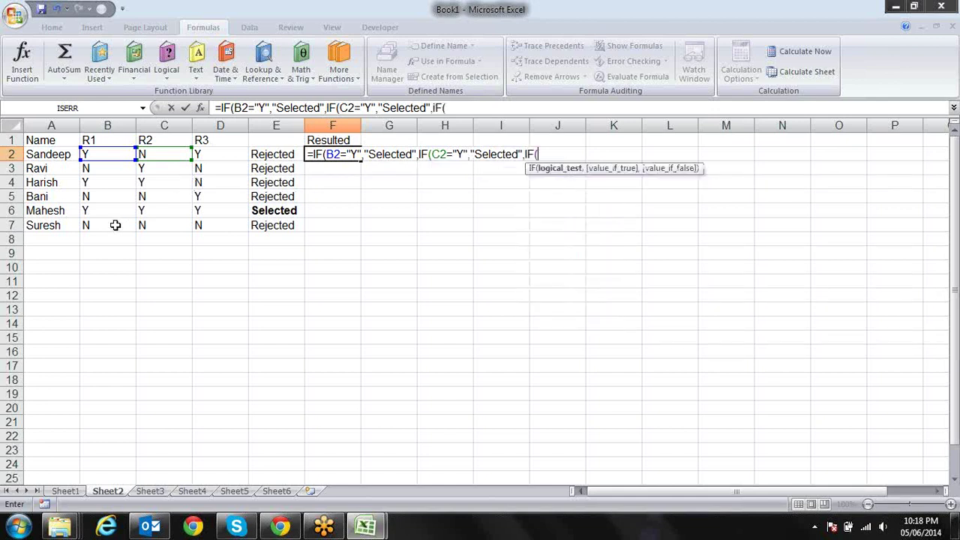
click(200, 153)
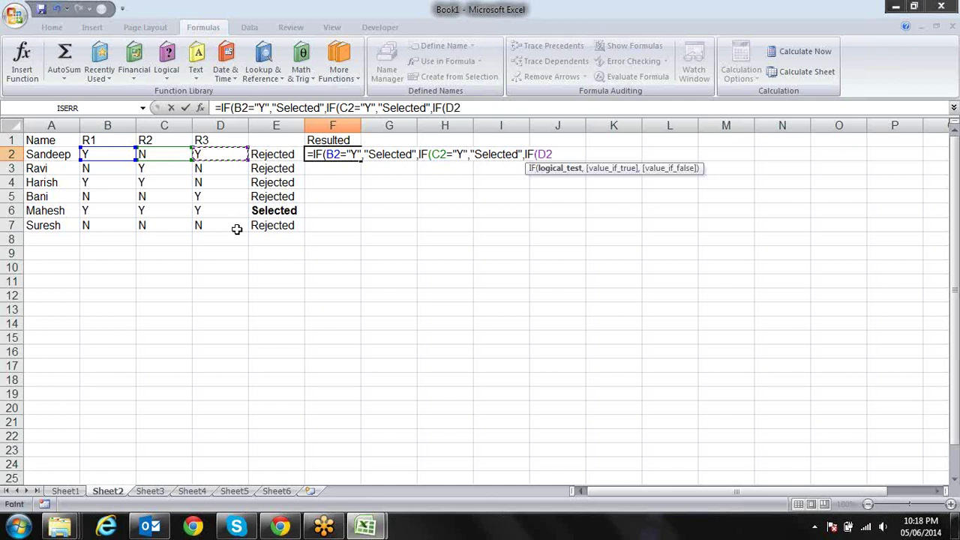
text(="Y",)
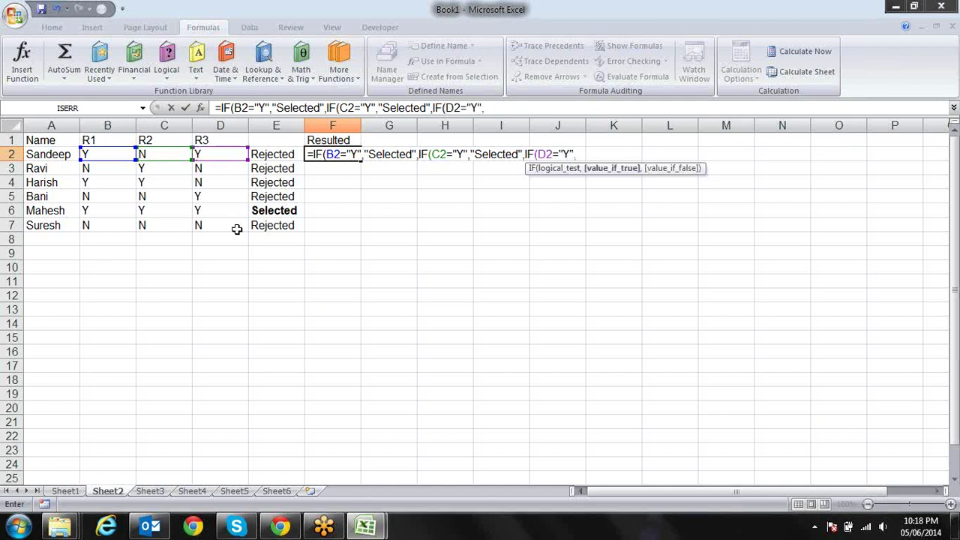
text(S)
key(BackSpace)
text("S)
text(elected")
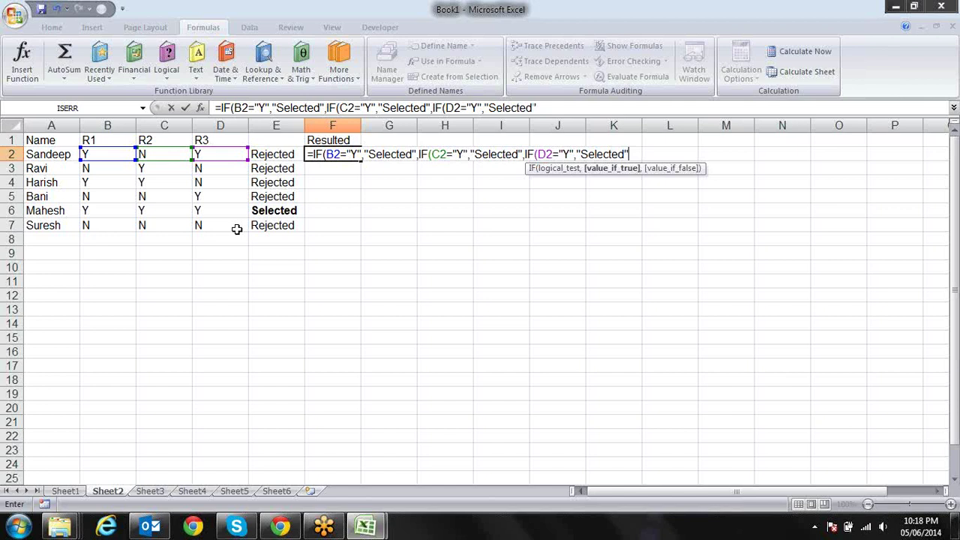
text(,)
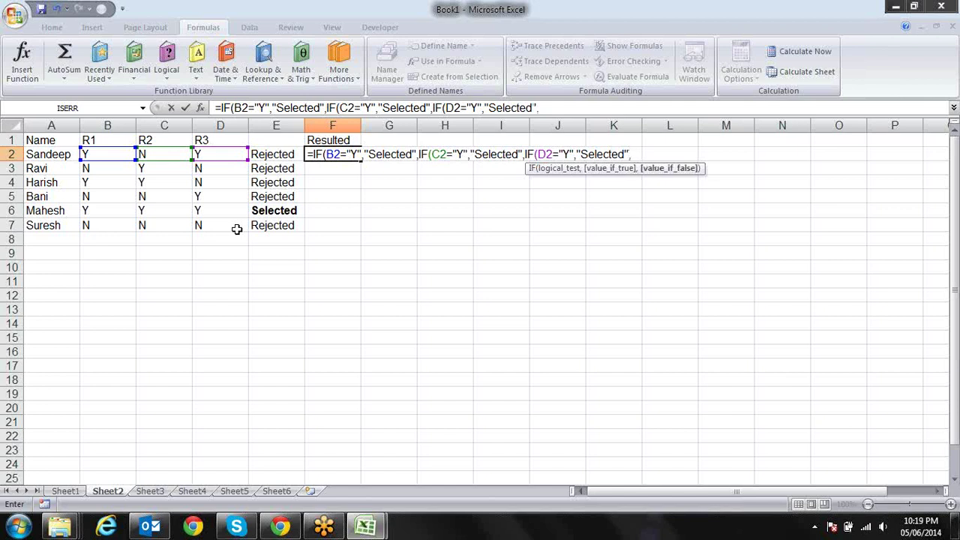
text("Rejected"))
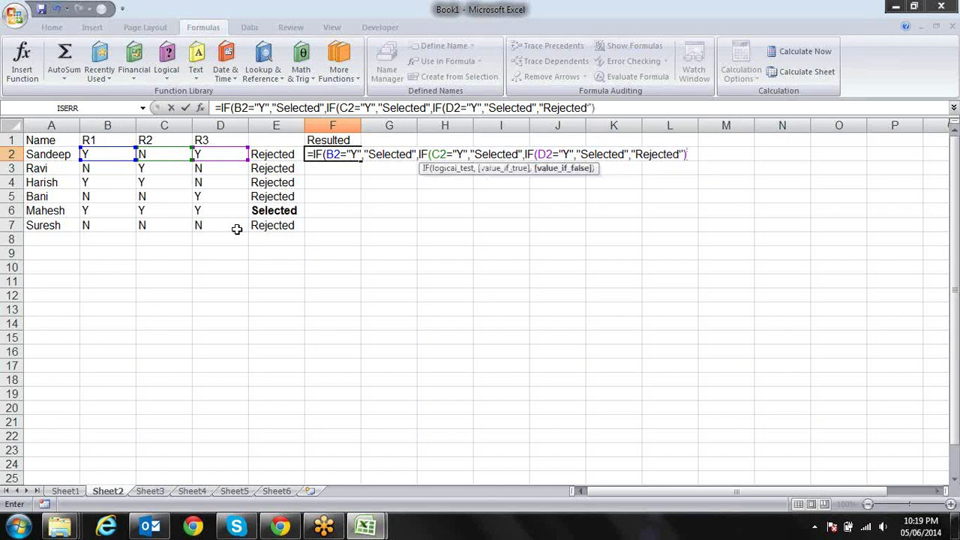
text())
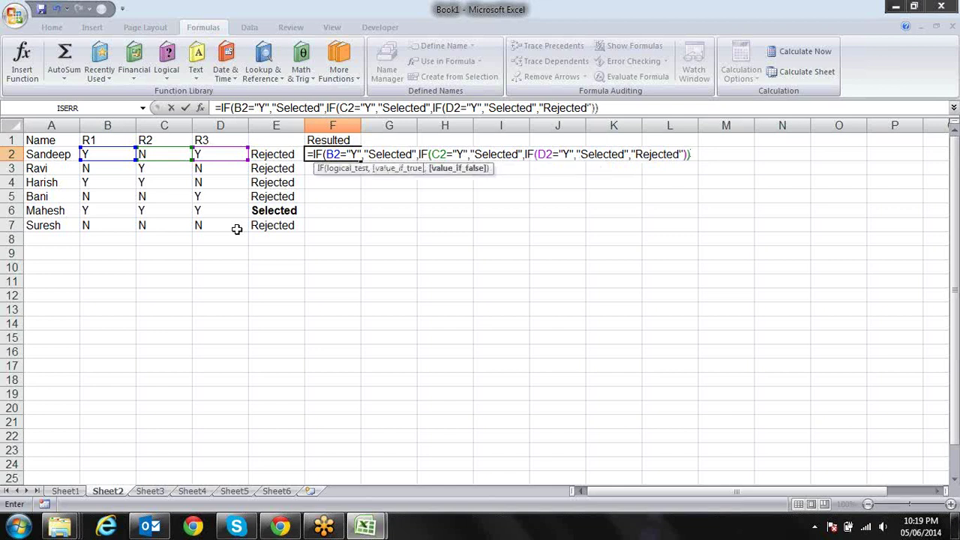
key(Return)
key(Return)
key(Up)
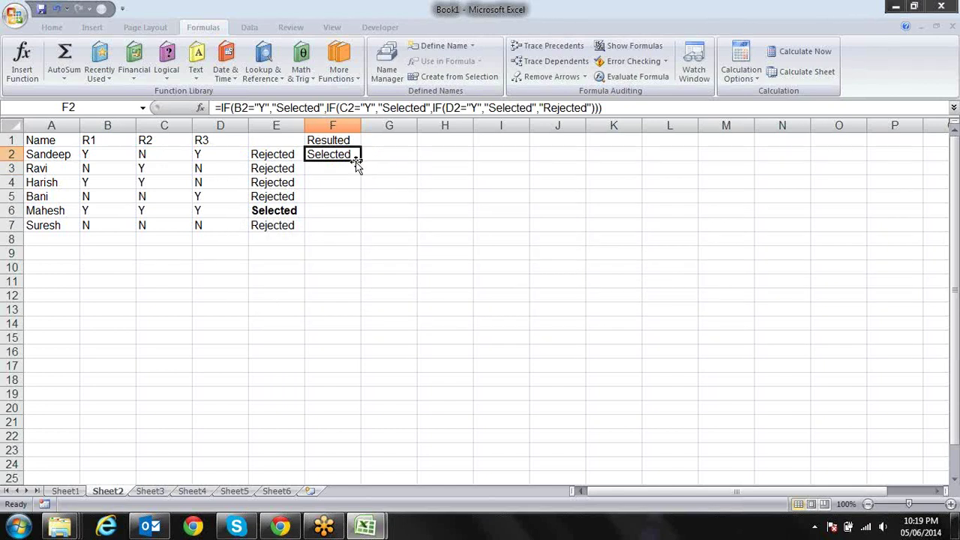
Fill the F2 formula down to F7 and check the copied formulas in F5 and F7.
drag(360, 160, 357, 229)
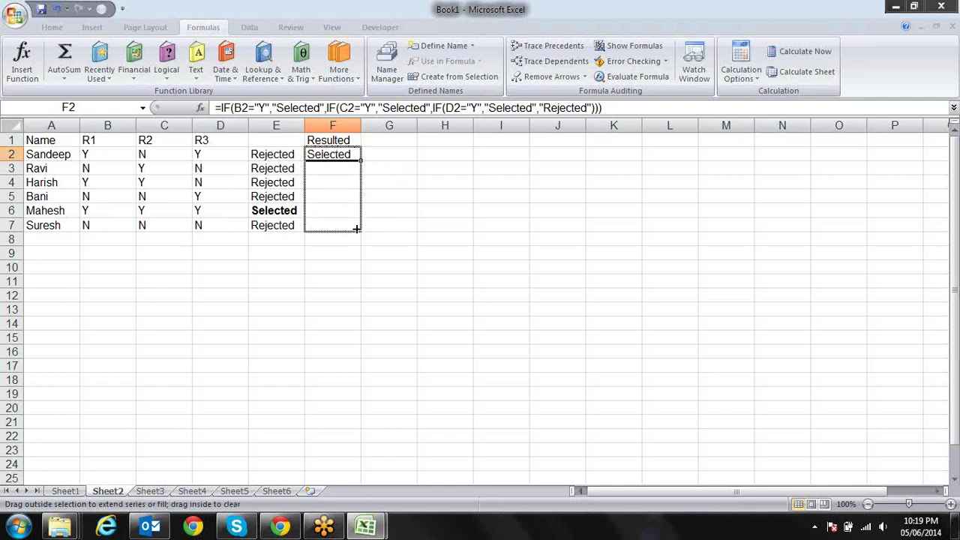
click(357, 191)
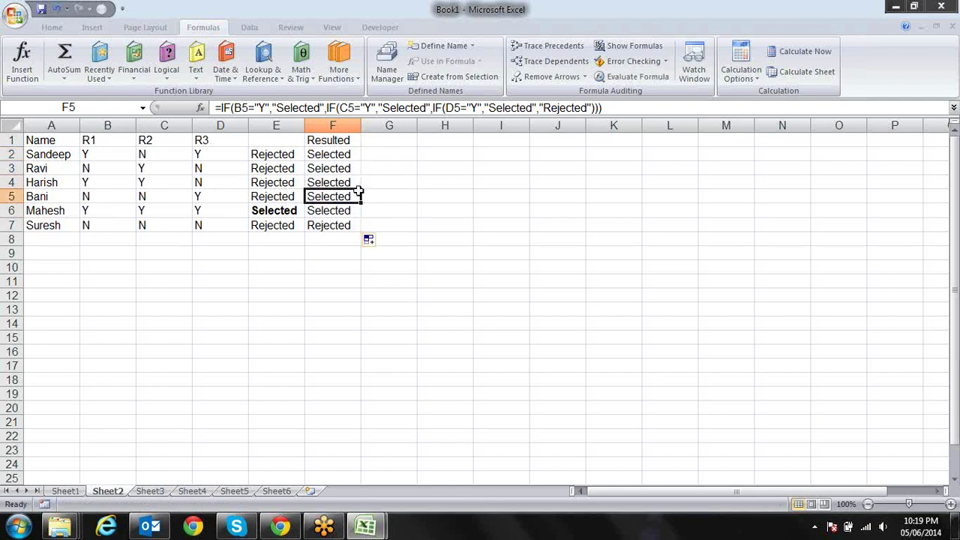
click(349, 228)
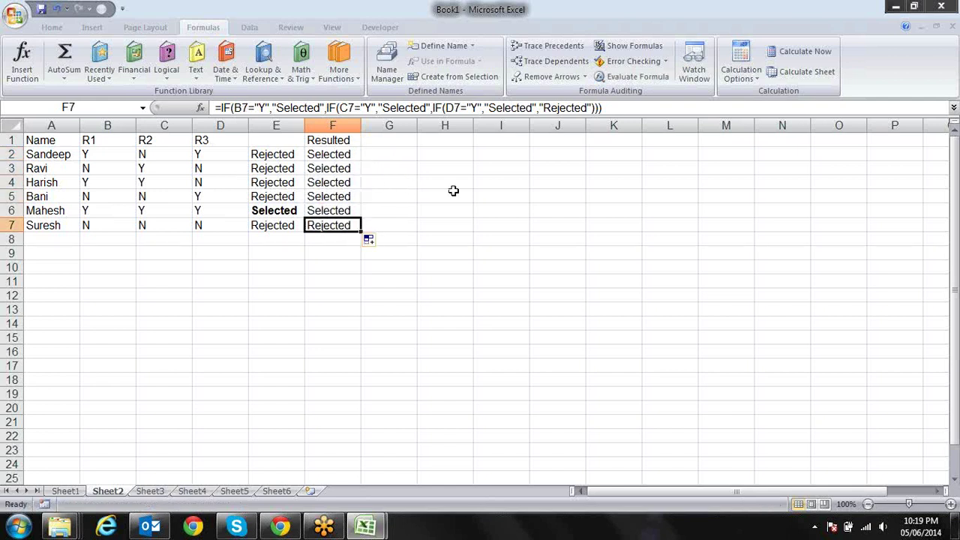
key(alt+F11)
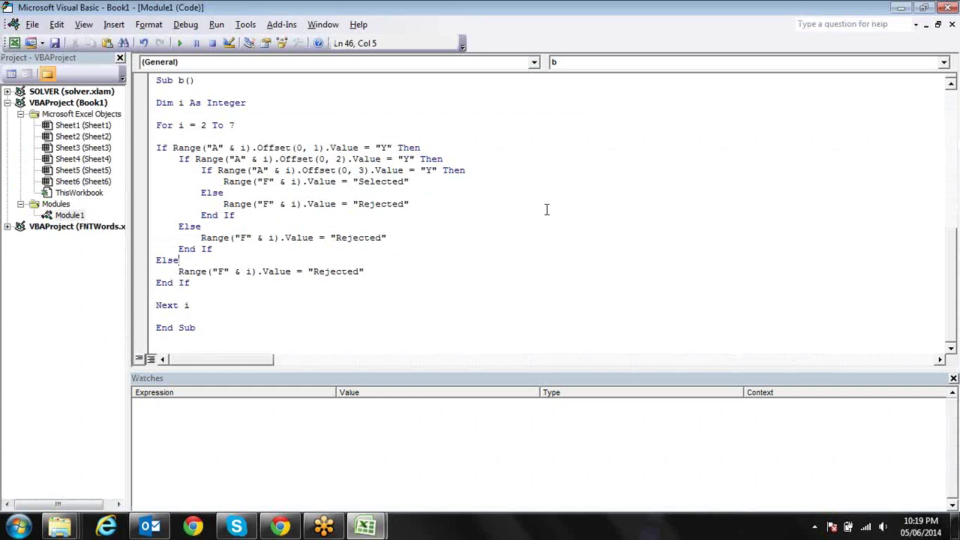
Compare with the worksheet, then paste a copy of macro b below its End Sub.
key(alt+F11)
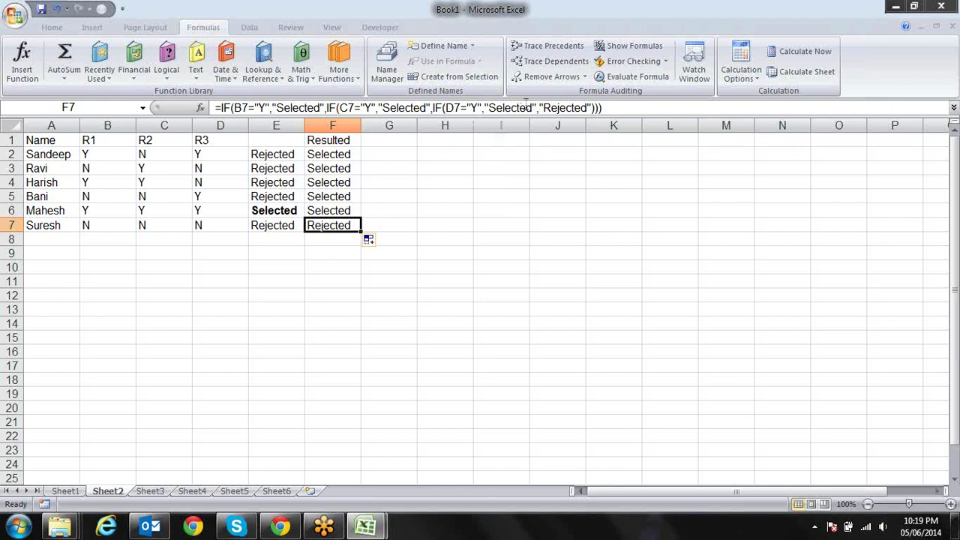
key(alt+F11)
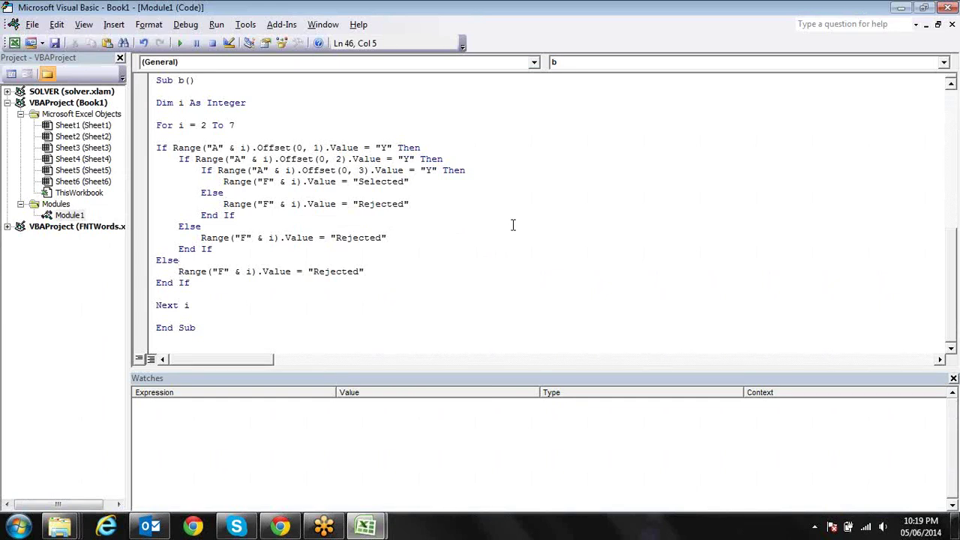
click(424, 107)
mouse_move(156, 81)
mouse_down()
mouse_move(264, 135)
mouse_move(209, 307)
mouse_move(213, 334)
mouse_up()
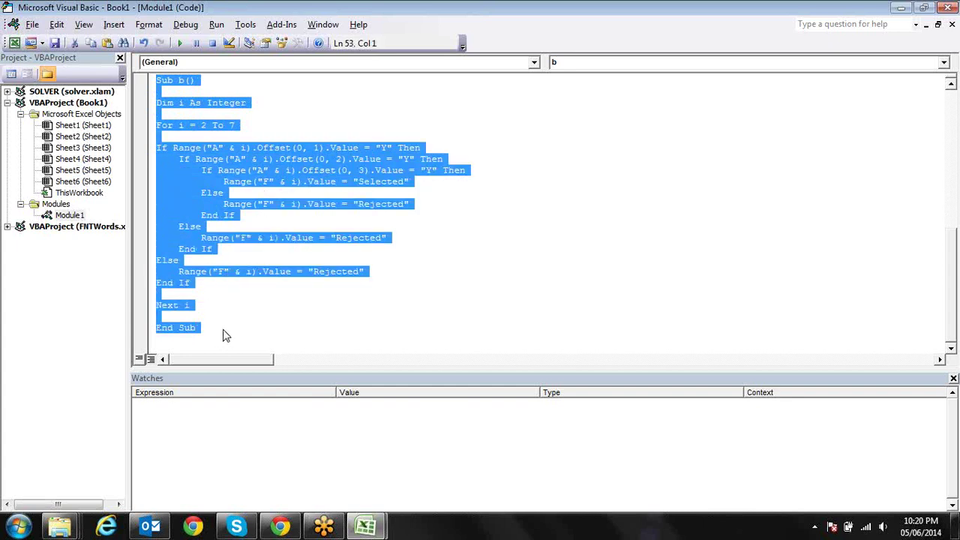
click(224, 335)
key(Return)
key(Return)
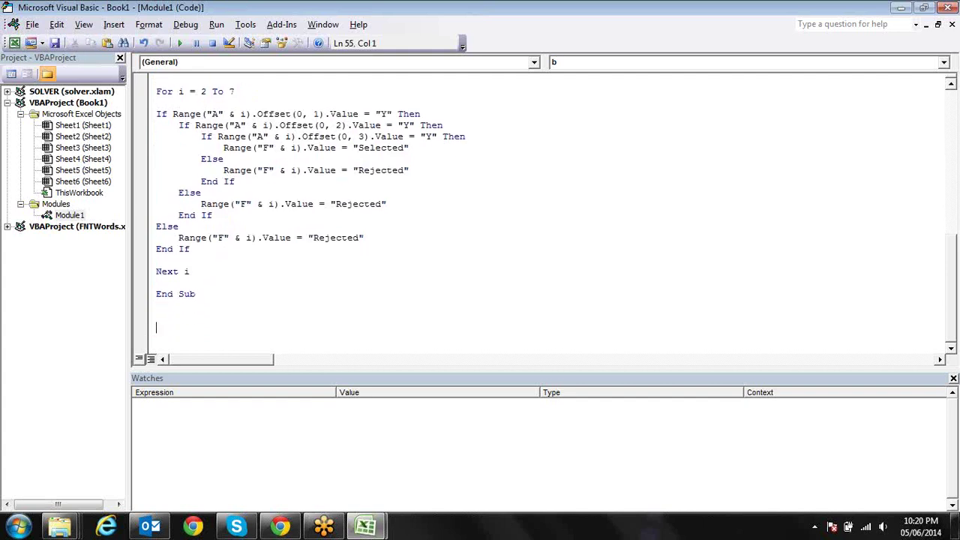
Select the copied macro's whole If…End If block.
scroll(525, 210, up, 1)
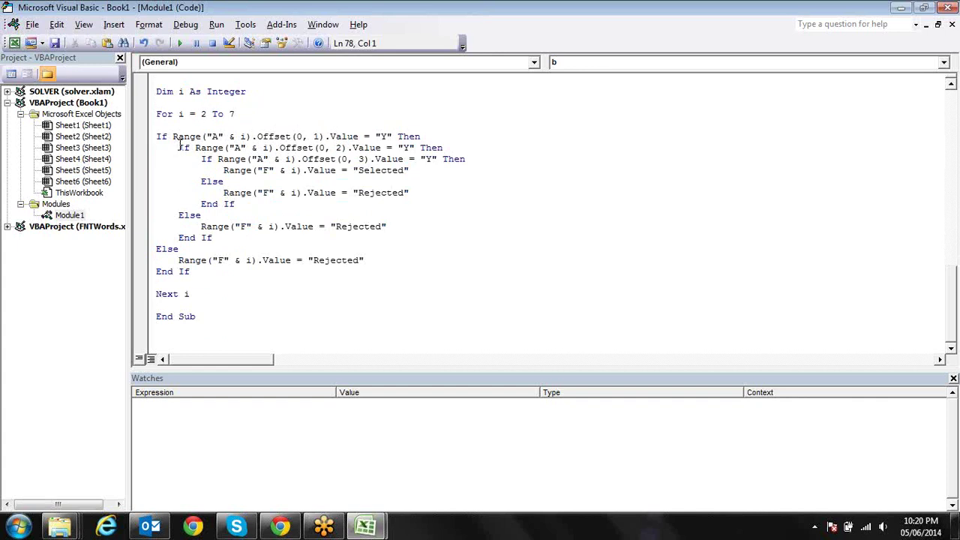
mouse_move(179, 148)
mouse_down()
mouse_move(229, 203)
mouse_move(223, 193)
mouse_up()
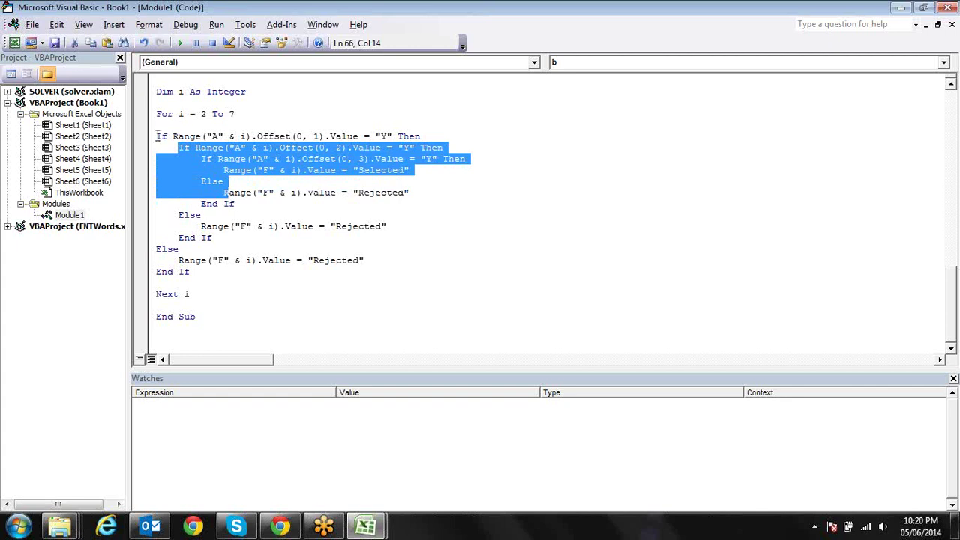
drag(157, 137, 241, 280)
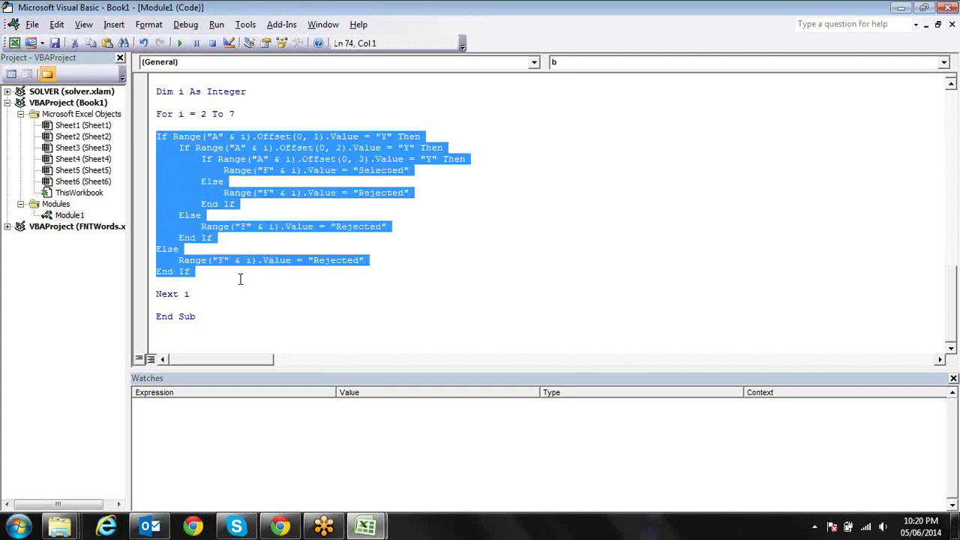
Replace the selected block with the line If Range("B" & i).Value = "Y" Then.
key(Delete)
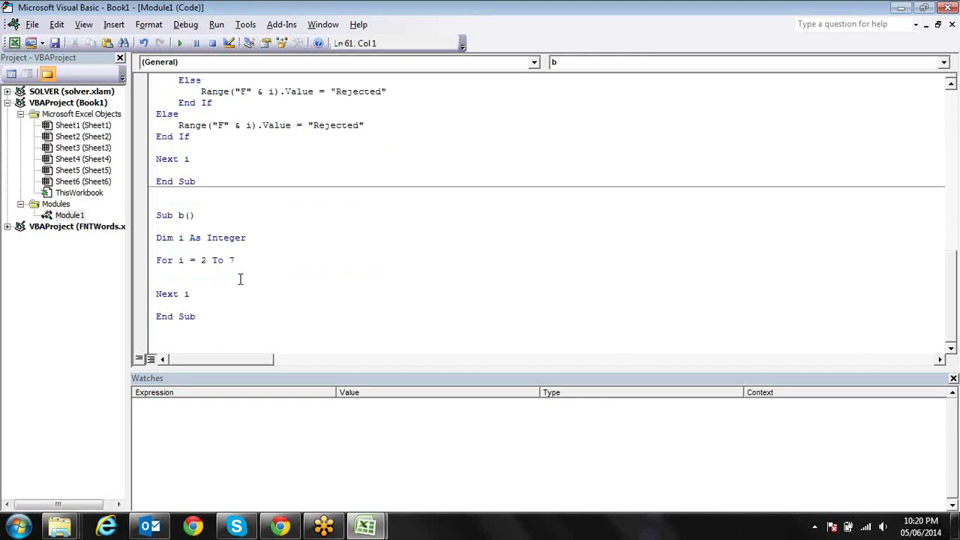
key(Up)
key(Return)
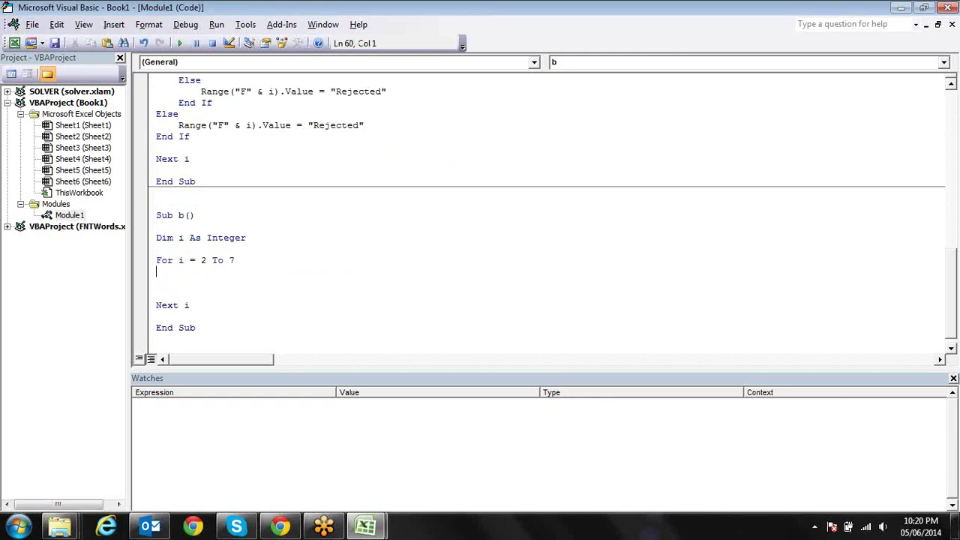
text(if \)
key(BackSpace)
text(range)
text(("A"&)
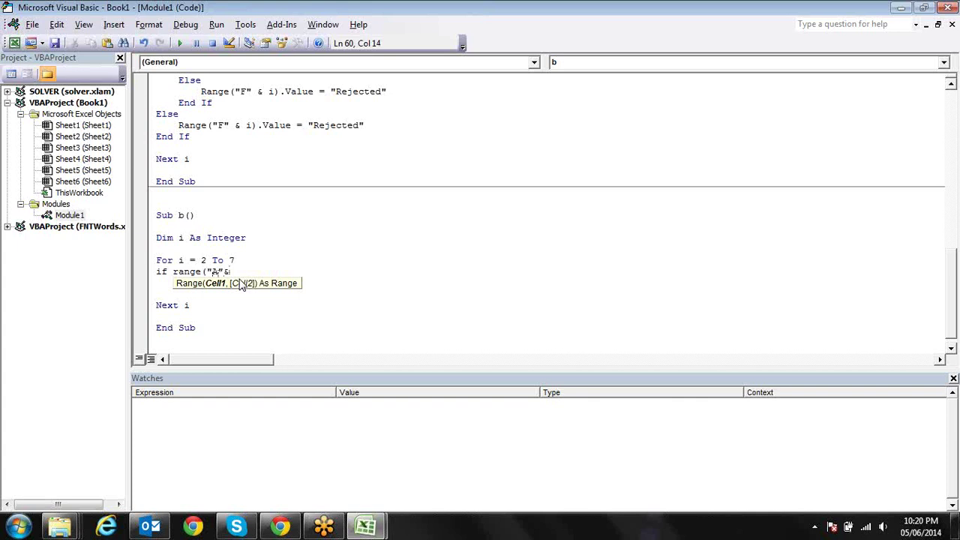
key(BackSpace)
key(BackSpace)
key(BackSpace)
text(B)
text("&i)
text().vl)
key(BackSpace)
text(a)
key(Tab)
text(="Y")
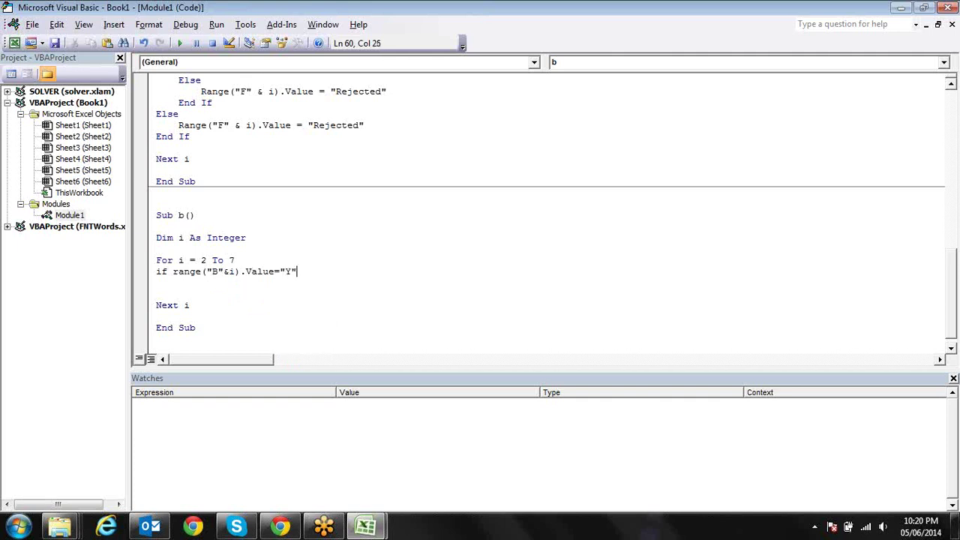
text( then)
key(Return)
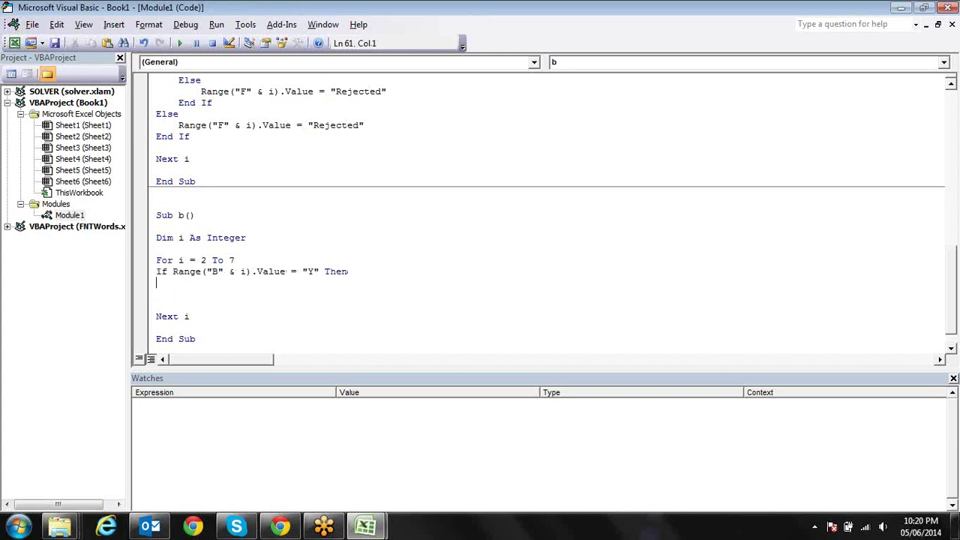
Add an indented Range("F" & i).Value = "Selected" line, then begin an else if line.
key(Tab)
text(range)
text(("F)
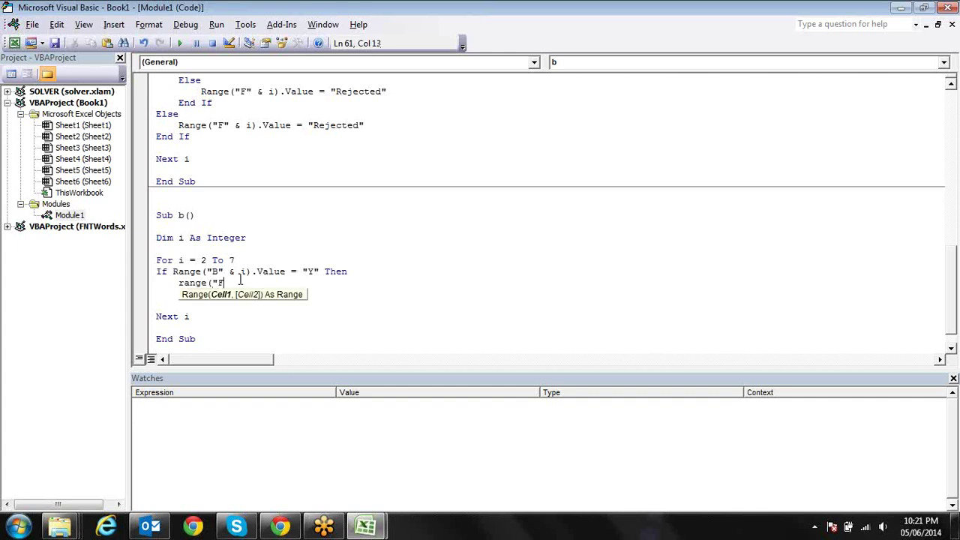
text("&i)
text().)
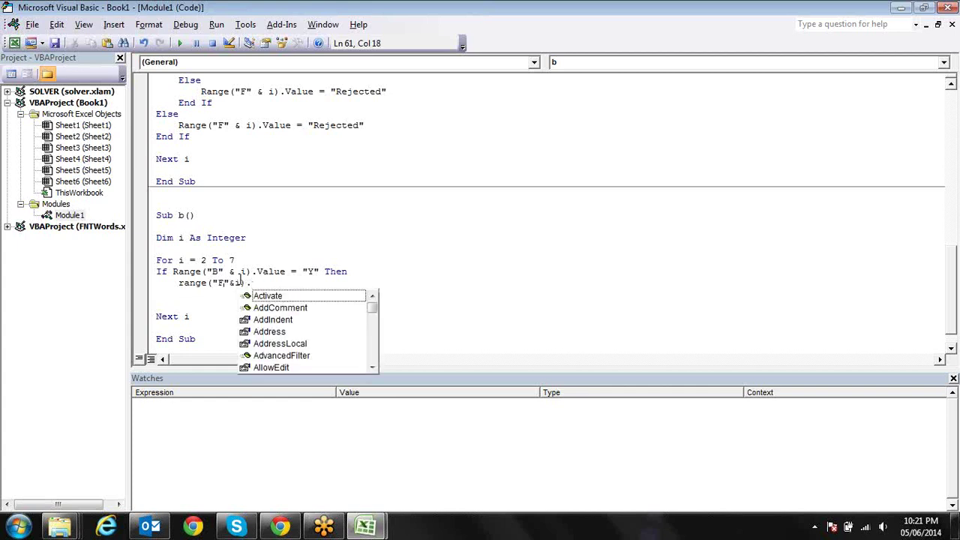
text(v)
key(Down)
key(Tab)
text(="Selected")
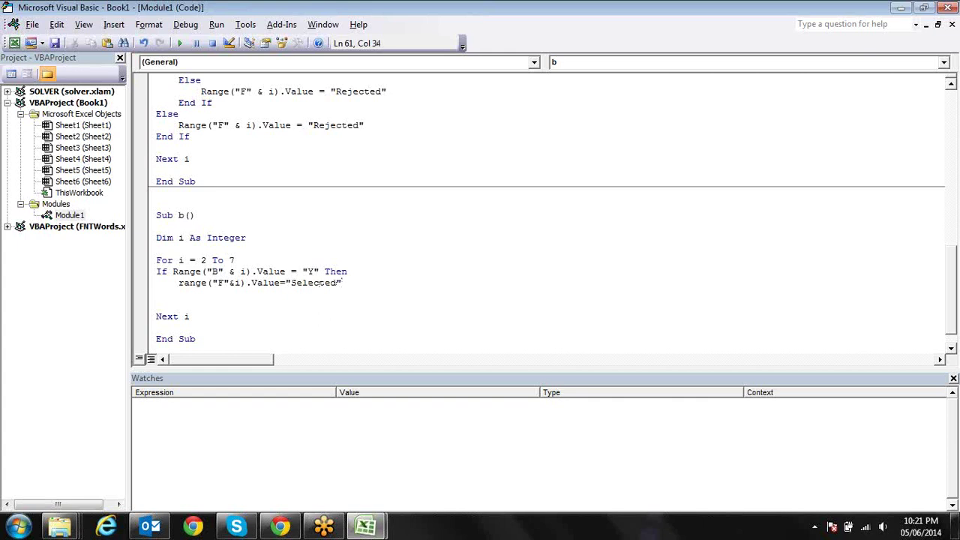
key(Down)
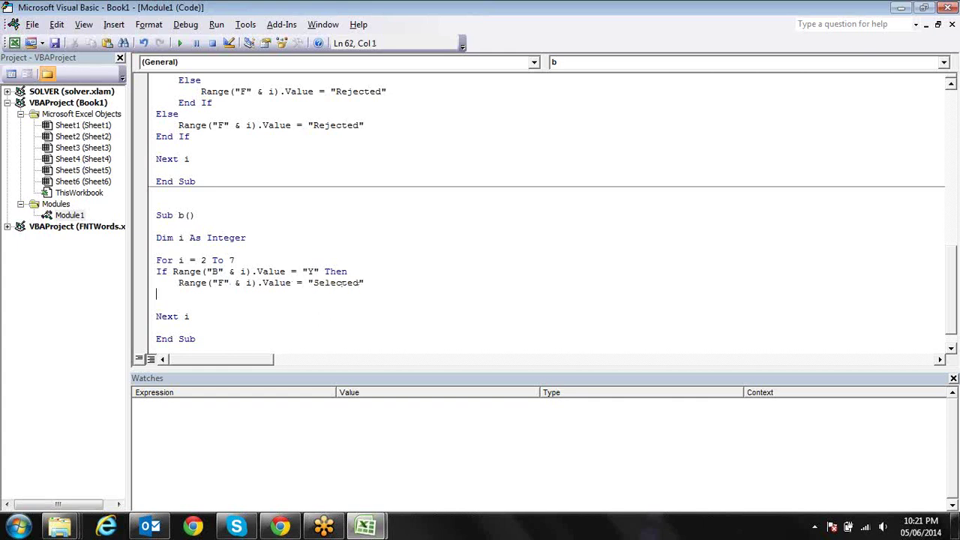
text(else)
text( if)
Rework the else if keywords while dismissing the repeated compile error messages.
click(240, 277)
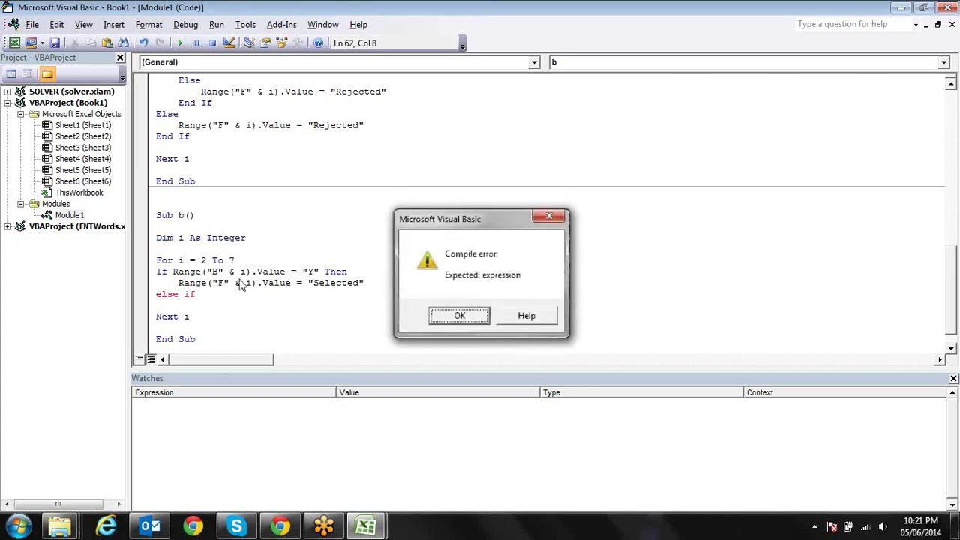
key(Return)
key(Left)
key(Left)
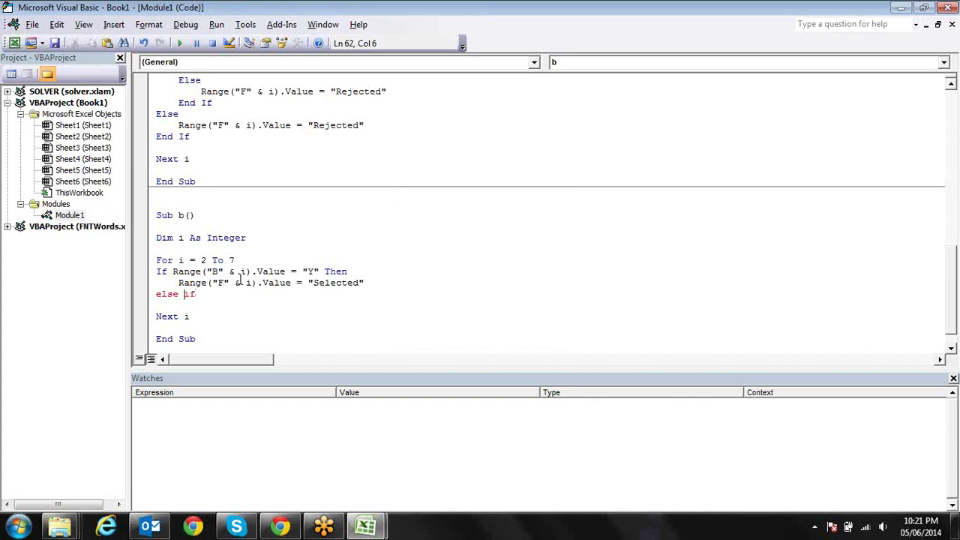
key(BackSpace)
click(240, 277)
key(Return)
key(Left)
key(Left)
key(BackSpace)
key(BackSpace)
text(se)
click(240, 285)
key(Return)
click(270, 291)
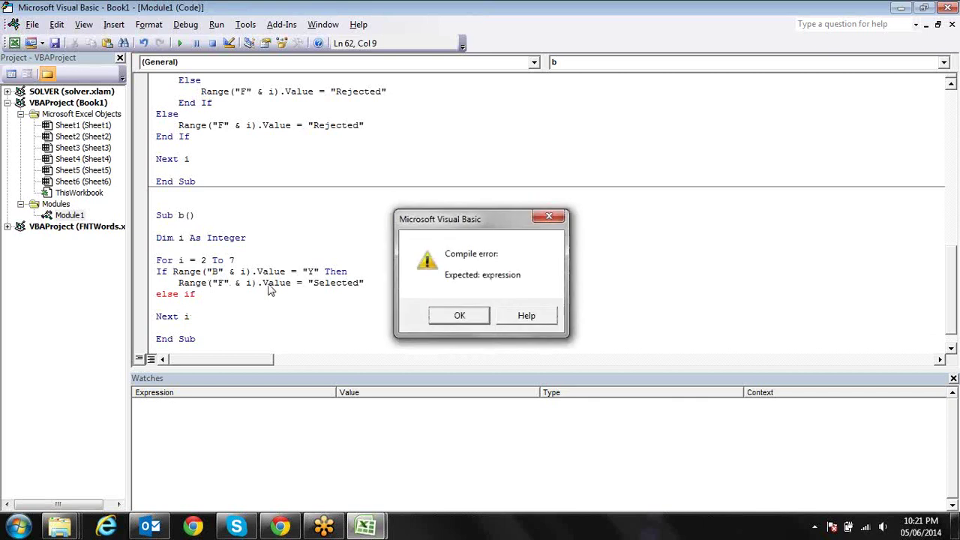
click(459, 315)
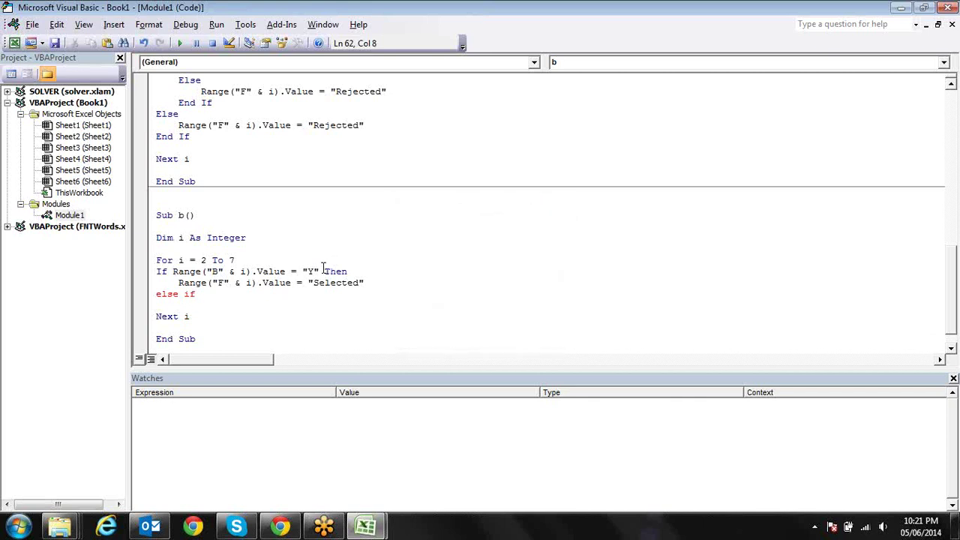
Paste the column B condition after else if, change it to C, and append then.
drag(322, 271, 173, 273)
key(ctrl+c)
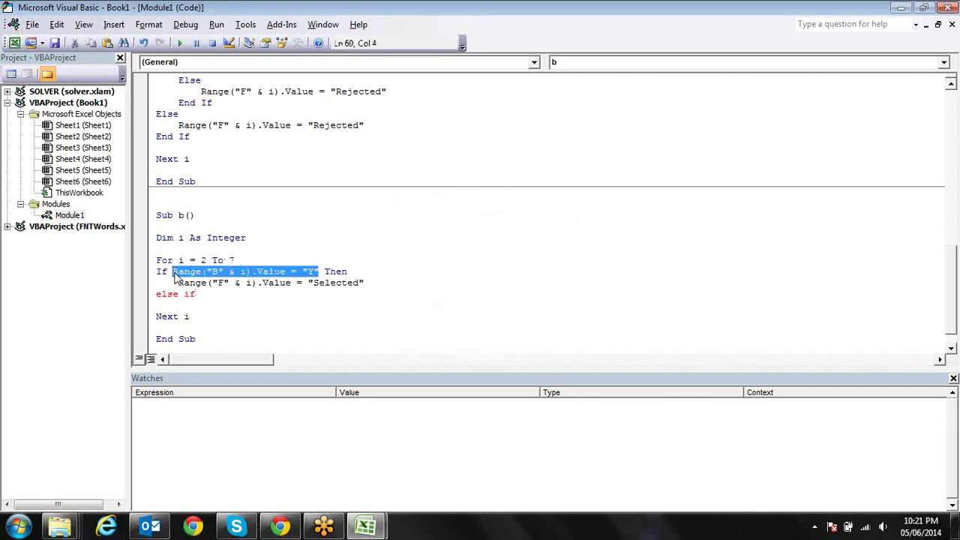
click(223, 295)
key(ctrl+v)
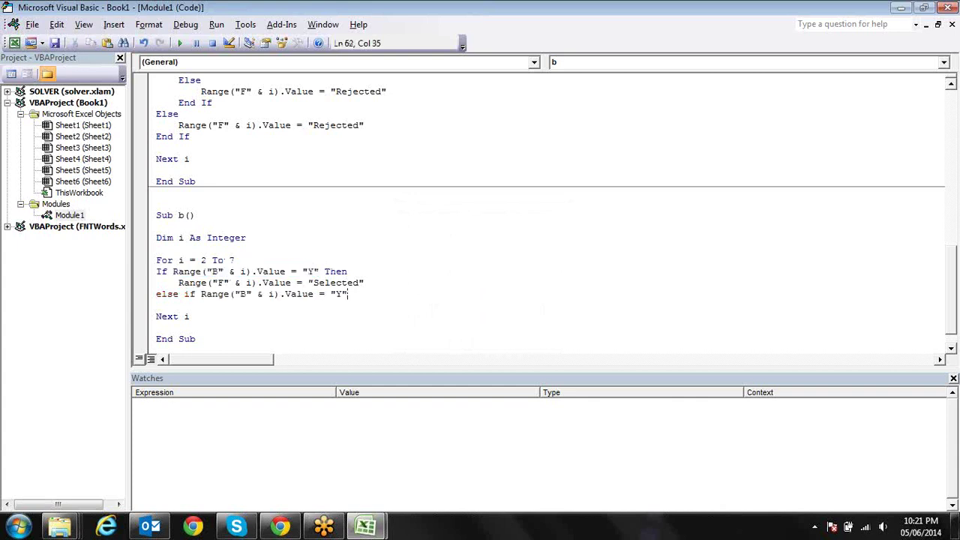
click(250, 293)
key(BackSpace)
text(C)
click(262, 304)
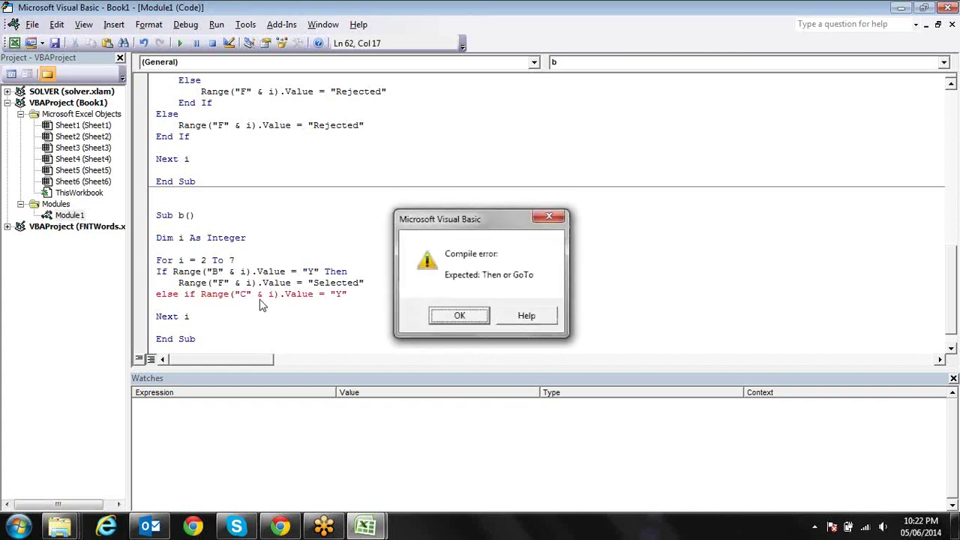
key(Return)
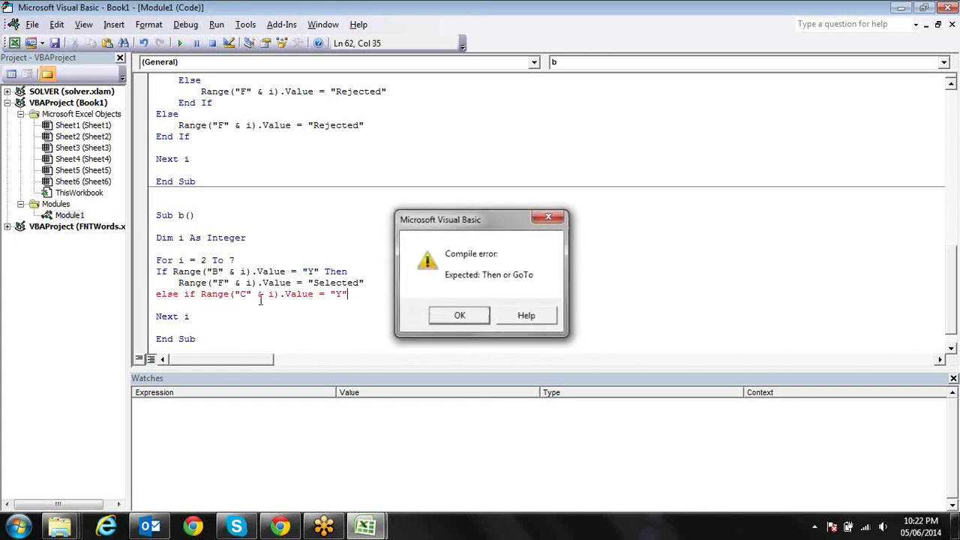
key(End)
text(then)
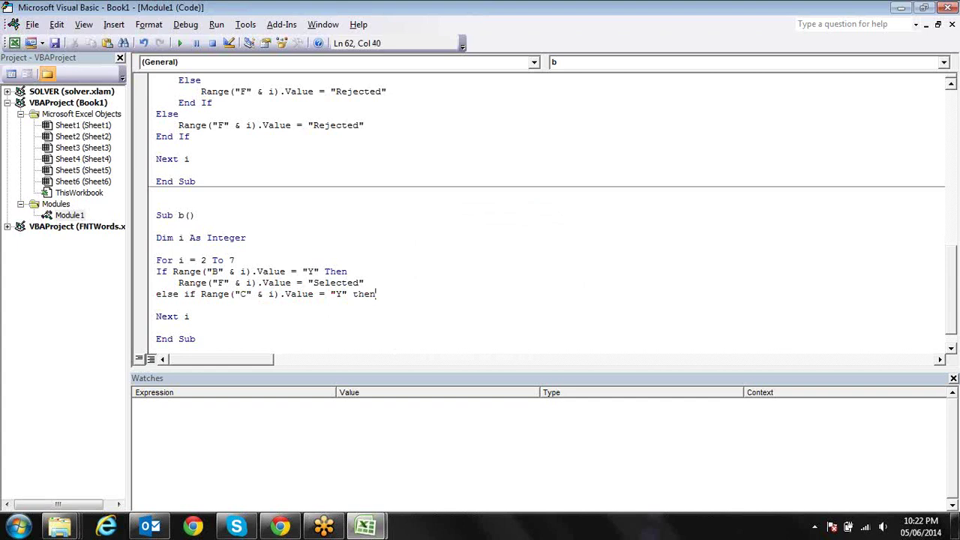
click(261, 301)
Accept the corrected ElseIf line and add End If below it.
key(Return)
click(183, 292)
key(Delete)
key(Down)
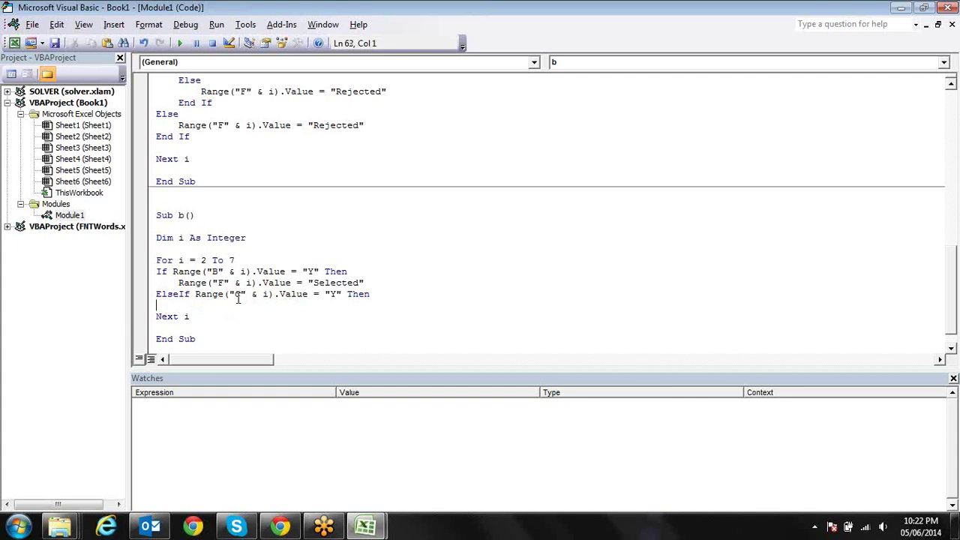
text(end)
key(Down)
text(if)
Paste the Range("F" & i).Value = "Selected" statement on a new line under ElseIf.
key(Up)
key(Right)
key(Right)
key(Right)
key(Right)
key(Right)
key(Right)
key(Right)
key(Right)
key(Right)
key(Right)
key(Right)
key(Right)
key(Right)
key(Return)
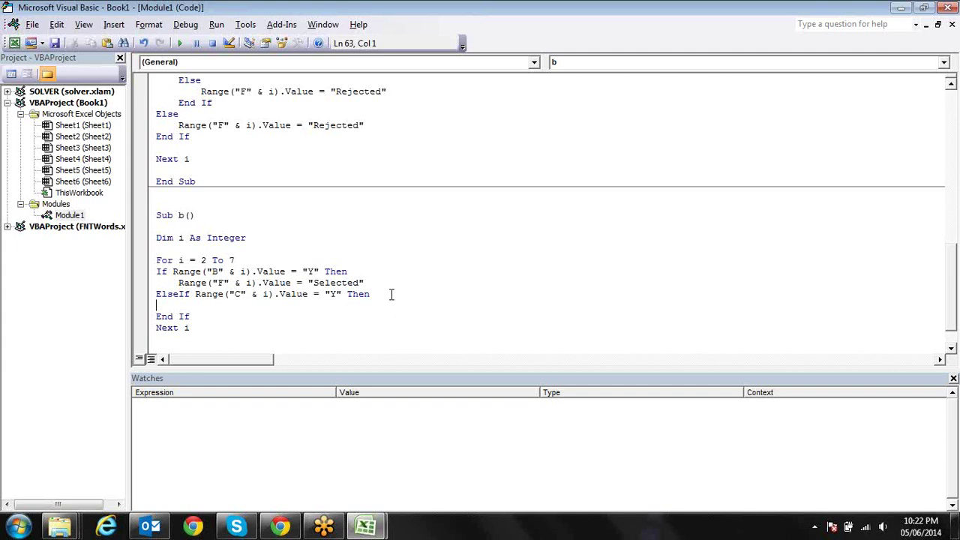
click(370, 282)
drag(369, 283, 180, 285)
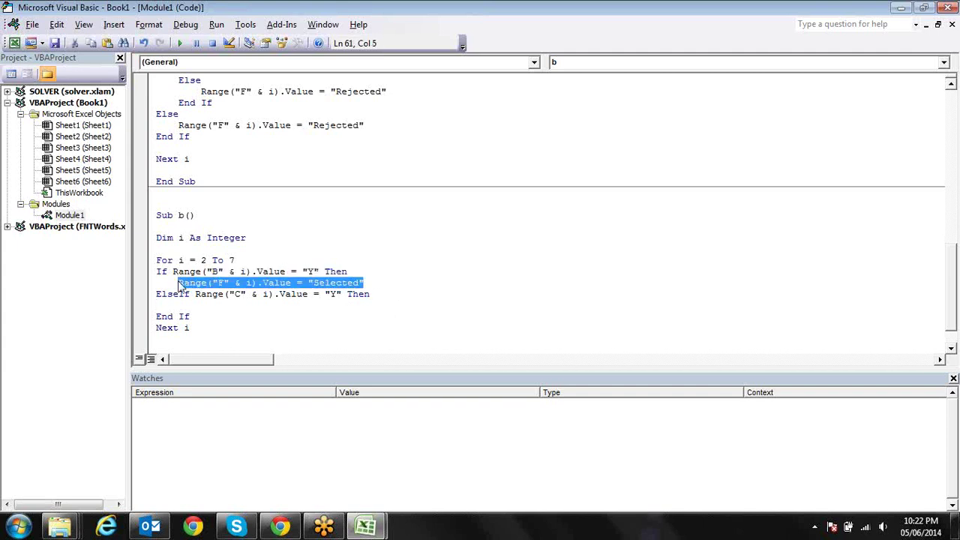
key(Down)
key(Down)
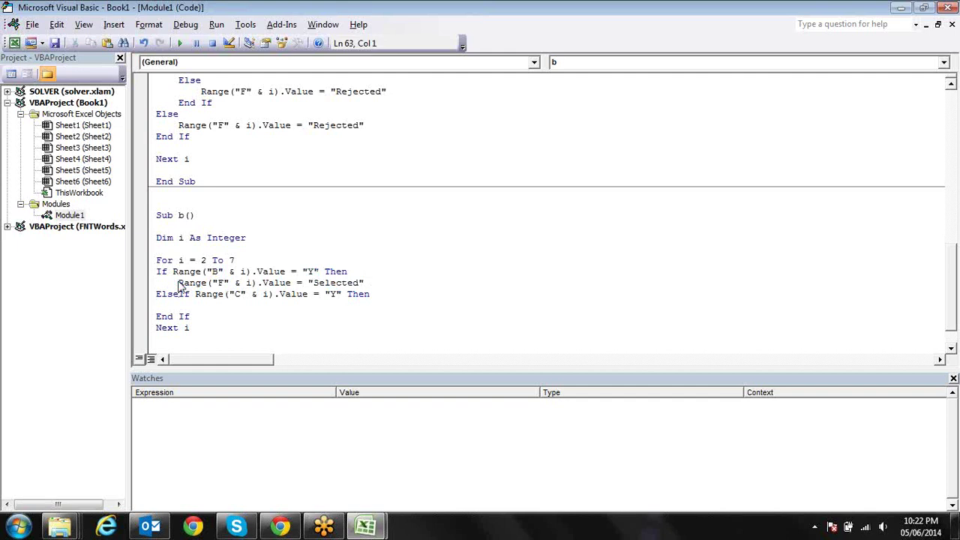
text(Range("F" & i).Value = "Selected")
Indent the pasted Range("F") Selected statement beneath the ElseIf line.
key(Left)
key(Left)
key(Left)
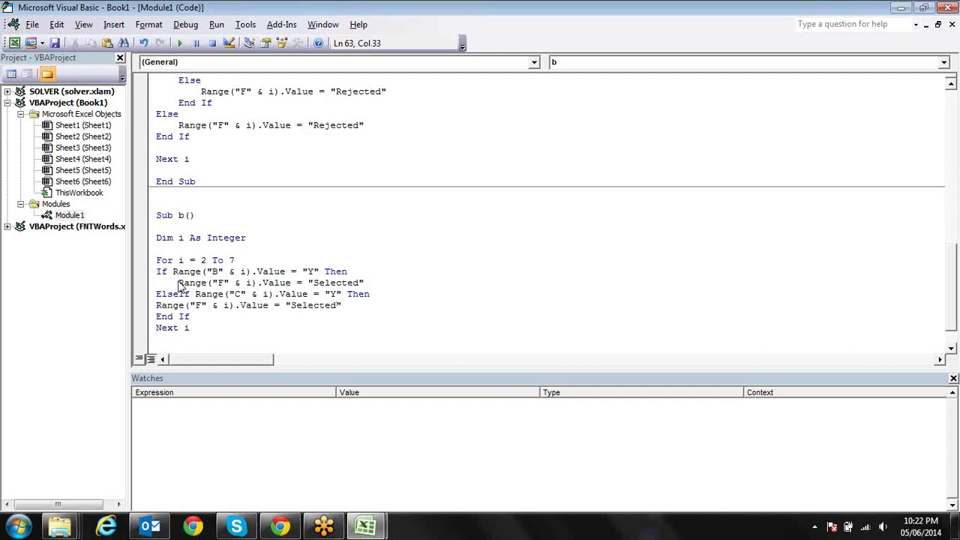
key(Left)
key(Tab)
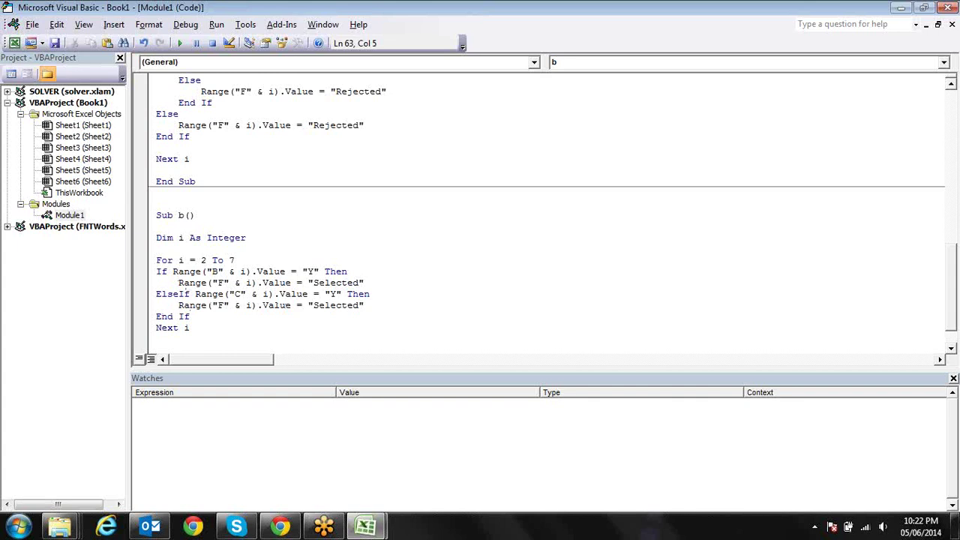
Copy the column C ElseIf condition and paste it on a new line below the second Selected statement.
click(377, 308)
click(369, 294)
drag(369, 295, 220, 294)
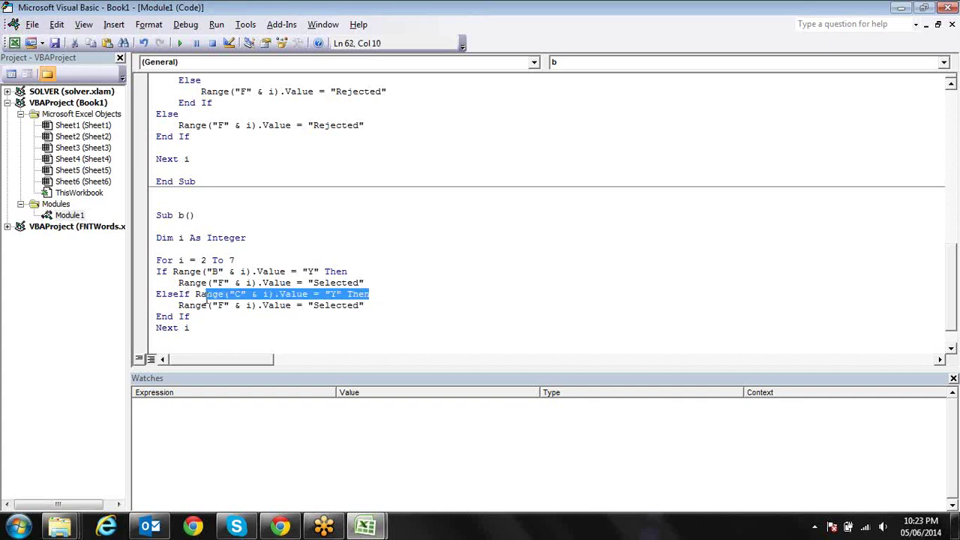
drag(201, 299, 161, 300)
key(ctrl+c)
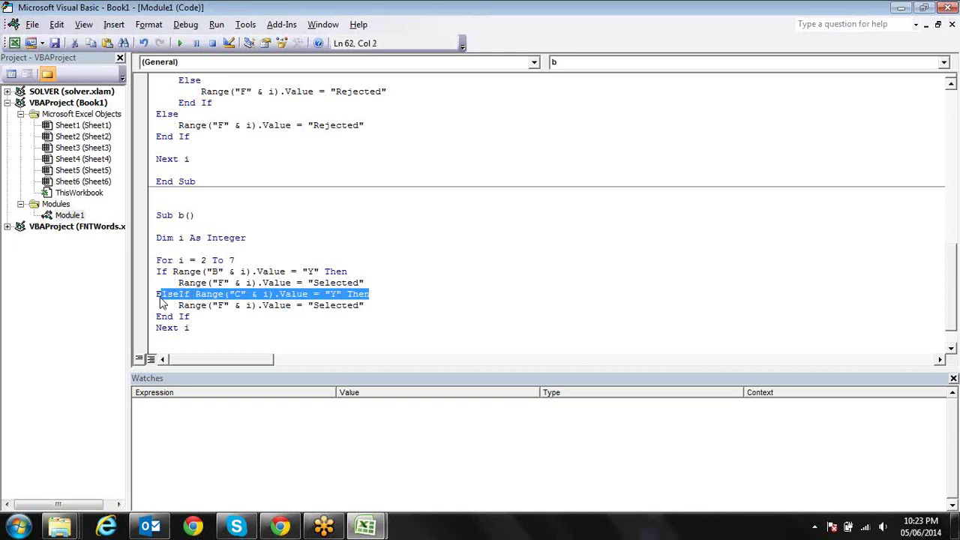
click(373, 305)
key(Return)
key(BackSpace)
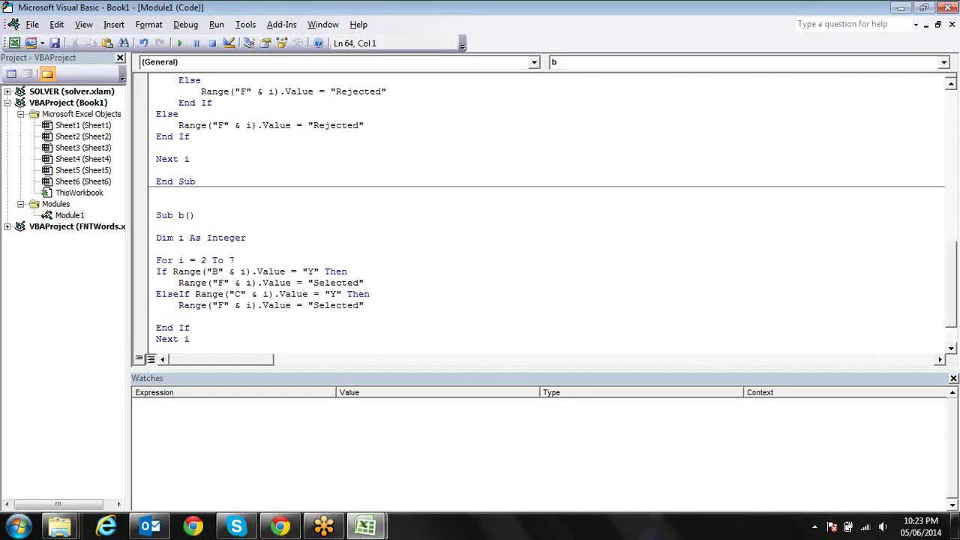
key(ctrl+v)
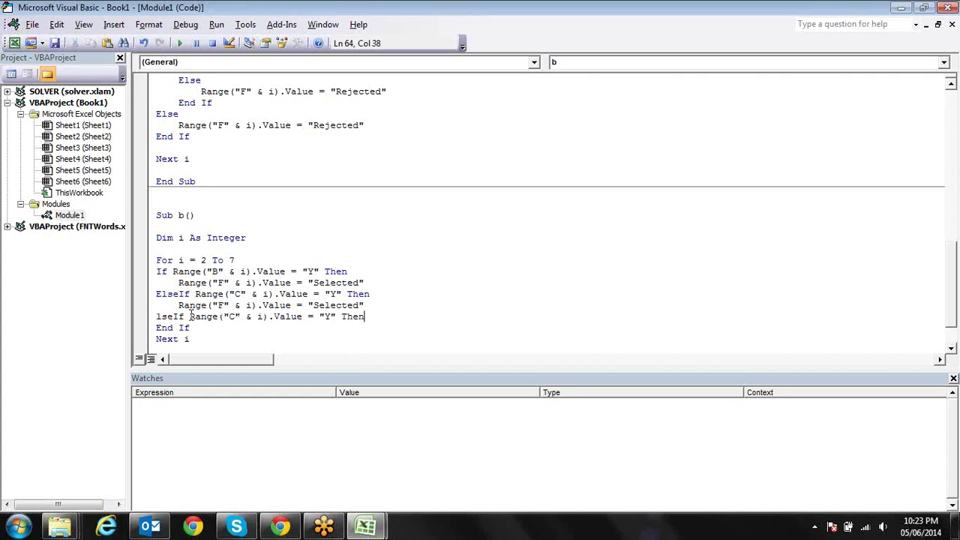
Fix the pasted line into an ElseIf that tests column D instead of column C.
click(156, 321)
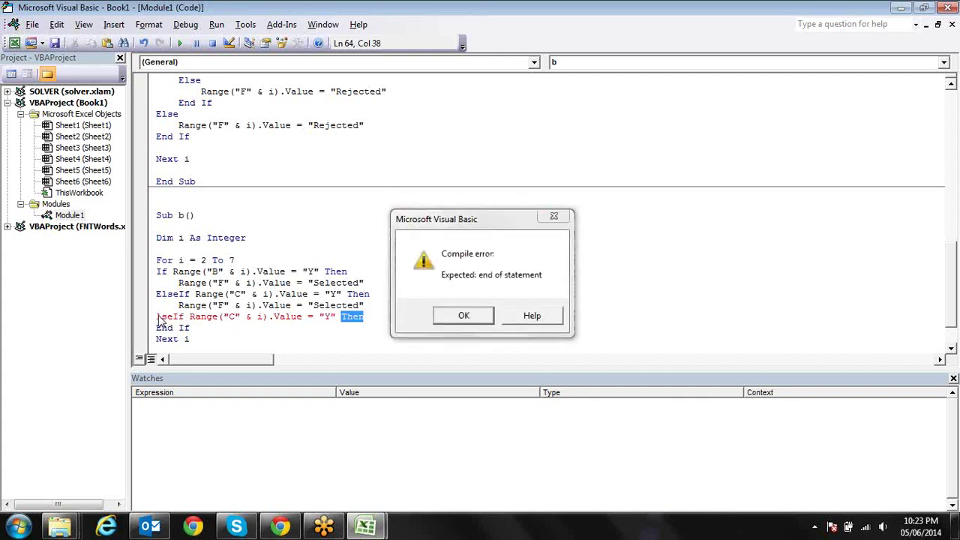
key(Return)
key(ctrl+Left)
key(ctrl+Left)
key(ctrl+Left)
key(ctrl+Left)
key(ctrl+Left)
key(ctrl+Left)
text(E)
click(258, 317)
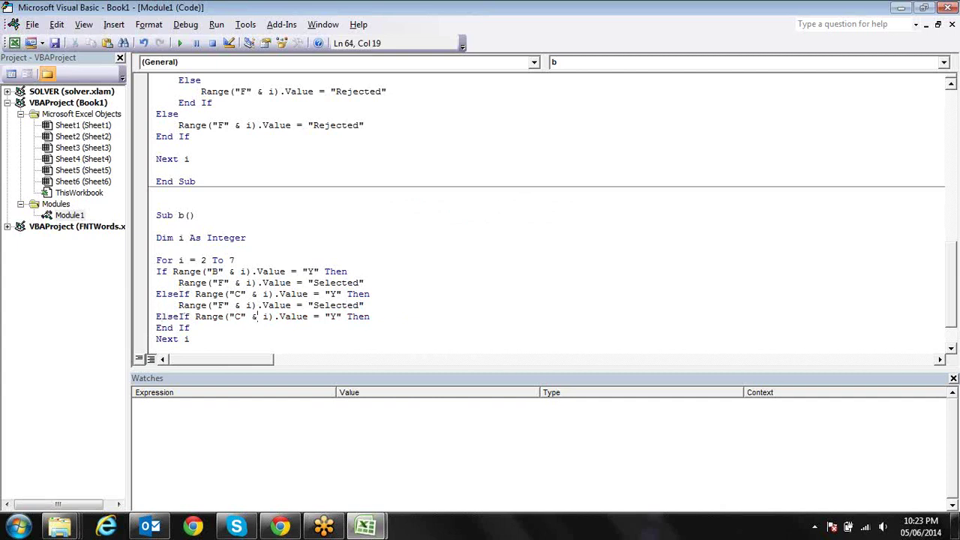
click(242, 316)
key(BackSpace)
text(D)
Paste the indented Range("F") Selected statement under the column D ElseIf test.
click(390, 316)
key(Return)
drag(373, 304, 180, 305)
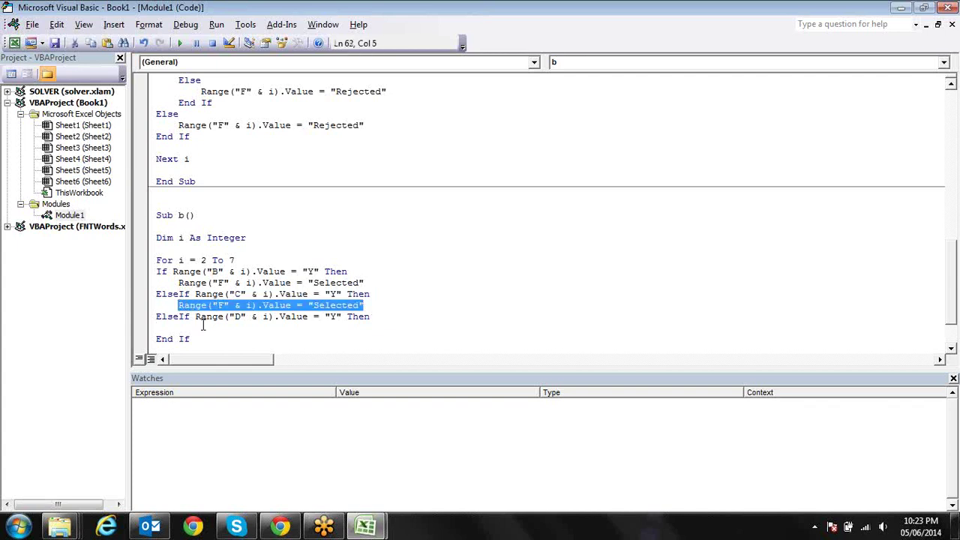
click(203, 328)
key(Tab)
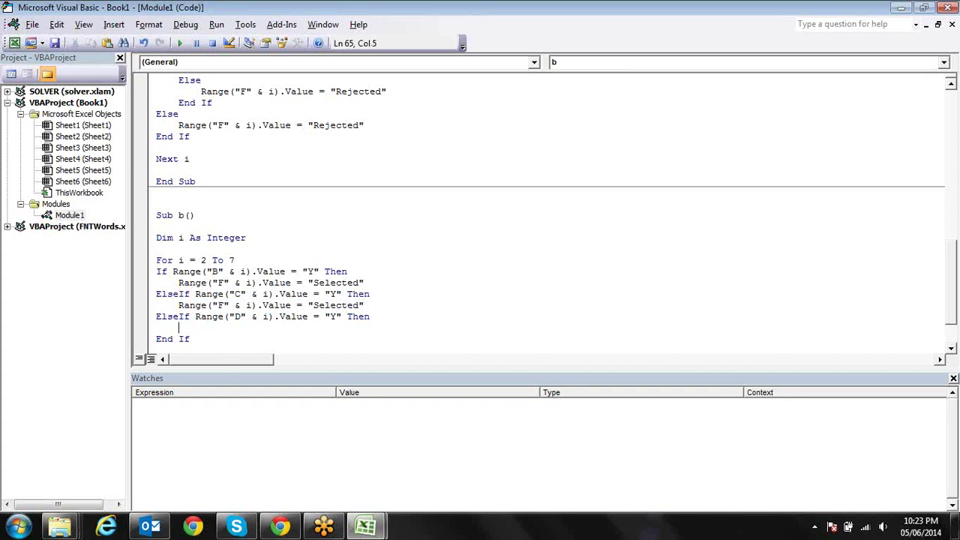
text(Range("F" & i).Value = "Selected")
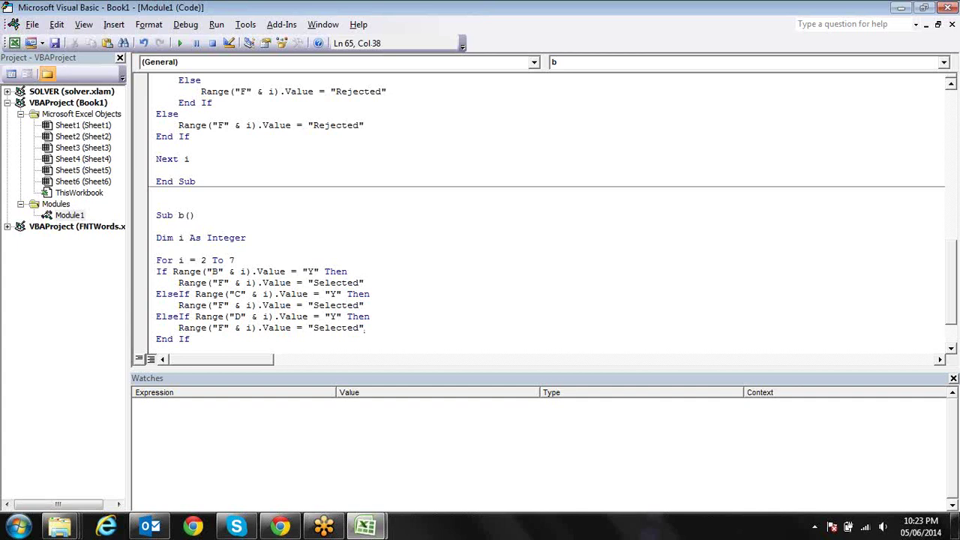
Add an Else branch that writes Rejected to column F.
key(Return)
key(BackSpace)
text(else)
key(Down)
key(ctrl+y)
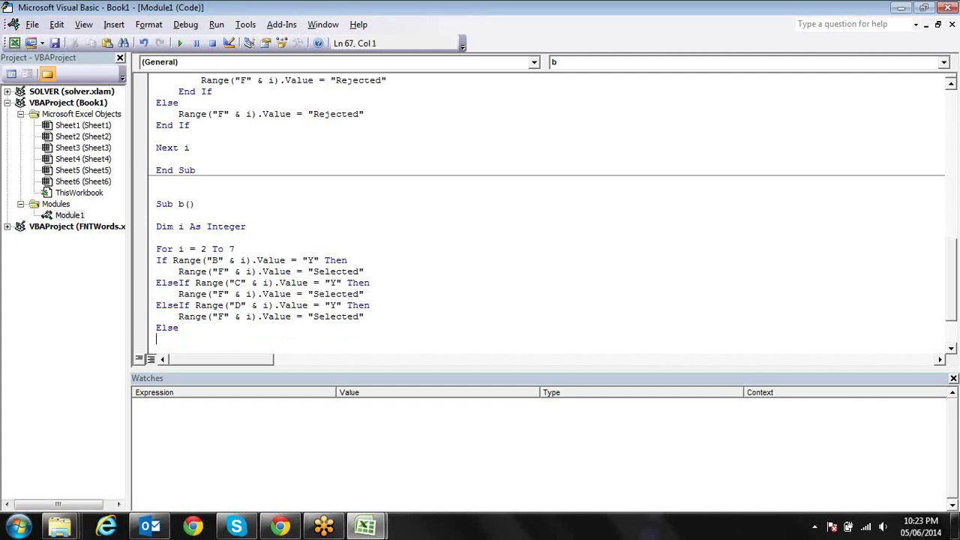
text(Range("F" & i).Value = "Selected")
key(Left)
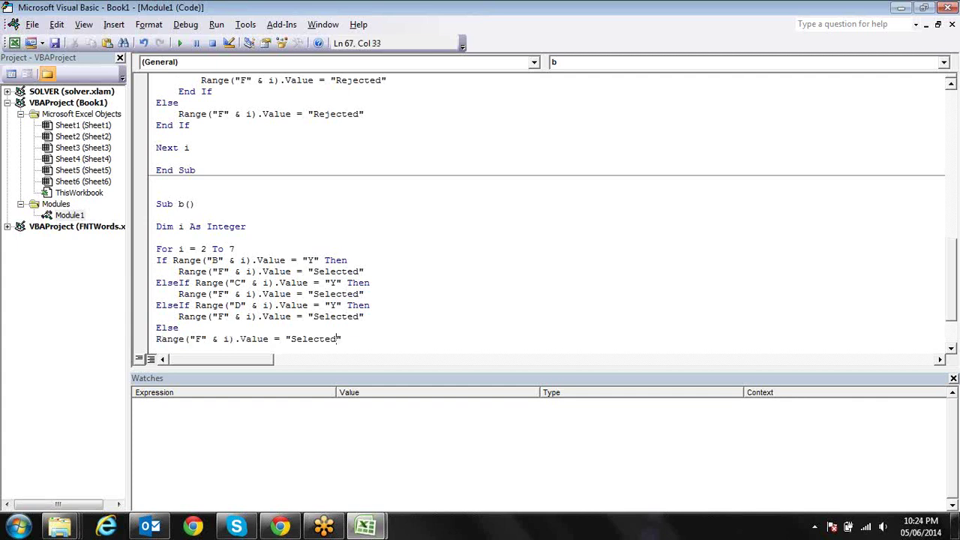
key(BackSpace)
key(BackSpace)
key(BackSpace)
key(BackSpace)
key(BackSpace)
key(BackSpace)
key(BackSpace)
key(BackSpace)
text(Re)
key(Right)
key(Right)
key(Left)
key(Left)
text(jected)
Close the macro's loop with End If and Next i lines.
key(Return)
text(End If)
key(Return)
text(Next i)
key(Down)
key(Down)
key(Down)
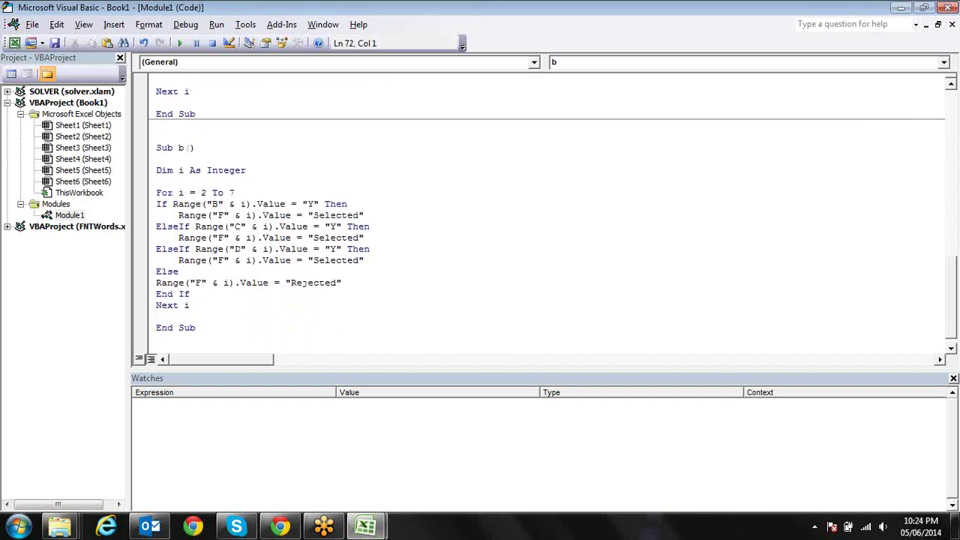
click(191, 305)
key(Up)
key(Up)
Move the nested IF results from F2:F7 into G2:G7, leaving column F empty.
click(208, 237)
key(alt+F11)
key(Up)
key(Up)
key(Up)
key(Up)
key(Up)
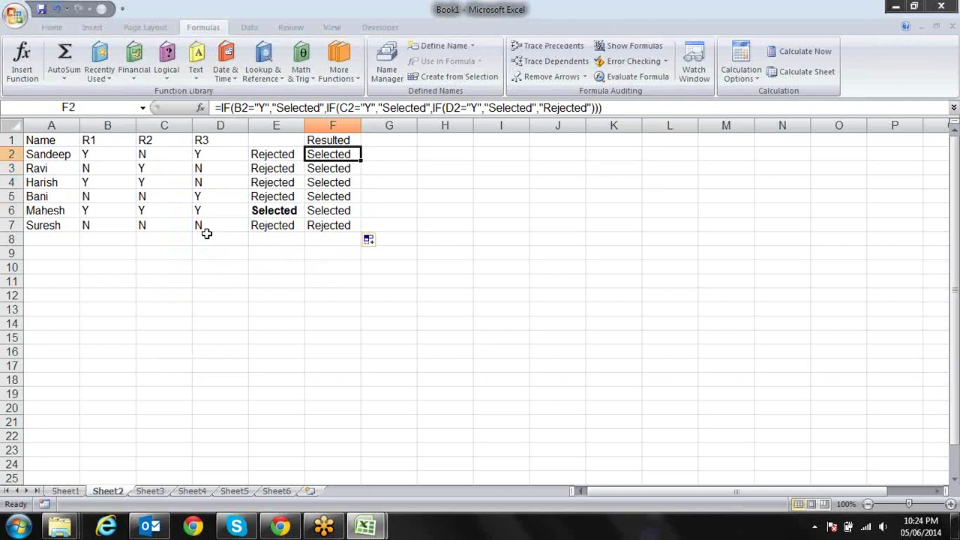
key(ctrl+shift+Down)
key(ctrl+x)
key(ctrl+Right)
key(ctrl+Left)
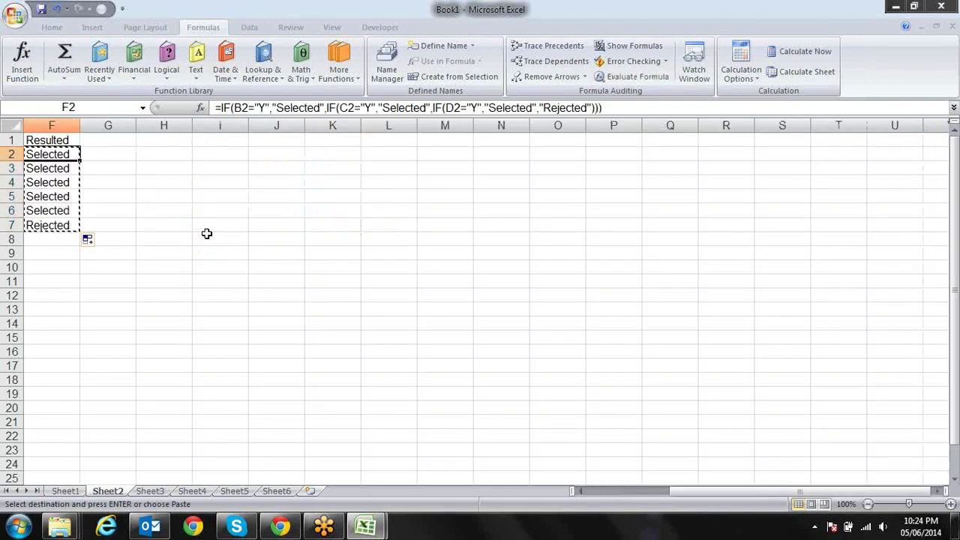
key(Right)
key(ctrl+v)
key(Left)
key(Home)
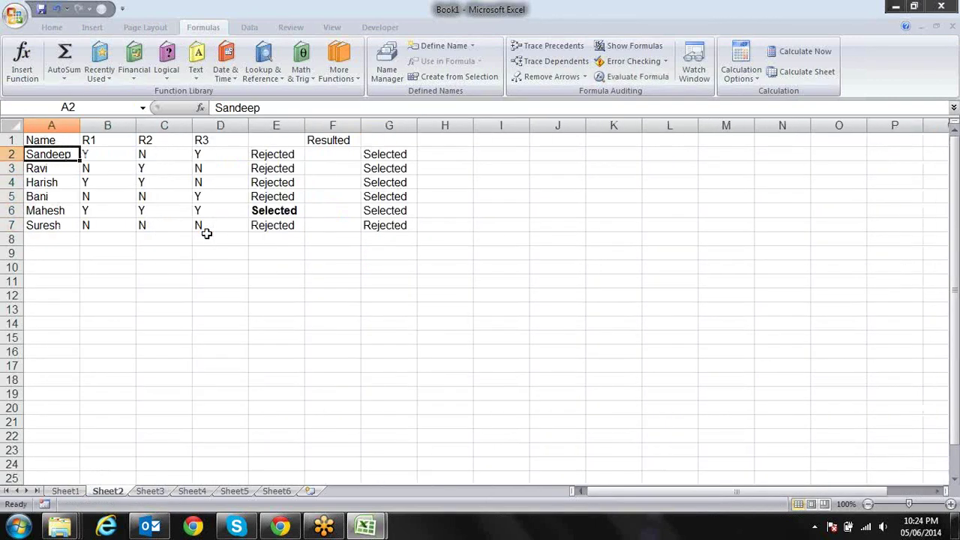
key(Right)
key(Right)
key(Right)
key(Right)
key(Right)
key(Down)
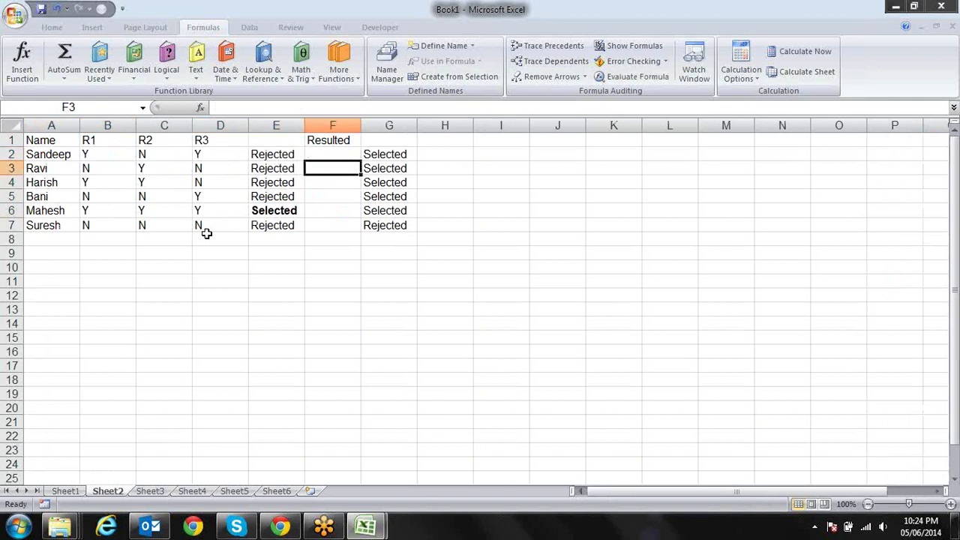
key(Up)
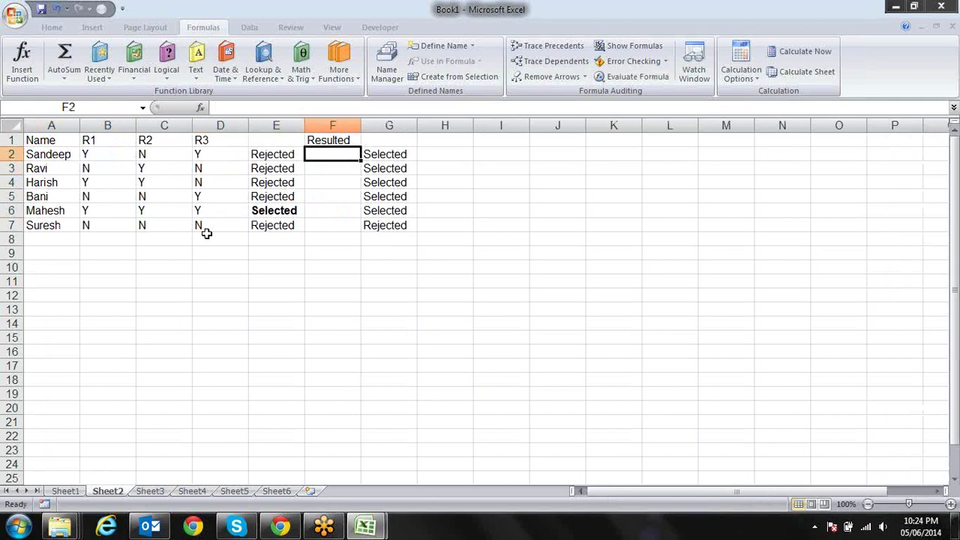
Open macro b's code in the Visual Basic Editor from the Macro dialog.
key(alt+l)
key(p)
key(m)
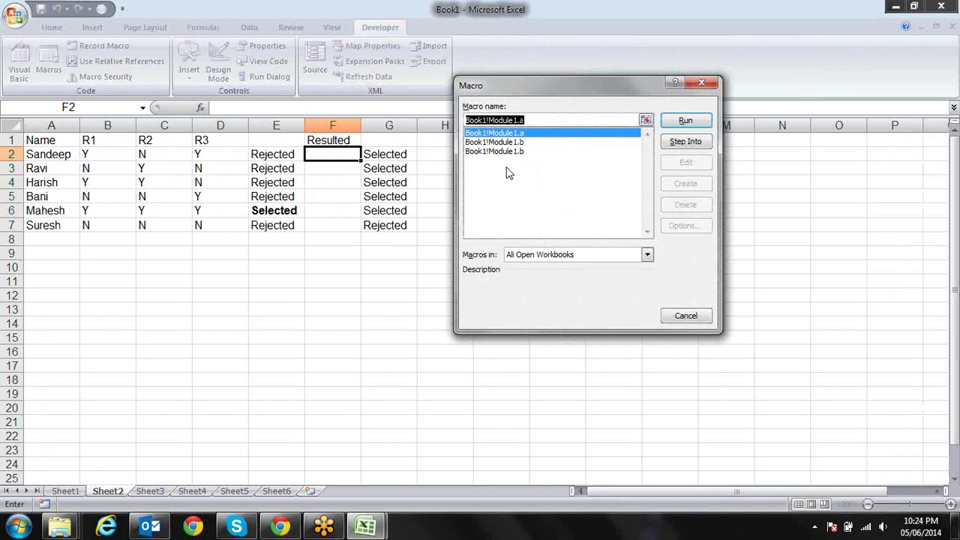
key(alt+e)
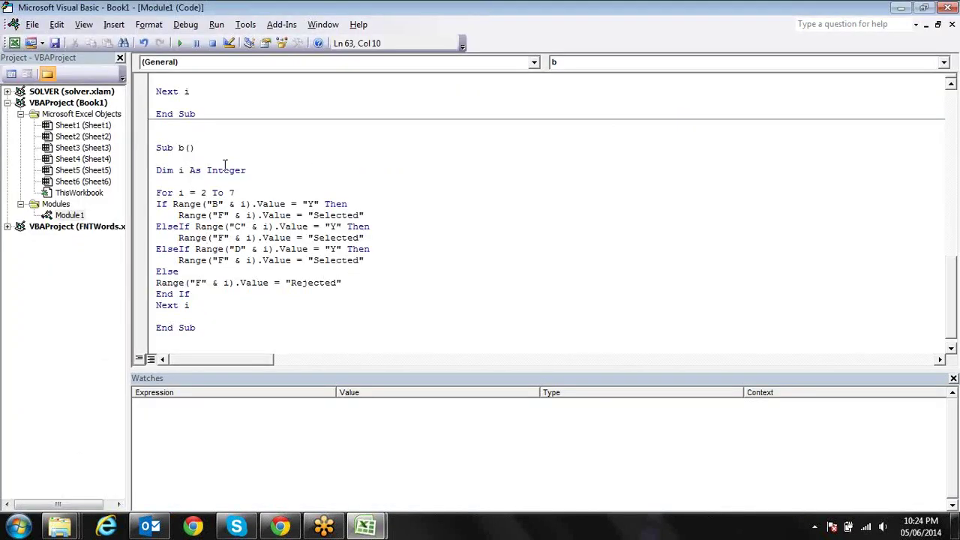
Rename the macro from Sub b() to Sub bat().
drag(184, 147, 156, 148)
click(184, 148)
text(at)
key(Down)
Run the bat macro in Excel so F2:F7 fill with Selected or Rejected.
key(alt+Tab)
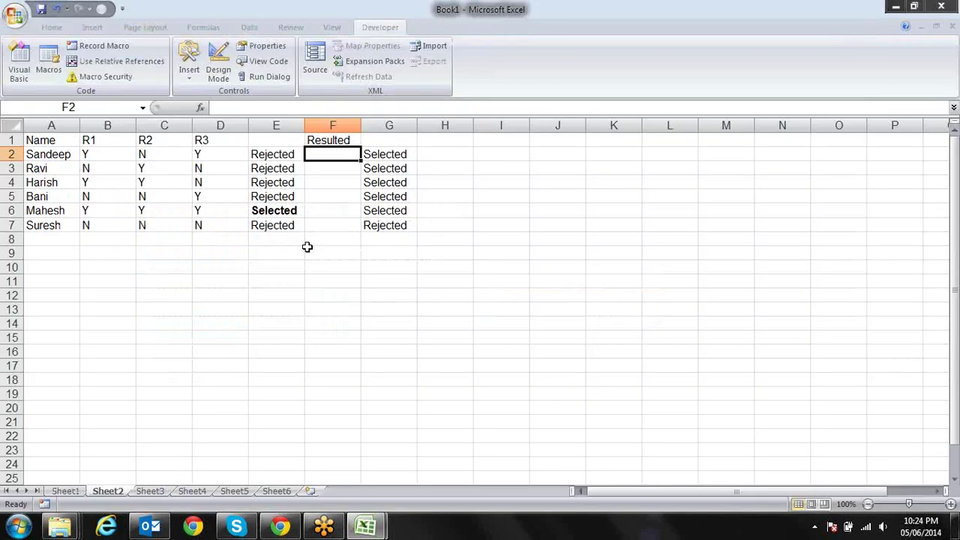
key(alt+F8)
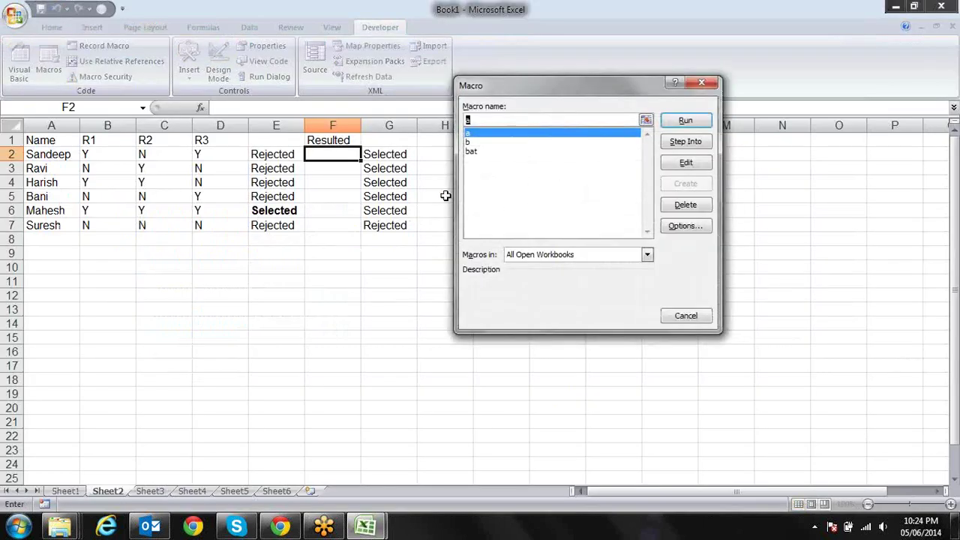
click(479, 151)
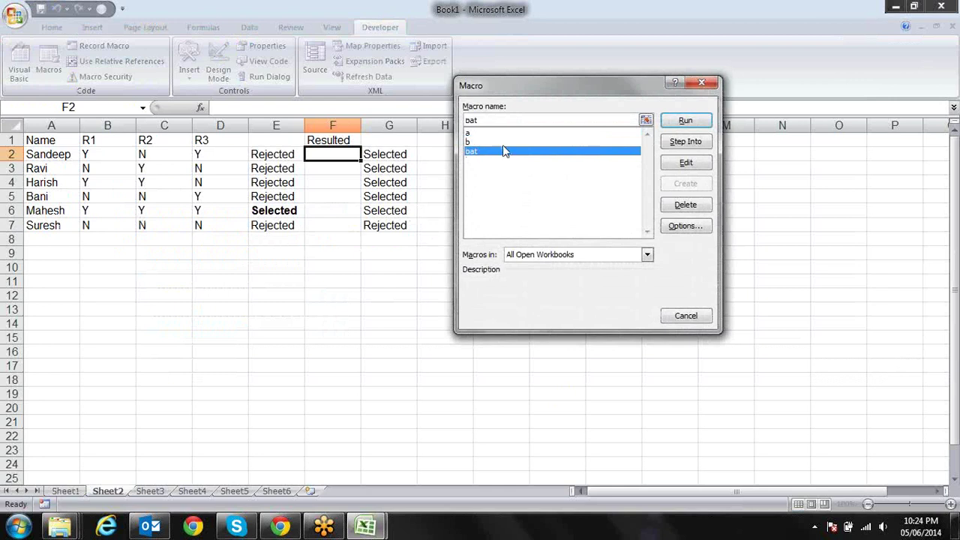
click(677, 123)
key(Down)
key(Down)
key(Down)
key(Down)
key(Down)
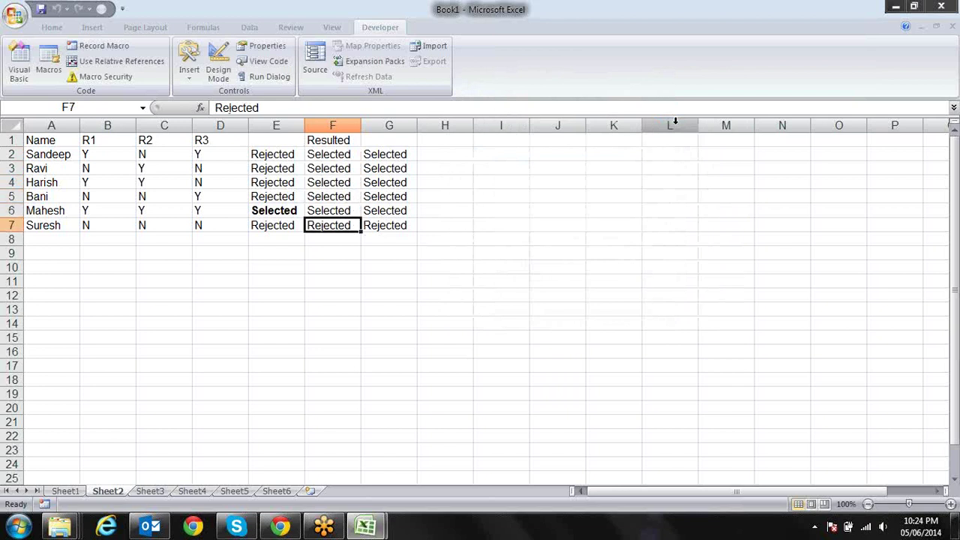
Return to the bat code and move down to the ElseIf line.
key(alt+F11)
key(Down)
key(Down)
key(Down)
key(Right)
key(Right)
key(Right)
key(Down)
key(Down)
key(Down)
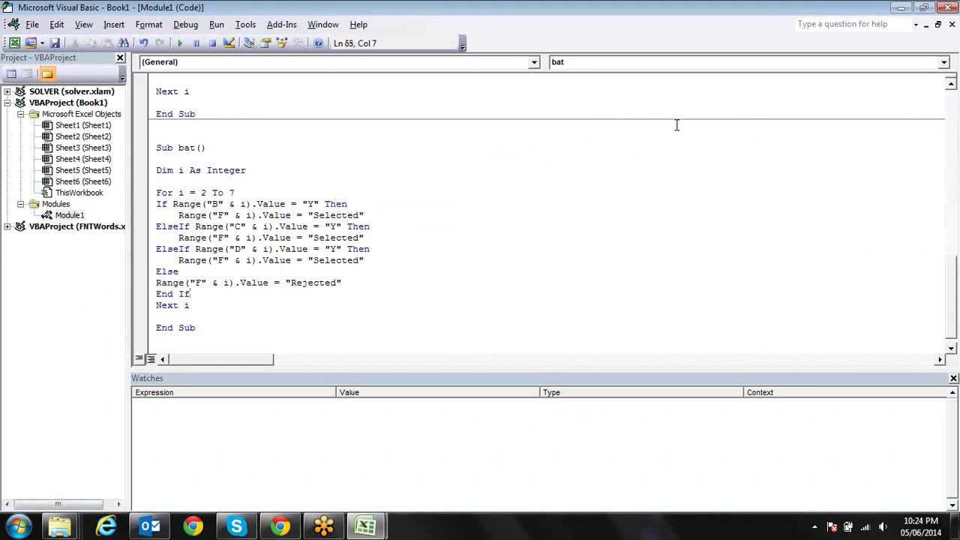
key(Down)
key(Up)
key(Up)
key(Up)
key(Up)
key(Down)
key(Down)
key(Right)
key(Up)
key(Down)
key(Down)
key(Down)
key(Up)
key(Up)
key(Up)
key(Up)
key(Up)
key(Up)
key(Up)
key(Up)
key(Up)
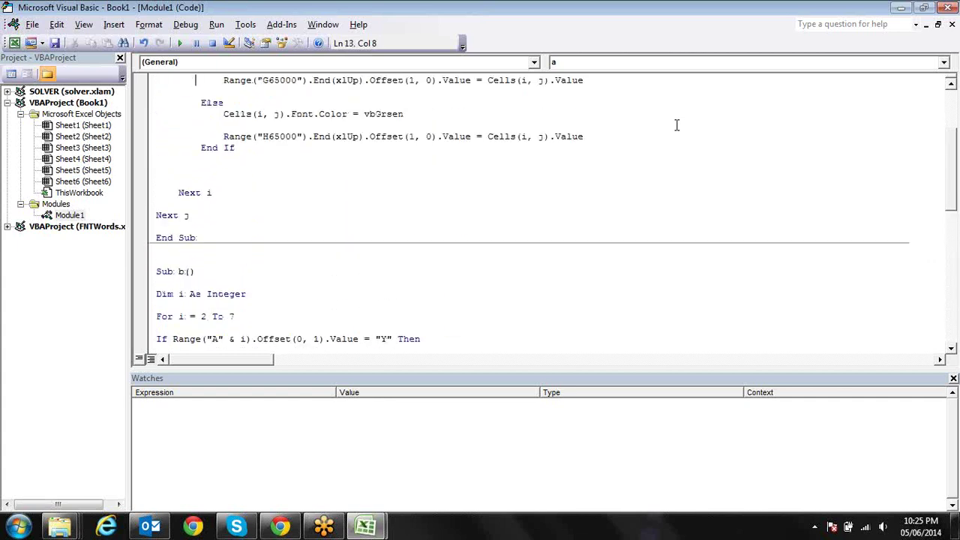
key(Up)
key(Up)
key(Up)
key(Down)
key(Down)
key(Down)
key(Down)
key(Down)
key(Down)
key(Down)
key(Down)
key(Down)
key(Down)
key(Down)
key(Down)
key(Down)
key(Down)
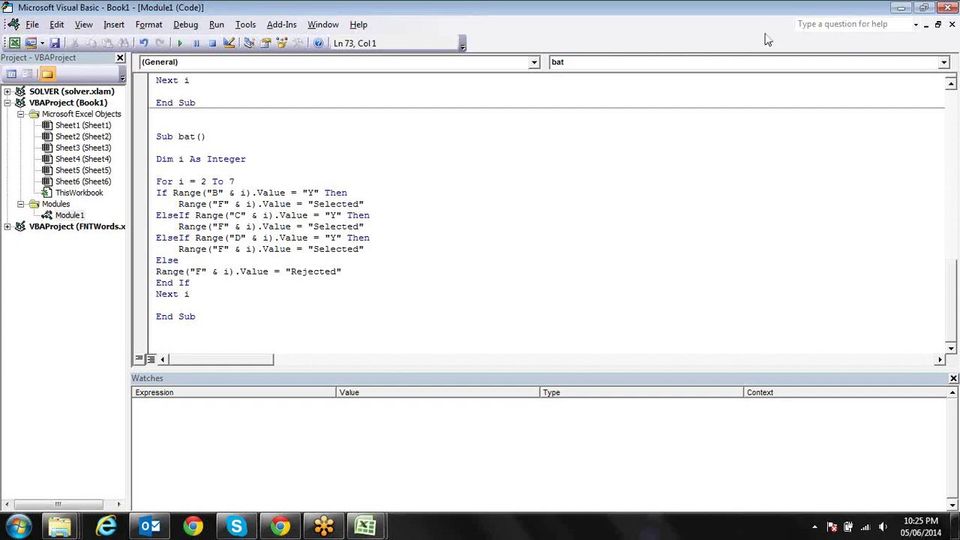
click(517, 214)
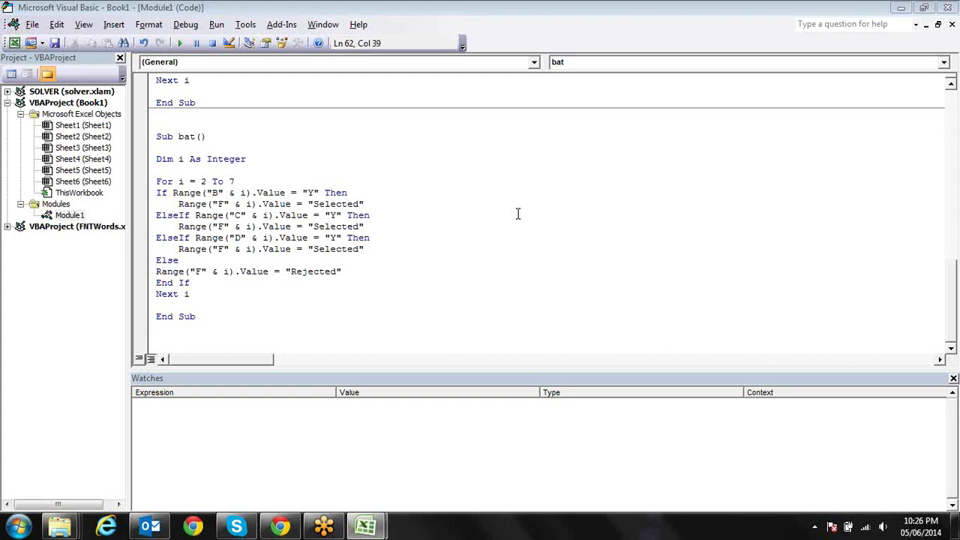
Remove the stray semicolon and declare Dim j As Integer.
key(Up)
key(Up)
key(Up)
key(Down)
key(BackSpace)
key(Down)
key(Down)
key(Up)
key(Up)
key(Up)
text(dim j )
text(as in)
key(Tab)
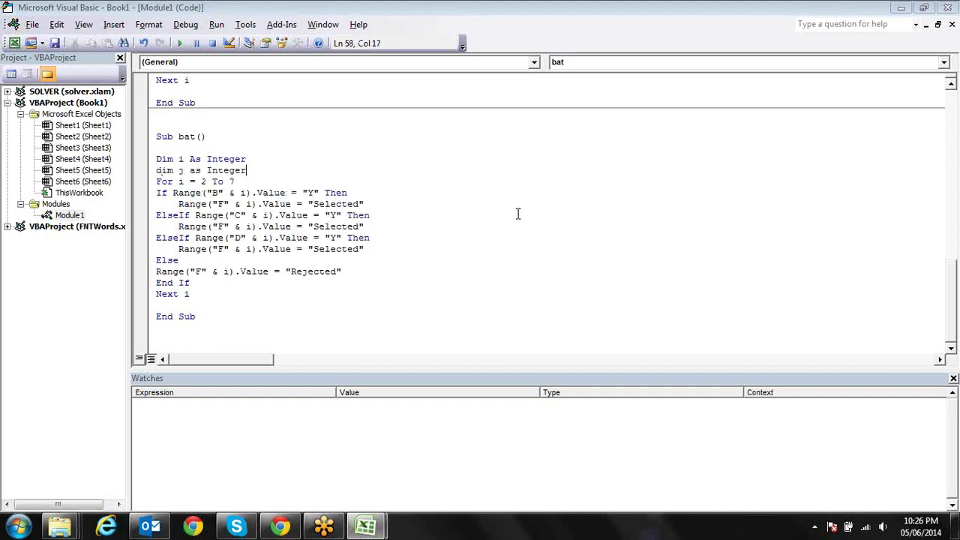
key(Down)
key(Down)
key(Down)
Add a j = 0 line below the Dim j declaration.
click(398, 206)
key(Return)
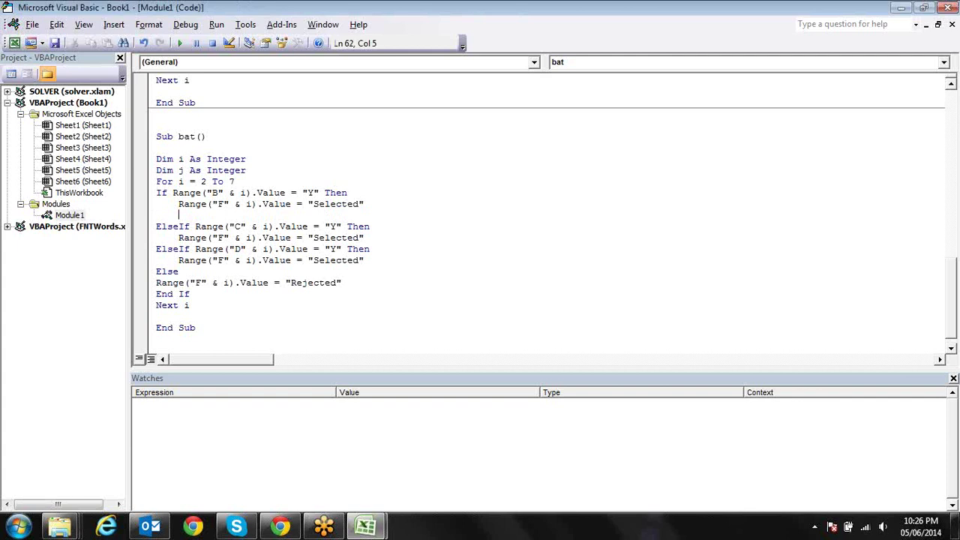
click(300, 165)
key(Return)
text(j=0)
key(Down)
Insert j = j + 1 after the first Range("F") Selected assignment.
key(Down)
key(Down)
key(Down)
key(Down)
key(Down)
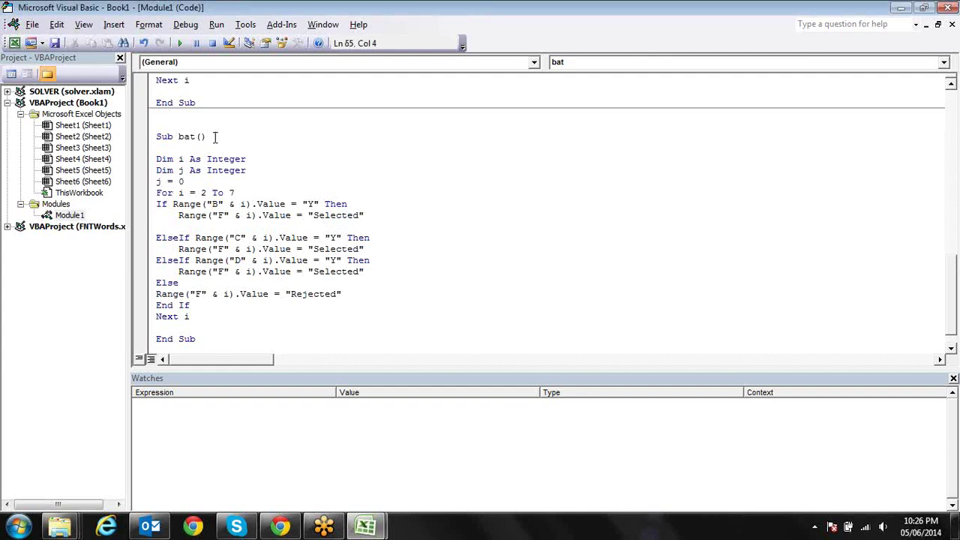
click(374, 227)
text(j)
text(=)
text(j + 1)
key(Down)
key(Up)
key(Down)
key(Down)
key(End)
key(Return)
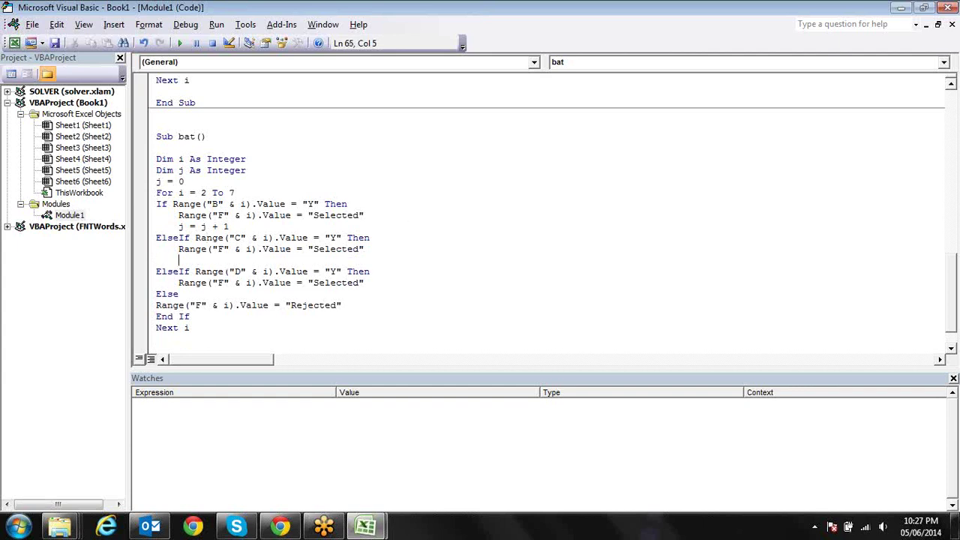
Add j = j + 1 after the column C and column D Selected assignments.
text(j)
text(=j+)
text(1)
key(Down)
click(387, 271)
key(Down)
key(Return)
text(j = j)
key(Return)
key(BackSpace)
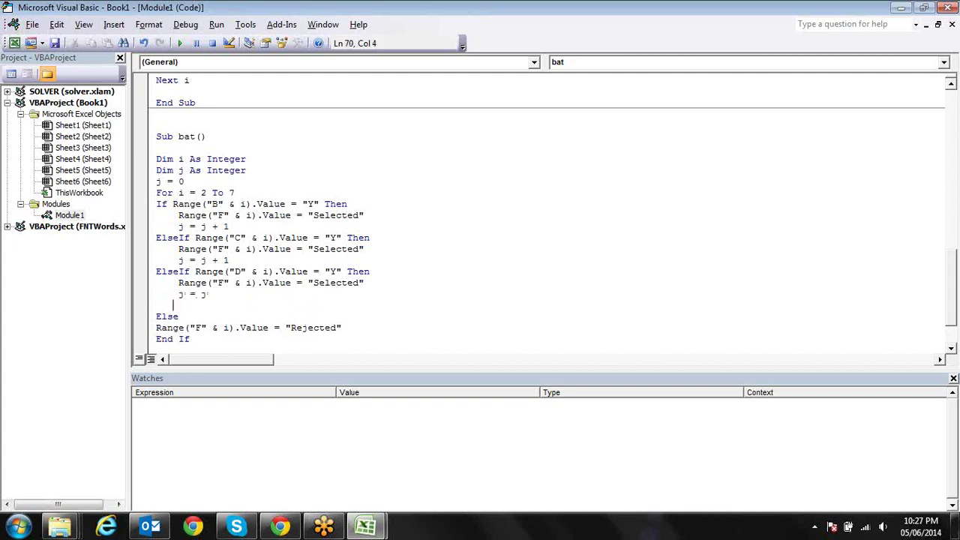
key(BackSpace)
key(BackSpace)
key(BackSpace)
text(+1)
key(Return)
Move the j = 0 line to just below For i = 2 To 7.
click(180, 316)
click(216, 328)
key(Down)
key(Down)
key(Down)
key(Down)
key(Down)
key(Down)
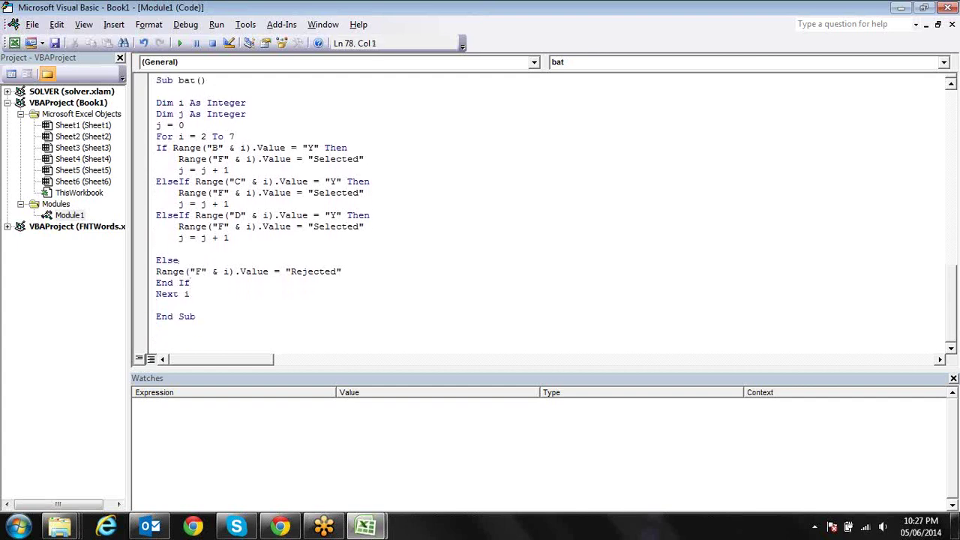
key(Up)
key(Up)
key(Up)
key(Down)
key(Up)
drag(185, 125, 157, 124)
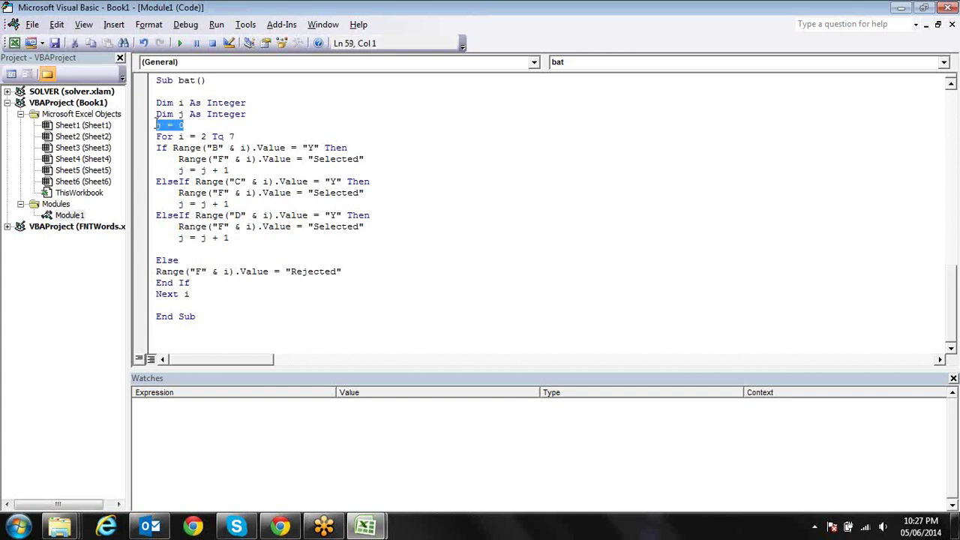
key(ctrl+x)
click(259, 137)
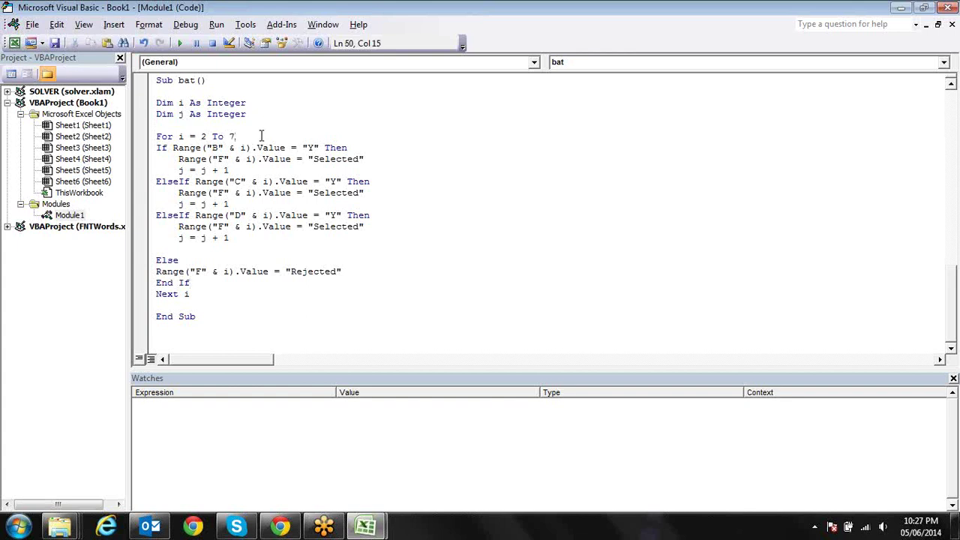
key(Return)
key(ctrl+v)
key(Down)
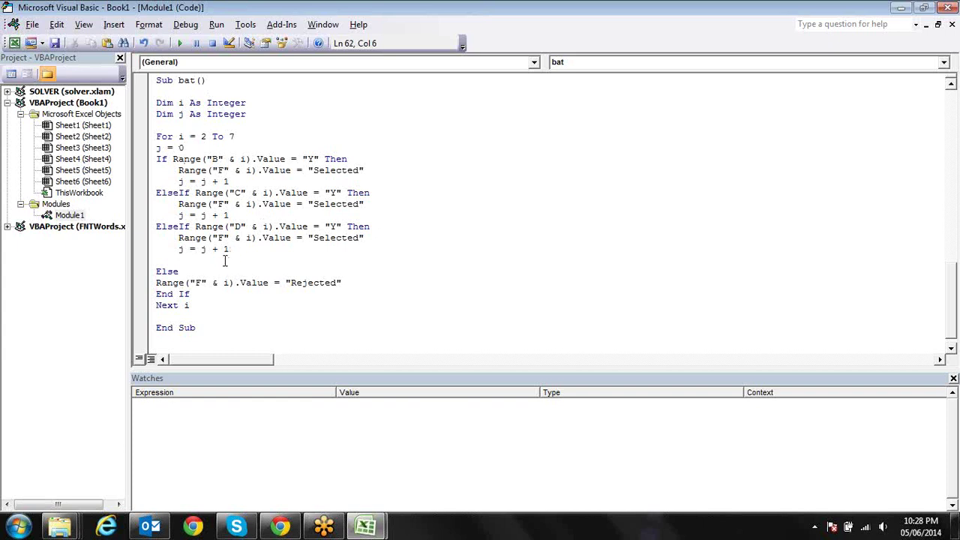
double_click(215, 303)
click(231, 304)
key(Up)
Add blank lines after End If and type the condition If j > 1.
key(Return)
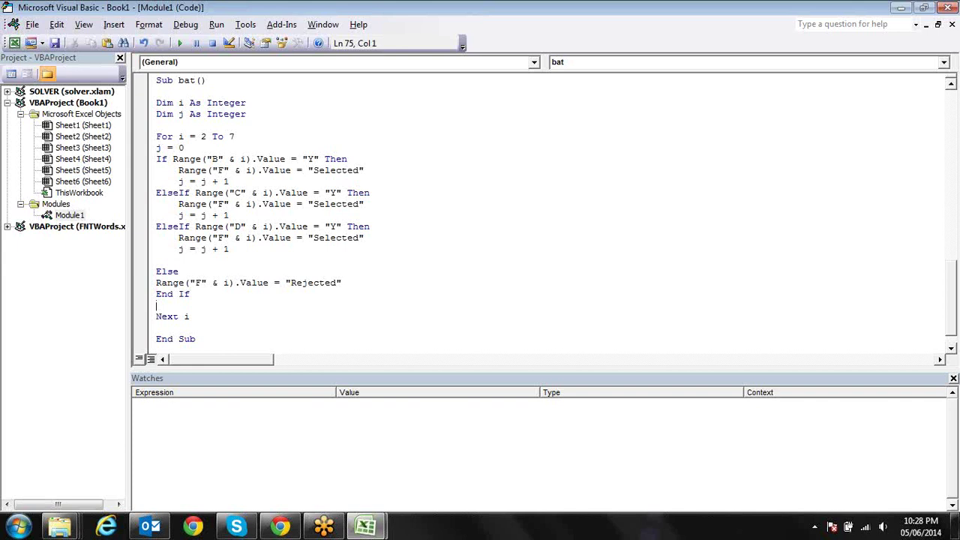
key(Return)
key(Return)
text(if)
key(BackSpace)
text(j)
text(>)
text(1)
click(353, 273)
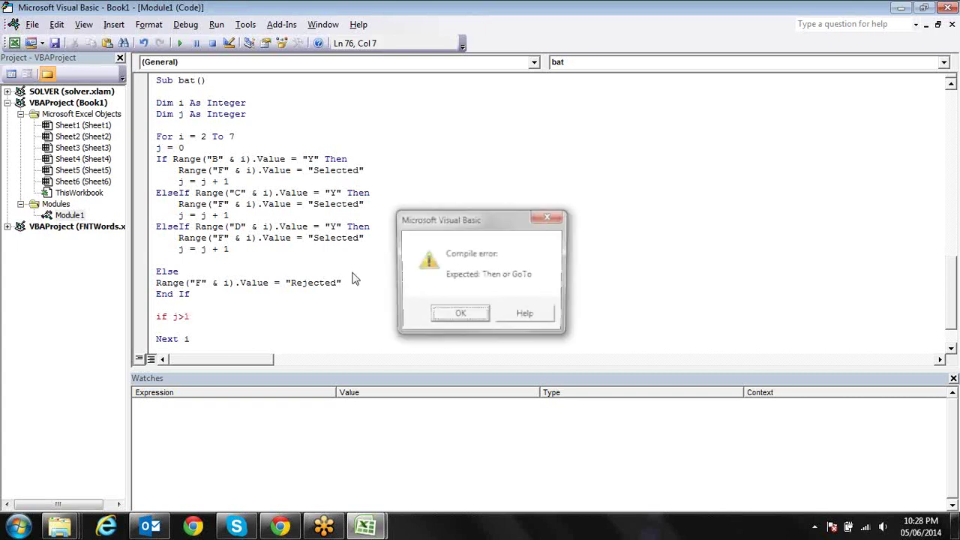
Dismiss the compile error and complete the line as If j > 1 Then.
key(Return)
key(Left)
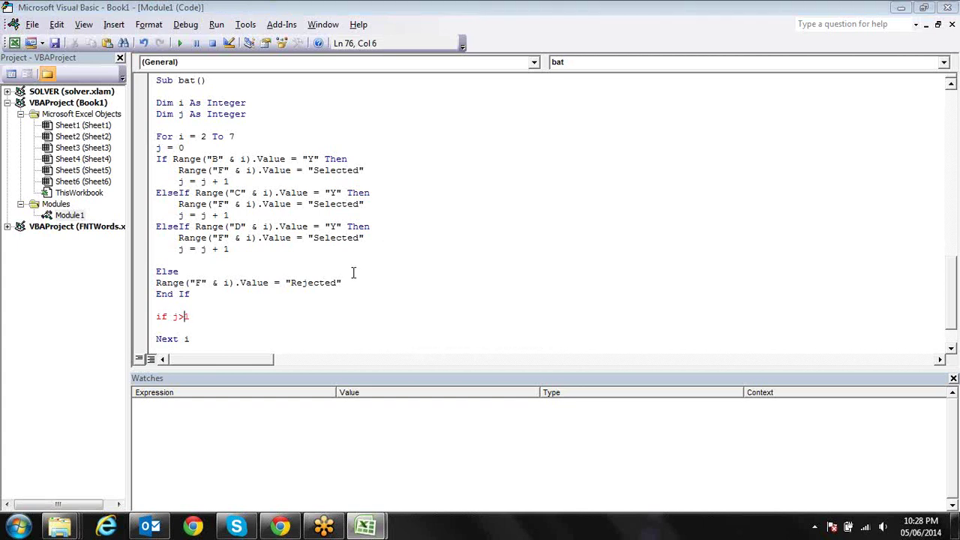
key(End)
text(then)
key(Return)
scroll(540, 210, down, 3)
Write Range("H" & i).Value = "Selected" on the line under the If condition.
click(157, 305)
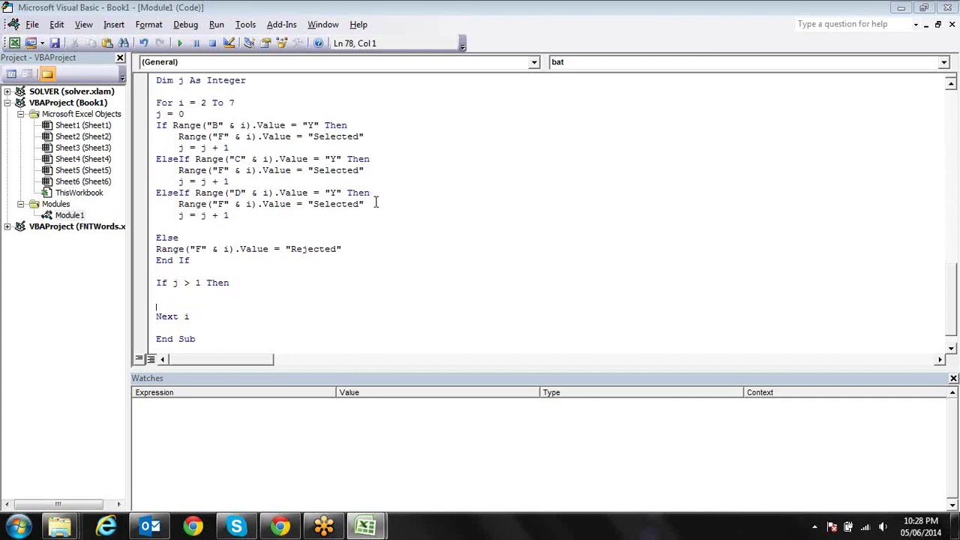
key(alt+Tab)
key(alt+Tab)
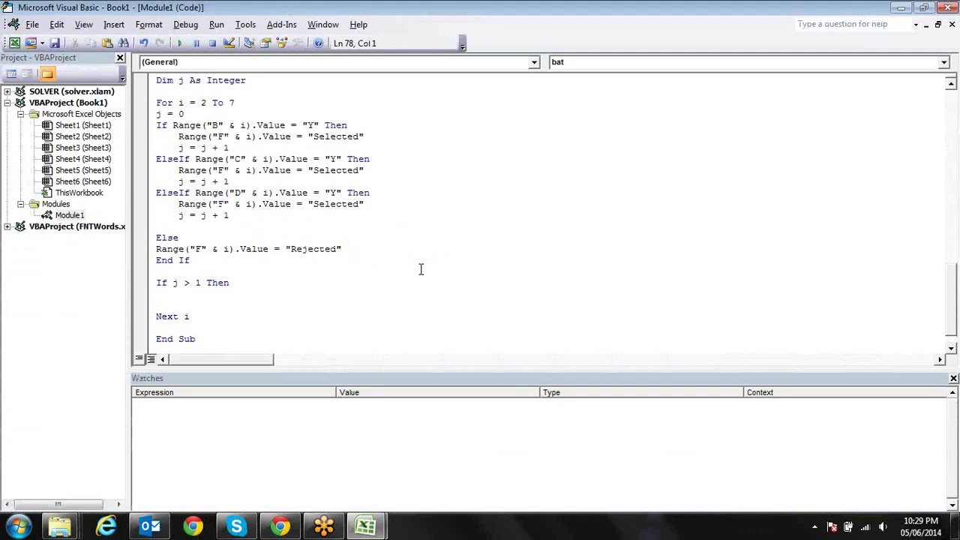
key(alt+Tab)
key(alt+Tab)
text(Range)
text(("H"&)
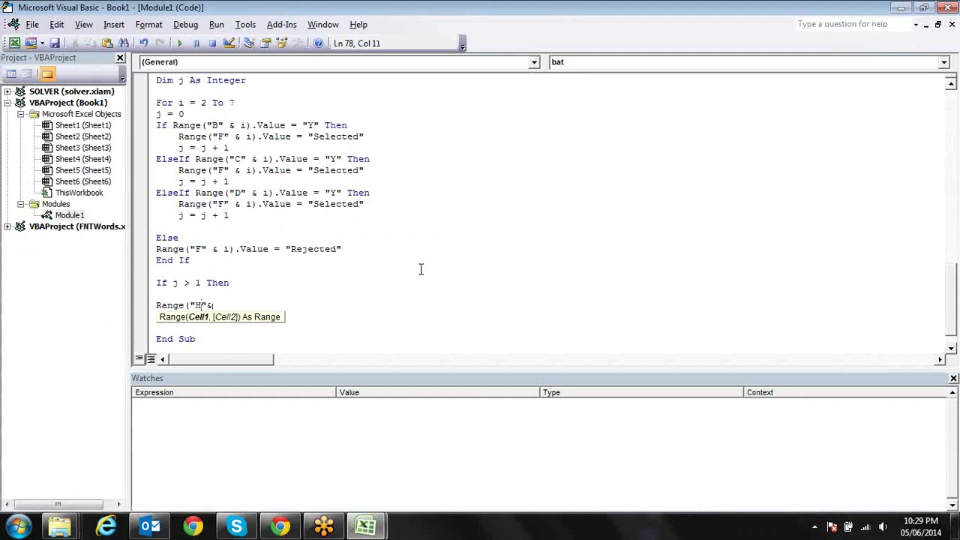
text(i)
text())
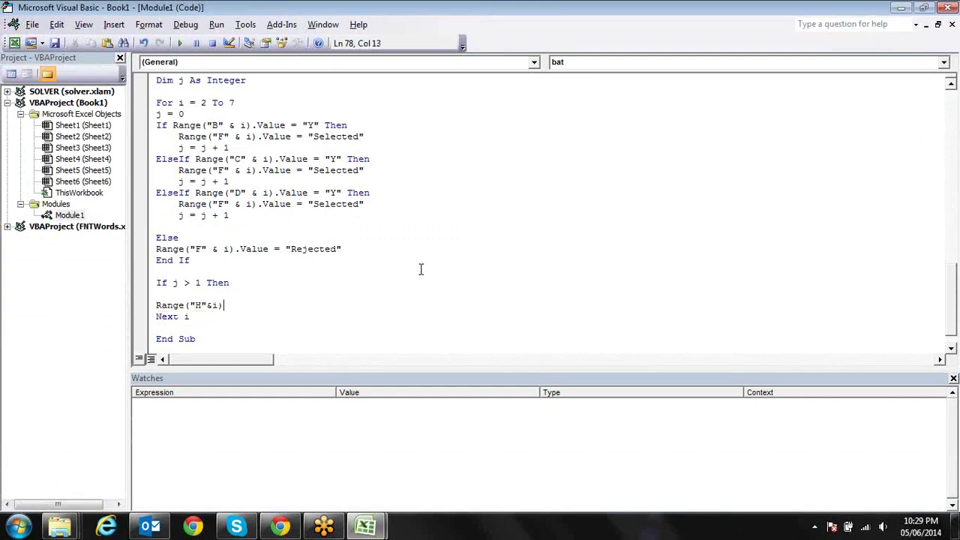
text(.v)
key(Down)
key(Tab)
text(= "Selected")
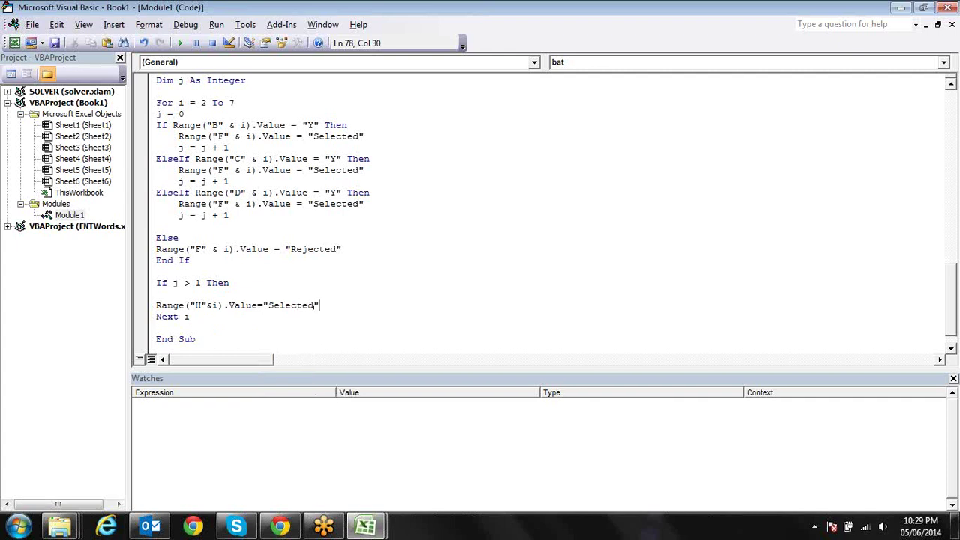
key(Down)
key(Up)
key(Right)
key(Right)
key(Right)
key(Right)
key(Return)
Add an Else branch repeating the column H line, then End If before Next i.
text(else)
key(Return)
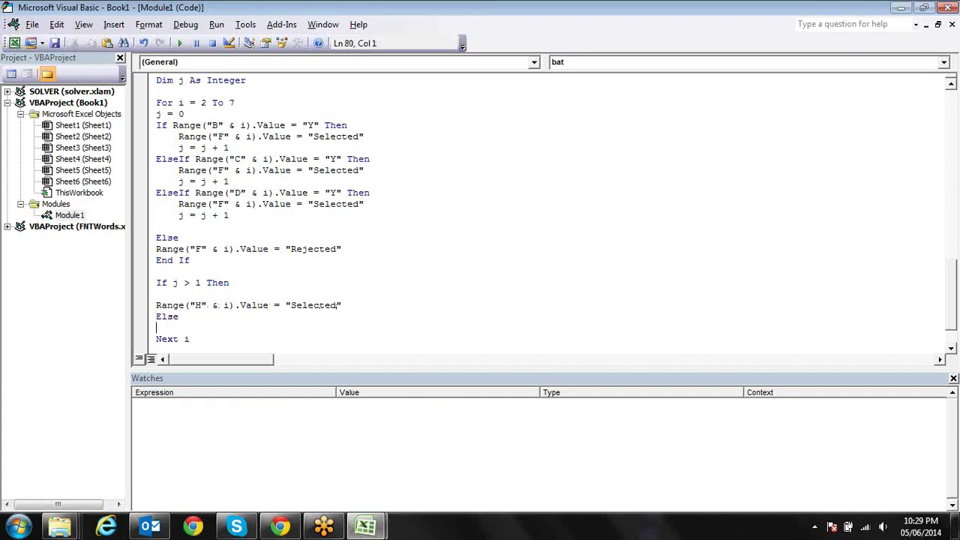
drag(353, 303, 158, 307)
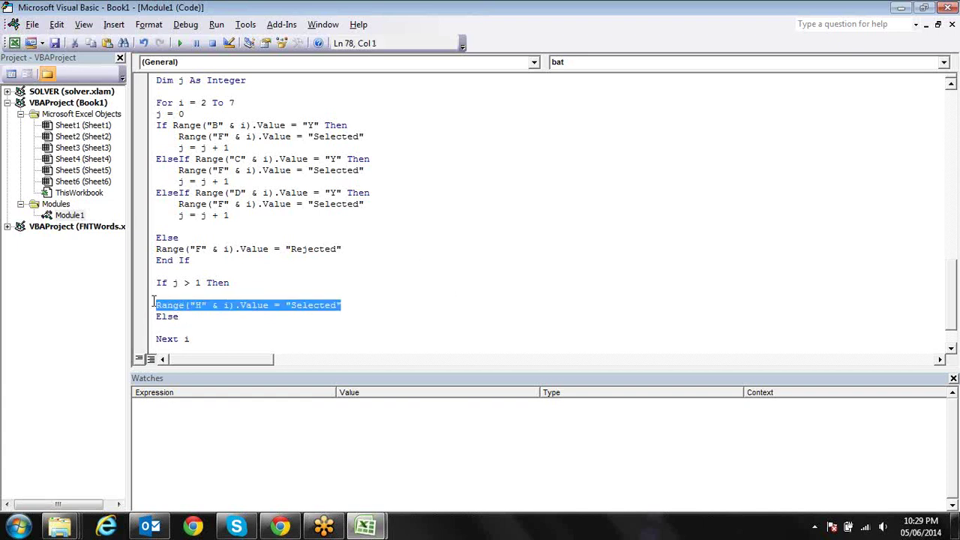
key(Down)
key(Down)
key(ctrl+v)
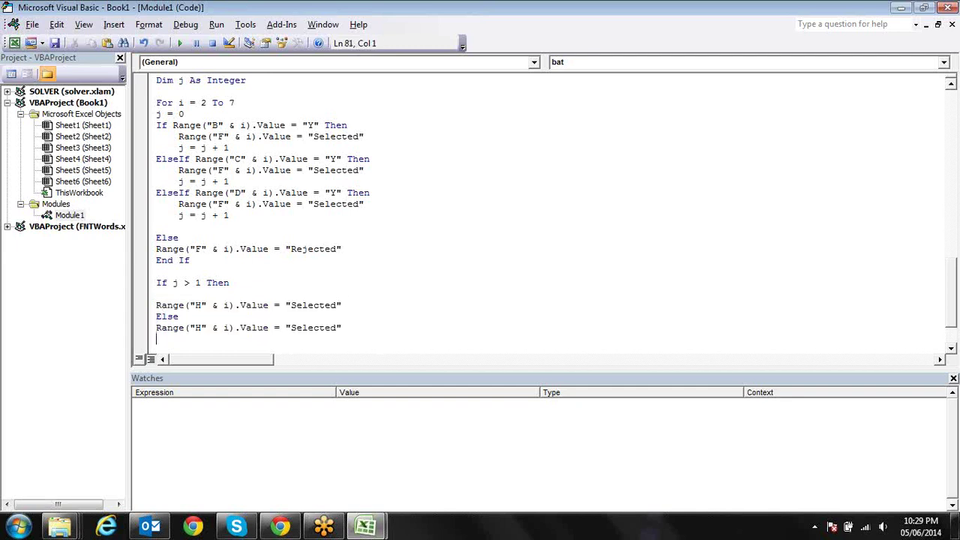
text(endd)
key(BackSpace)
text(if)
key(Return)
text(Next i)
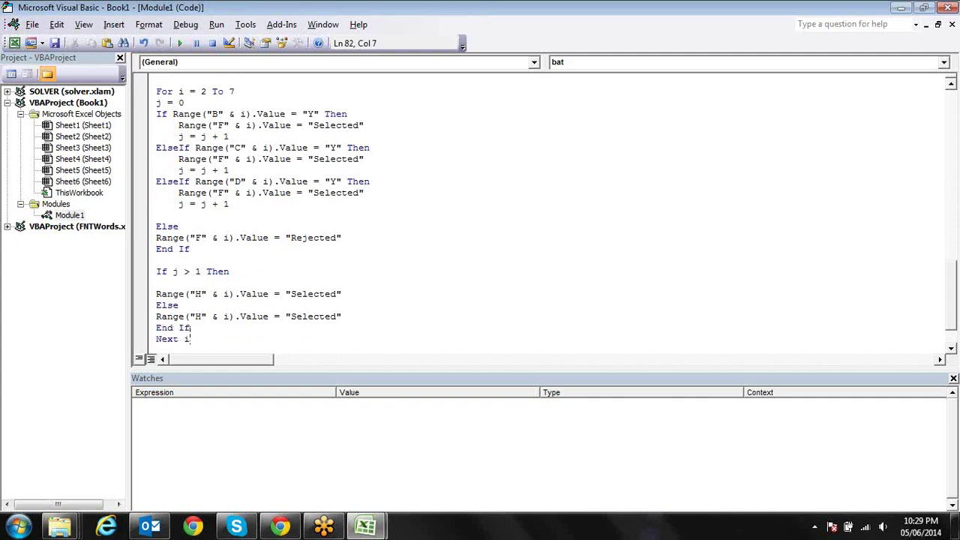
key(alt+F11)
key(alt+F11)
Change the Else branch's text from Selected to Rejected and run the bat macro.
click(319, 315)
key(BackSpace)
key(BackSpace)
key(BackSpace)
key(BackSpace)
key(BackSpace)
text(Rejec)
click(184, 45)
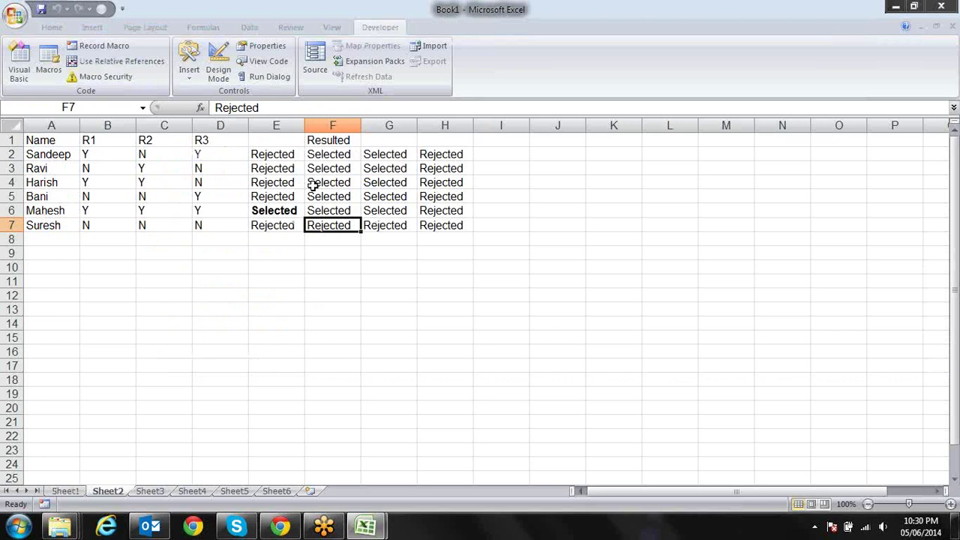
Check the column H results from H7 upward, then return to the If j > 1 Then line.
key(Right)
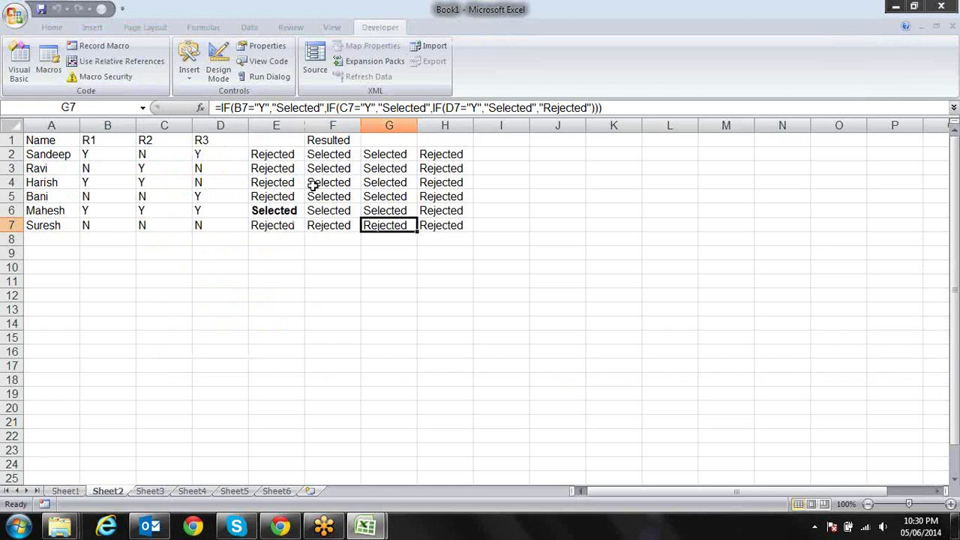
key(Right)
key(Up)
key(Up)
key(Up)
key(Up)
key(Up)
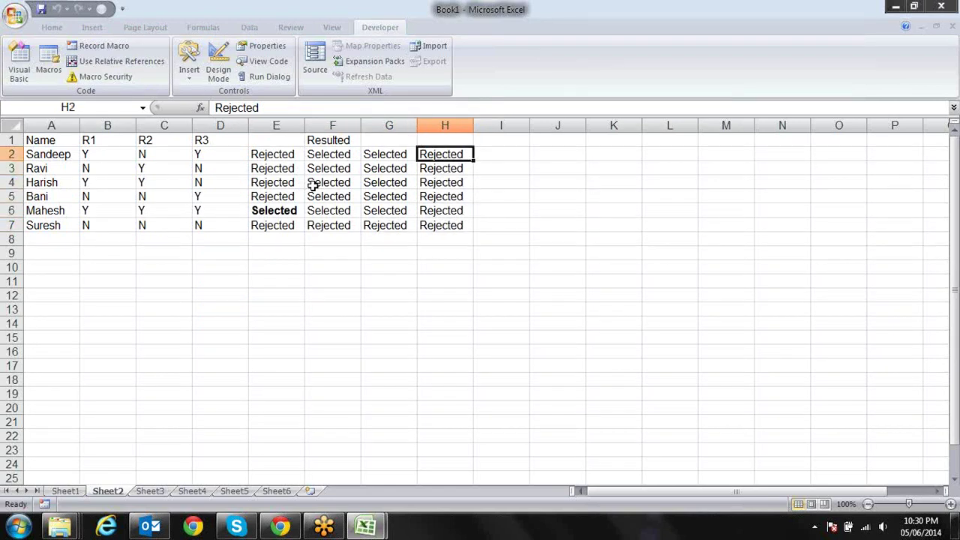
key(alt+F11)
key(Up)
key(Up)
key(Up)
key(Up)
key(End)
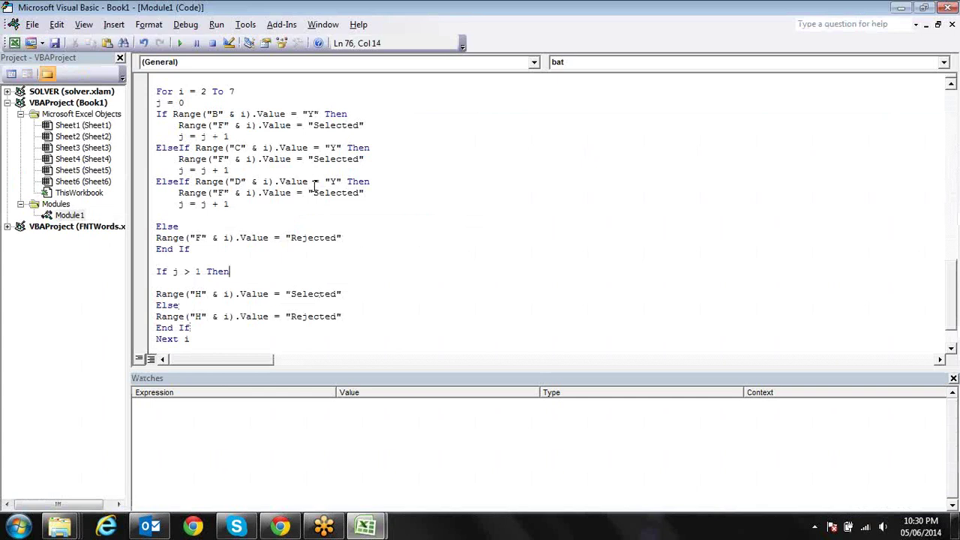
Change the final test from If j > 1 Then to If j > 2 Then.
key(Up)
key(Up)
key(Up)
key(BackSpace)
key(BackSpace)
key(Down)
key(Down)
key(Down)
key(Down)
key(Down)
key(Right)
key(Right)
key(Right)
key(Right)
key(Right)
key(Left)
key(BackSpace)
text(2)
key(Down)
Compare row 2 in the worksheet, then clear the old results from H2:H7.
key(alt+Tab)
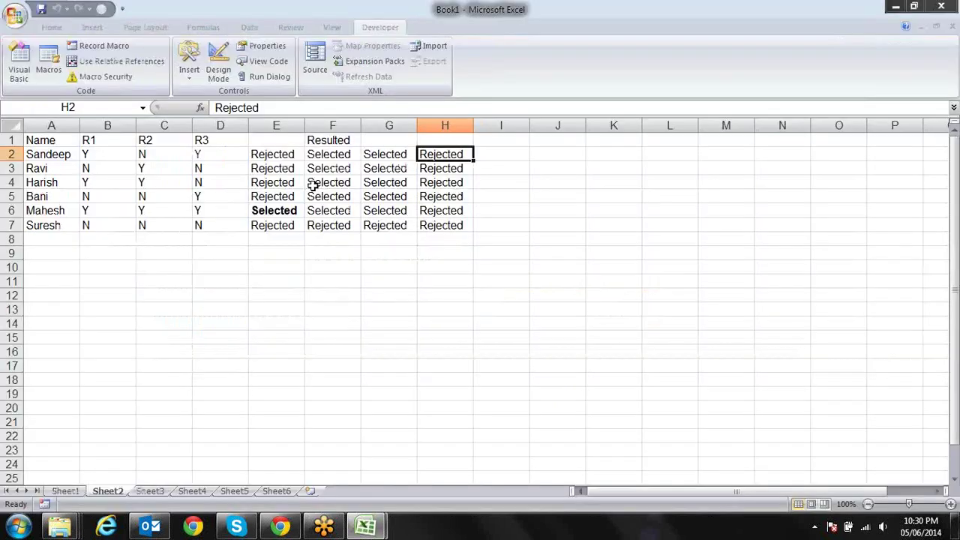
key(Left)
key(Left)
key(Left)
key(Left)
key(Left)
key(Left)
key(Right)
key(Right)
key(Right)
key(Right)
key(Right)
key(Right)
key(Right)
key(alt+Tab)
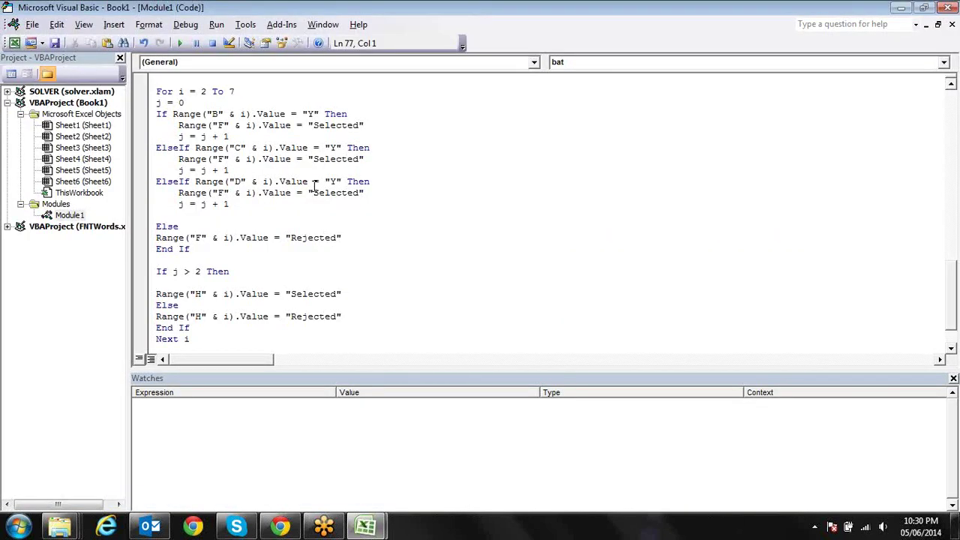
key(alt+Tab)
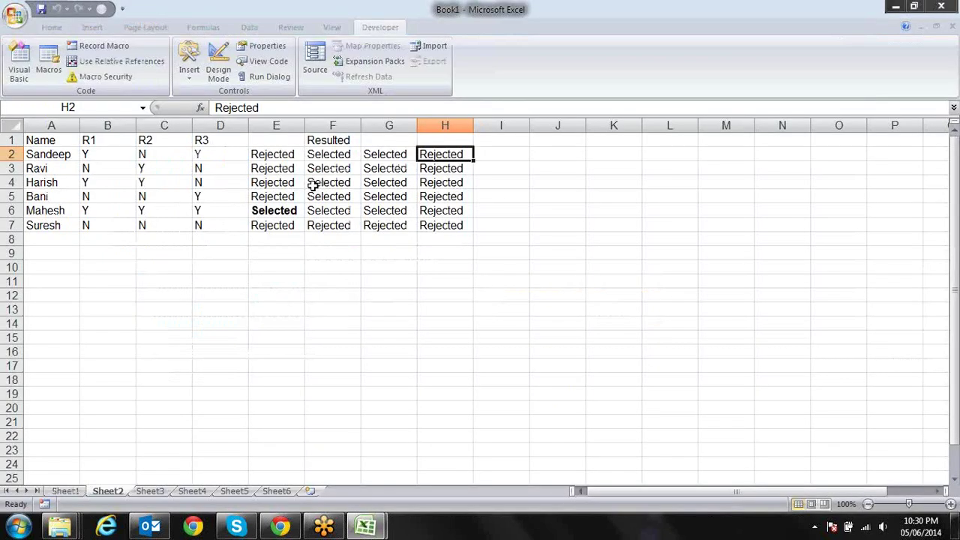
key(ctrl+shift+Down)
key(Delete)
Run bat from the Macros list so H2:H7 fills with Rejected under the j > 2 test.
key(Up)
key(Down)
click(49, 66)
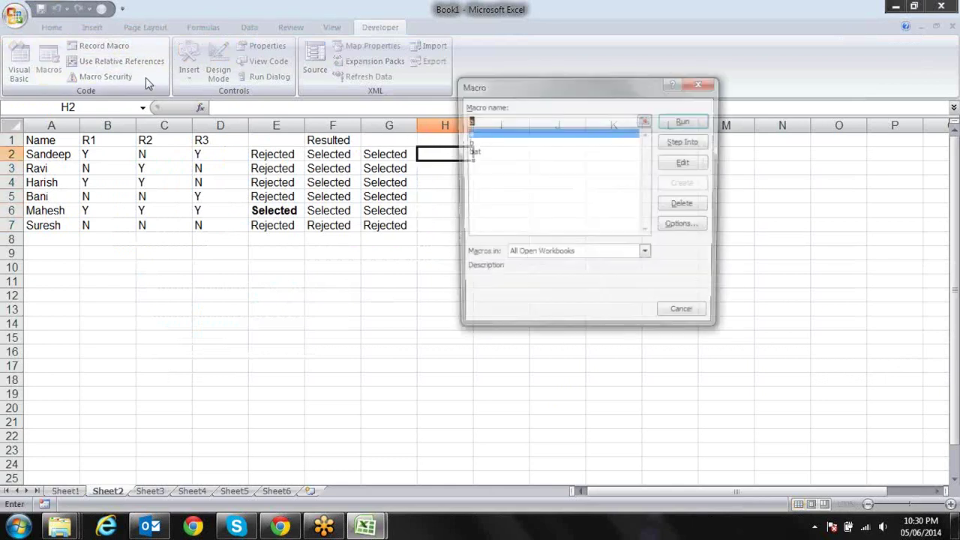
click(489, 153)
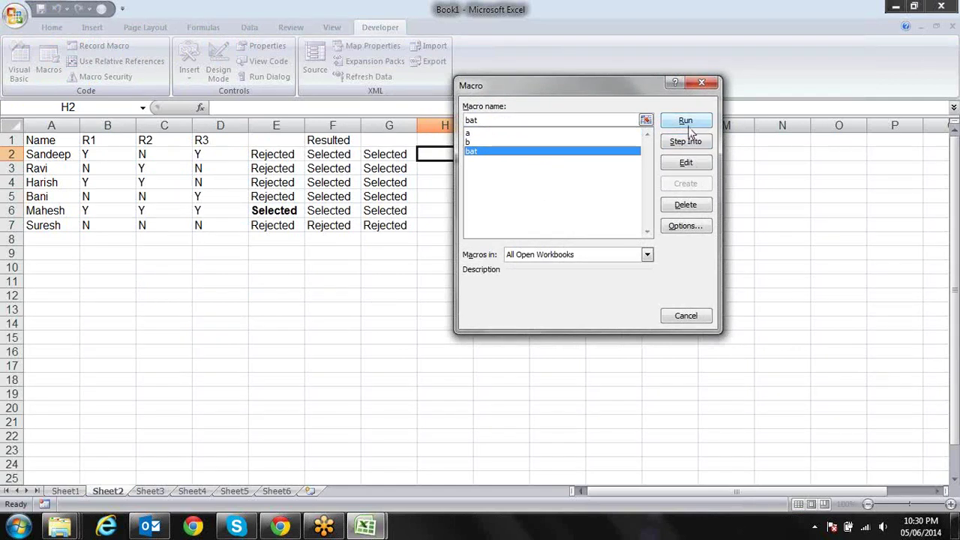
click(688, 126)
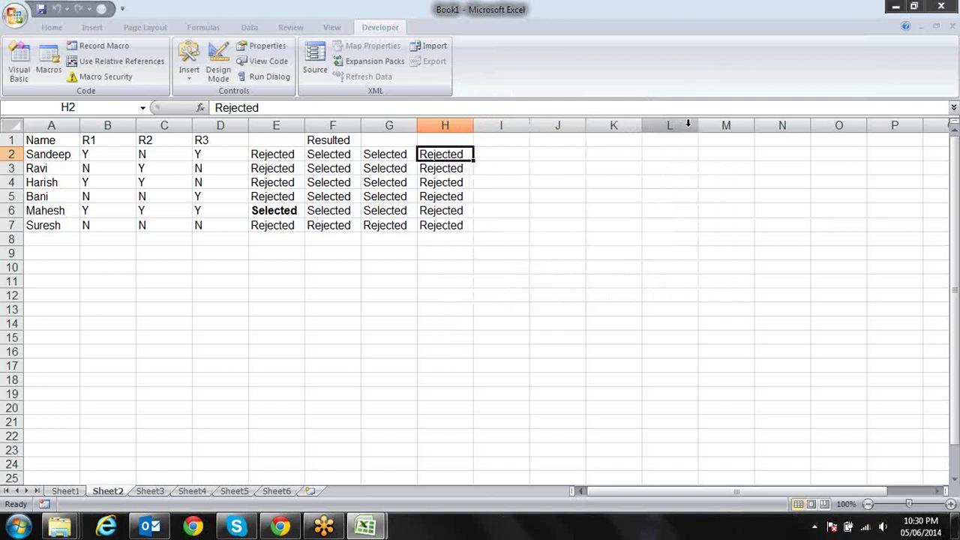
key(alt+Tab)
key(alt+Tab)
key(alt+Tab)
Insert a blank line after End If, before Next i.
key(Up)
key(Up)
key(Up)
key(Up)
key(Up)
key(Up)
key(Up)
key(Up)
key(Up)
key(Up)
key(Down)
key(Down)
key(Down)
key(Down)
key(Down)
key(Down)
key(Down)
key(Down)
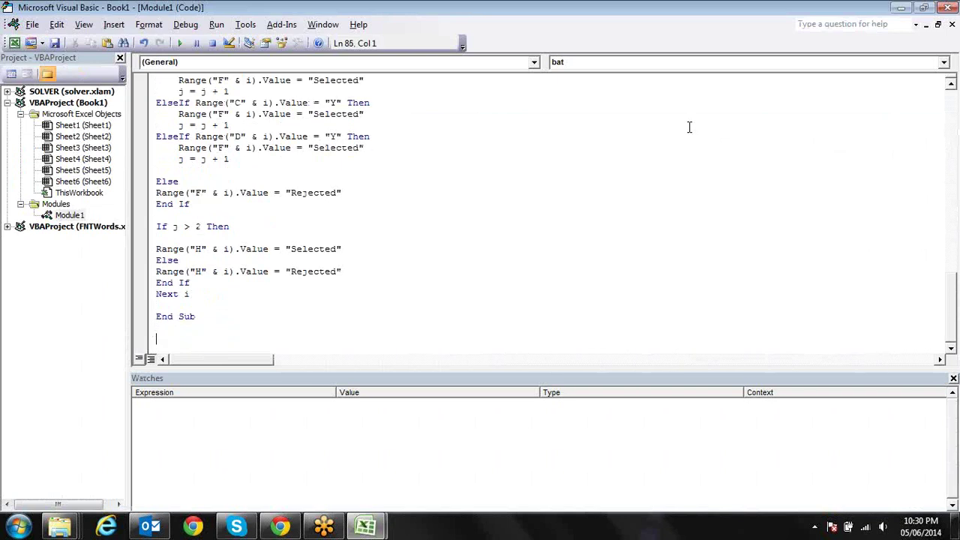
key(Up)
key(End)
key(Up)
key(Up)
key(Up)
key(Up)
key(Right)
key(Right)
key(Up)
key(Up)
key(Up)
key(Up)
key(Down)
key(Down)
key(Down)
key(Down)
key(Down)
key(Return)
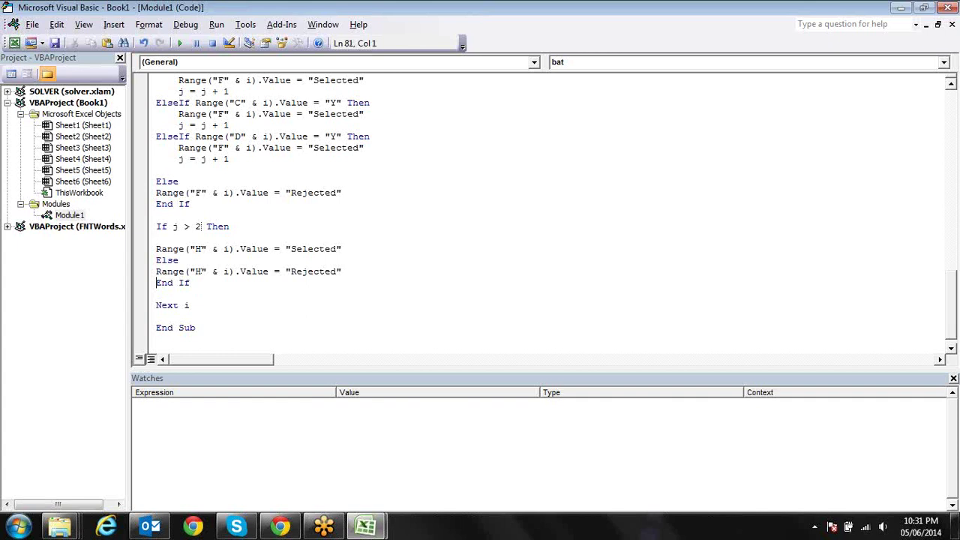
Change the final test to If j >= 2 Then and return to the worksheet.
key(Up)
key(Up)
key(Up)
key(Up)
key(Up)
key(Up)
key(Down)
key(Down)
key(Down)
key(Down)
key(Down)
key(Down)
key(Down)
key(Down)
key(Down)
key(Down)
key(Down)
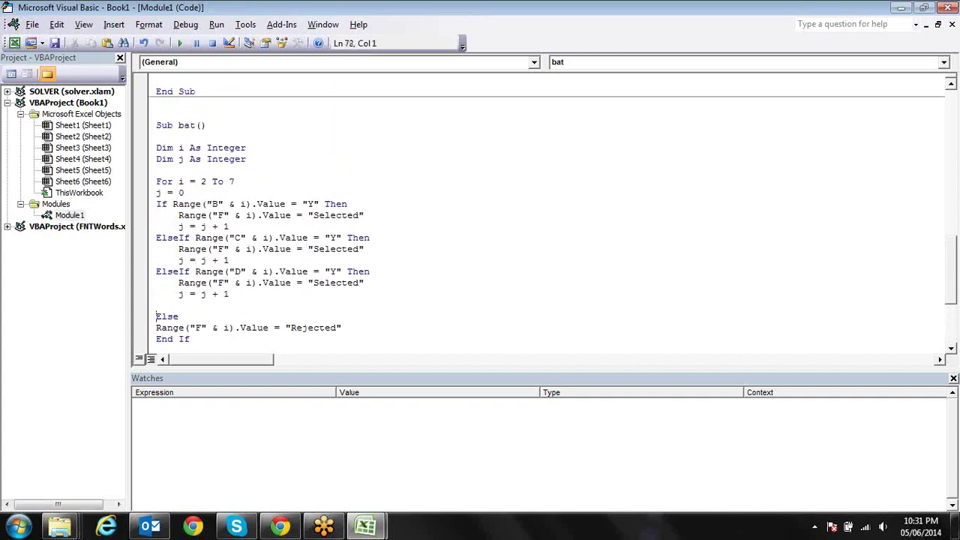
key(Down)
key(Down)
key(Down)
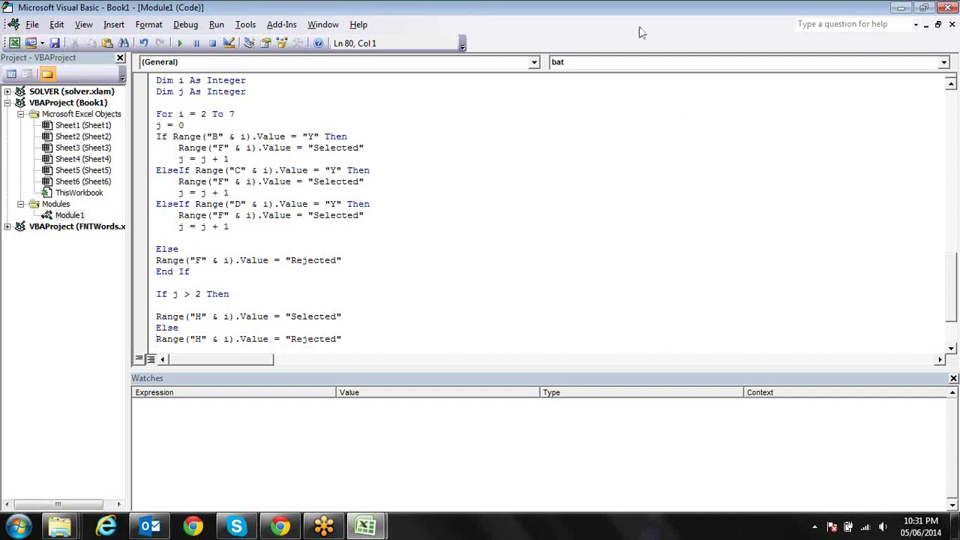
click(199, 126)
click(210, 160)
click(233, 160)
key(Down)
key(Down)
key(Down)
key(Down)
key(Down)
key(Down)
key(Down)
key(Down)
key(Down)
key(Down)
key(Down)
key(Down)
key(Left)
key(Left)
key(Left)
key(Left)
key(Left)
text(=)
key(Down)
key(alt+F11)
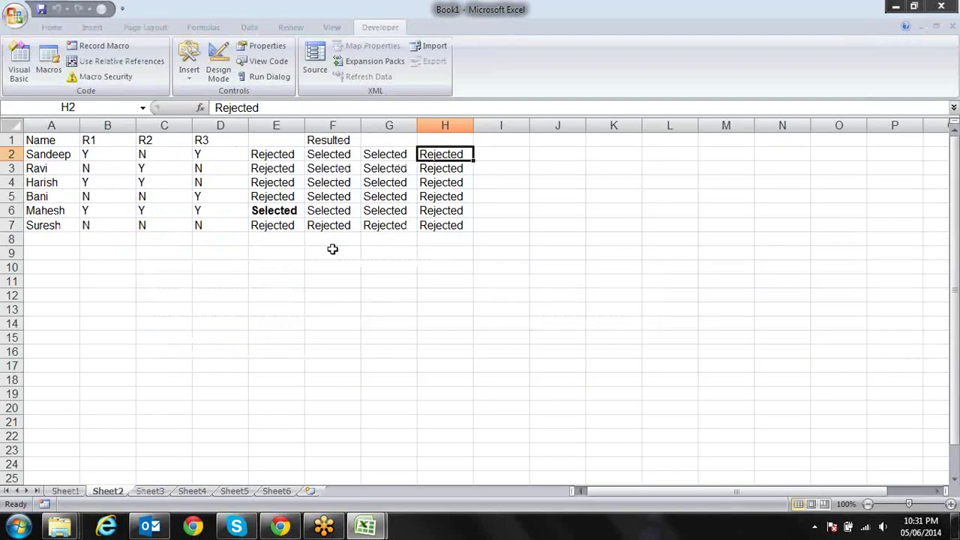
Clear H2:H7, rerun bat via Alt+F8, and return to its code.
key(ctrl+shift+Down)
key(Delete)
key(Up)
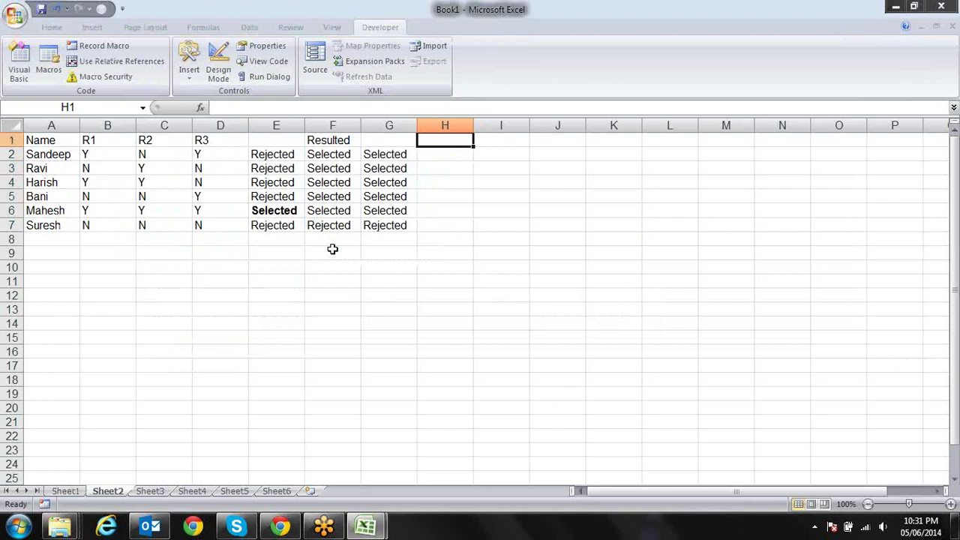
key(alt+F8)
key(Down)
key(Down)
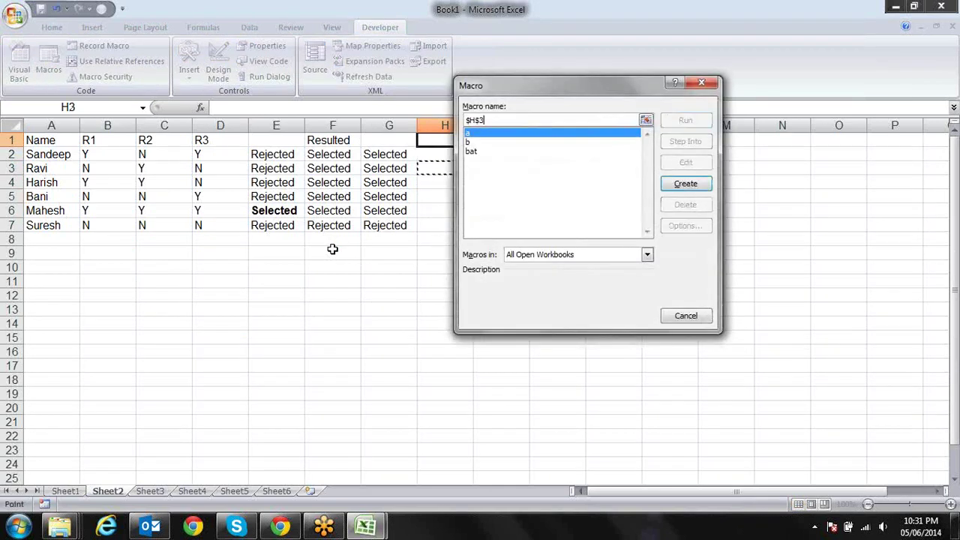
click(477, 153)
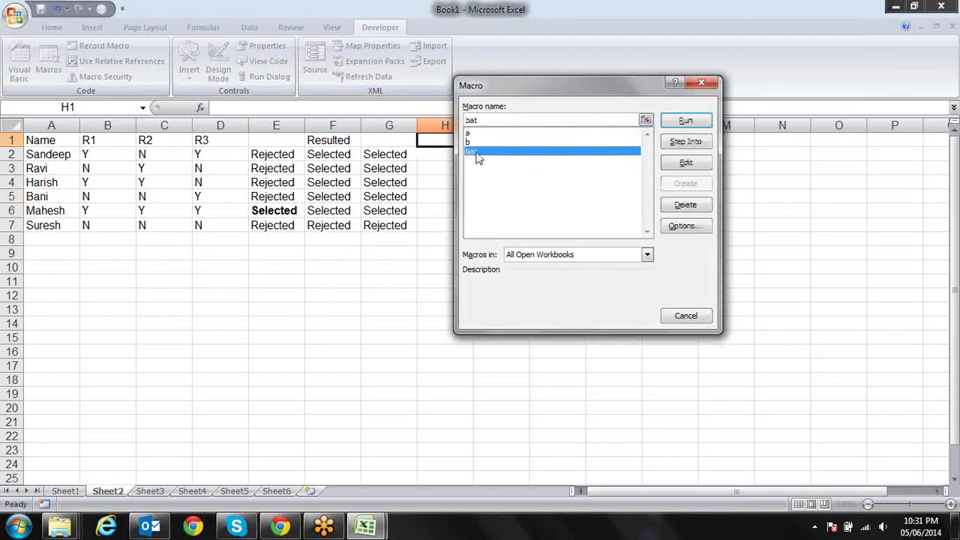
key(Return)
key(alt+F11)
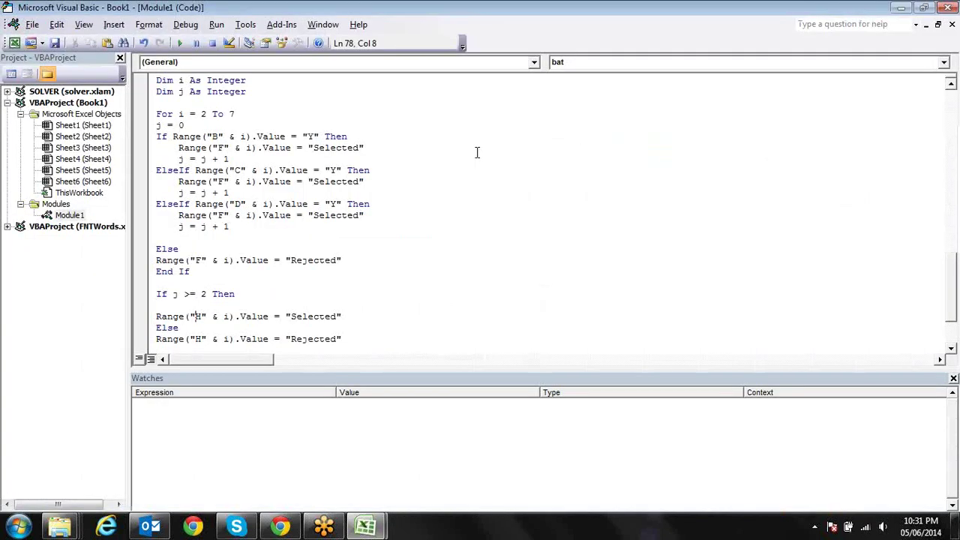
key(Down)
key(Down)
key(Down)
key(Down)
key(Down)
key(Down)
key(Down)
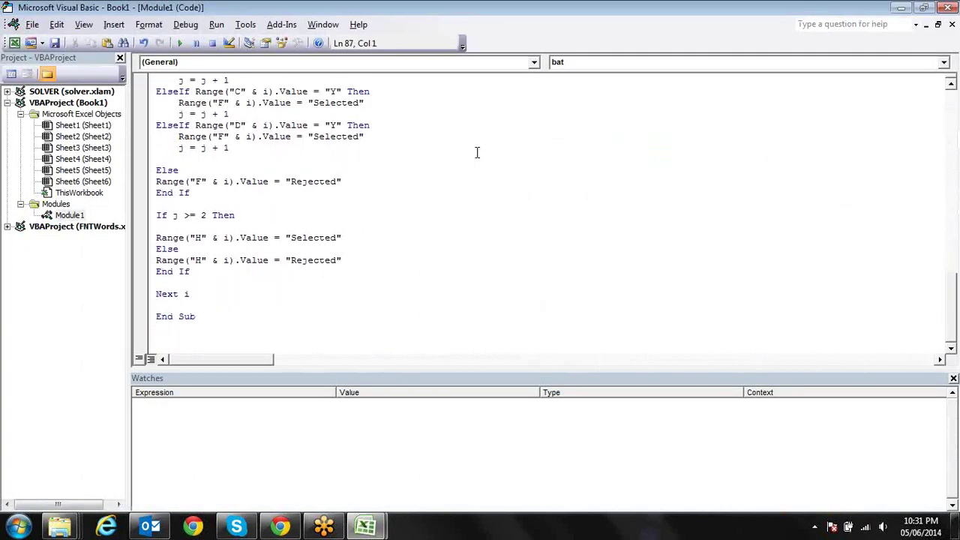
Remove the blank line under If j >= 2 Then and indent both column H lines.
key(Up)
key(Up)
key(Up)
key(Up)
key(Up)
key(Up)
key(Up)
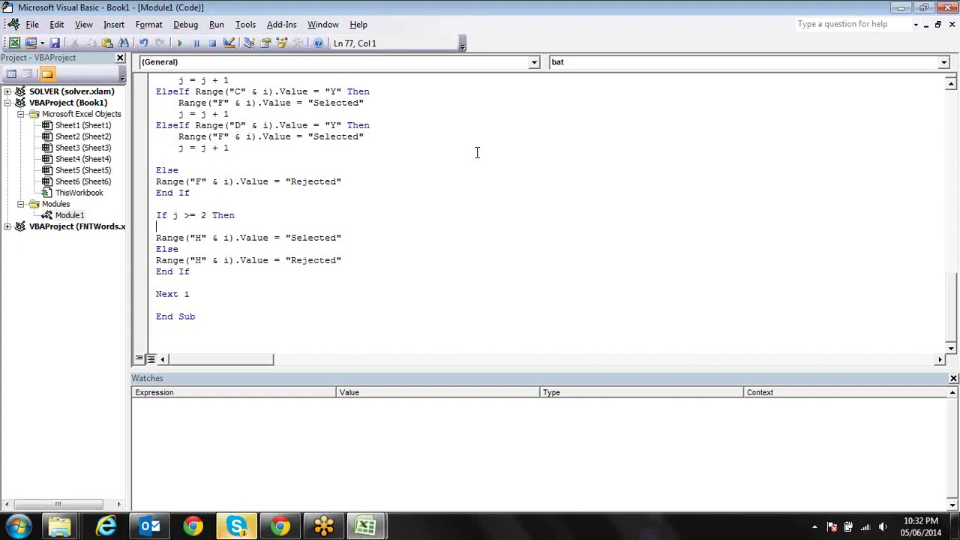
key(Delete)
key(Tab)
key(Down)
key(Down)
key(Tab)
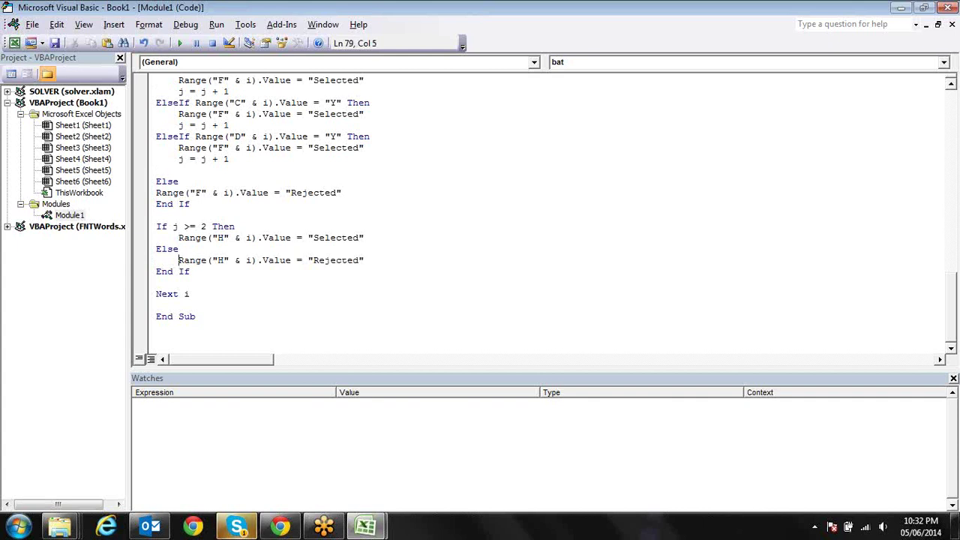
Select and review the ElseIf block through End If and the If j >= 2 block through Next i.
click(248, 159)
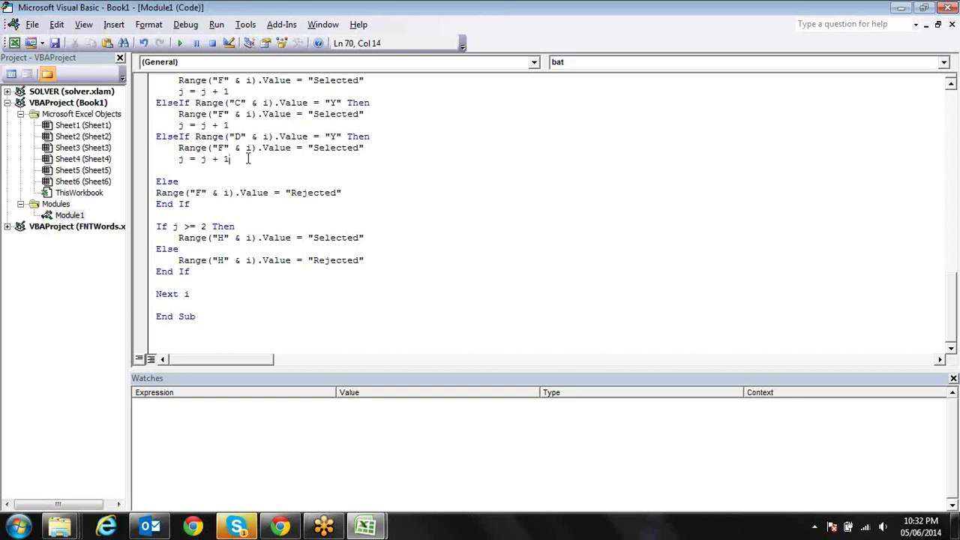
drag(247, 159, 258, 80)
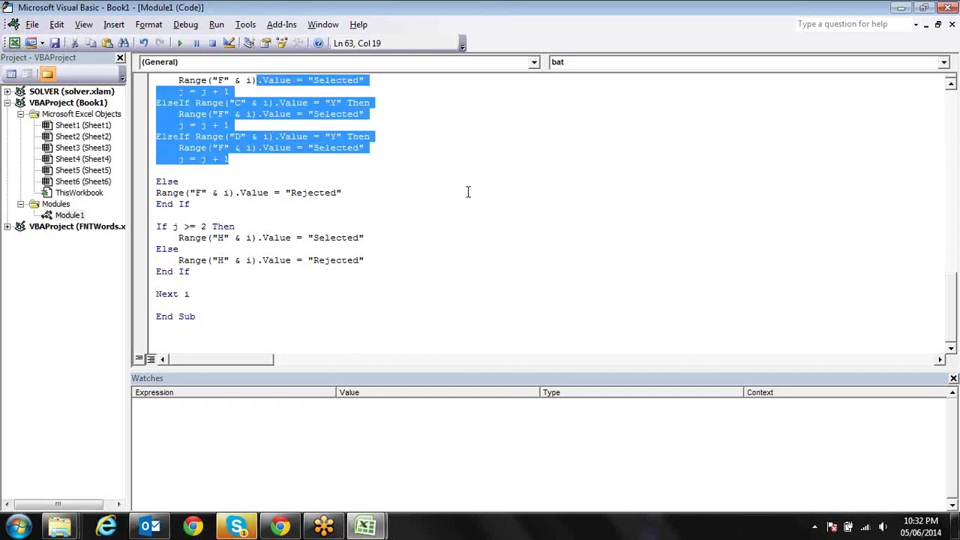
click(201, 204)
drag(196, 203, 151, 204)
click(268, 204)
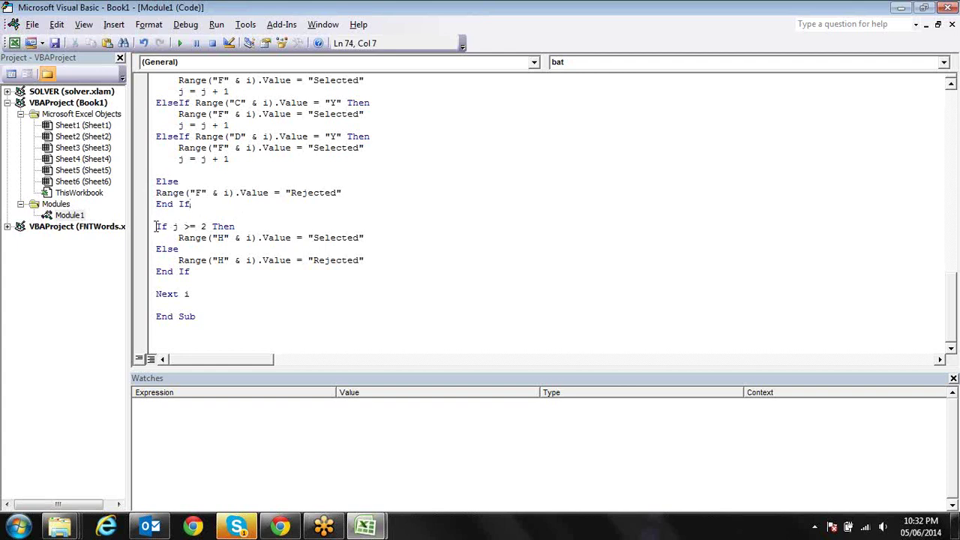
drag(156, 225, 203, 295)
mouse_move(194, 204)
mouse_down()
mouse_move(148, 137)
mouse_move(147, 92)
mouse_up()
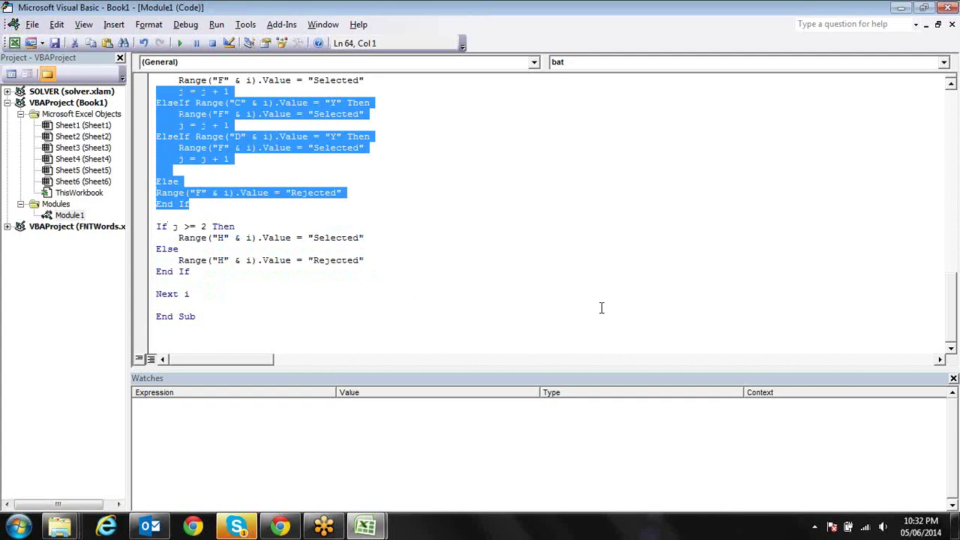
click(460, 194)
Review macro a's code at the top of Module1, then open the File menu.
key(Down)
key(Down)
key(Down)
key(Down)
key(Up)
key(Up)
key(Up)
key(Up)
key(Up)
key(Up)
key(Up)
key(Up)
key(Up)
key(Up)
key(Up)
key(Up)
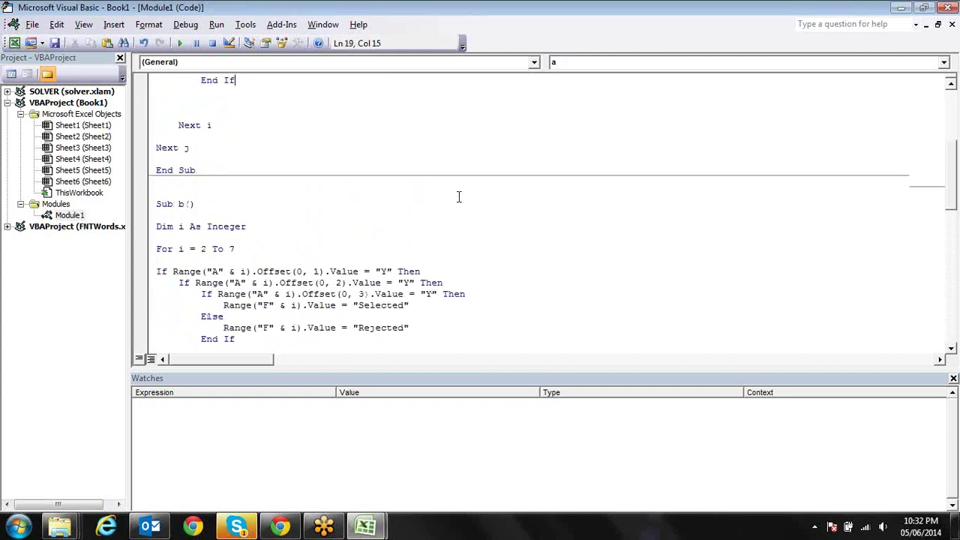
key(ctrl+Home)
key(ctrl+shift+F2)
key(Down)
key(Down)
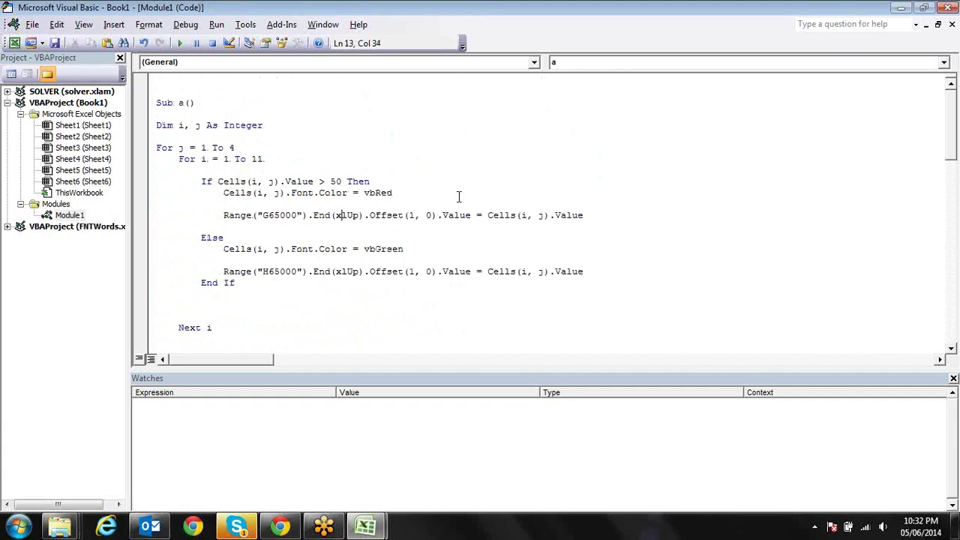
click(436, 149)
click(34, 25)
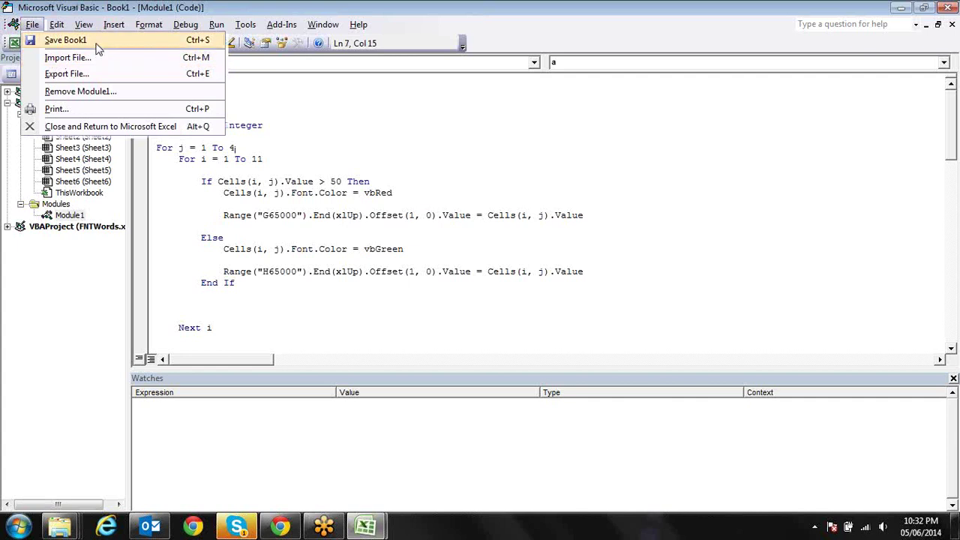
Save the workbook to the Desktop as 'macro', type Excel Macro-Enabled Workbook (*.xlsm).
click(96, 43)
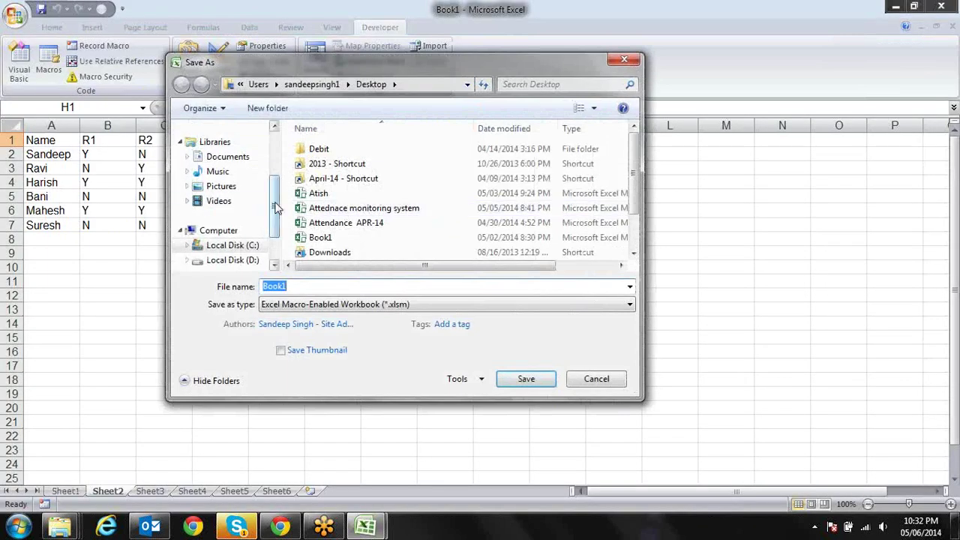
drag(276, 208, 275, 114)
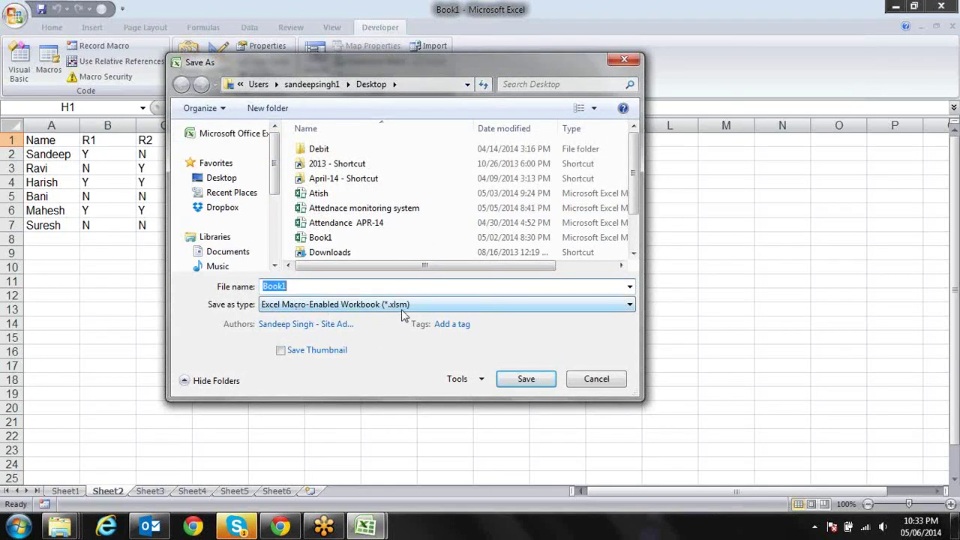
click(403, 308)
click(403, 307)
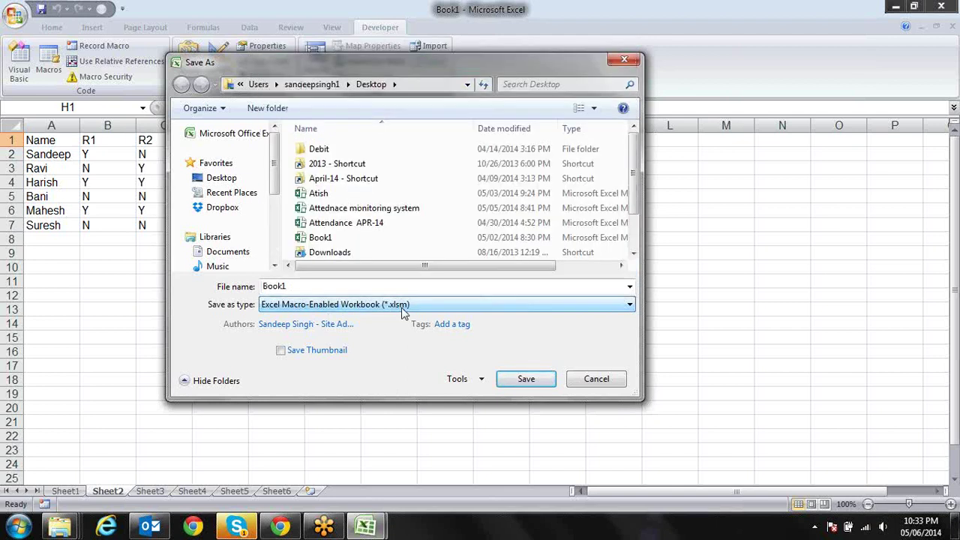
click(910, 286)
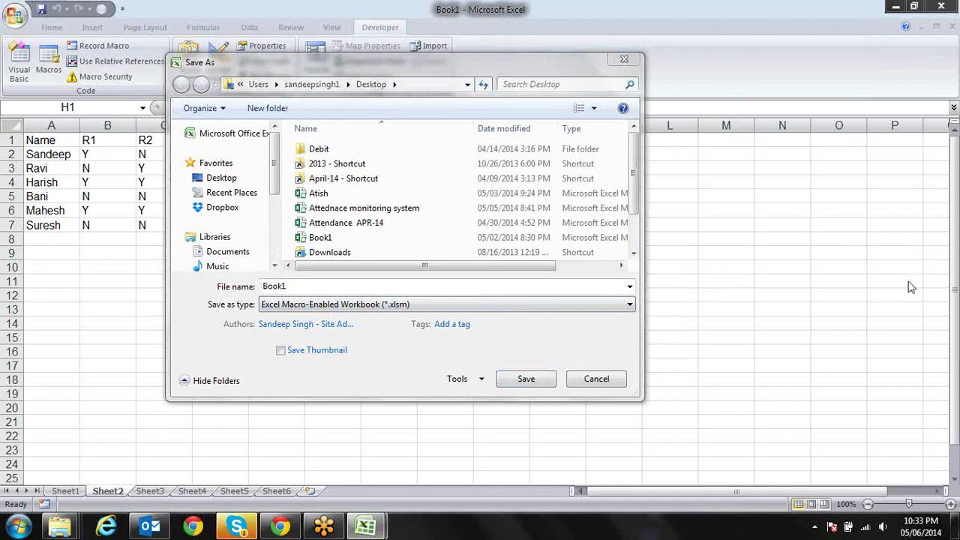
double_click(308, 287)
text(j)
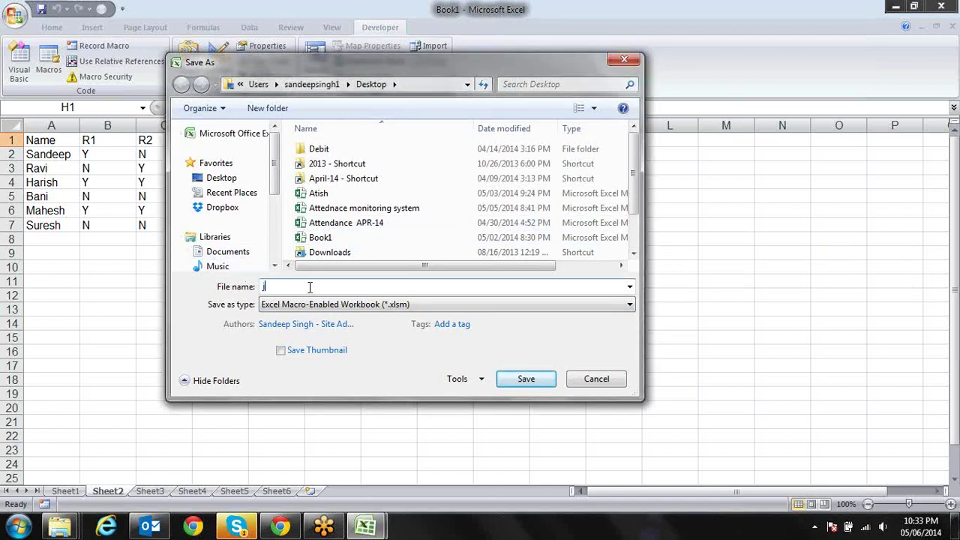
key(BackSpace)
text(macro)
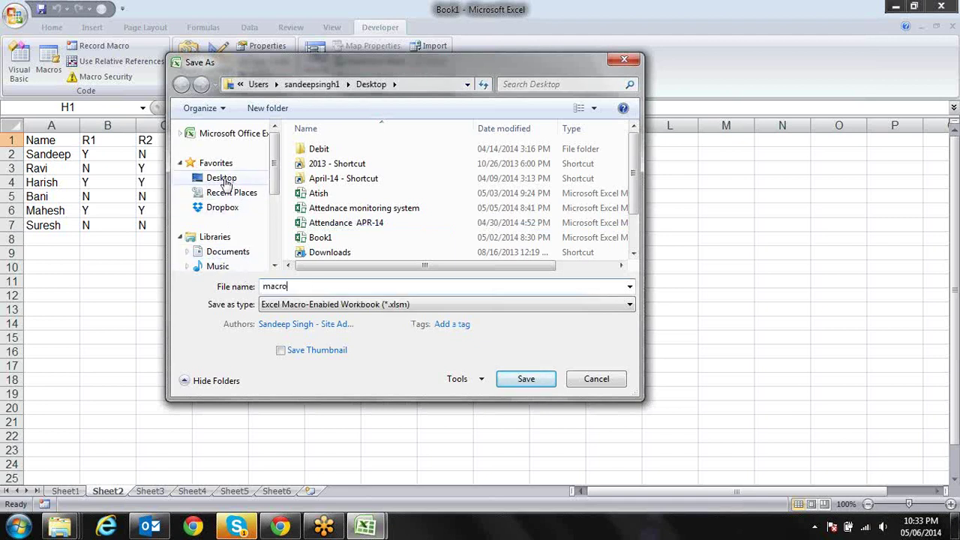
click(221, 178)
click(547, 385)
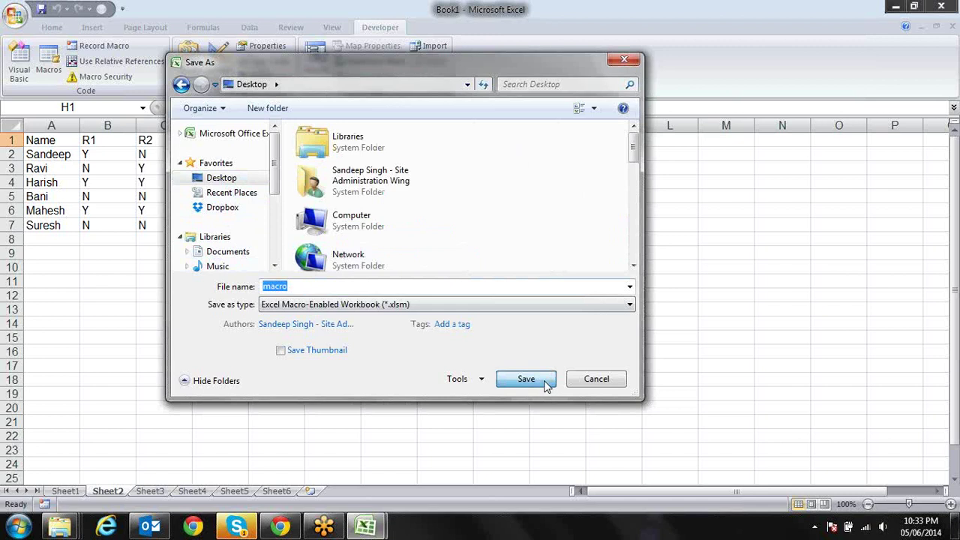
Close the Visual Basic Editor and Excel.
double_click(635, 5)
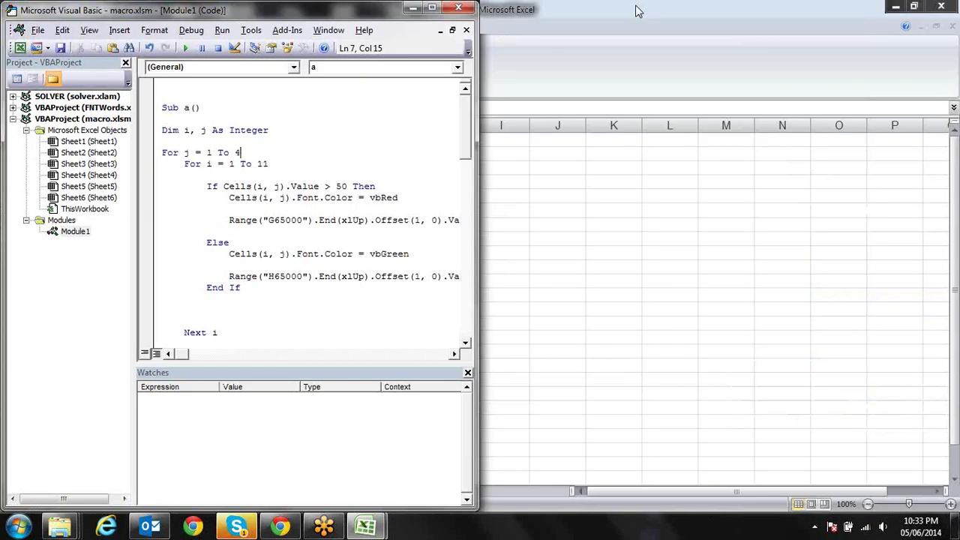
click(457, 9)
double_click(556, 6)
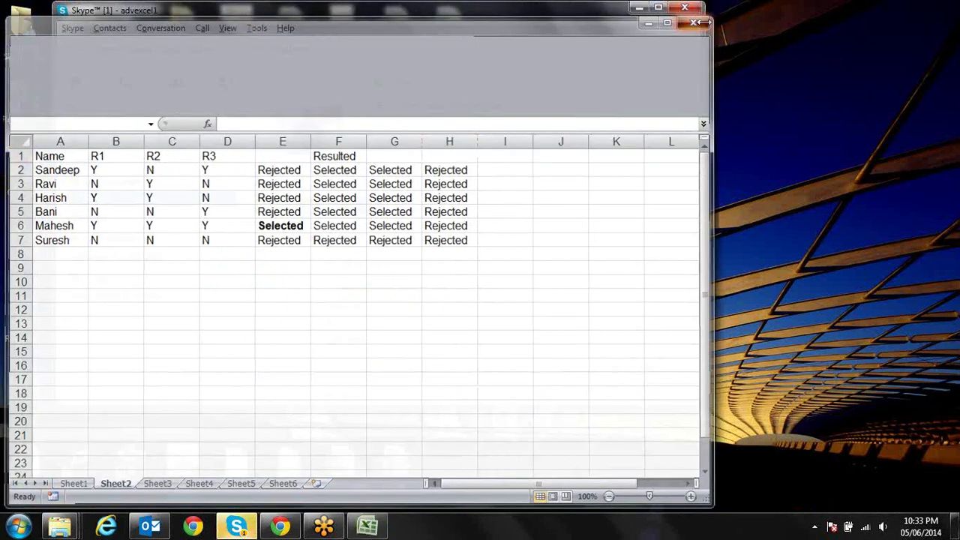
click(695, 22)
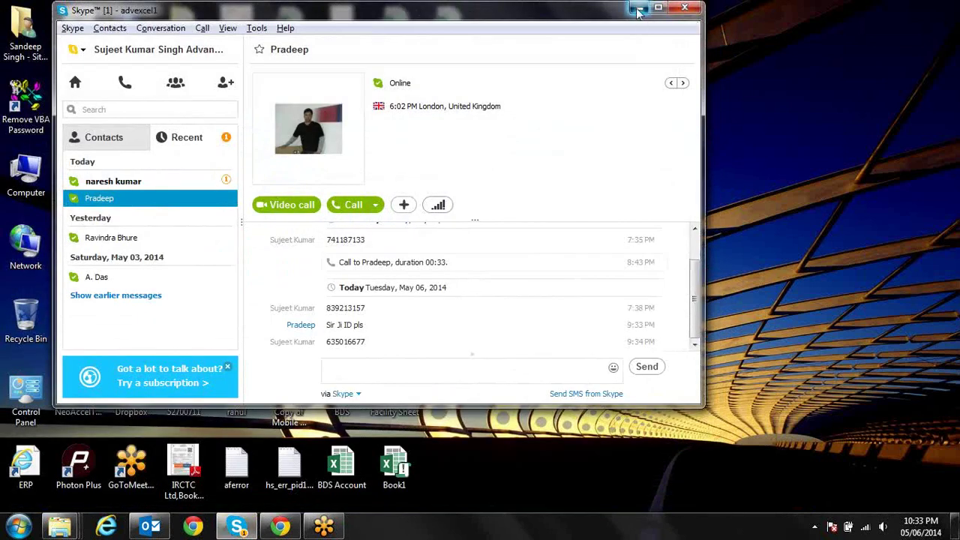
Minimize Skype, check the macro file on the desktop, dismiss the call popup, and bring up Outlook.
click(637, 9)
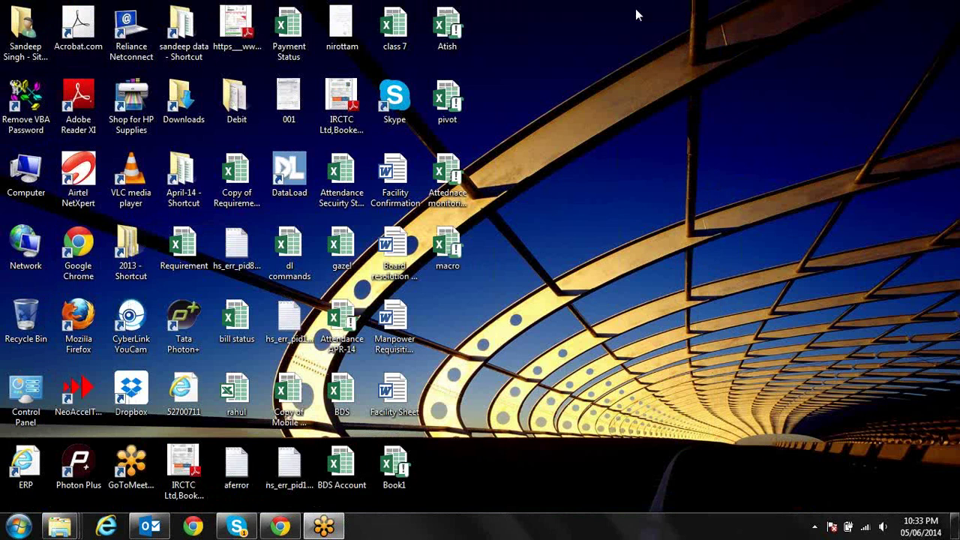
click(447, 249)
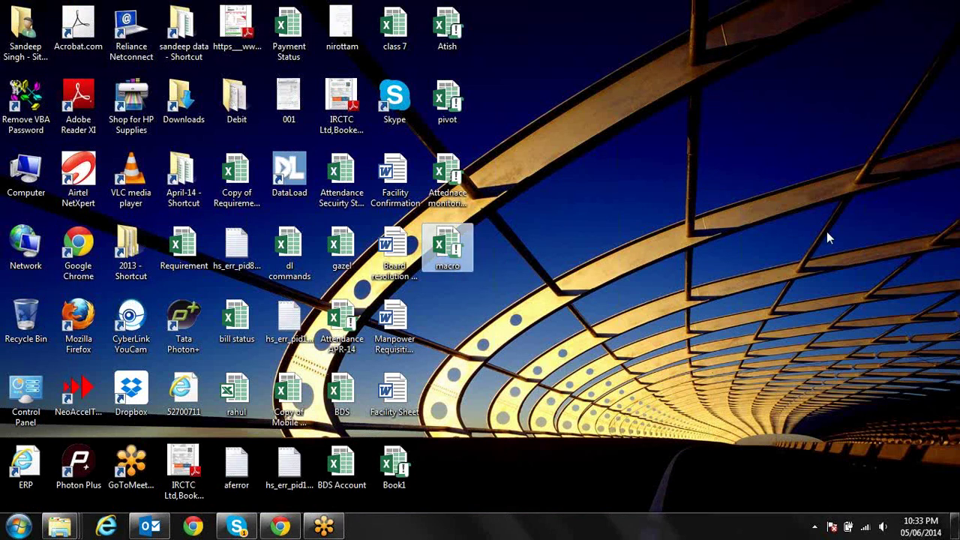
click(782, 242)
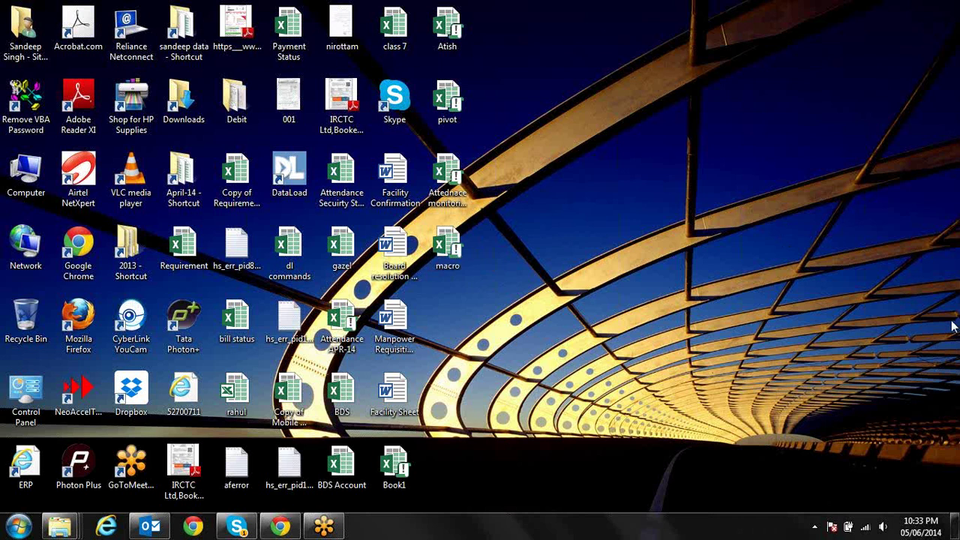
click(235, 525)
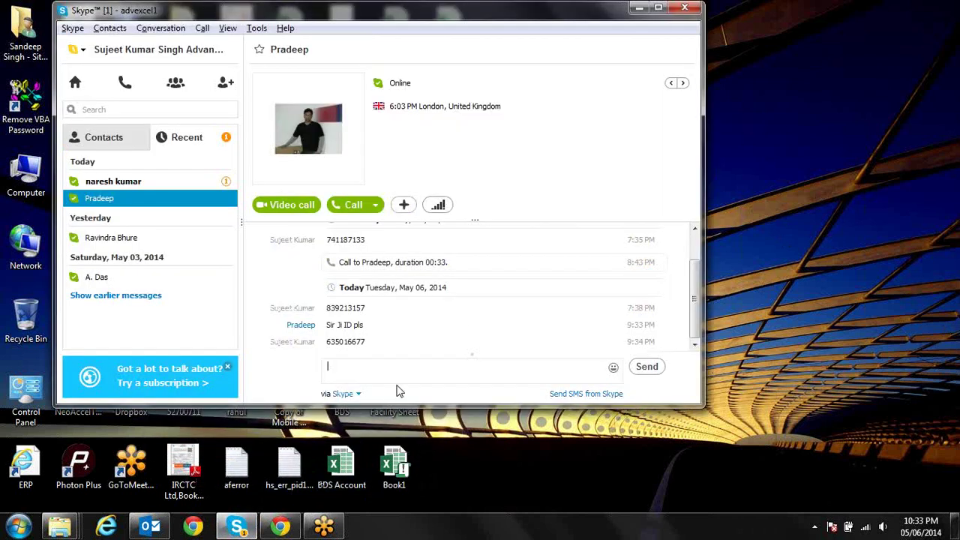
click(190, 187)
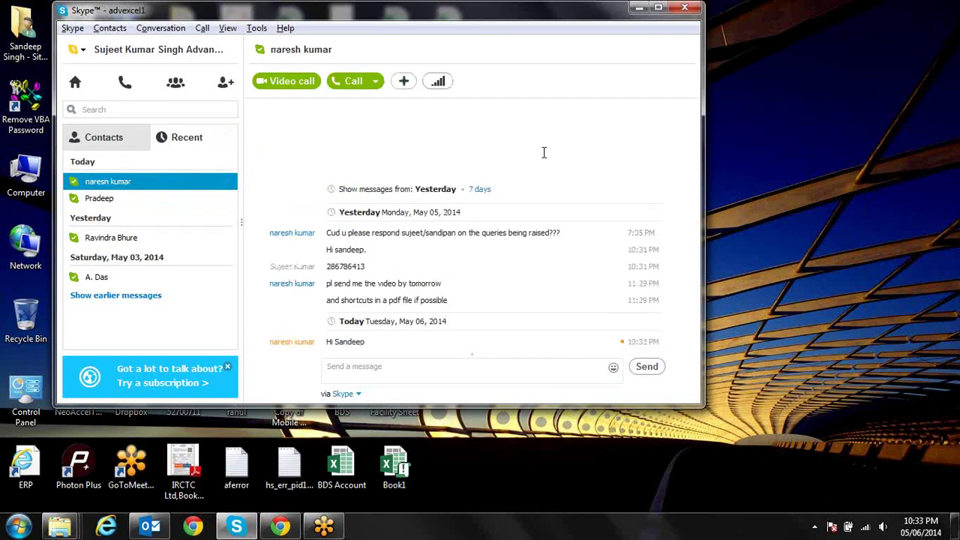
click(639, 8)
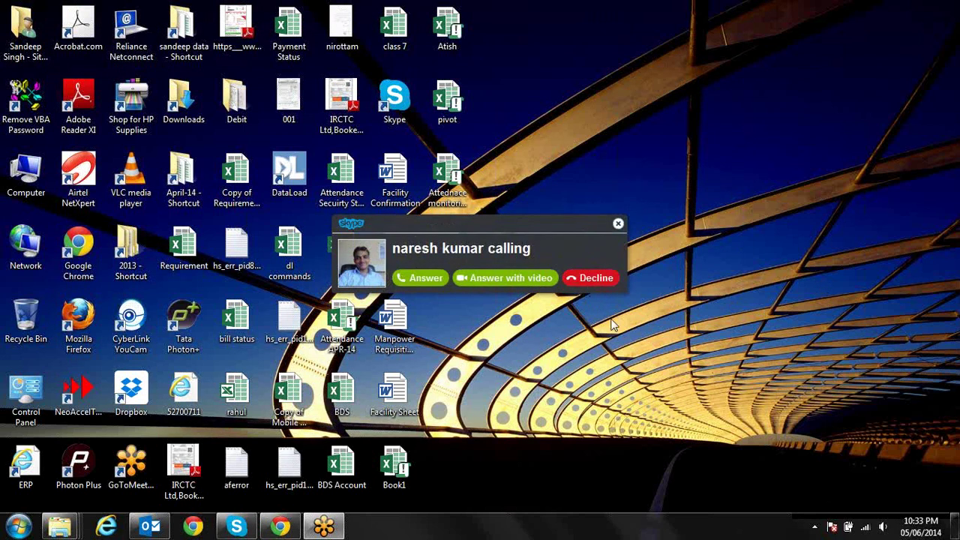
click(618, 223)
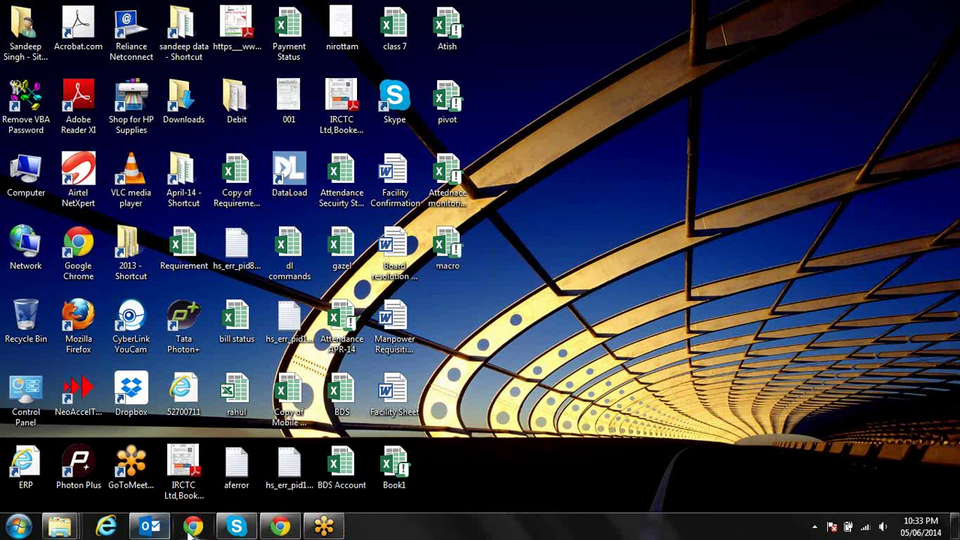
click(150, 527)
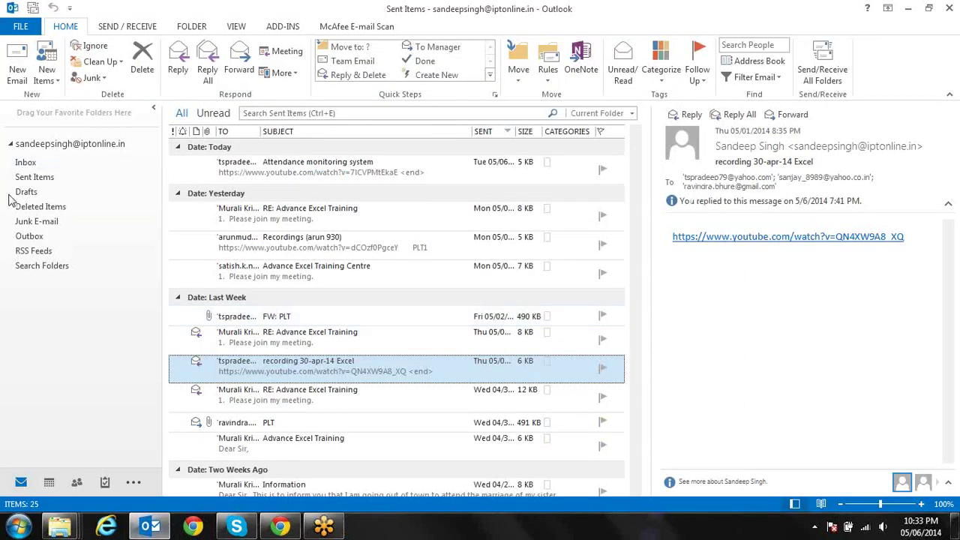
Browse Sent Items, previewing the Advance Excel Training Centre message and the one before it.
click(51, 180)
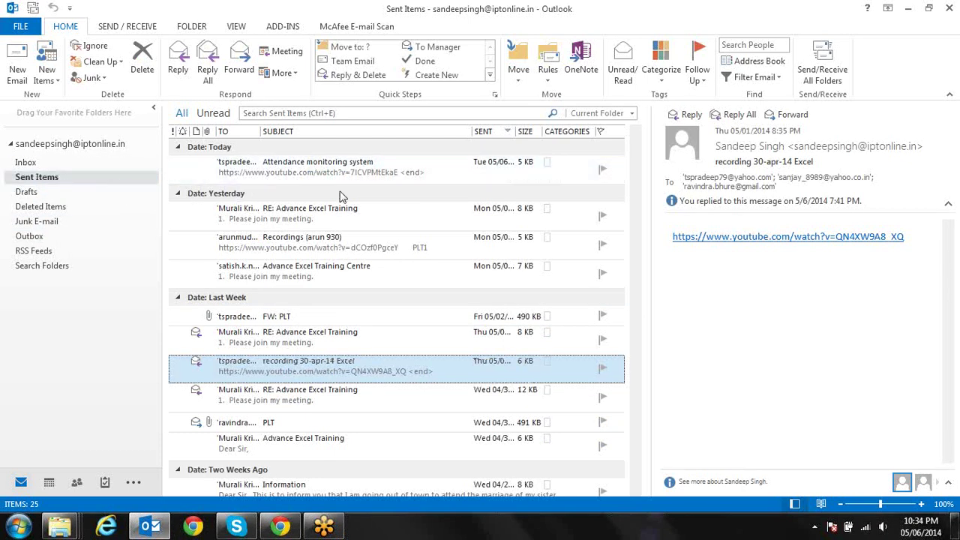
drag(344, 197, 426, 220)
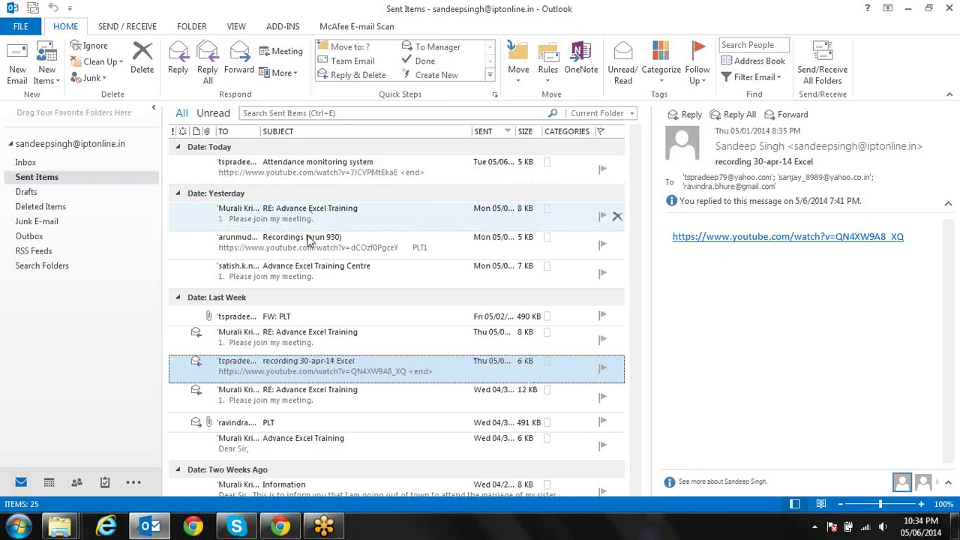
click(326, 278)
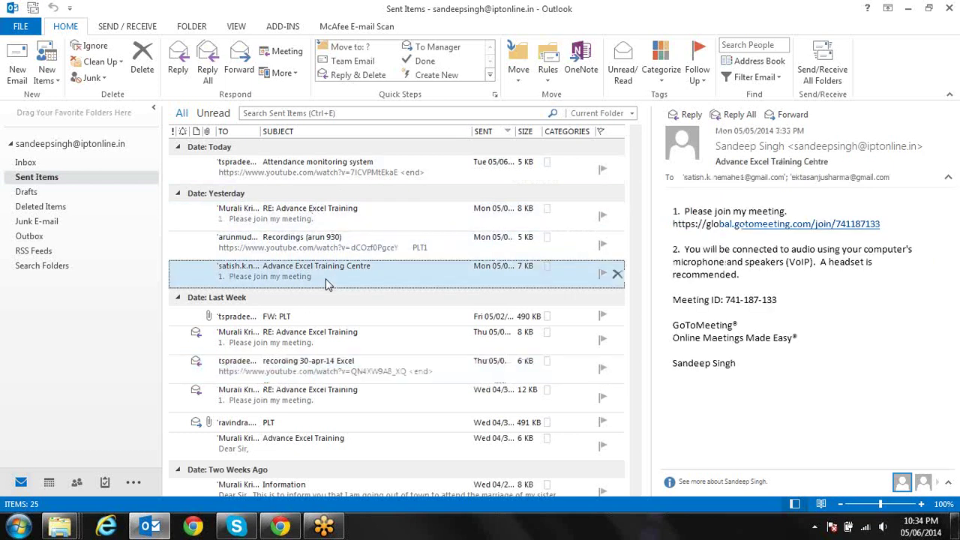
key(Up)
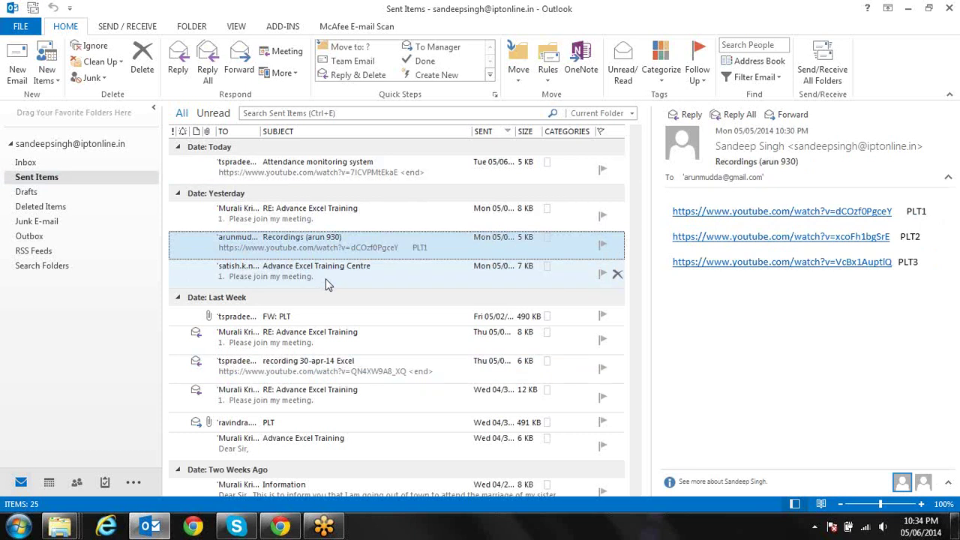
Start a new email and add four recipients to the To line using autocomplete suggestions.
key(ctrl+n)
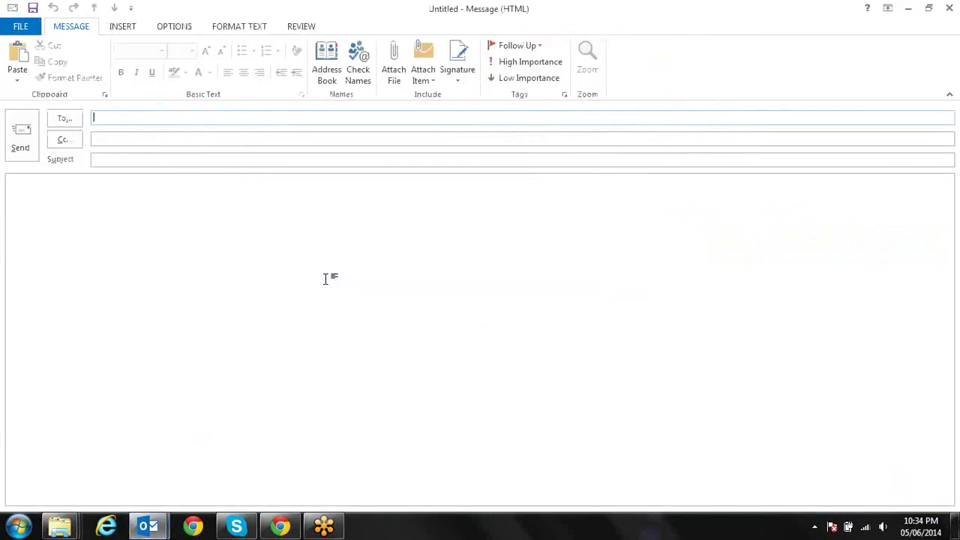
text(a)
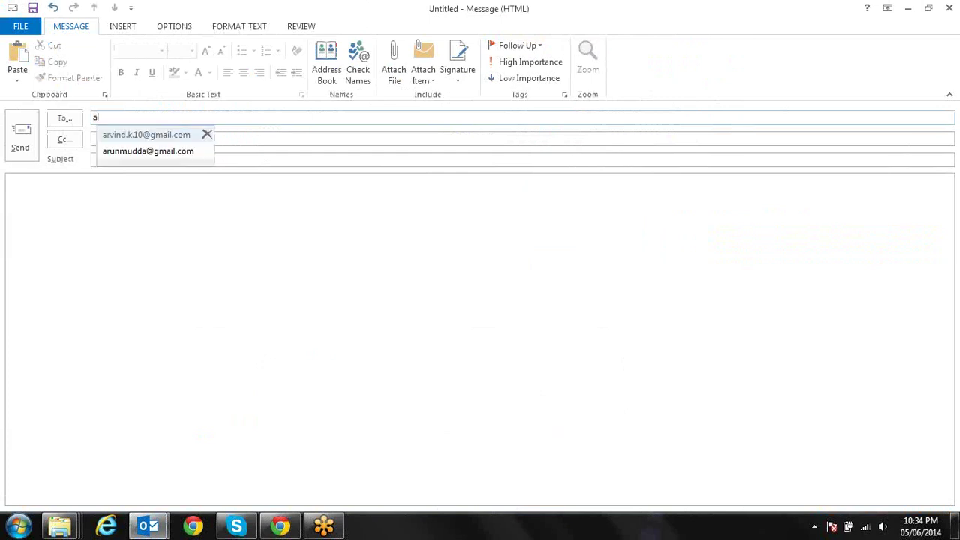
key(Down)
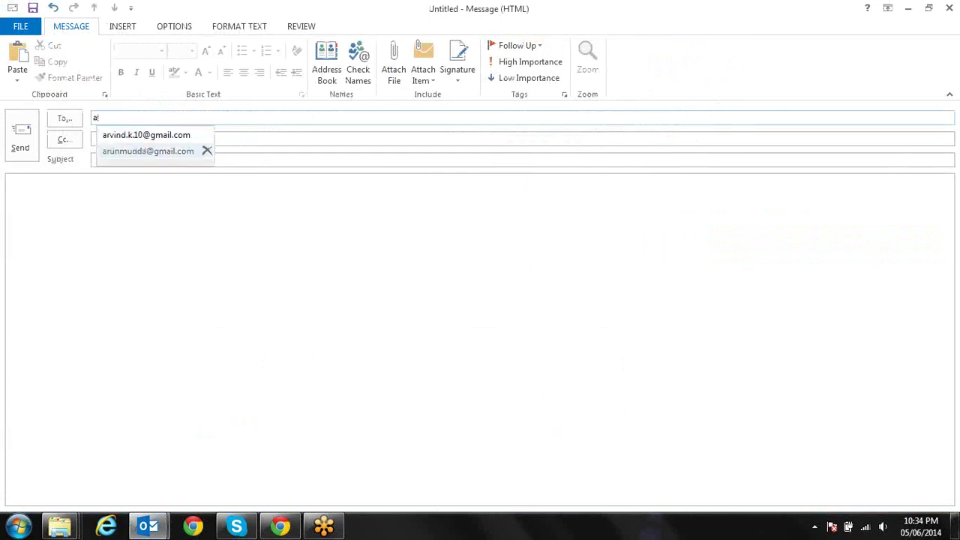
key(Return)
text(e)
key(Return)
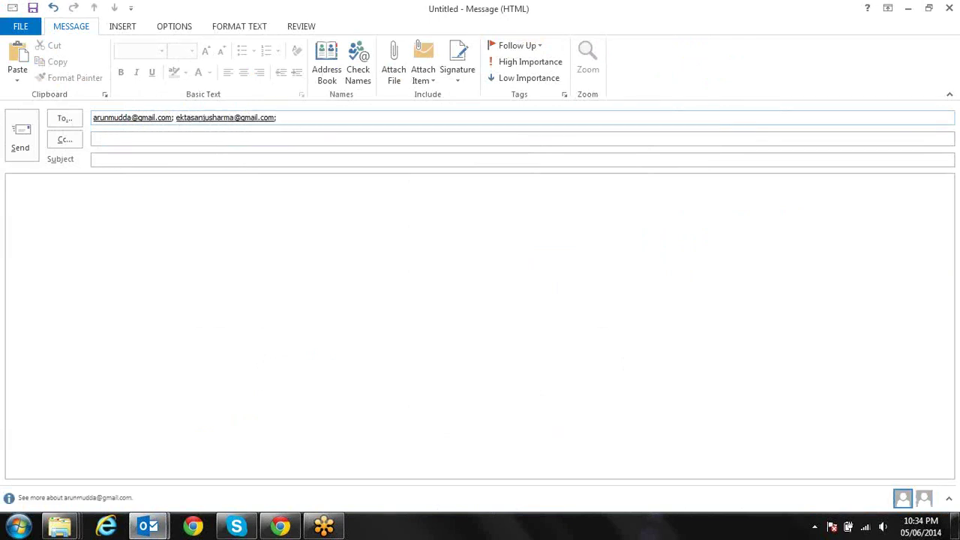
text(r)
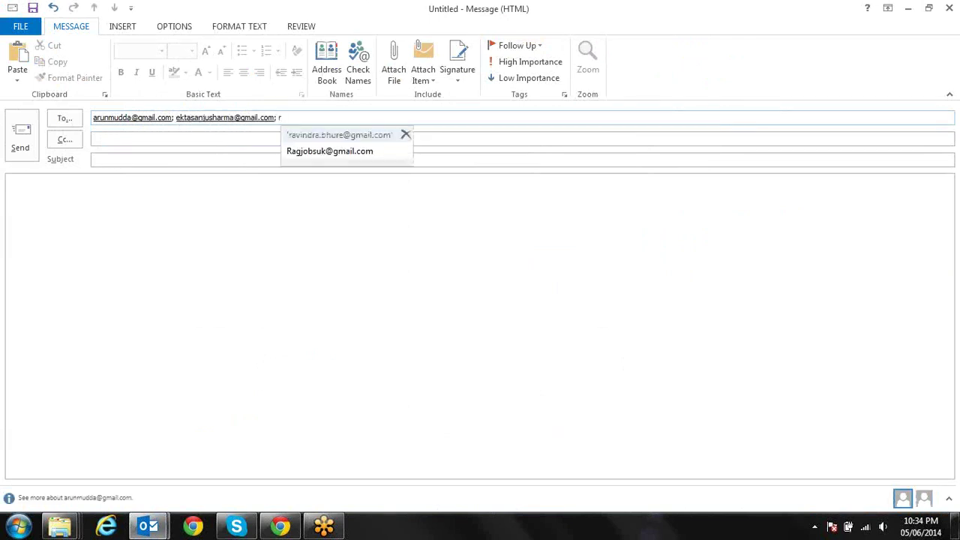
key(Return)
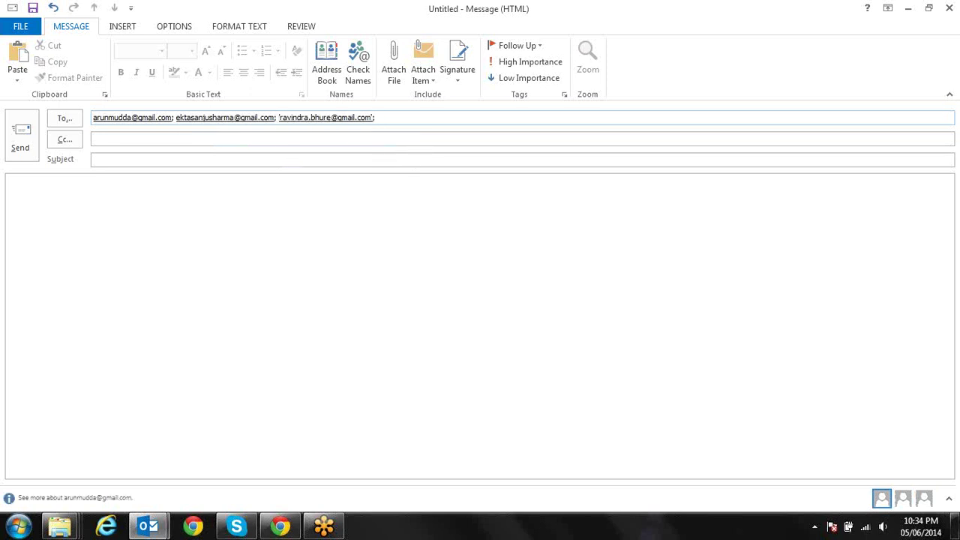
text(t)
key(Return)
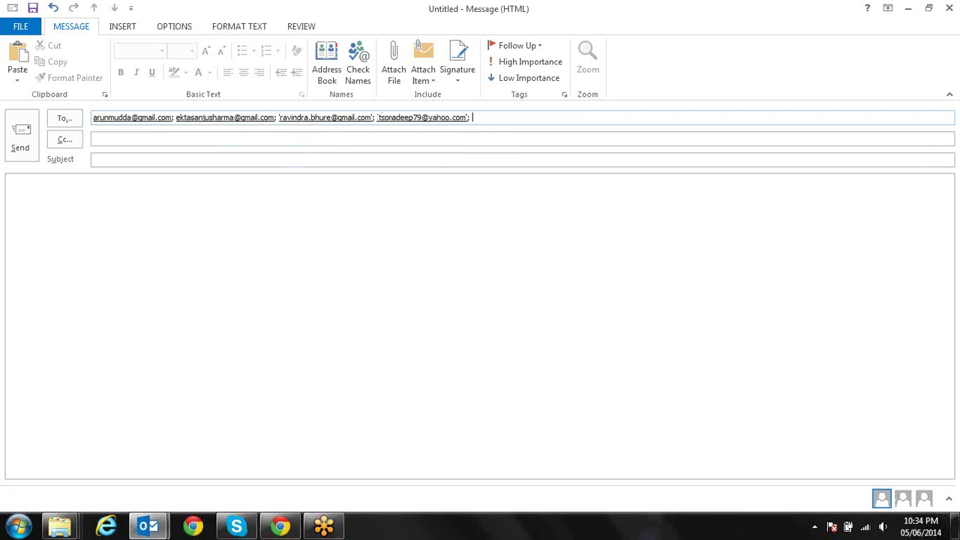
Enter 'Vba Macro file' as the email's subject line.
click(294, 252)
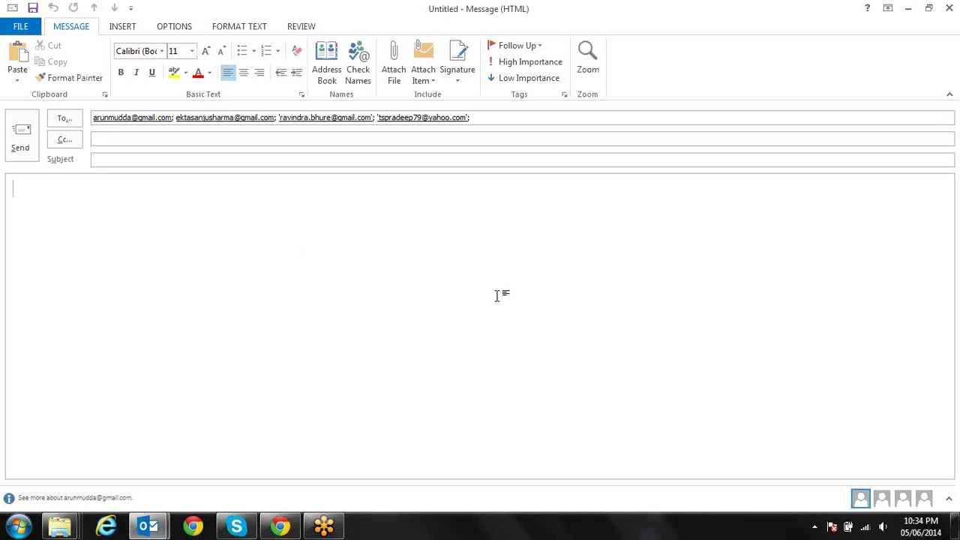
click(455, 160)
text(VN)
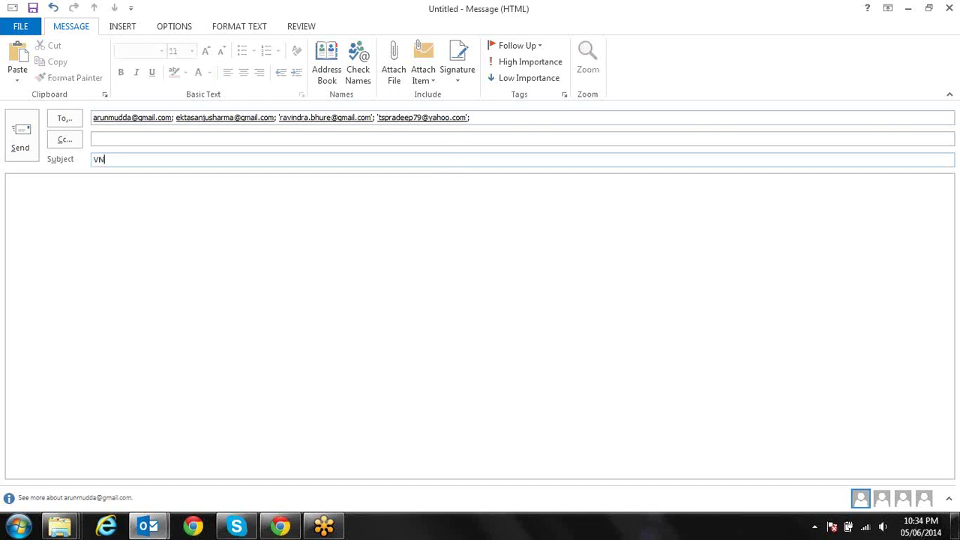
text(ba Macro file)
Attach macro.xlsm from the Desktop to the draft and send the email.
key(super+d)
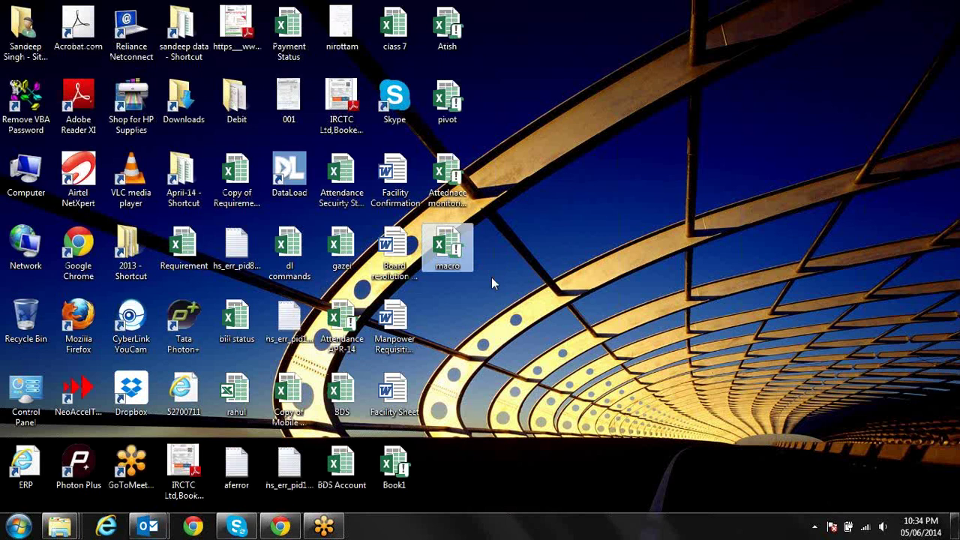
key(super+d)
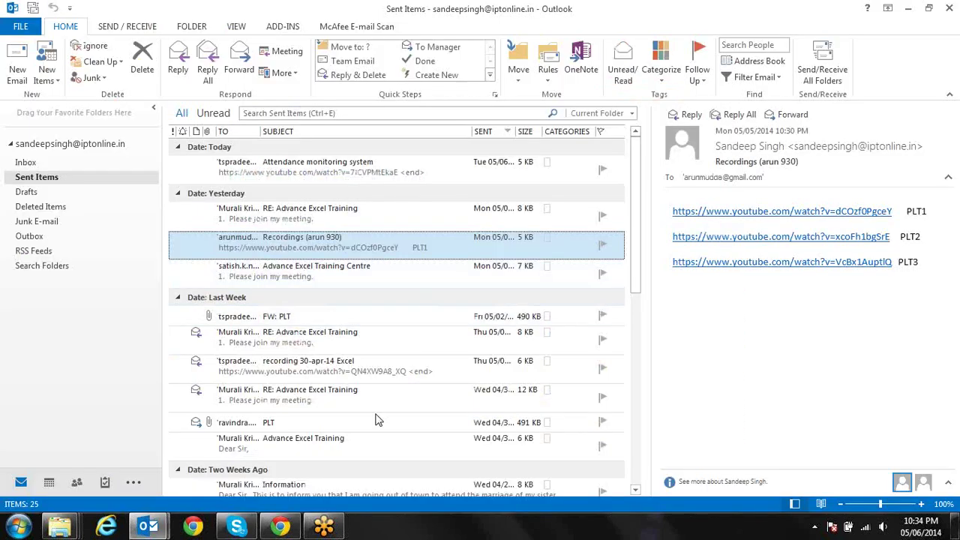
mouse_move(148, 527)
click(234, 480)
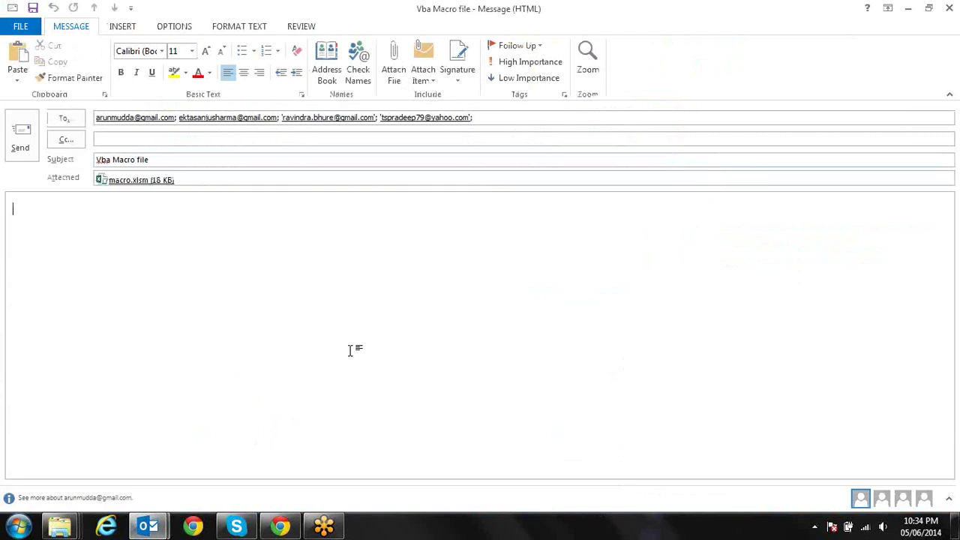
click(22, 141)
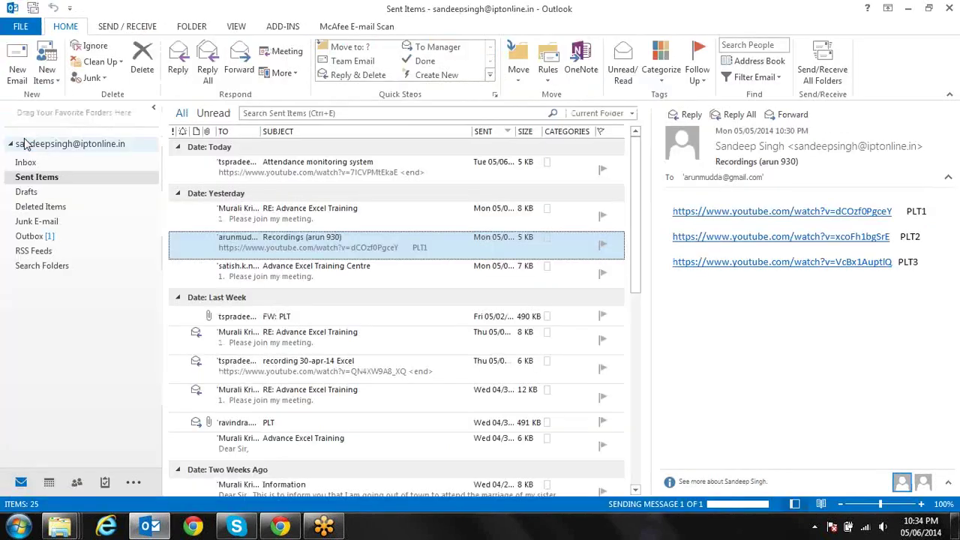